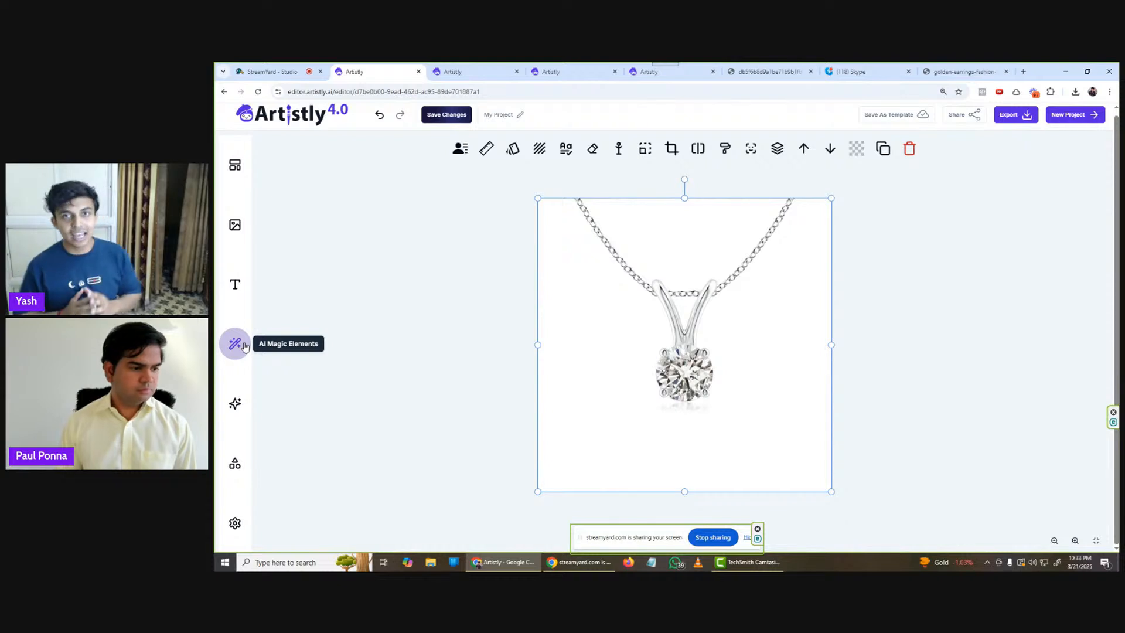
- Open AI Magic Elements and look through the ready-made templates for earrings, hats, glasses and watches
left_click(243, 344)
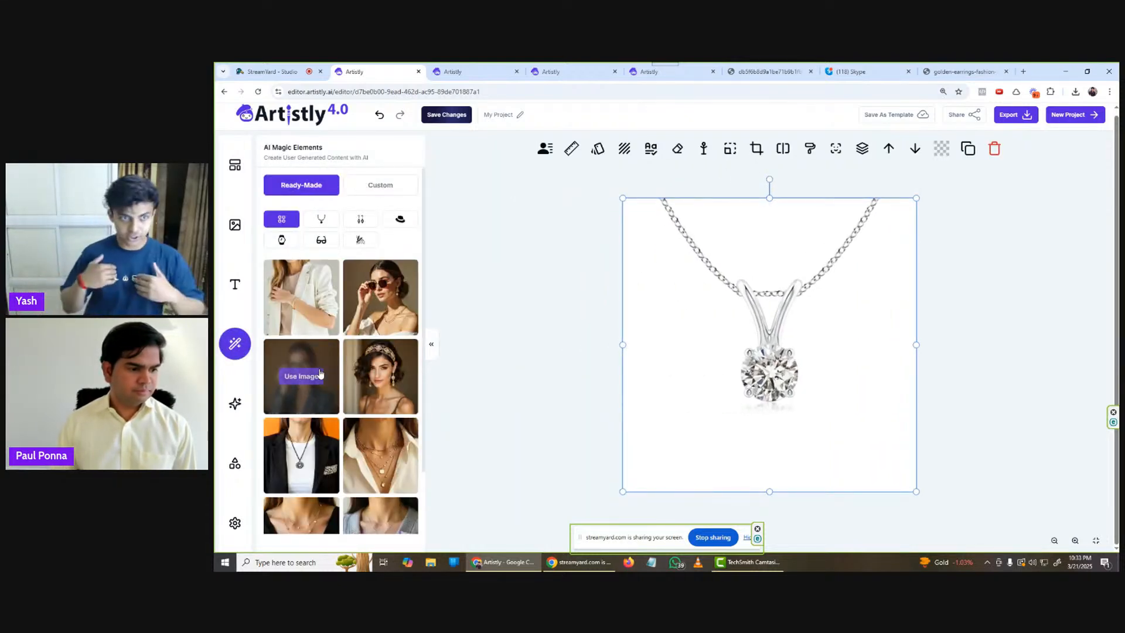
left_click(328, 227)
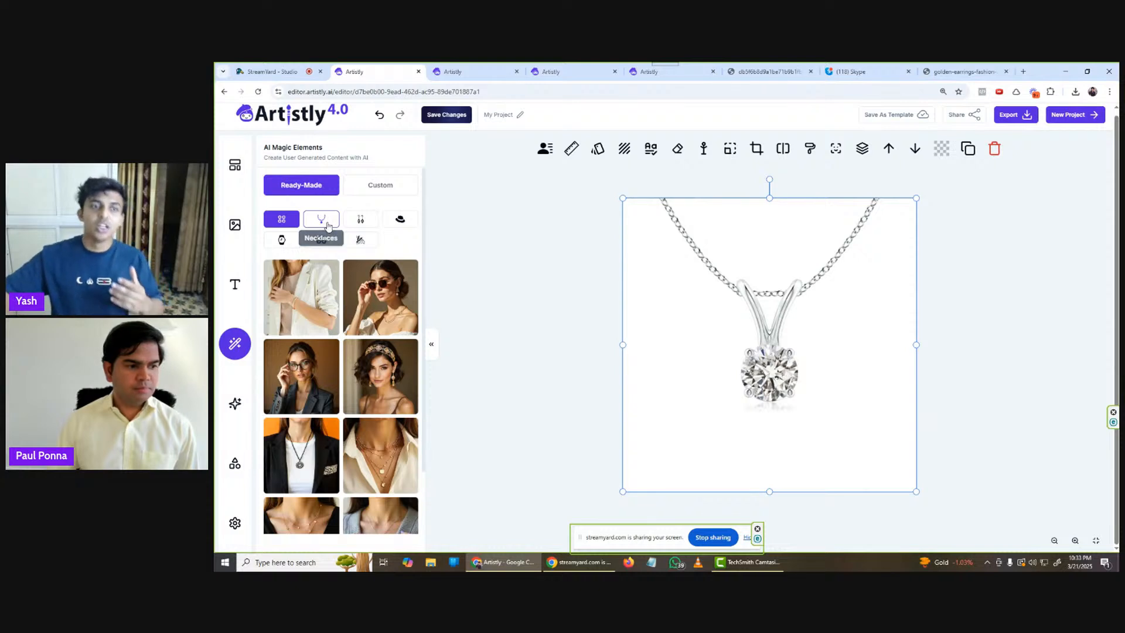
left_click(361, 217)
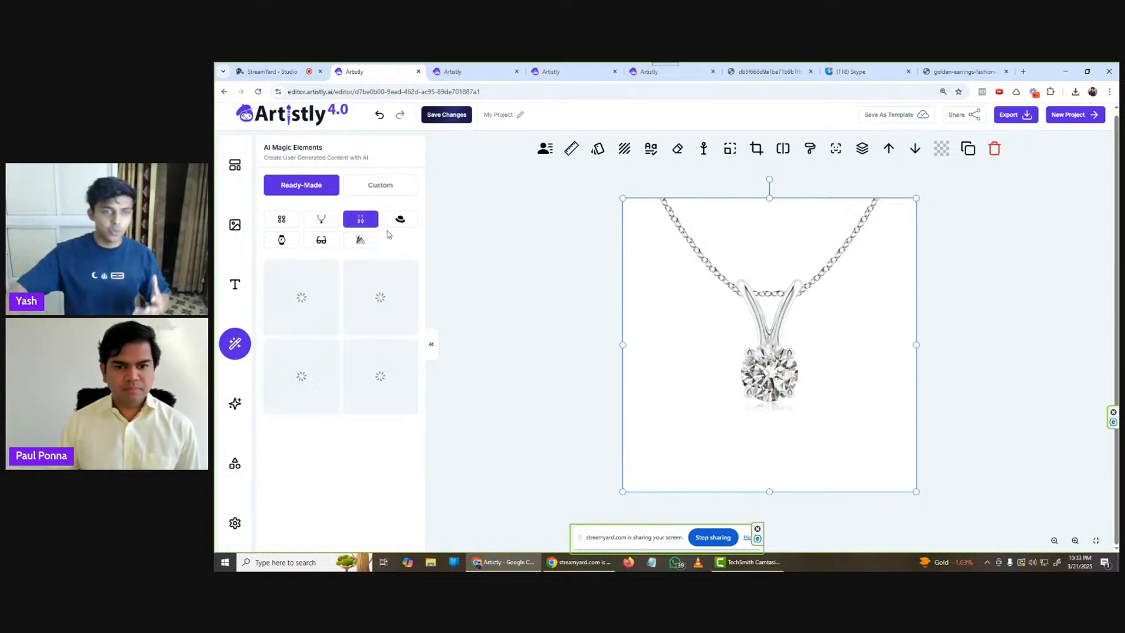
left_click(404, 223)
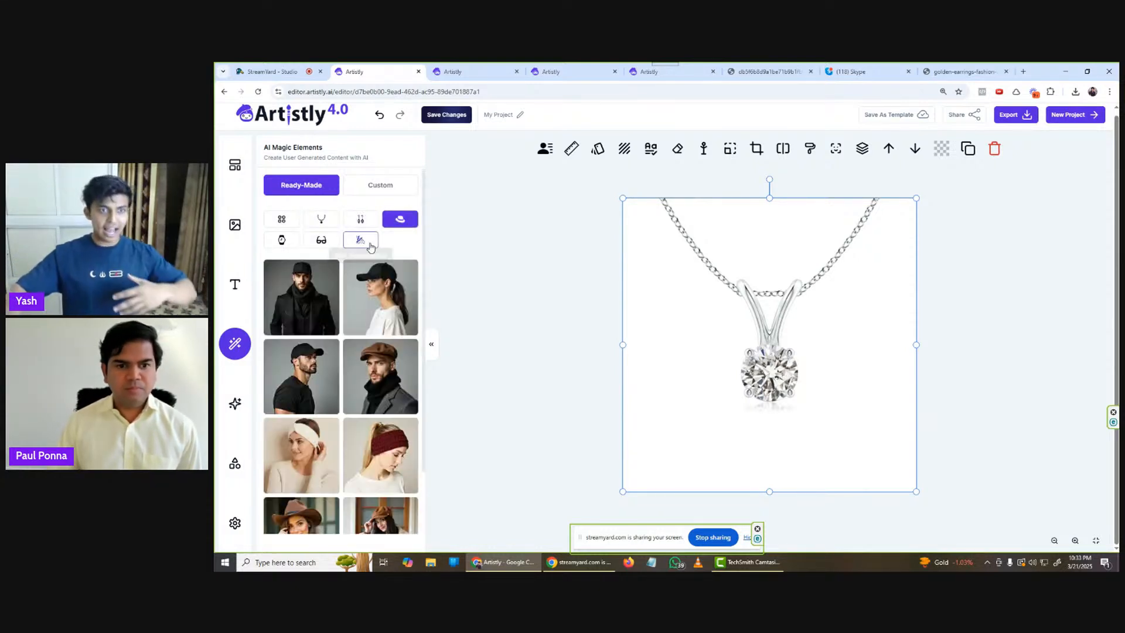
left_click(360, 240)
left_click(326, 245)
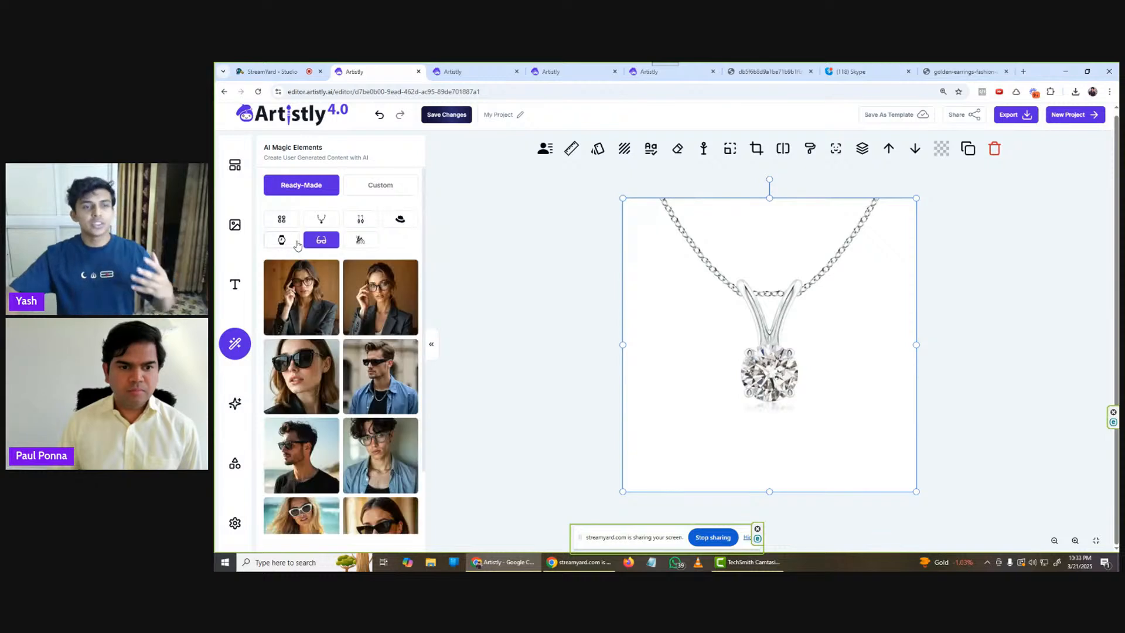
left_click(282, 240)
left_click(289, 226)
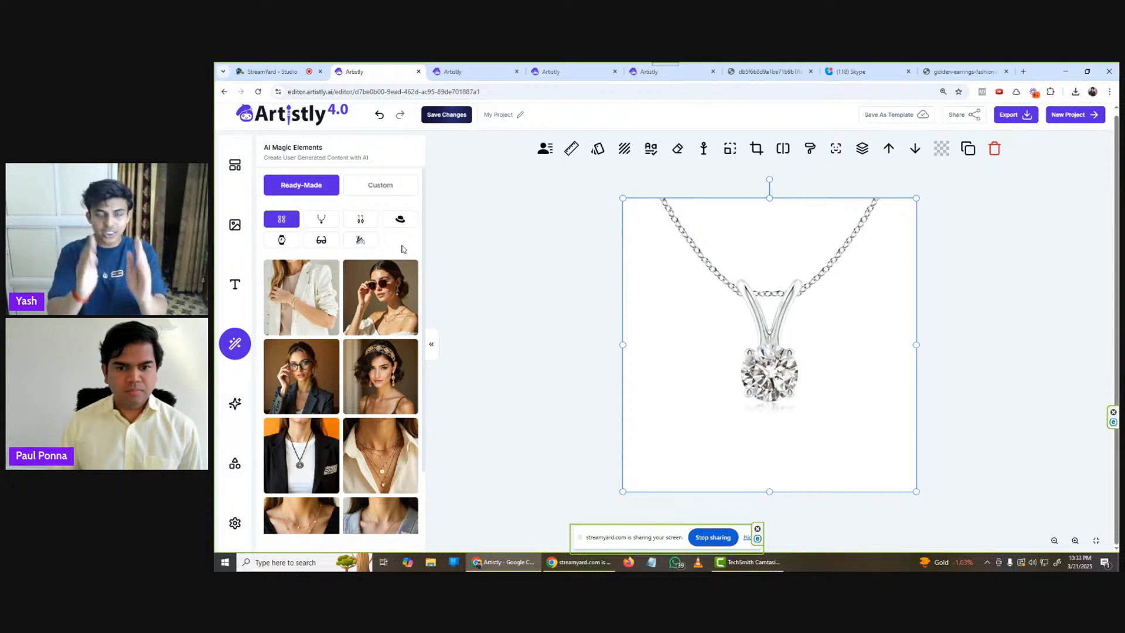
mouse_move(853, 285)
left_mouse_down()
mouse_move(874, 263)
mouse_move(861, 283)
left_mouse_up()
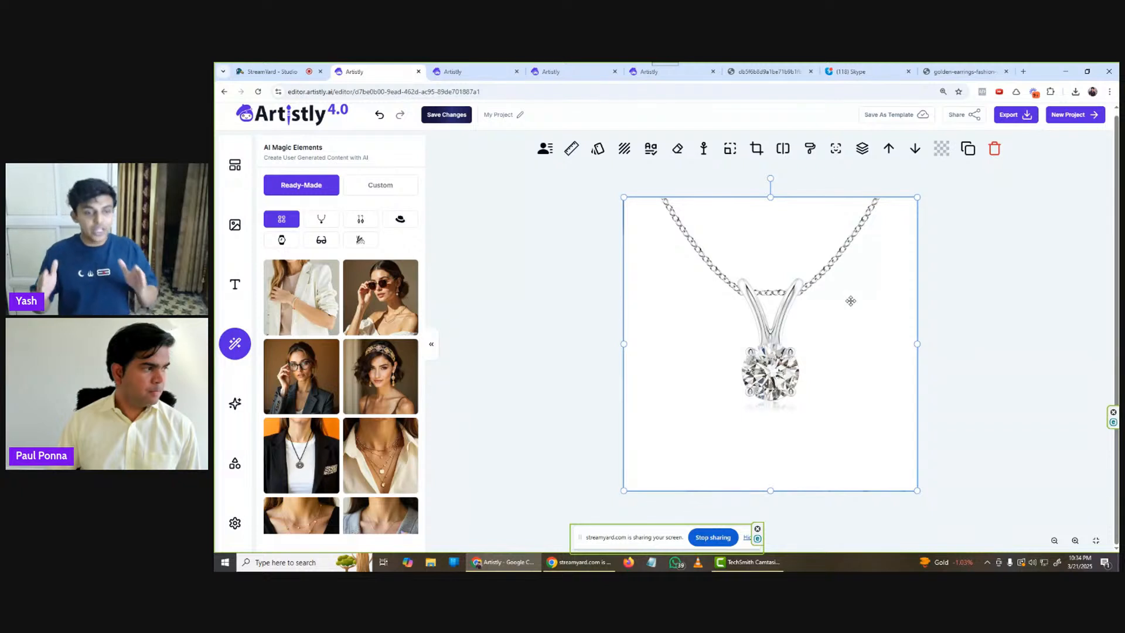
- Compare more accessory template categories and the custom model upload option, ending on the ready-made Necklaces templates
left_click(326, 225)
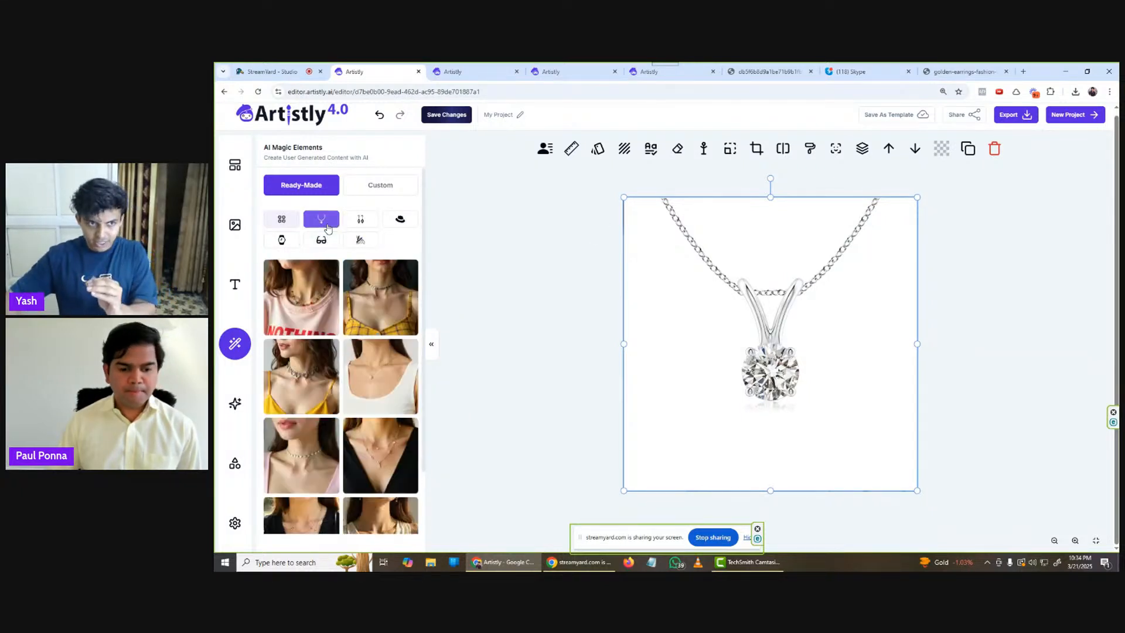
left_click(360, 220)
left_click(360, 240)
left_click(332, 242)
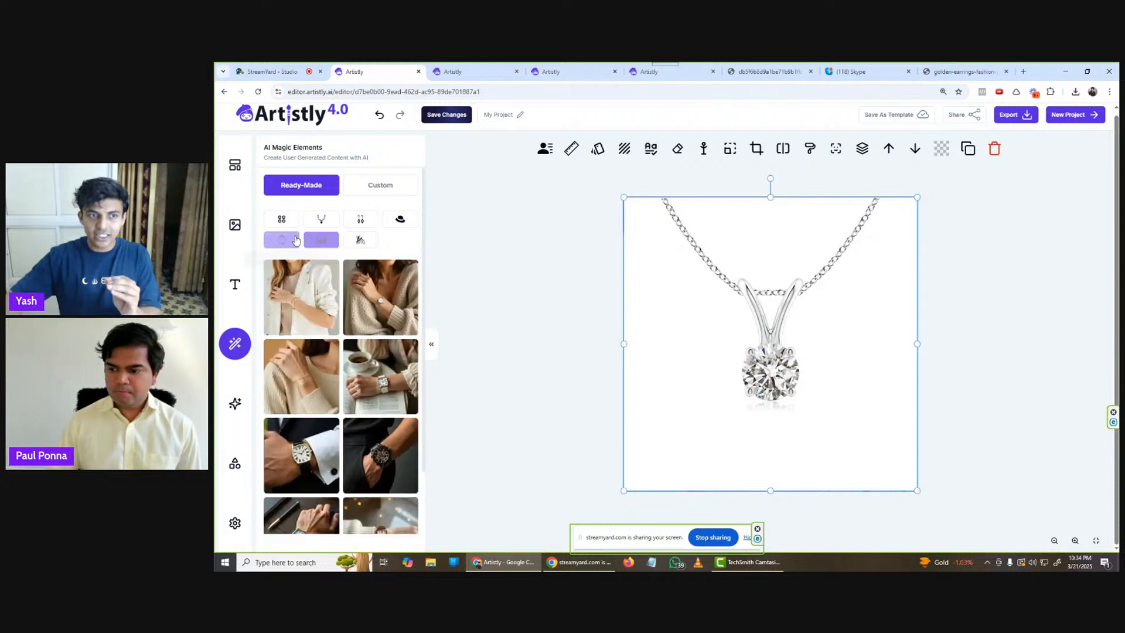
left_click(321, 219)
left_click(370, 197)
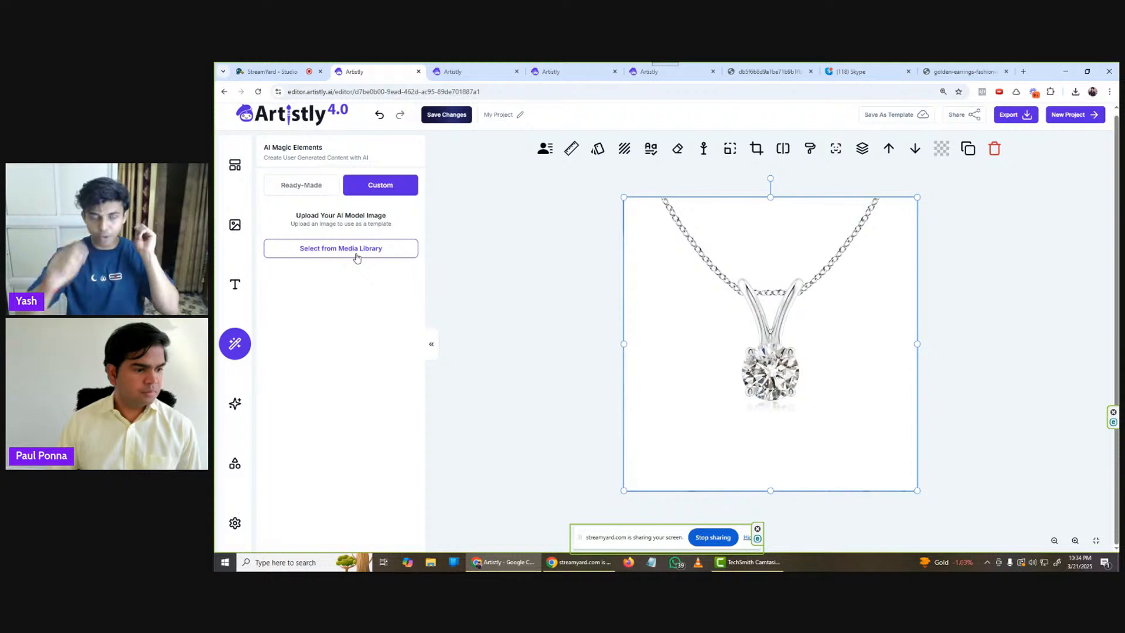
left_click(316, 189)
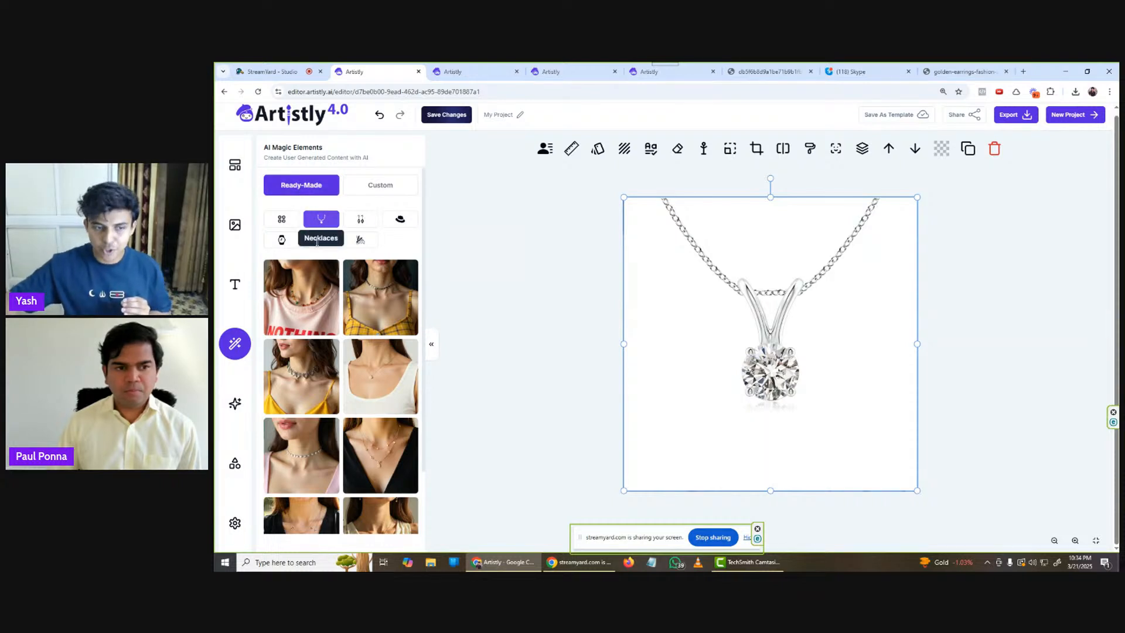
- Use the necklace template on page 2 that shows a woman in a white lace-trimmed top, dismissing the Windows Update notification
scroll(311, 252, "down", 2)
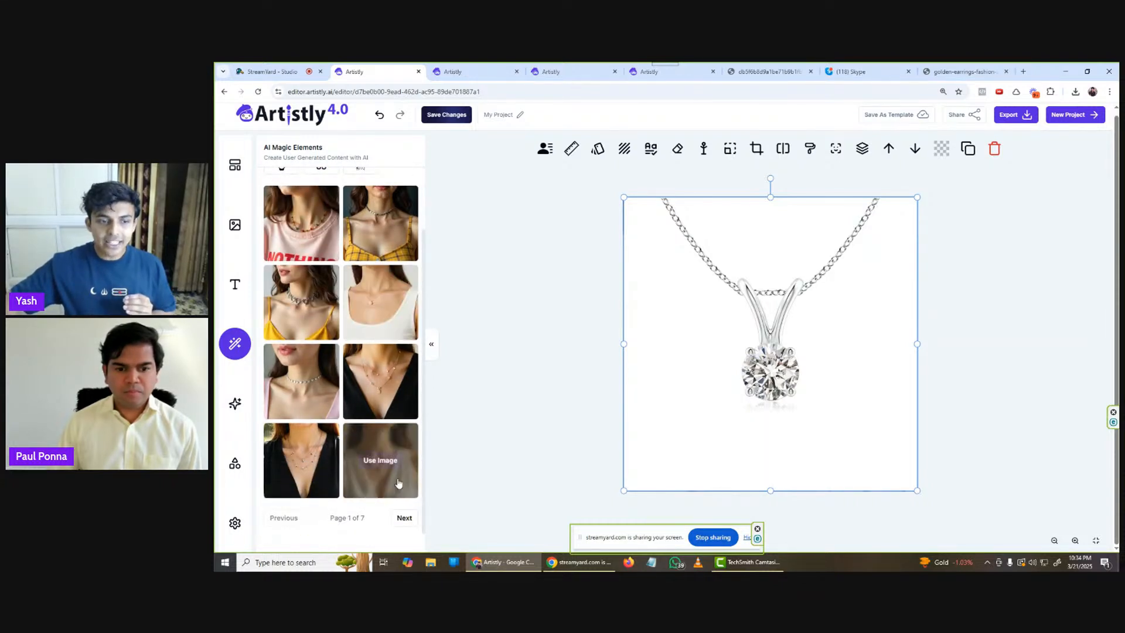
left_click(404, 517)
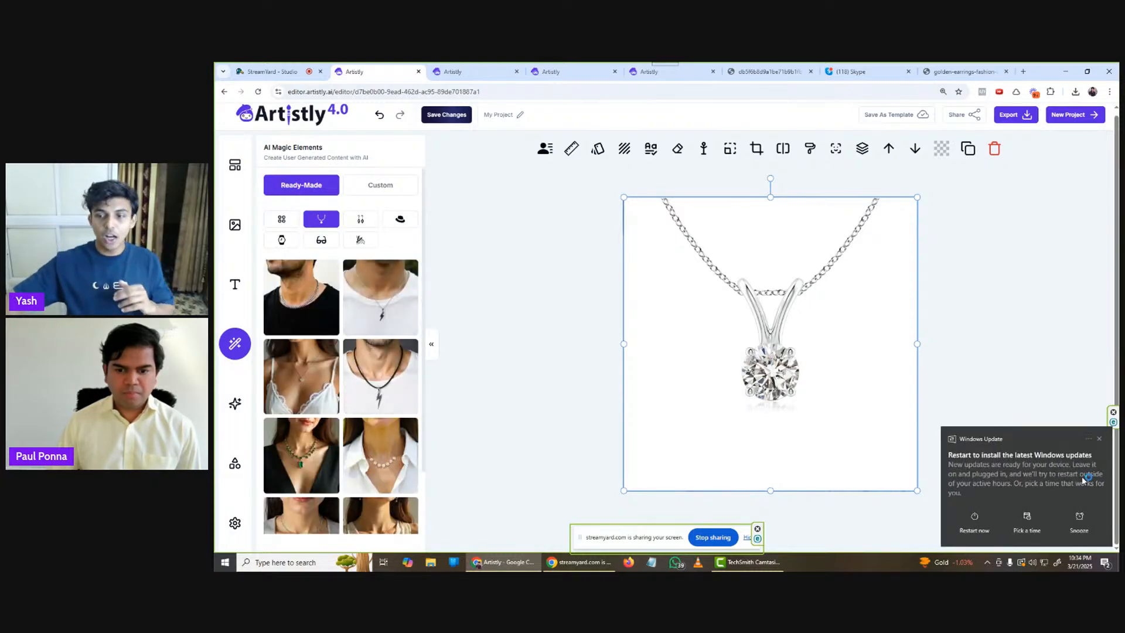
left_click(1099, 438)
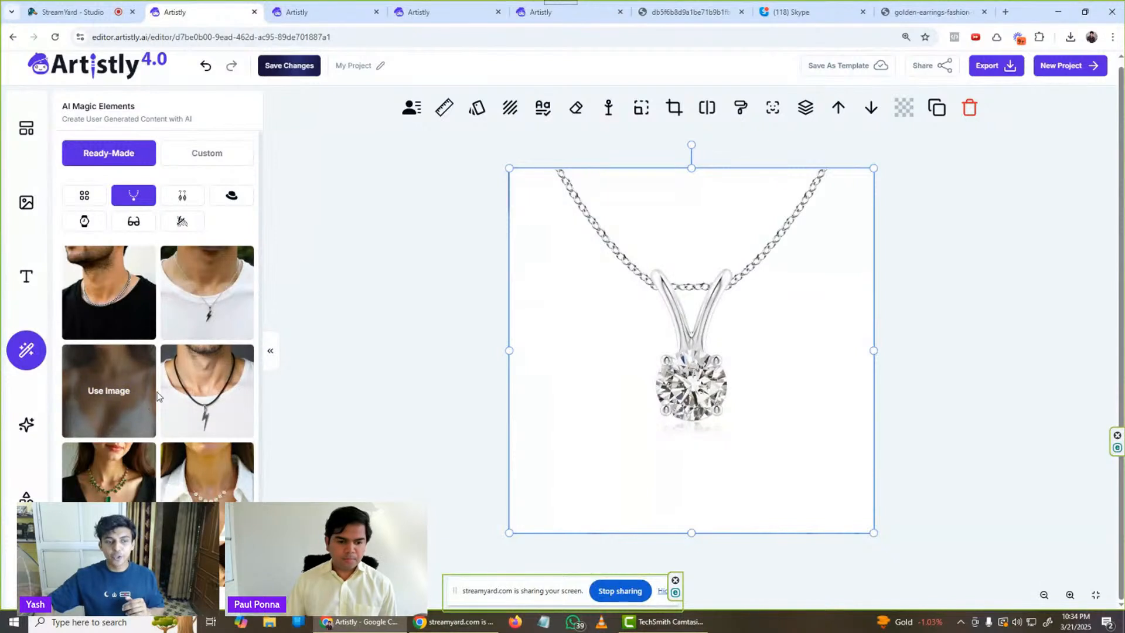
left_click(115, 387)
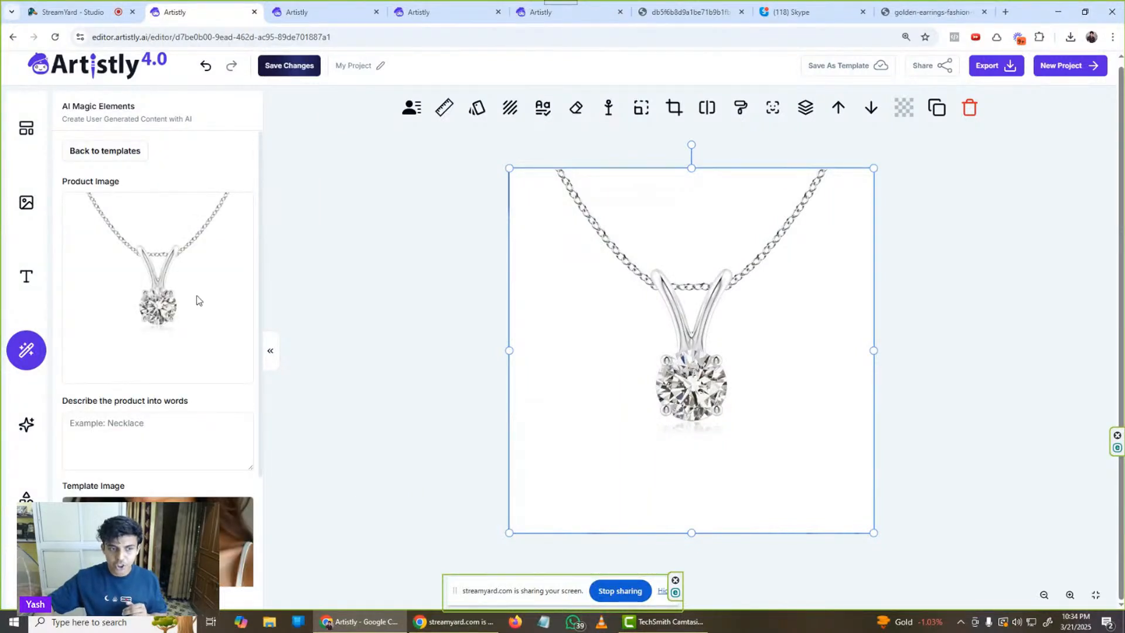
- Describe the product as "necklace" and proceed to product masking on the chosen template image
scroll(196, 302, "down", 3)
scroll(186, 344, "up", 3)
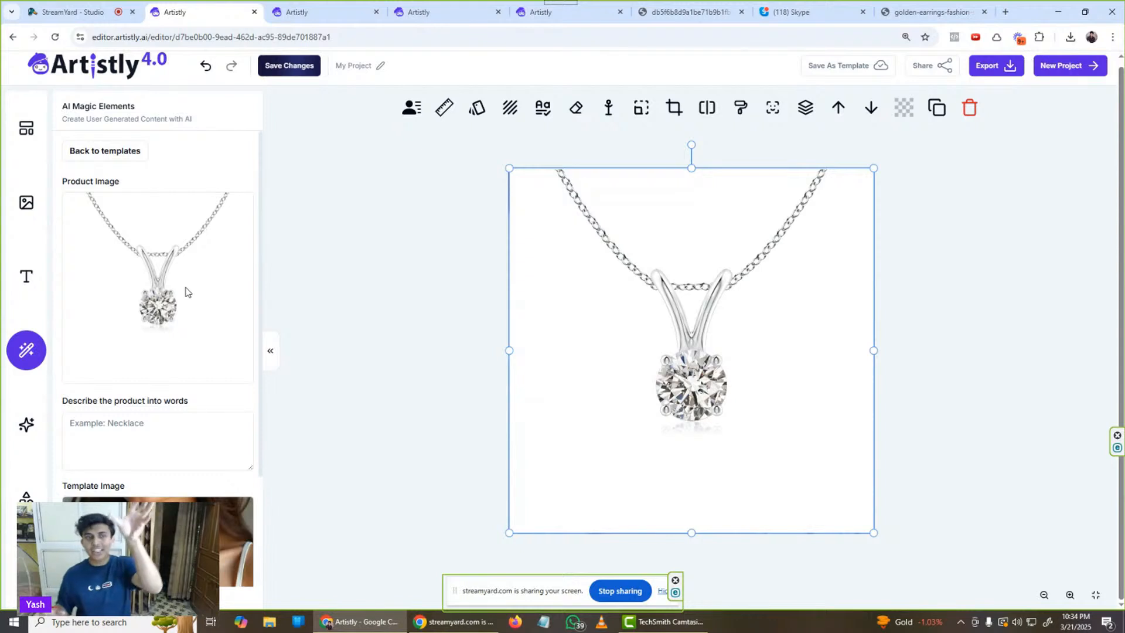
scroll(185, 292, "down", 3)
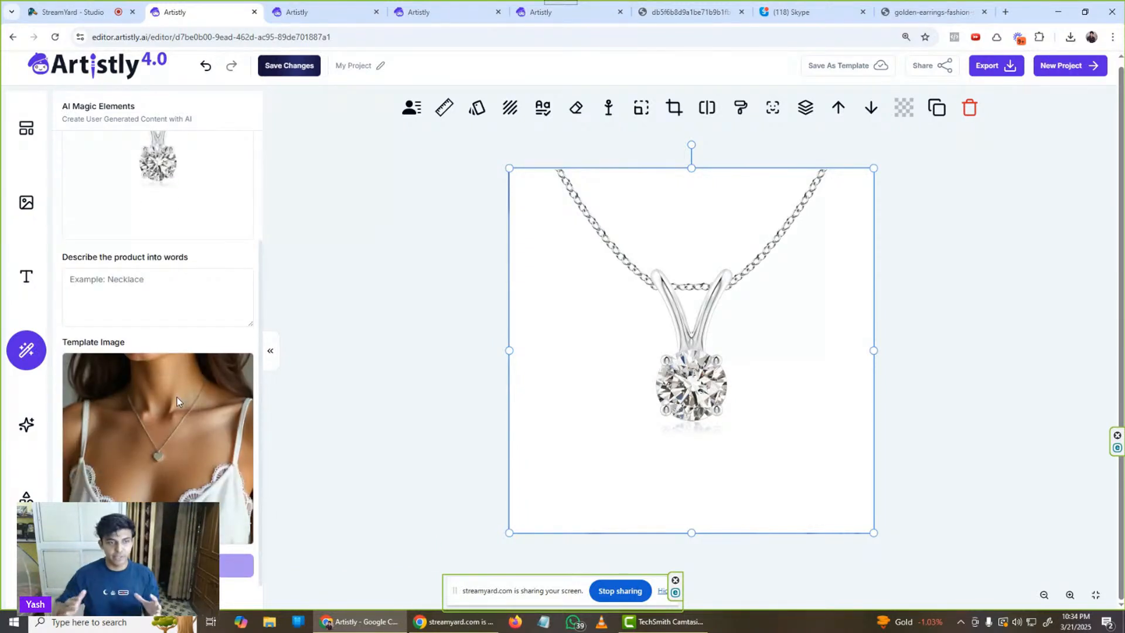
scroll(177, 402, "up", 3)
left_click(179, 436)
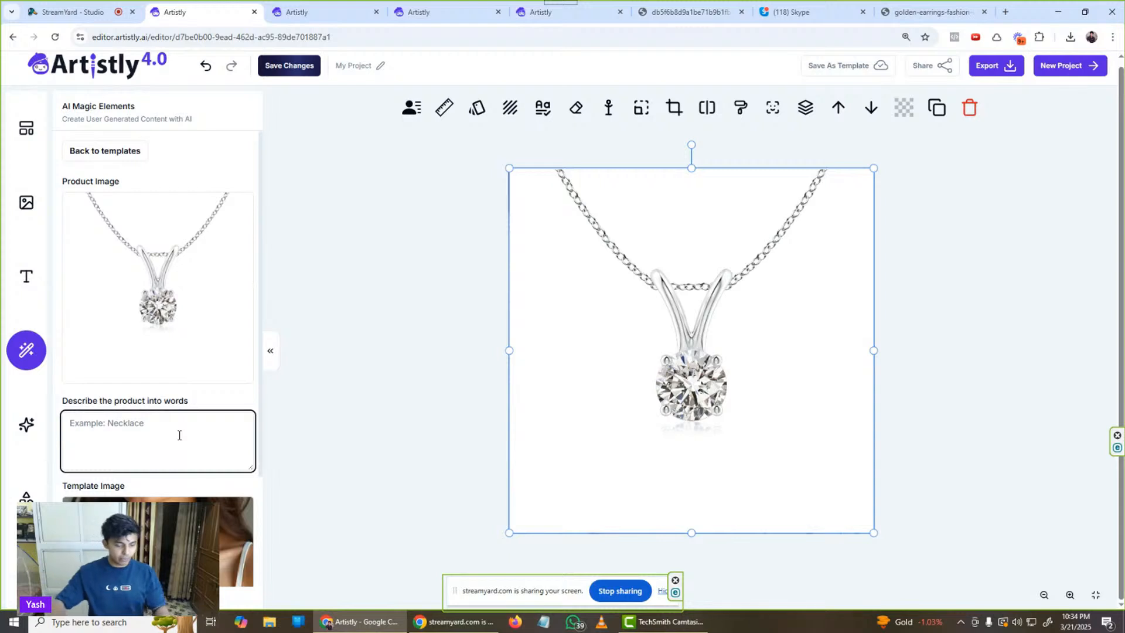
type("necklace")
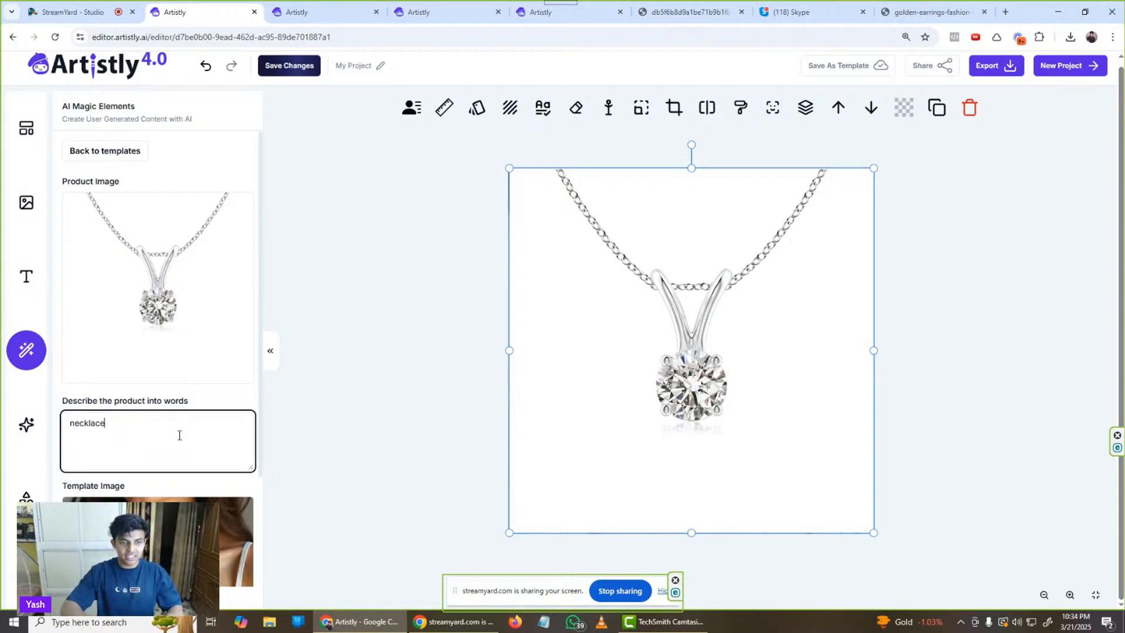
scroll(179, 435, "down", 3)
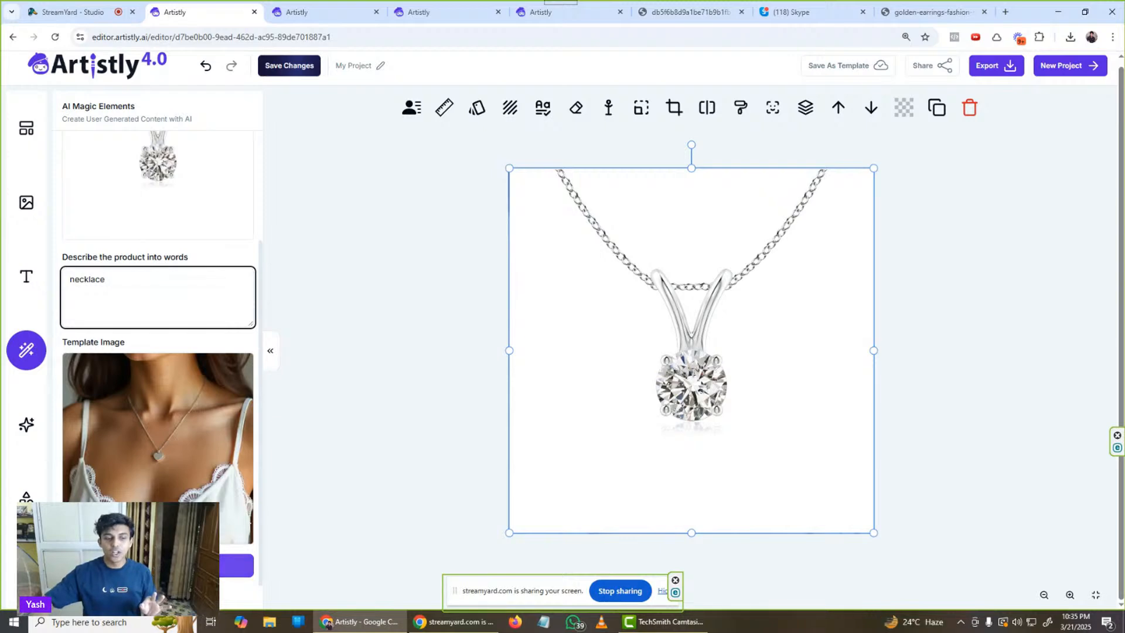
left_click(235, 565)
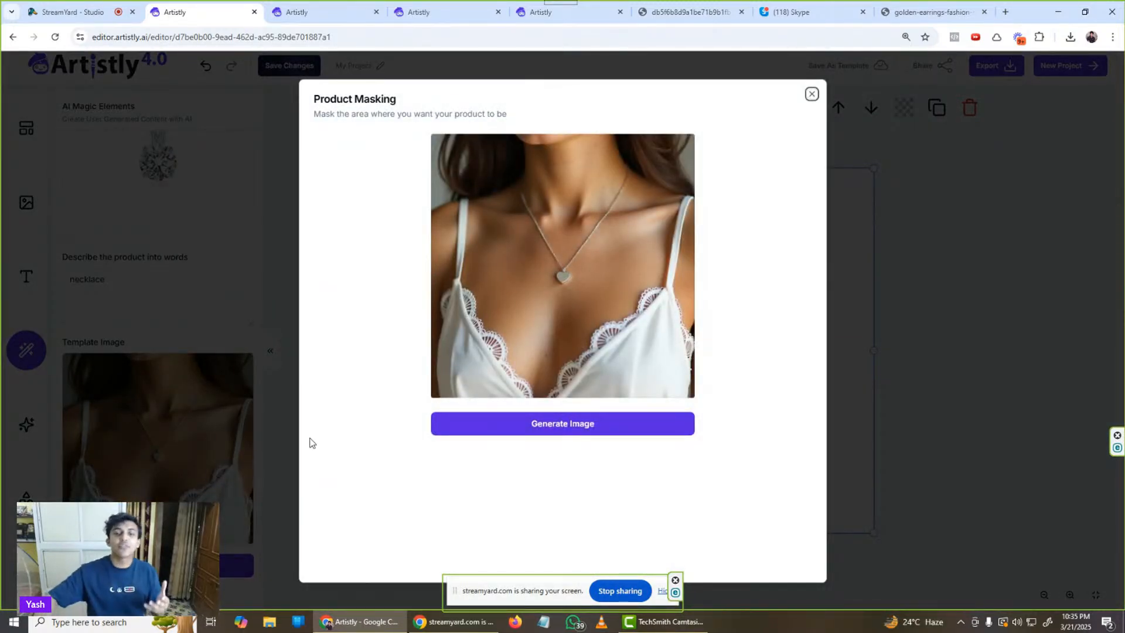
- Mask the template's existing chain and heart pendant along both sides of the neck and generate the image
left_click_drag(518, 175, 520, 194)
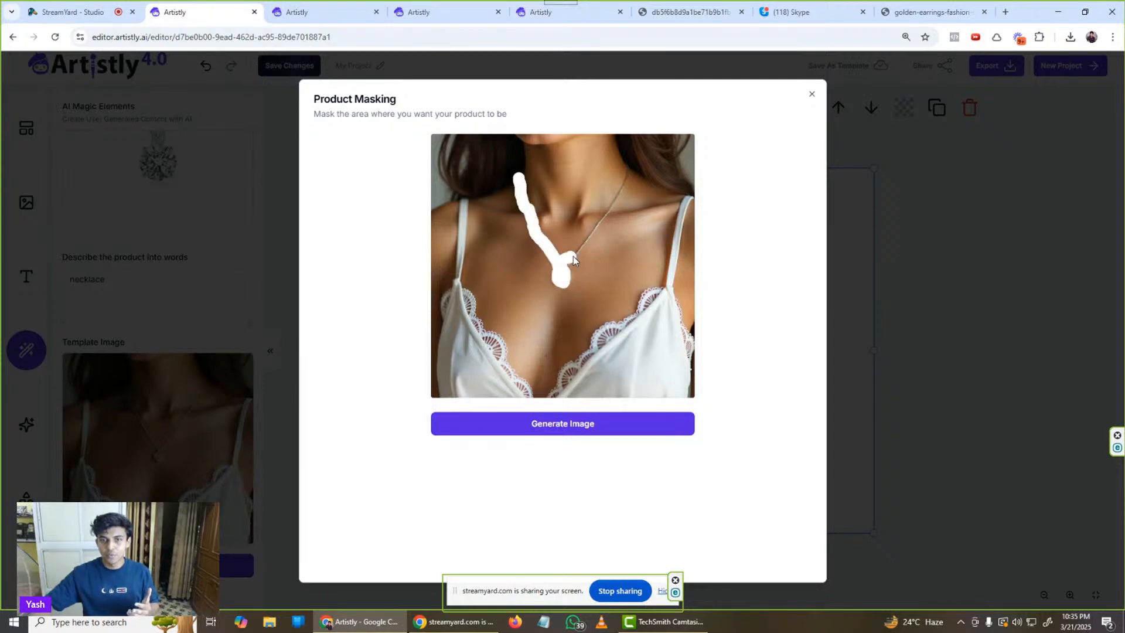
left_click_drag(611, 211, 628, 165)
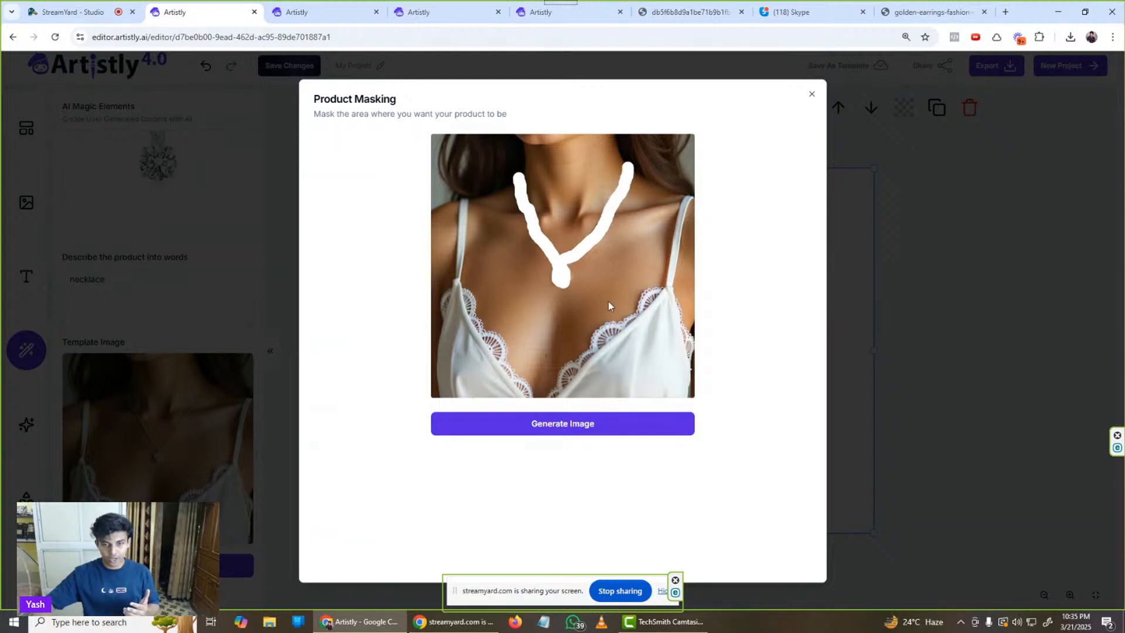
left_click(604, 429)
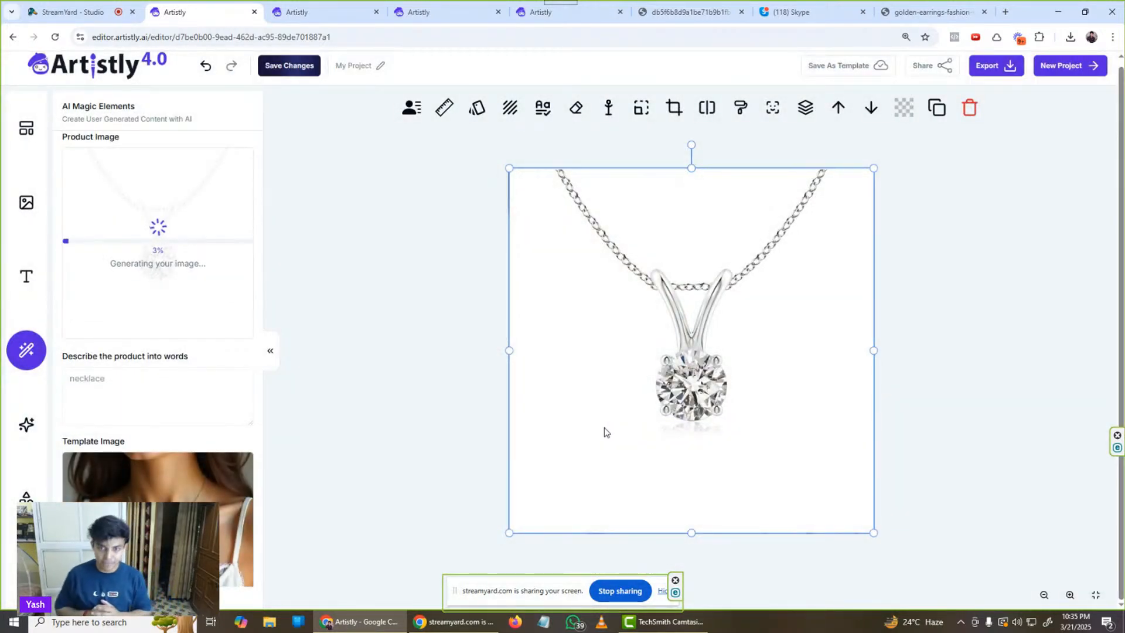
- In the second Artistly browser tab, add the diamond pendant product image to the canvas and move it aside from the model photo
left_click(333, 21)
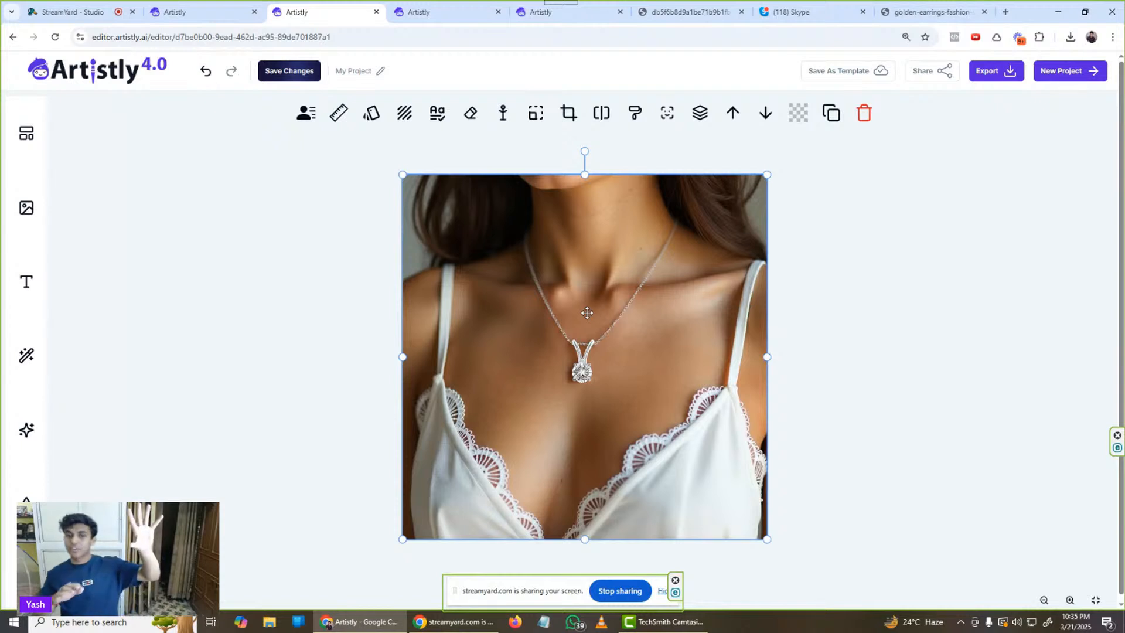
left_click(26, 208)
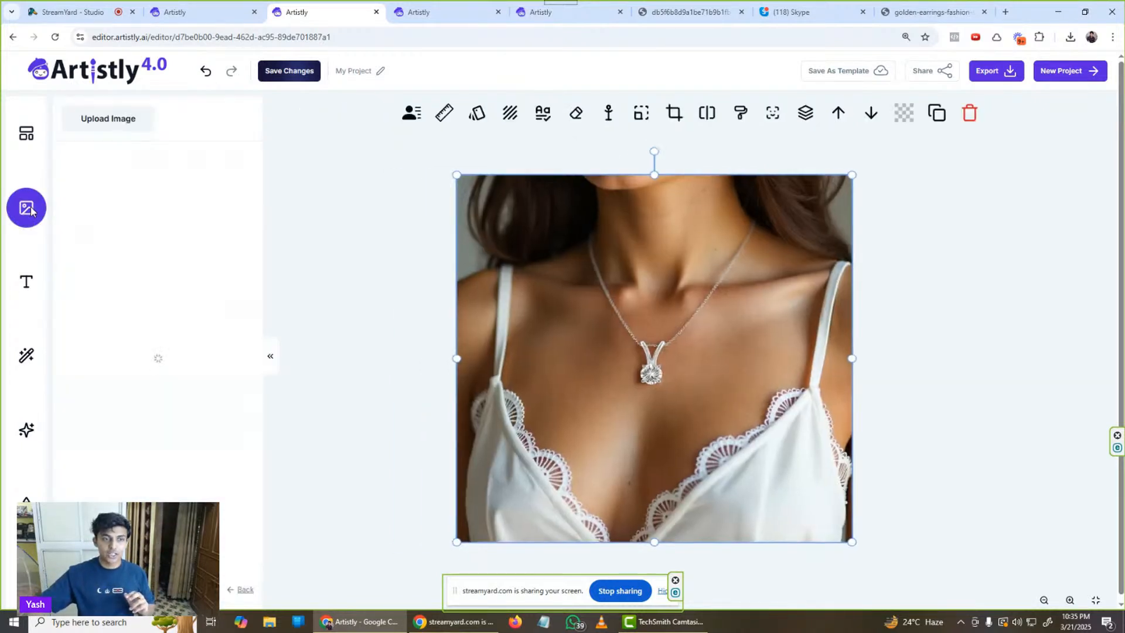
scroll(181, 372, "down", 2)
scroll(147, 292, "up", 2)
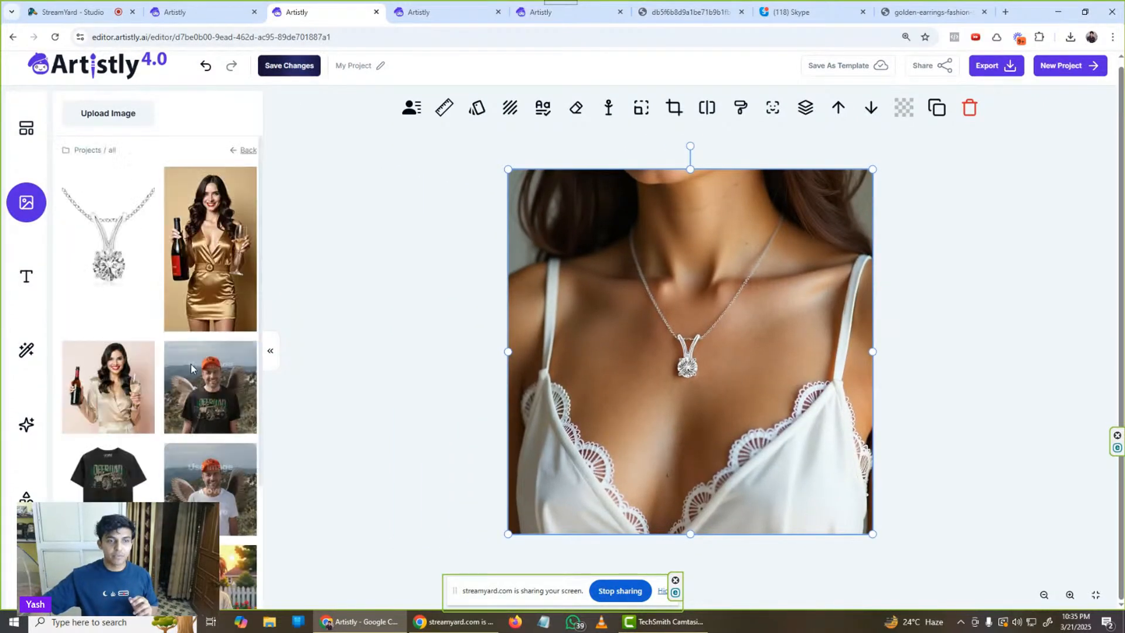
left_click(113, 227)
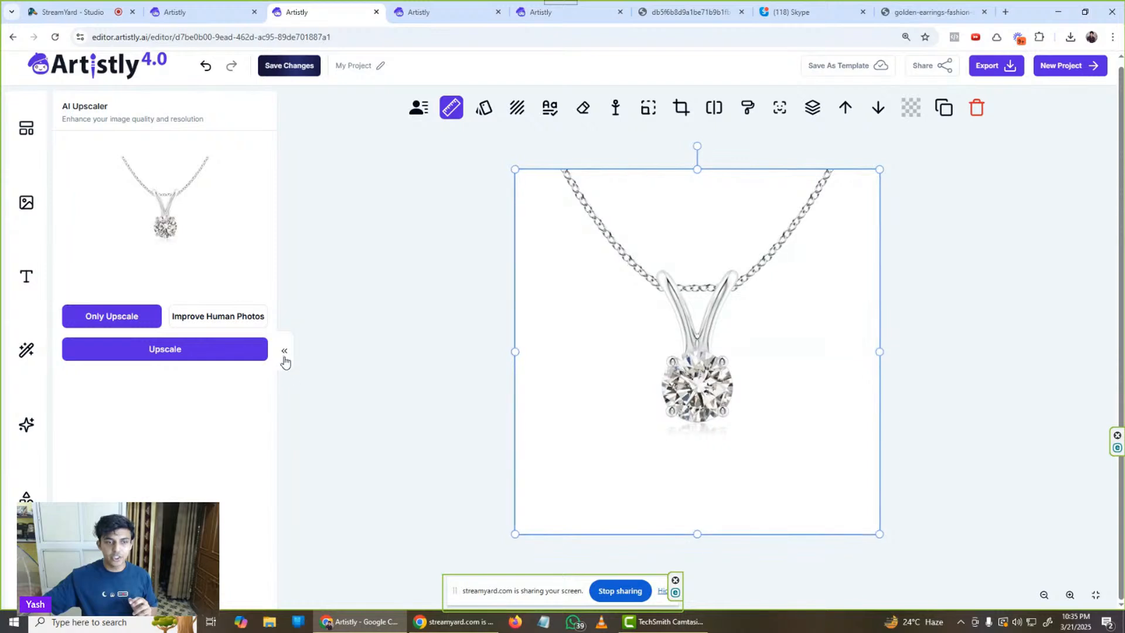
left_click(282, 358)
left_click_drag(597, 317, 841, 392)
- Resize the canvas to a width of 1920 and a height of 1080
left_click(26, 127)
double_click(151, 175)
type("19")
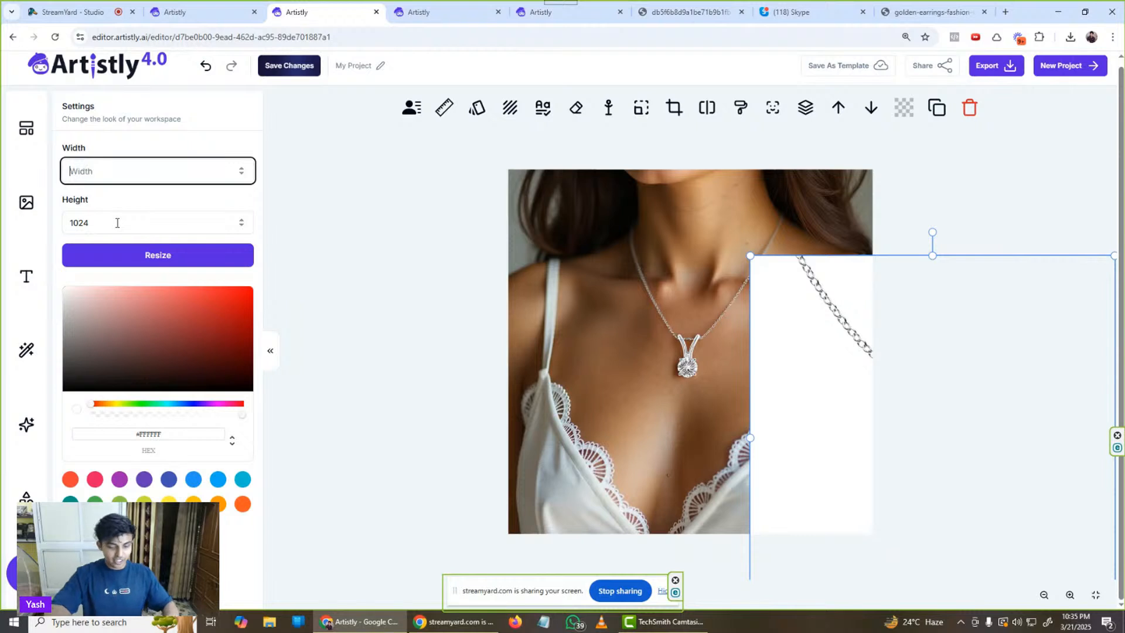
type("20")
left_click(117, 223)
key("BackSpace")
key("BackSpace")
type("80")
left_click(182, 261)
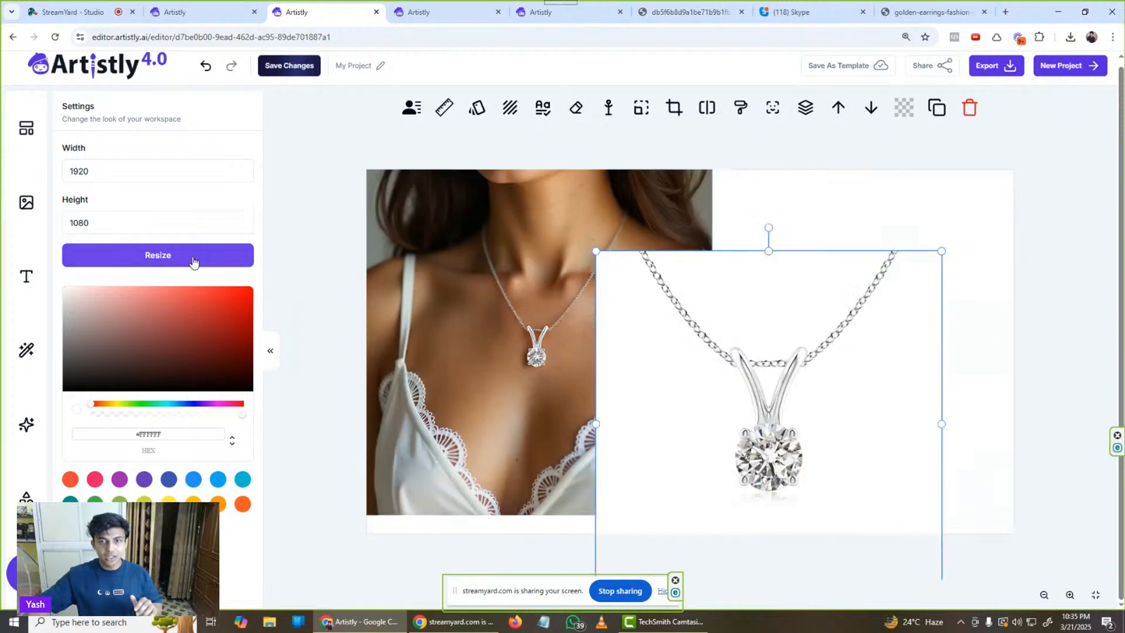
- Arrange the pendant product image beside the model photo so both can be compared on the canvas
left_click_drag(678, 336, 768, 270)
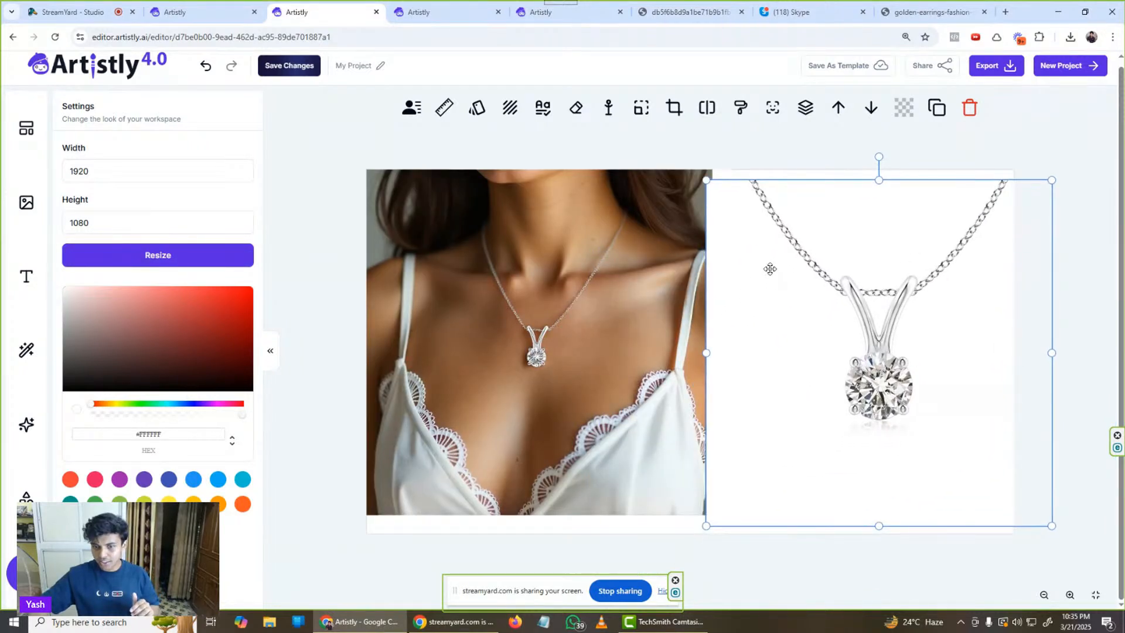
left_click(637, 301)
left_click_drag(637, 301, 629, 305)
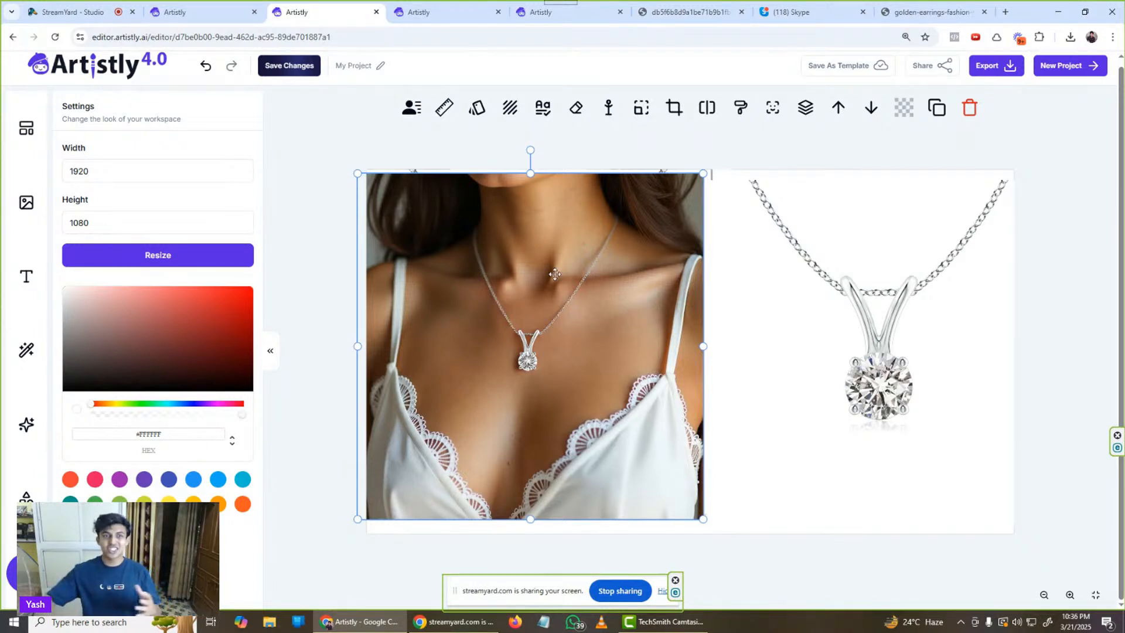
- Regenerate the necklace model image in the first Artistly browser tab and open the image library
left_click(212, 6)
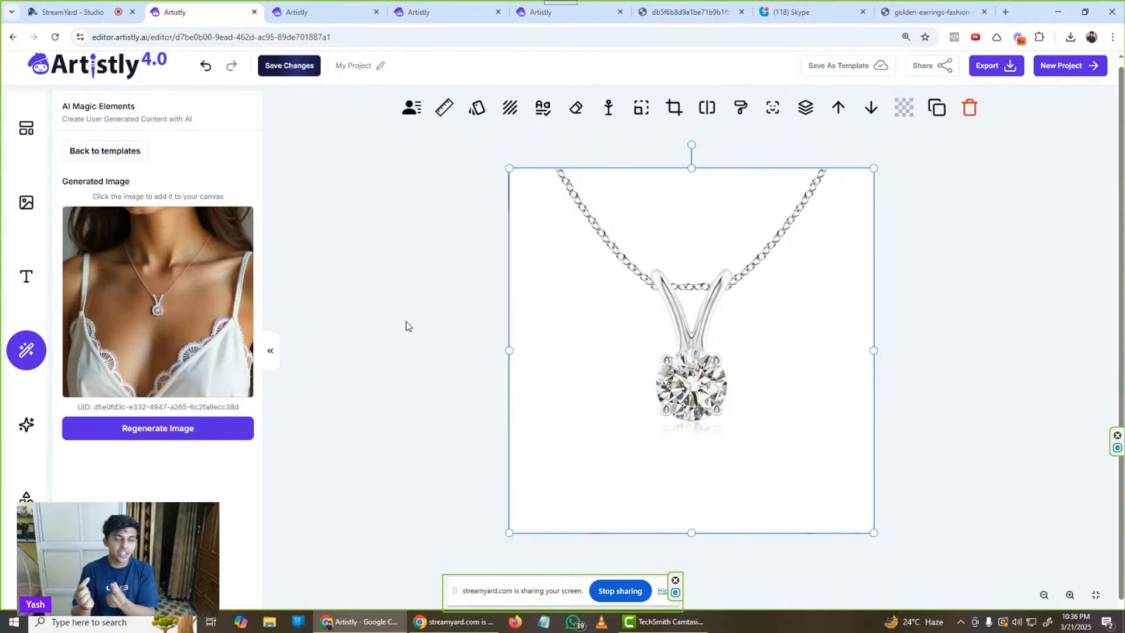
left_click(192, 437)
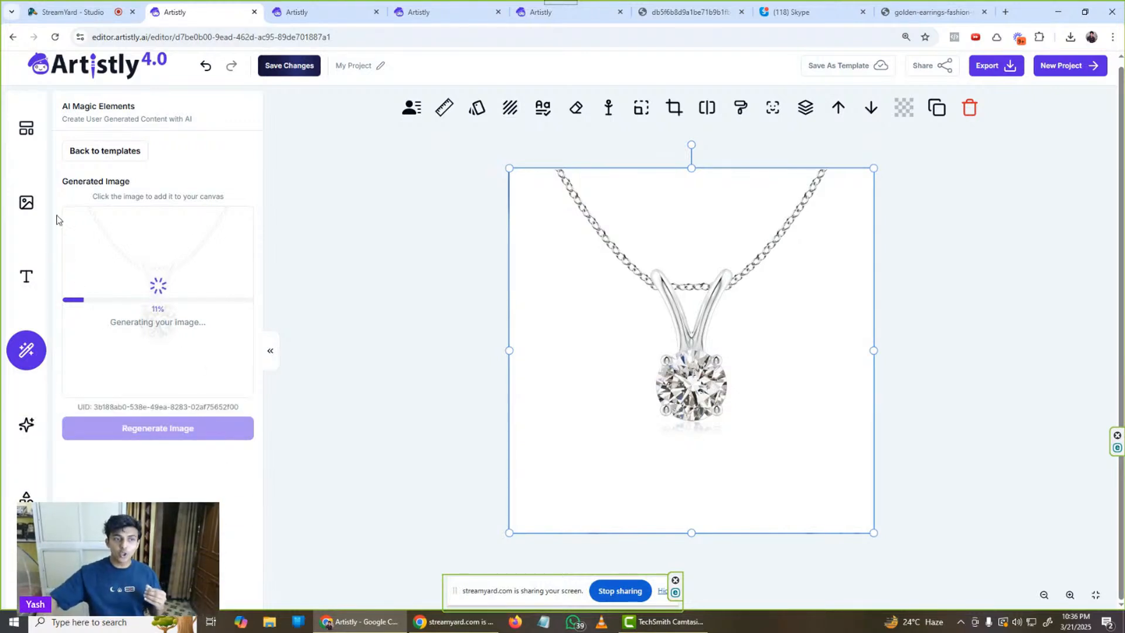
left_click(35, 208)
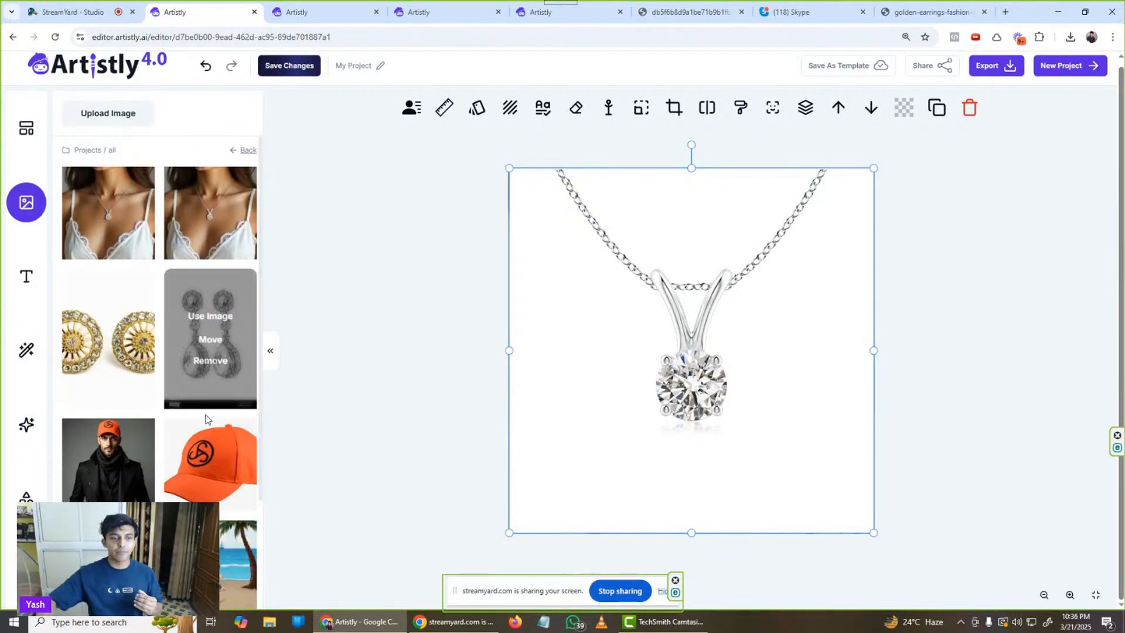
- Add the orange cap product image to the canvas, then shrink and position it so the whole cap fits in the frame
left_click(209, 465)
left_click(284, 351)
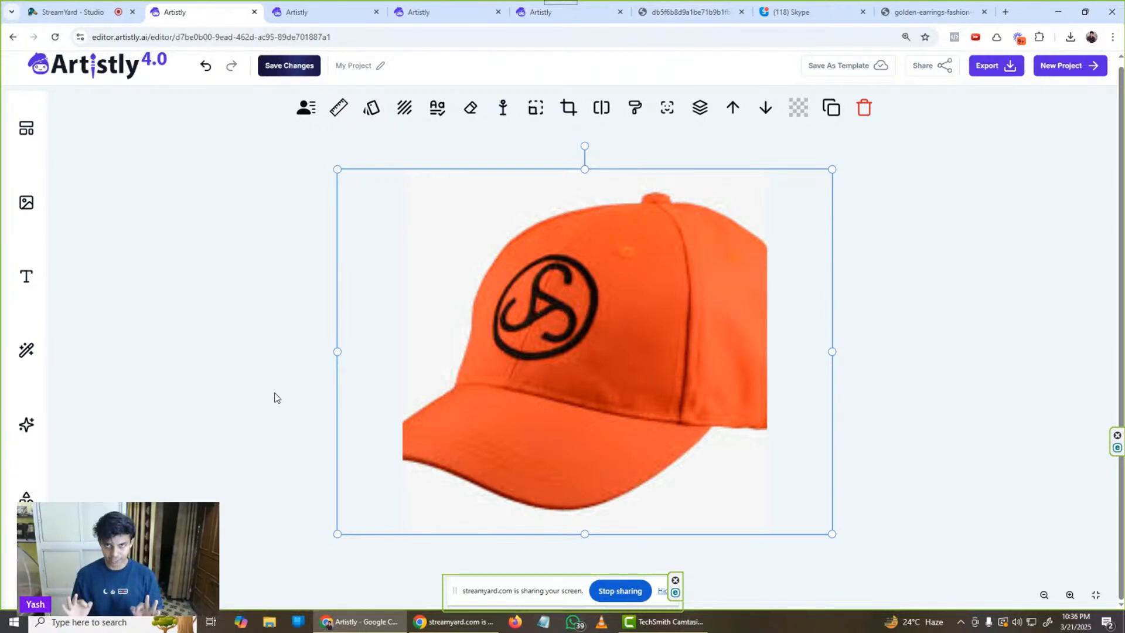
left_click_drag(464, 335, 497, 333)
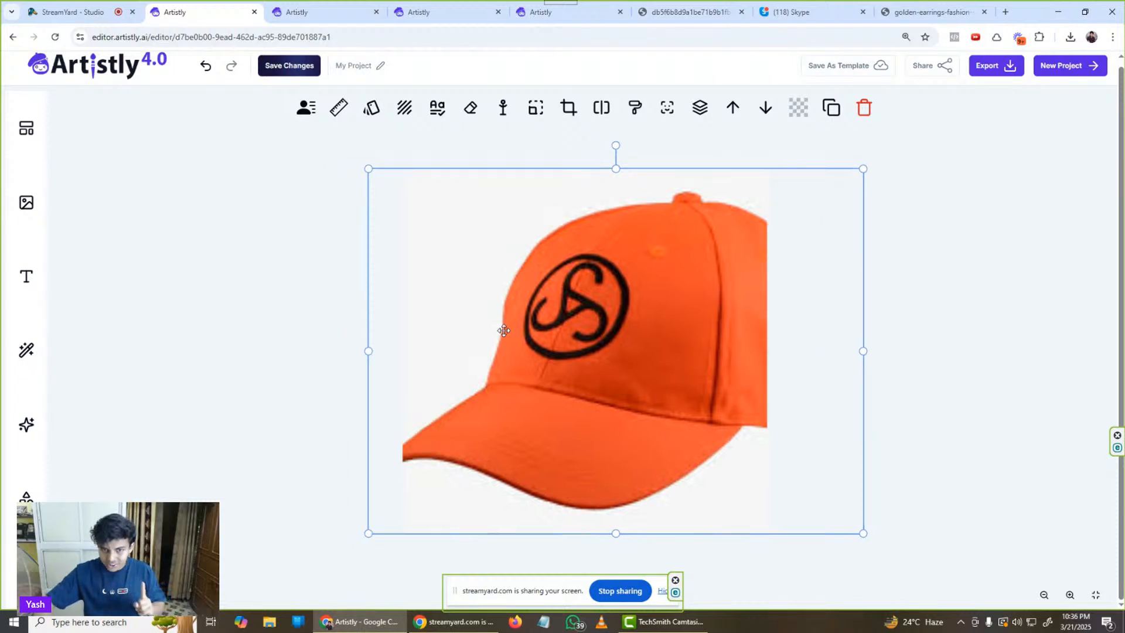
left_click_drag(369, 533, 548, 405)
left_click_drag(668, 334, 520, 351)
left_click_drag(718, 422, 775, 449)
left_click_drag(706, 432, 706, 434)
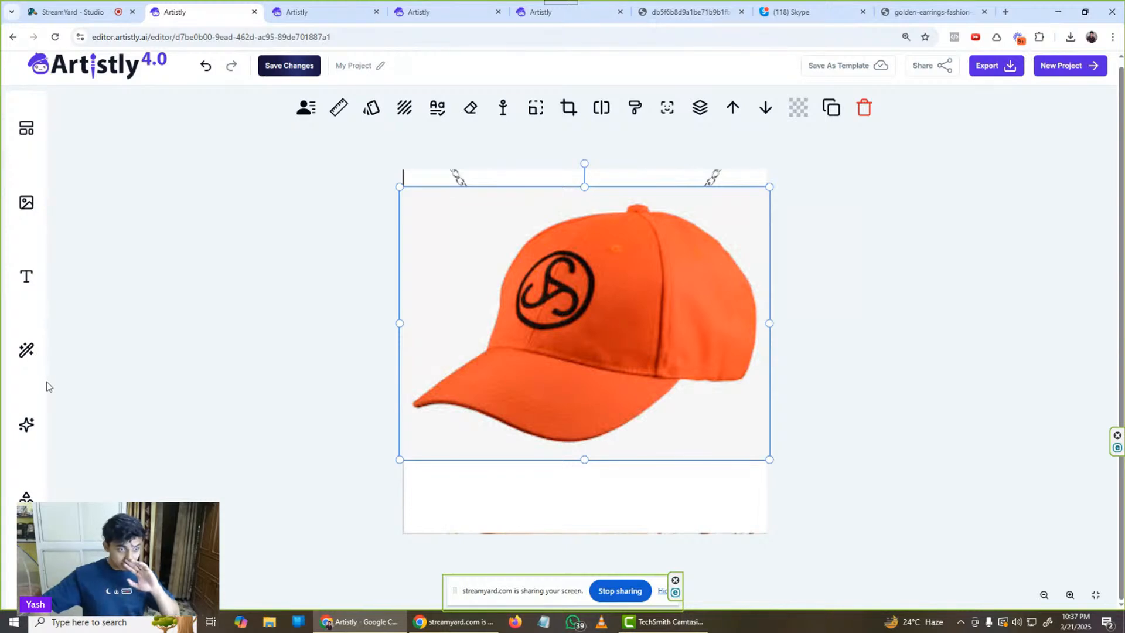
- Show the ready-made hat templates in AI Magic Elements and look through the available models
left_click(26, 349)
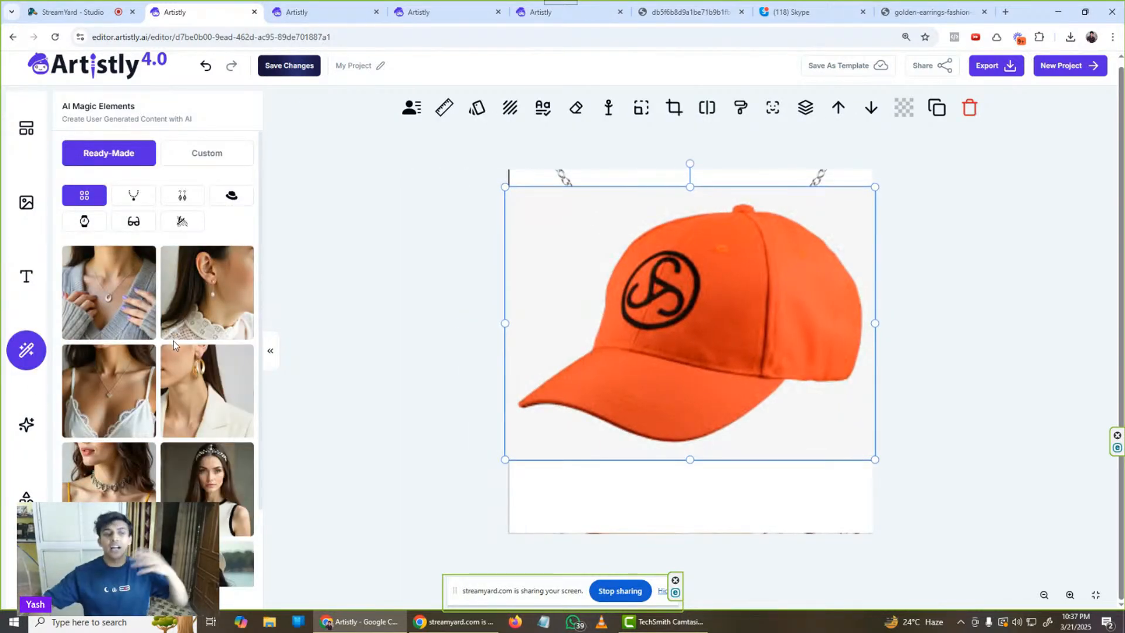
left_click(225, 199)
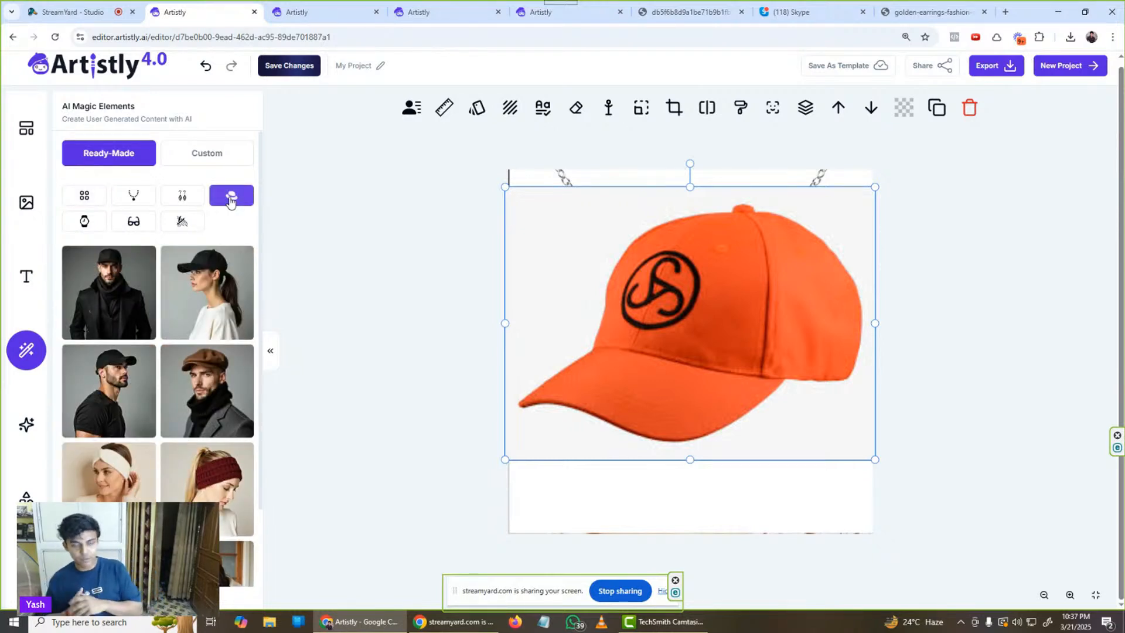
scroll(134, 442, "down", 2)
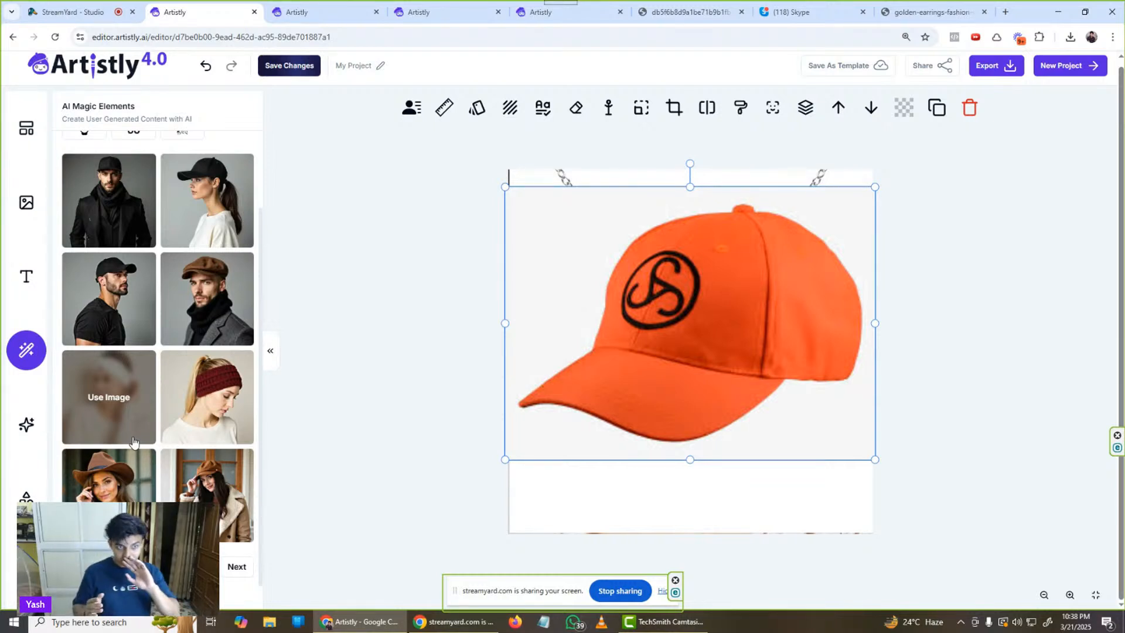
scroll(114, 462, "up", 1)
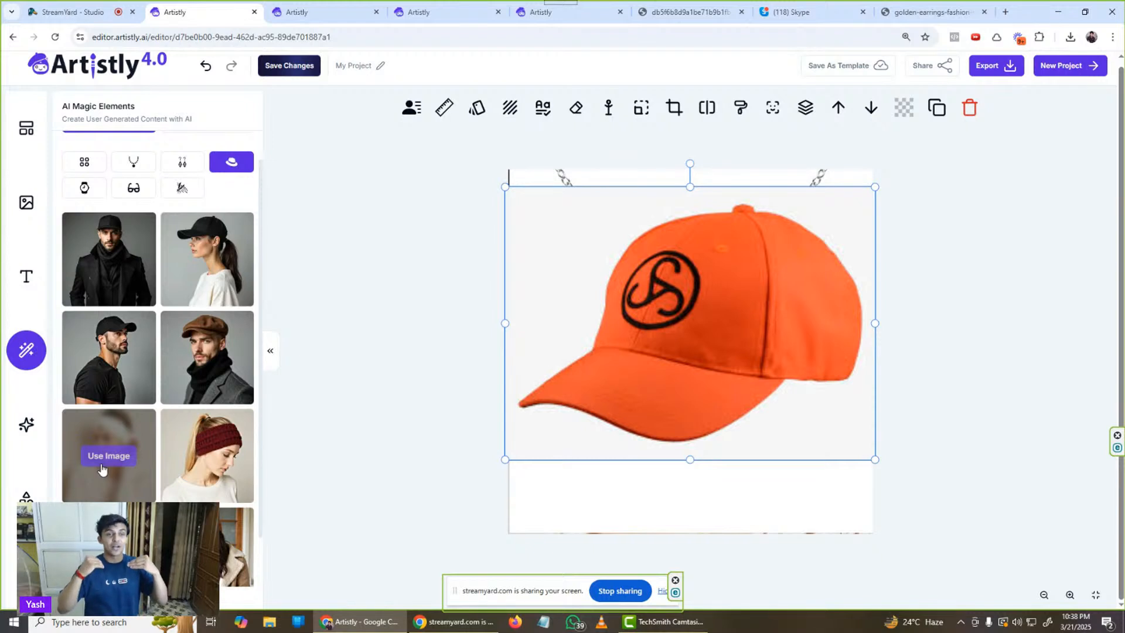
scroll(121, 429, "down", 1)
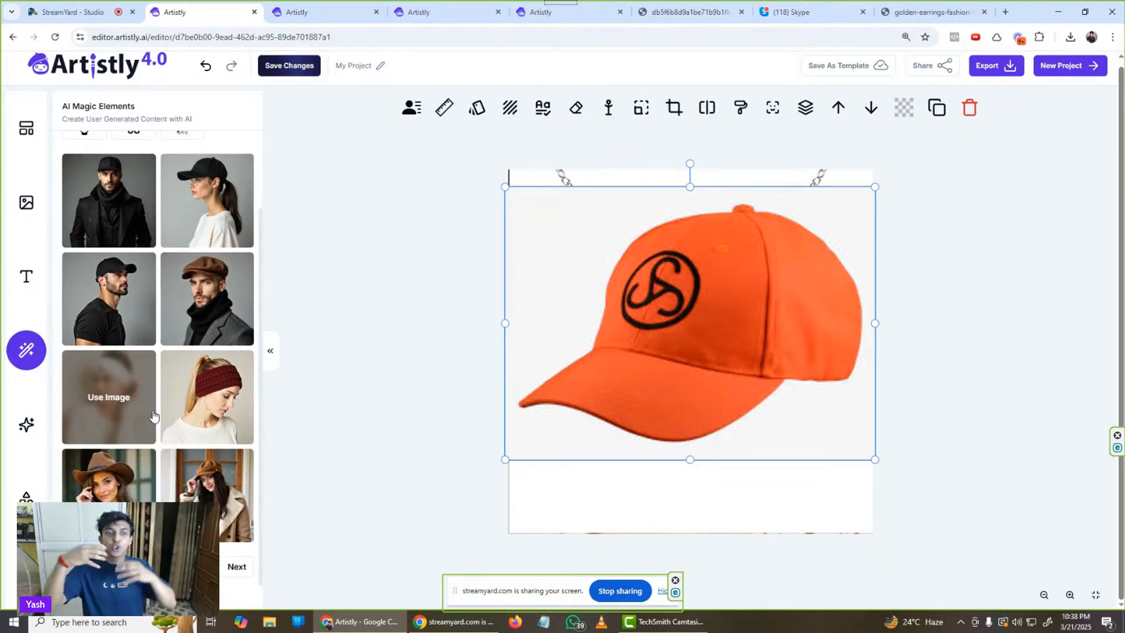
scroll(151, 410, "up", 1)
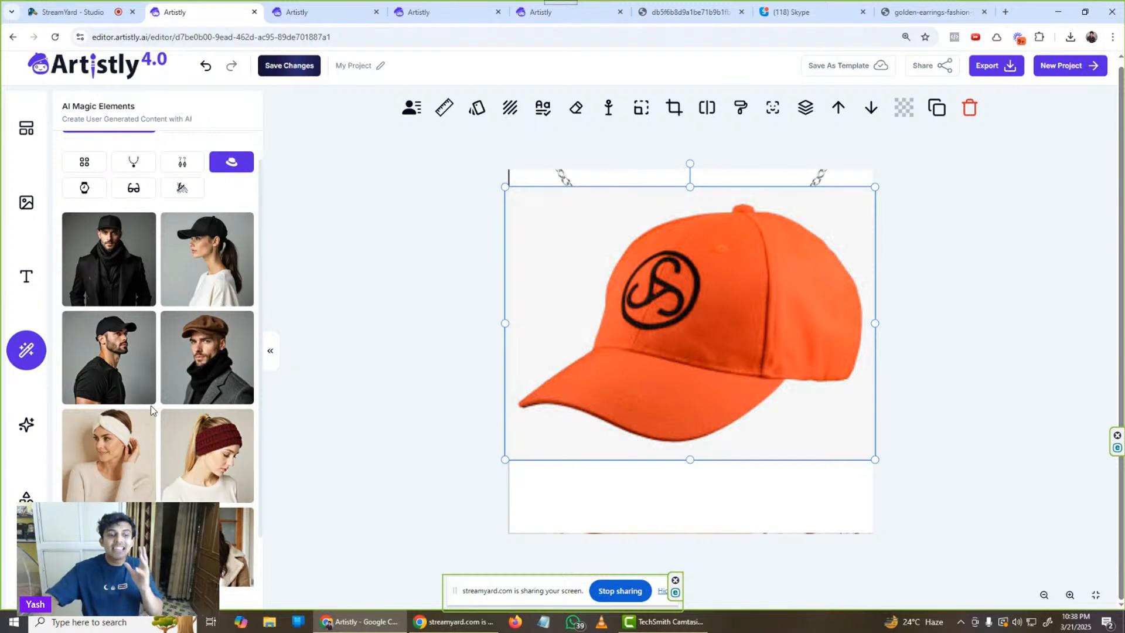
scroll(200, 375, "down", 1)
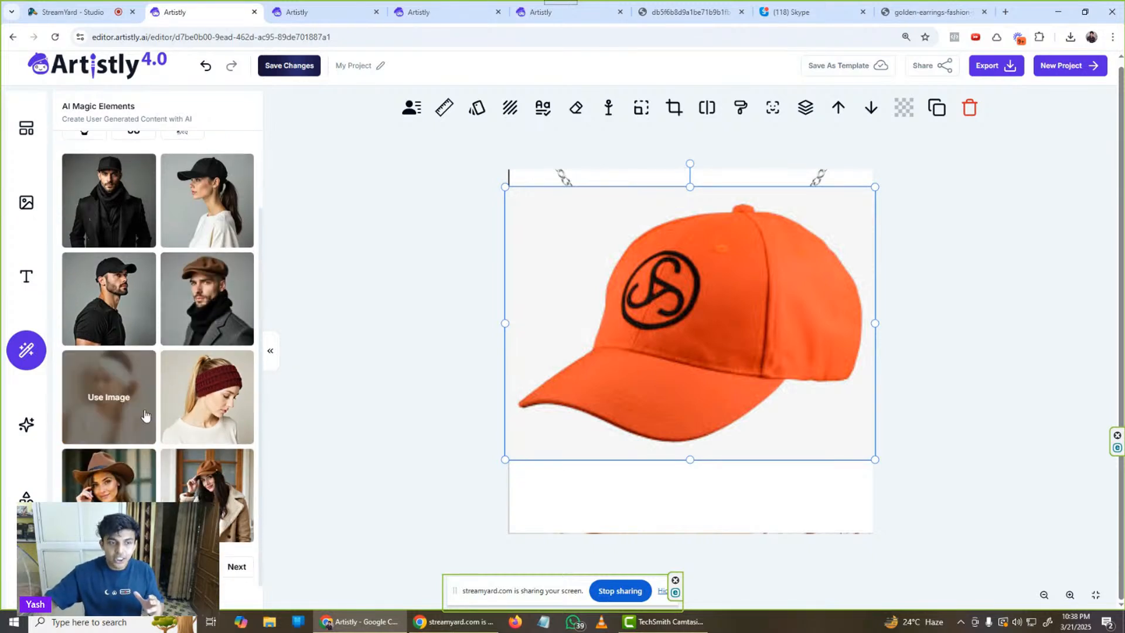
- Try the woman with the white headband as the template image and go back to the template list
left_click(108, 397)
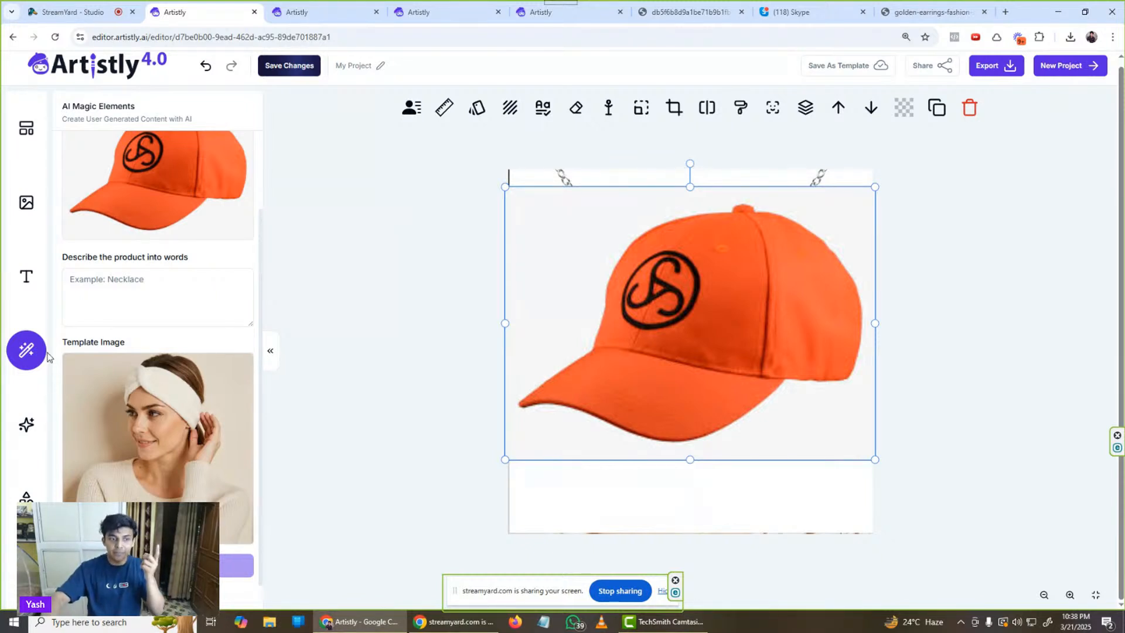
scroll(100, 329, "up", 2)
left_click(108, 151)
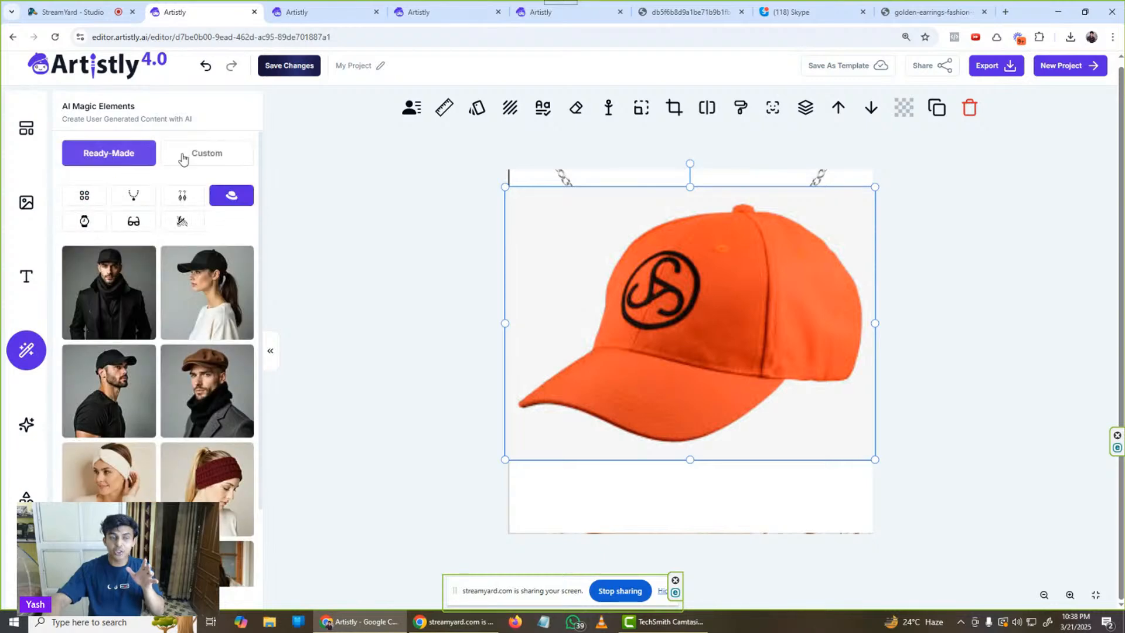
- Look at the media library choices for a custom AI model image and return to the ready-made templates
left_click(199, 154)
left_click(171, 232)
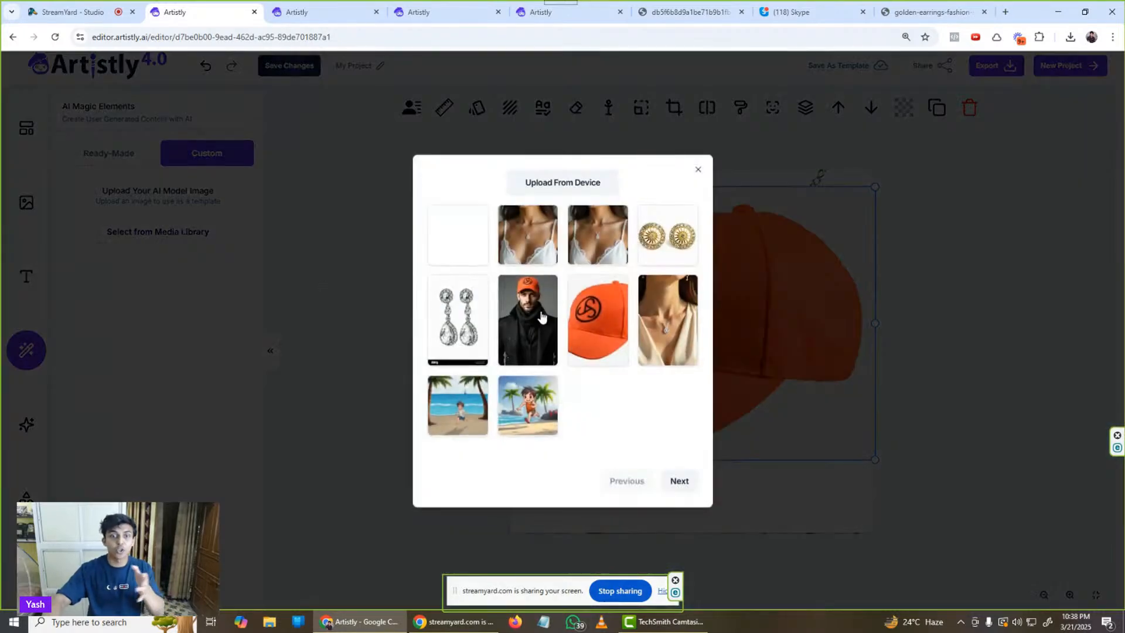
left_click(698, 170)
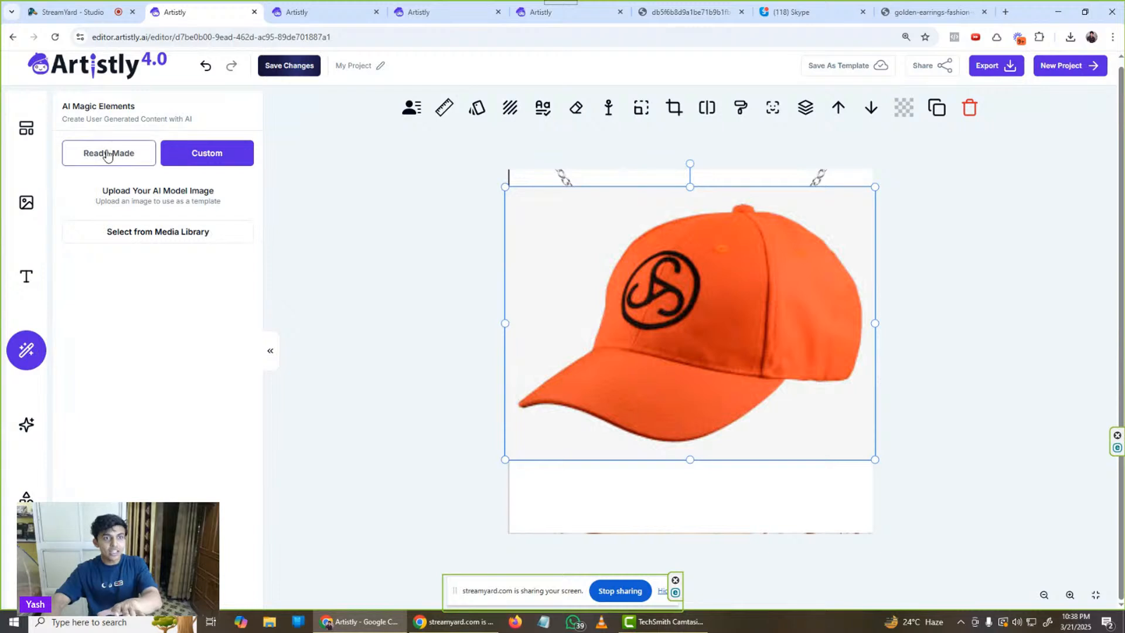
left_click(107, 154)
- Try the woman in the brown hat as the template image and return to the hat templates
scroll(126, 488, "down", 2)
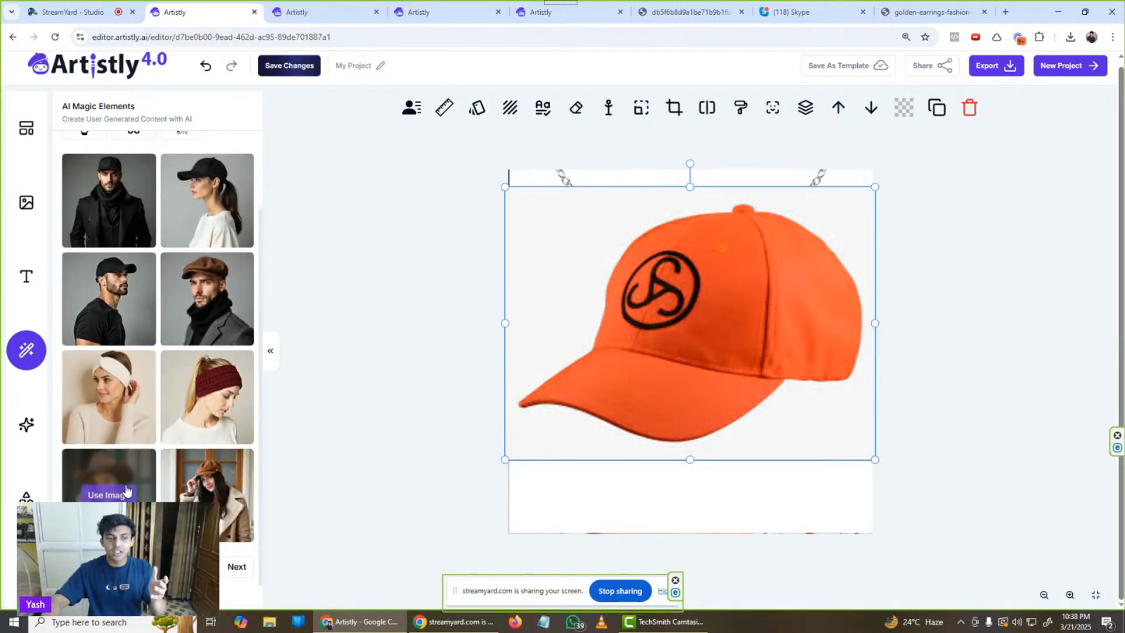
left_click(125, 490)
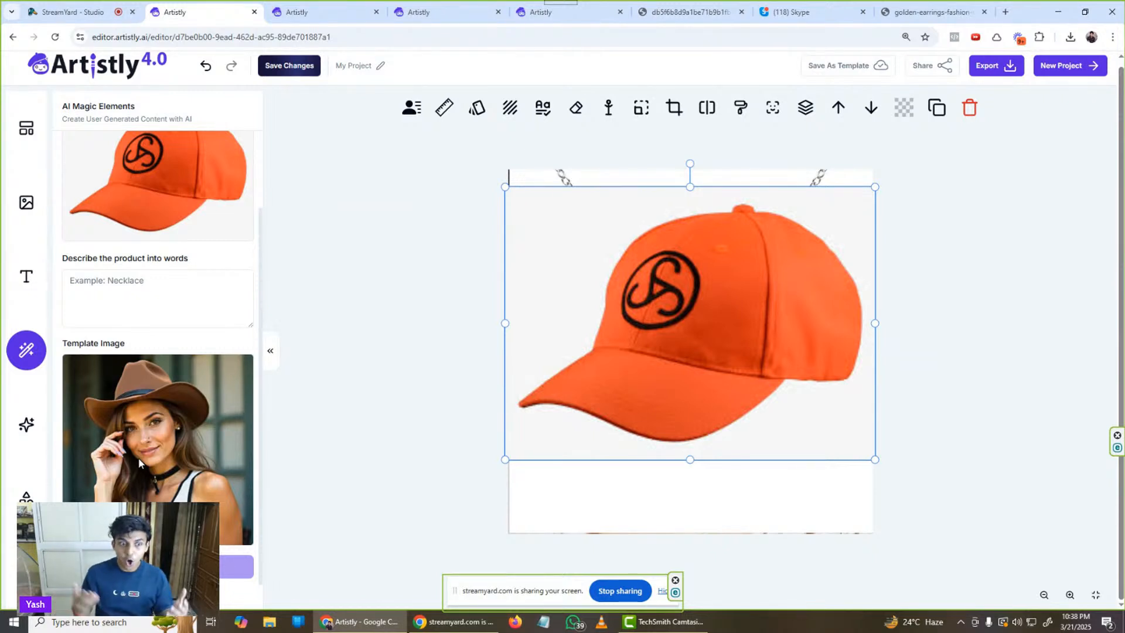
scroll(138, 458, "up", 1)
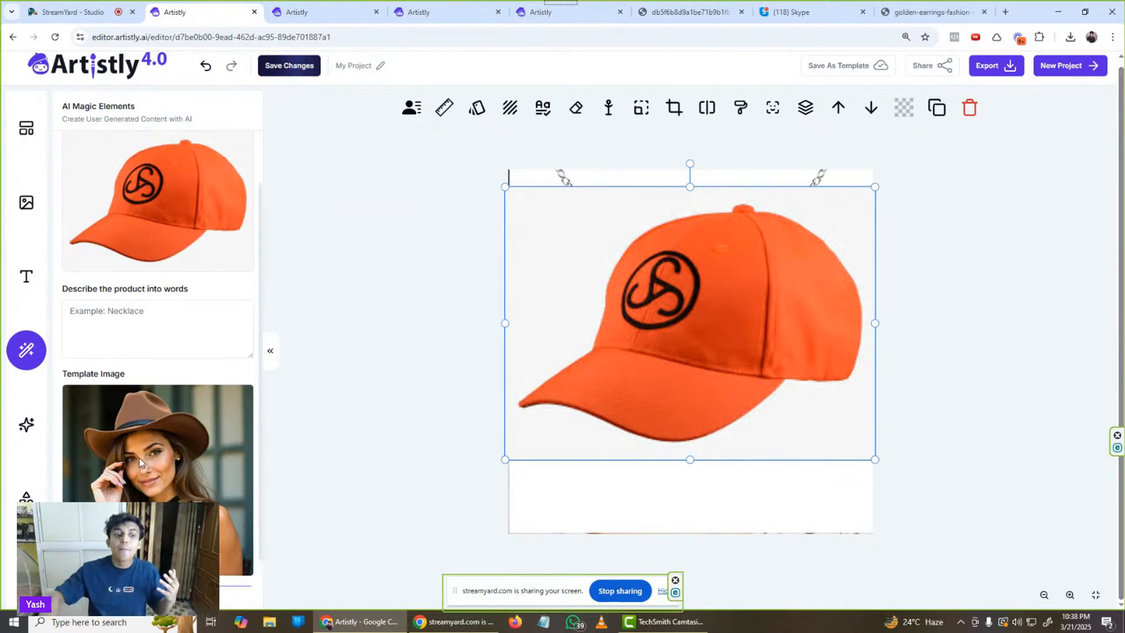
scroll(139, 463, "up", 2)
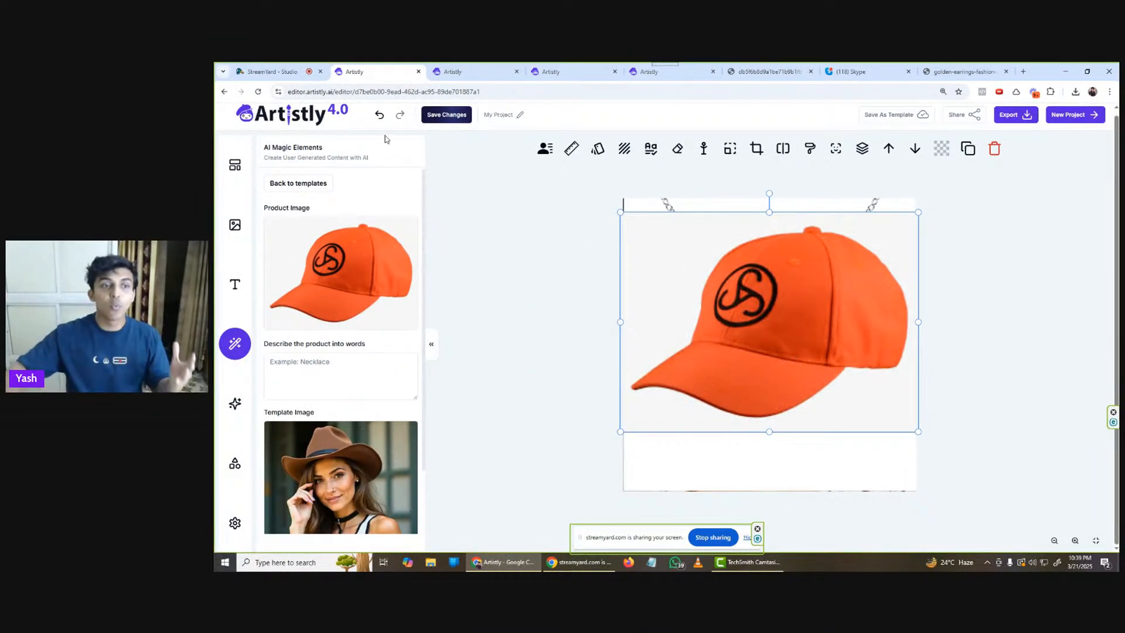
left_click(299, 182)
scroll(355, 437, "down", 2)
scroll(355, 436, "up", 2)
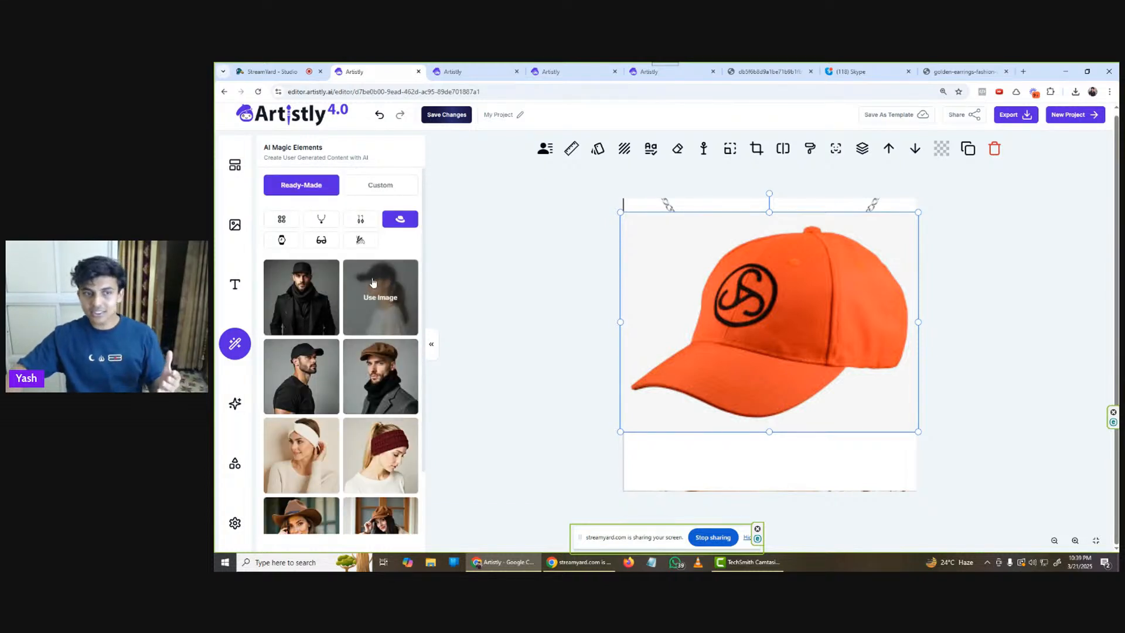
- Use the man in the black coat and black cap as the template image and describe the product as "Orange cap"
left_click(296, 299)
scroll(295, 300, "down", 1)
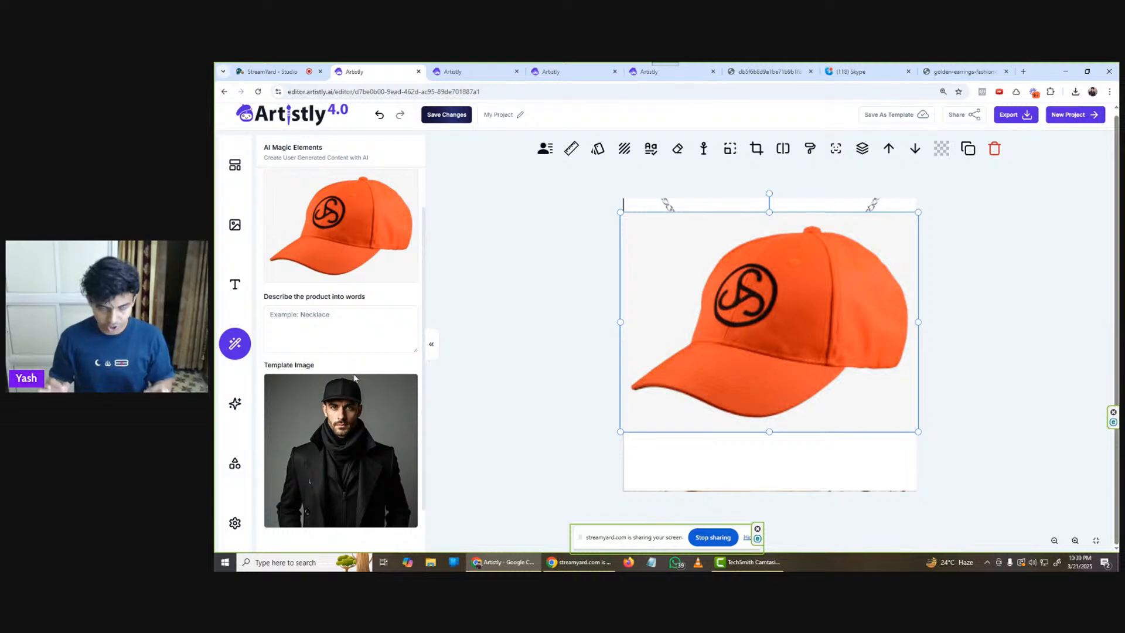
left_click(312, 331)
type("cap")
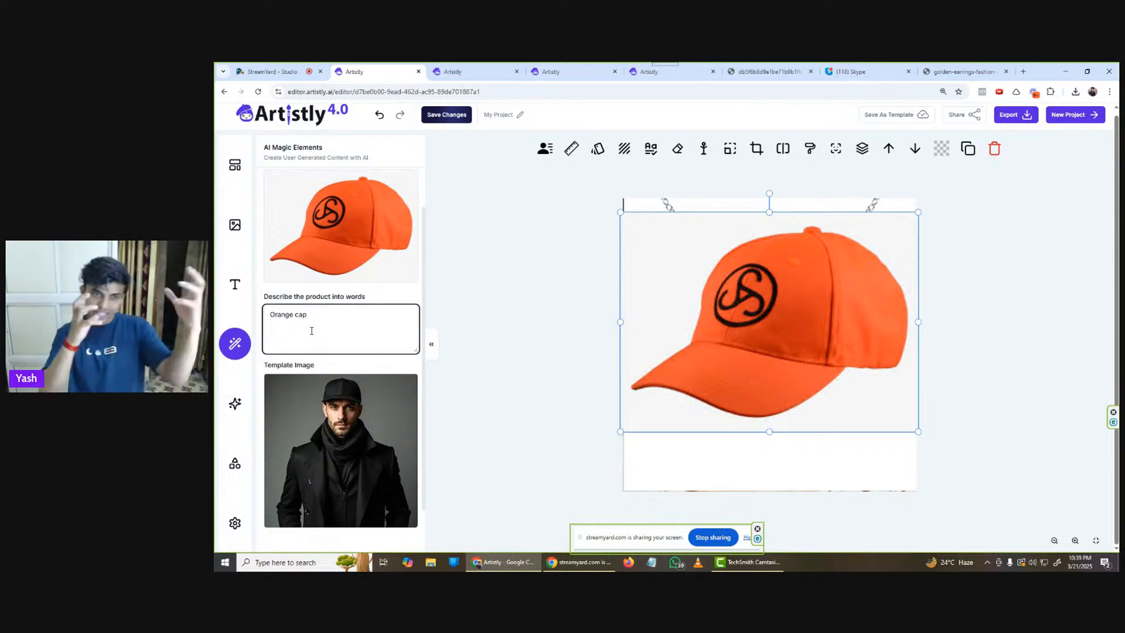
scroll(312, 331, "down", 1)
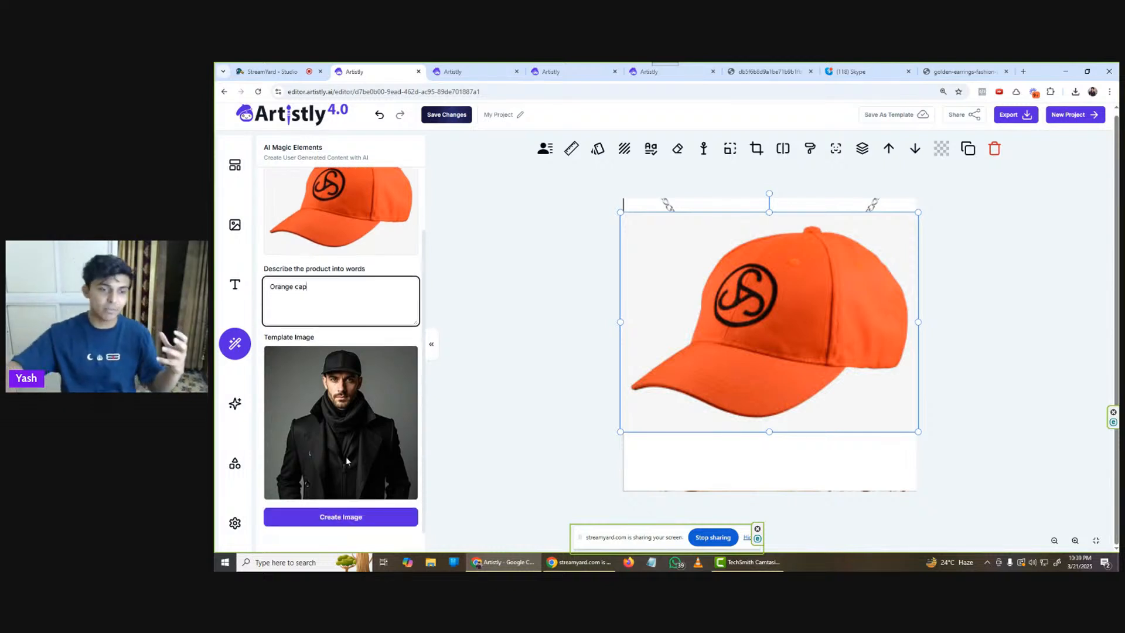
- Mask the man's black cap as the product area and generate the image
left_click(347, 518)
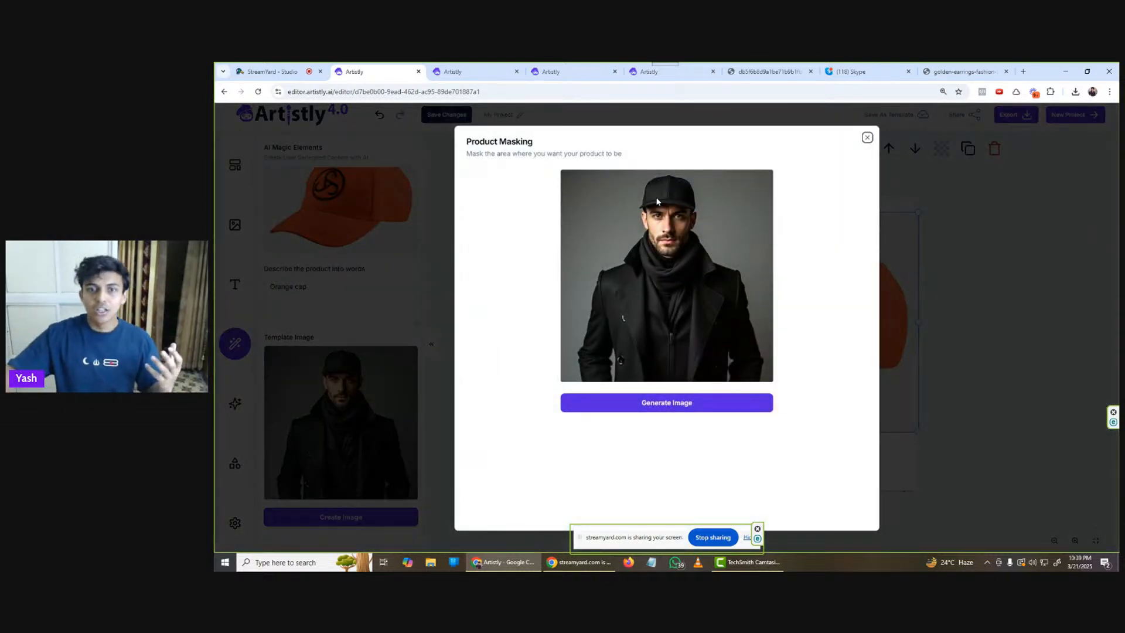
mouse_move(642, 206)
left_mouse_down()
mouse_move(660, 185)
mouse_move(647, 200)
mouse_move(674, 200)
mouse_move(663, 193)
mouse_move(679, 182)
mouse_move(648, 197)
mouse_move(675, 178)
mouse_move(692, 207)
mouse_move(658, 201)
mouse_move(689, 187)
mouse_move(660, 178)
mouse_move(682, 195)
left_mouse_up()
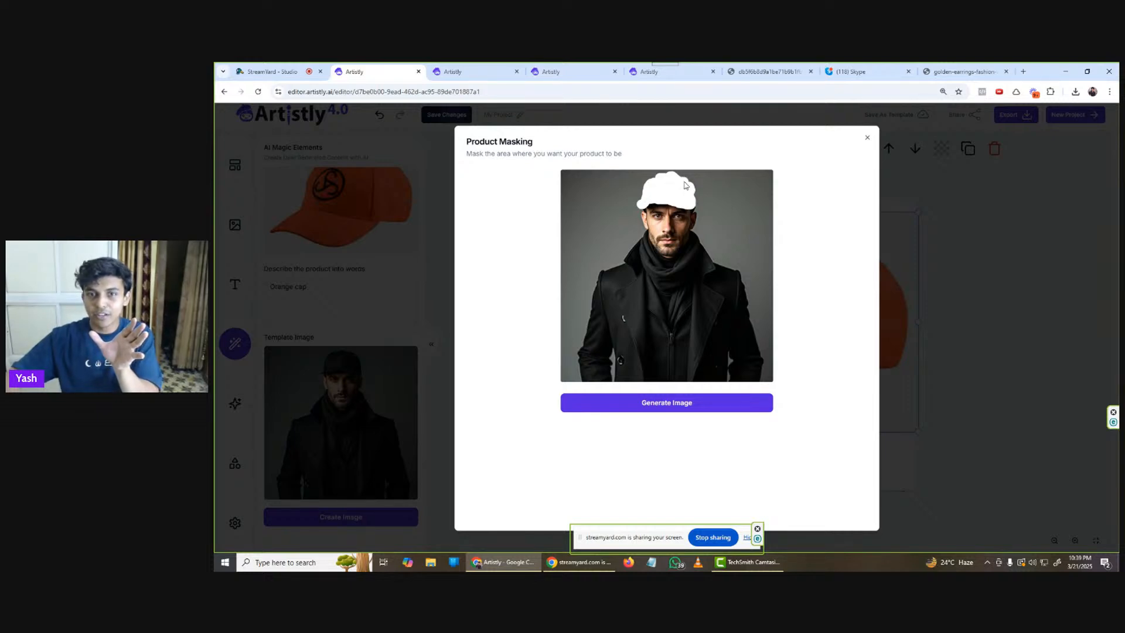
left_click(667, 403)
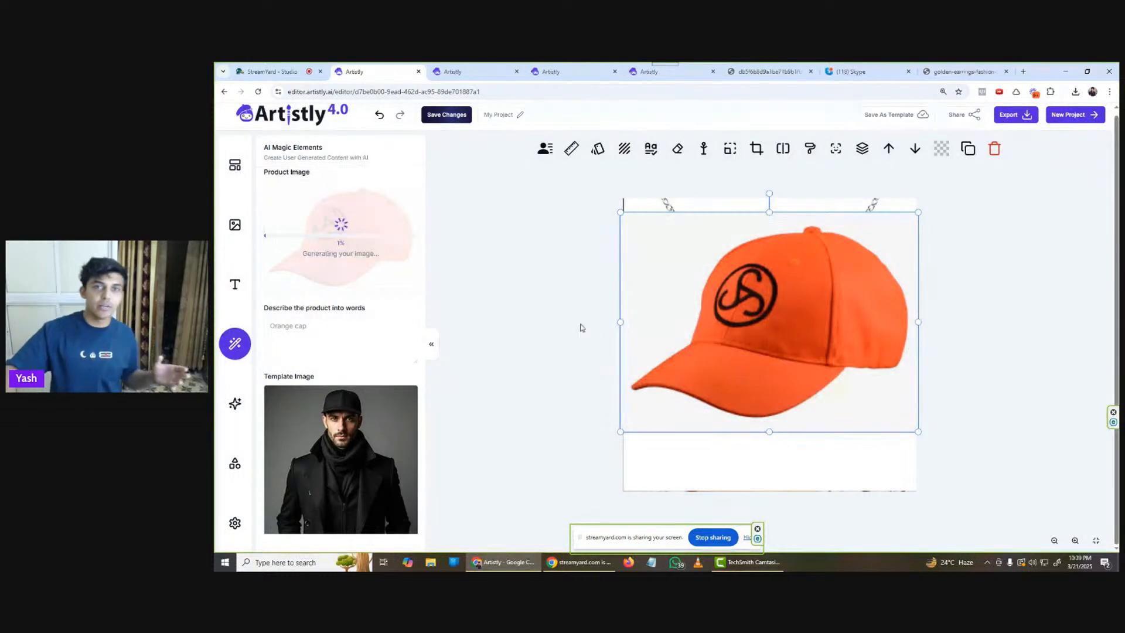
- In the third Artistly browser tab, look at the Face Swapper's Single Face upload option for the orange cap model image and close it
left_click(551, 72)
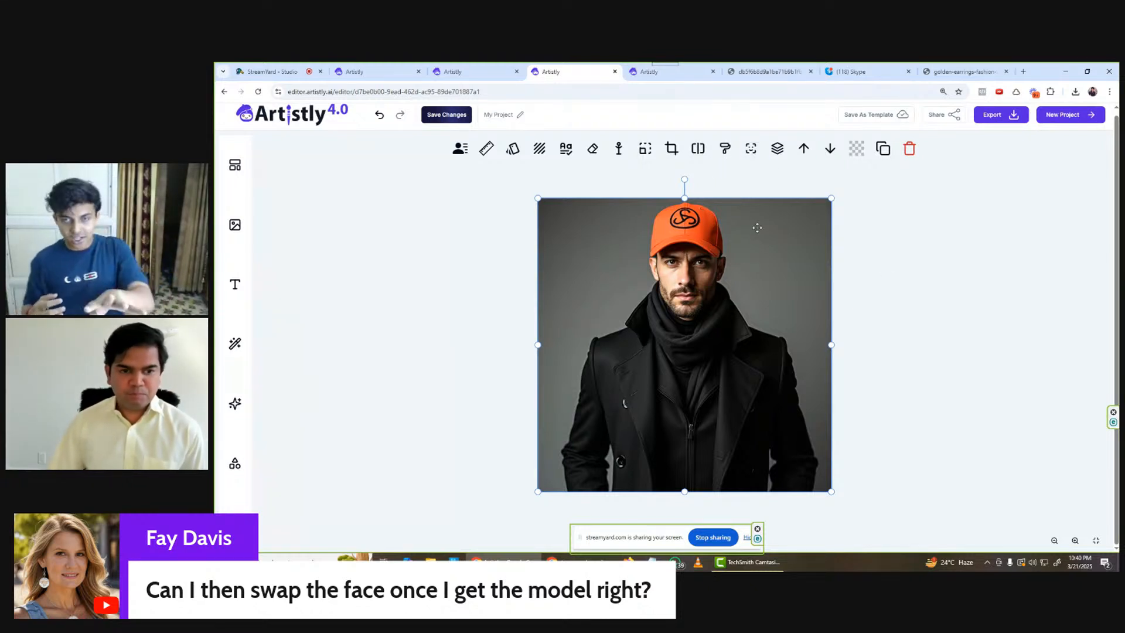
left_click(750, 148)
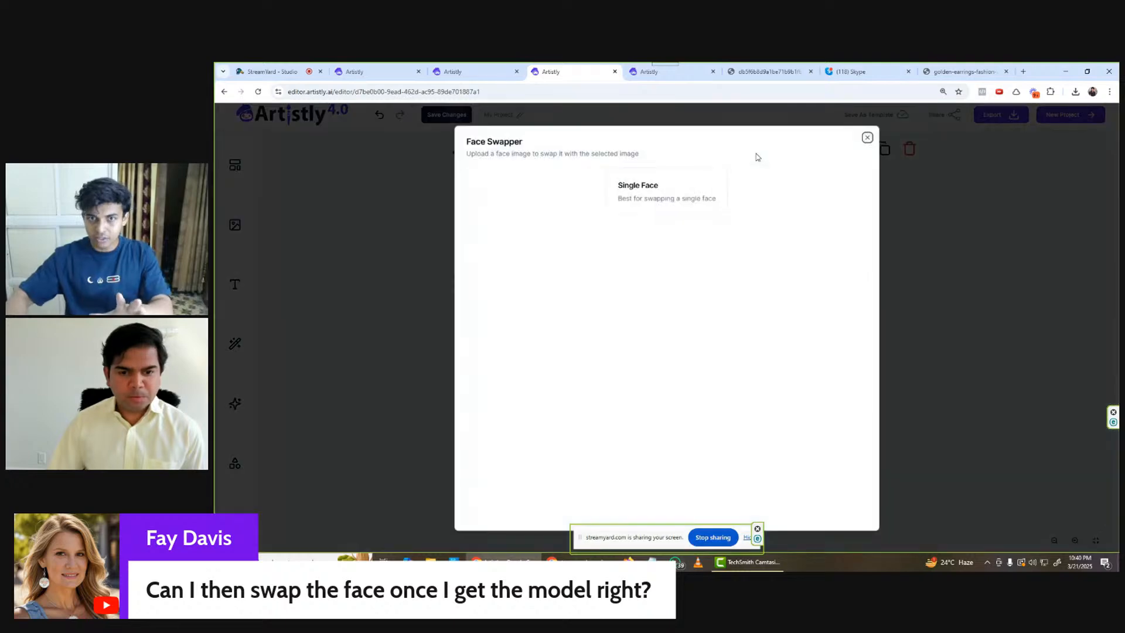
left_click(667, 193)
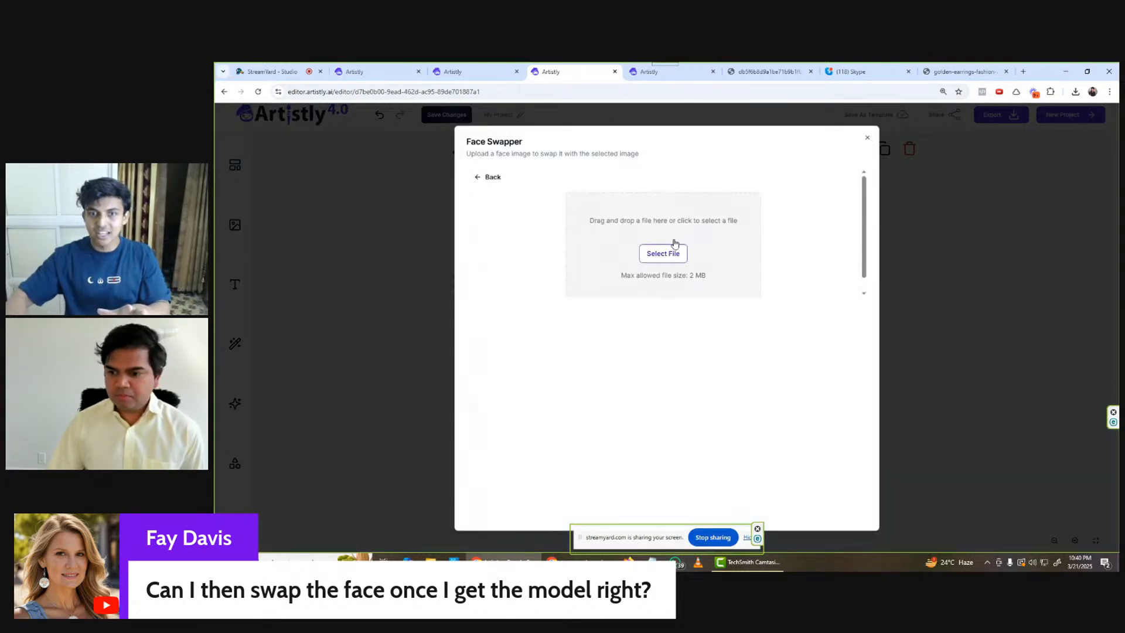
left_click(867, 138)
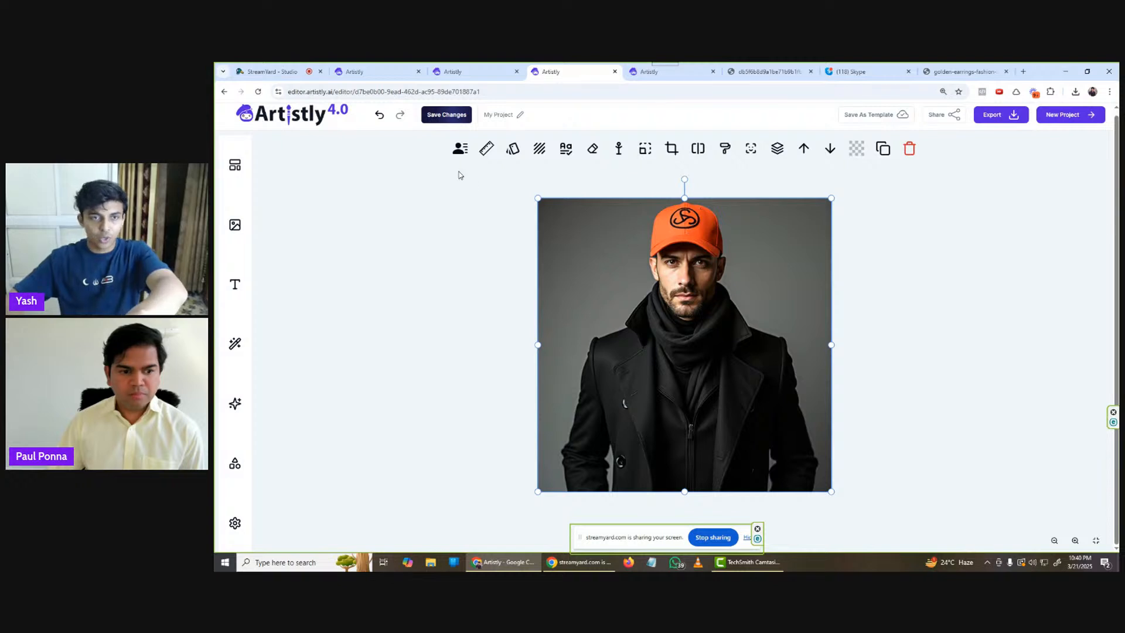
- Open the Custom Character settings for the orange cap model image, with Perfect for Realistic Photos as the character type
left_click(460, 149)
left_click(344, 330)
left_click(308, 369)
left_click(334, 379)
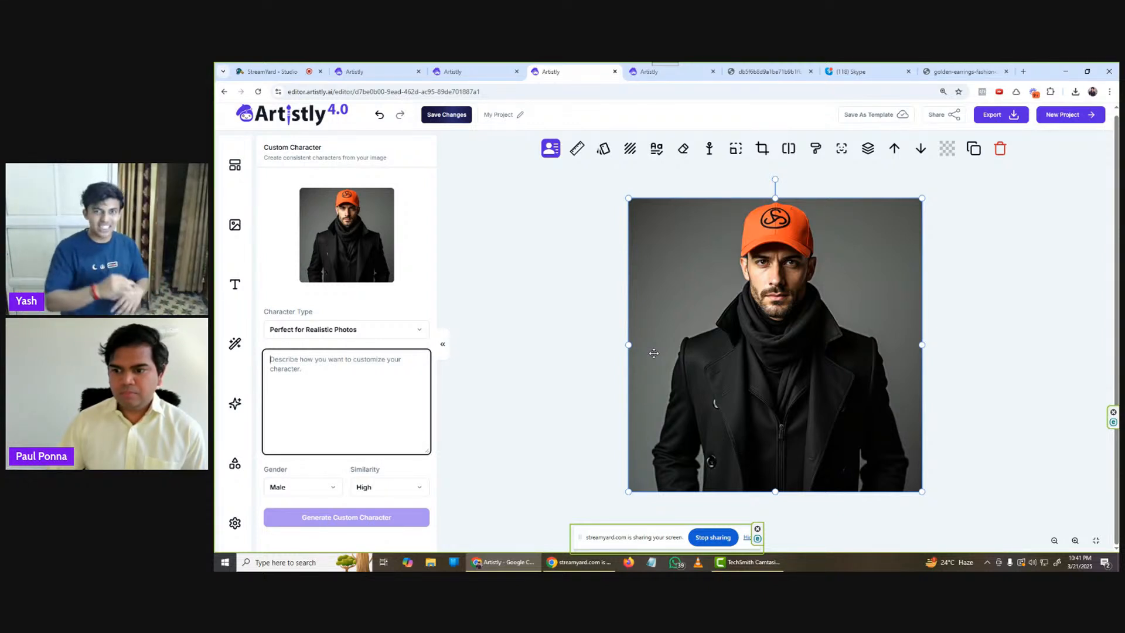
- In the first Artistly browser tab, add the round gold earrings image to the canvas, shrink it and center the earrings in the frame
left_click(351, 72)
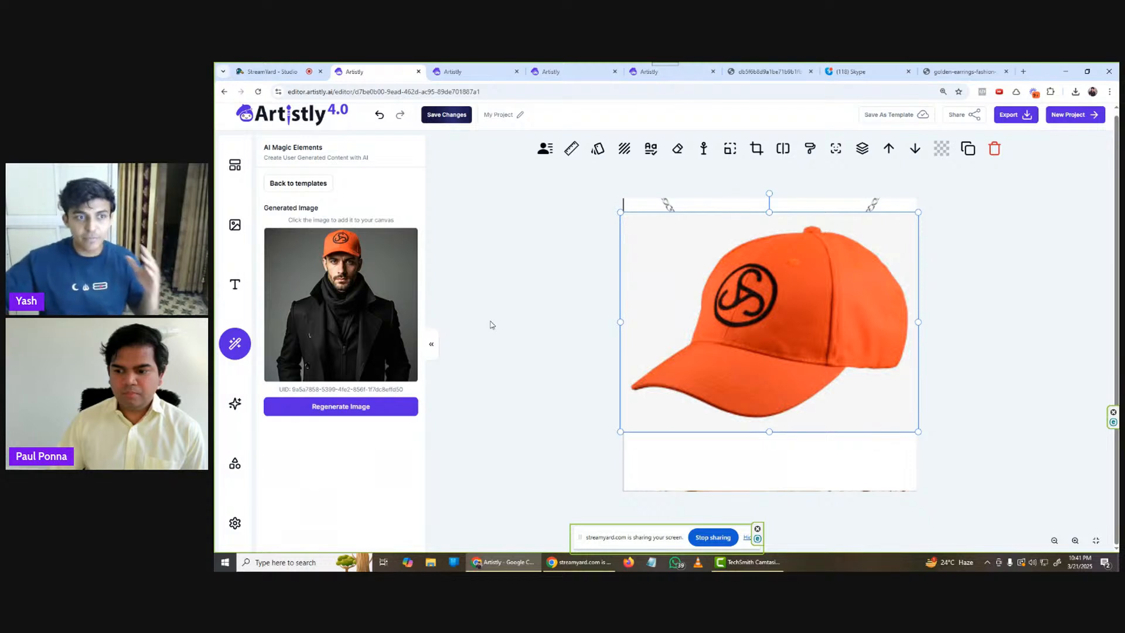
left_click(235, 224)
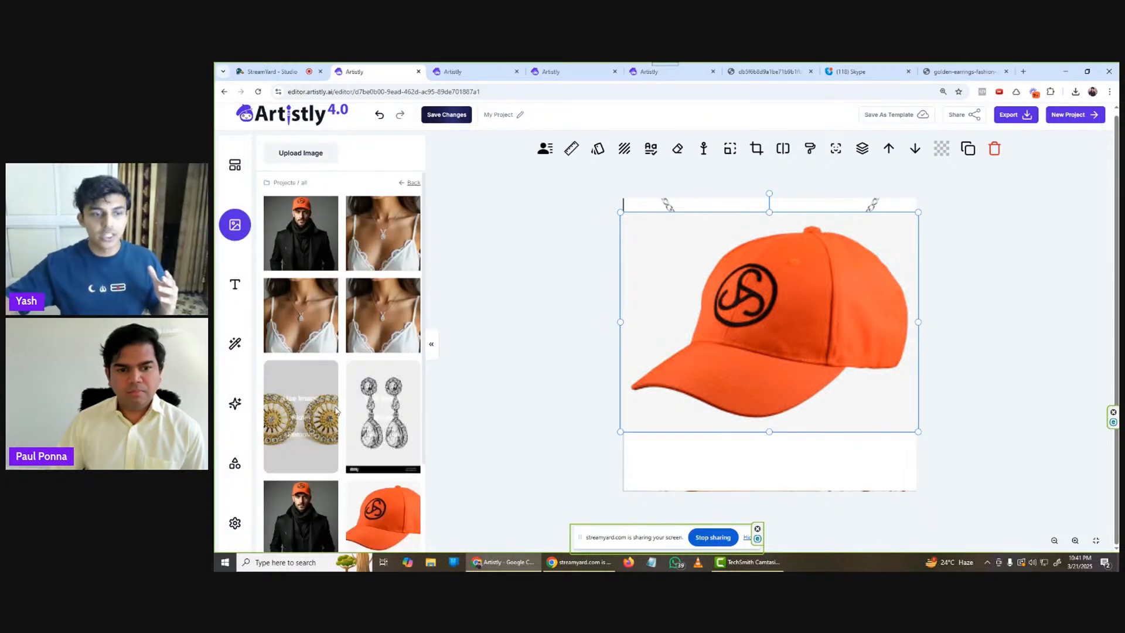
left_click(300, 390)
left_click(442, 346)
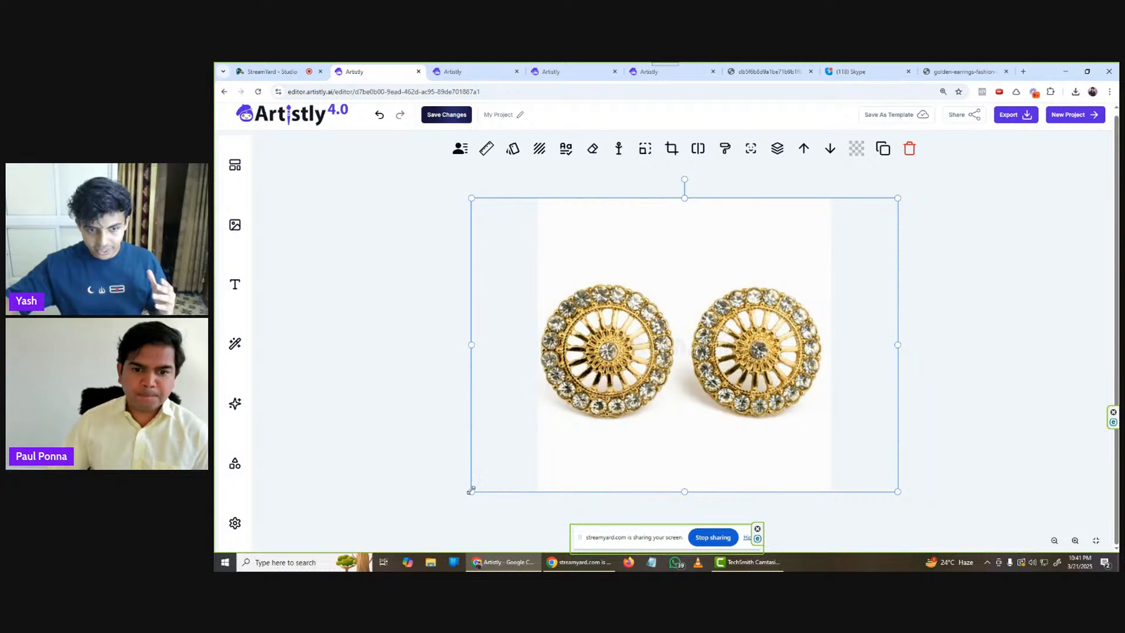
left_click_drag(471, 492, 517, 455)
mouse_move(676, 381)
left_mouse_down()
mouse_move(675, 398)
mouse_move(666, 391)
left_mouse_up()
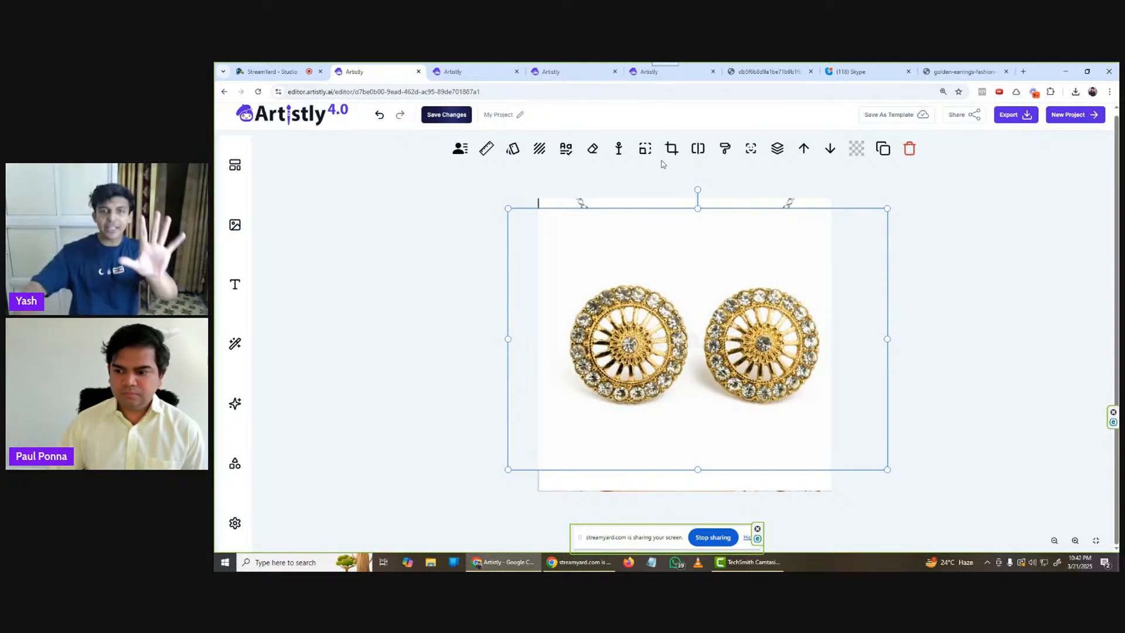
mouse_move(648, 273)
left_mouse_down()
mouse_move(693, 287)
mouse_move(656, 272)
left_mouse_up()
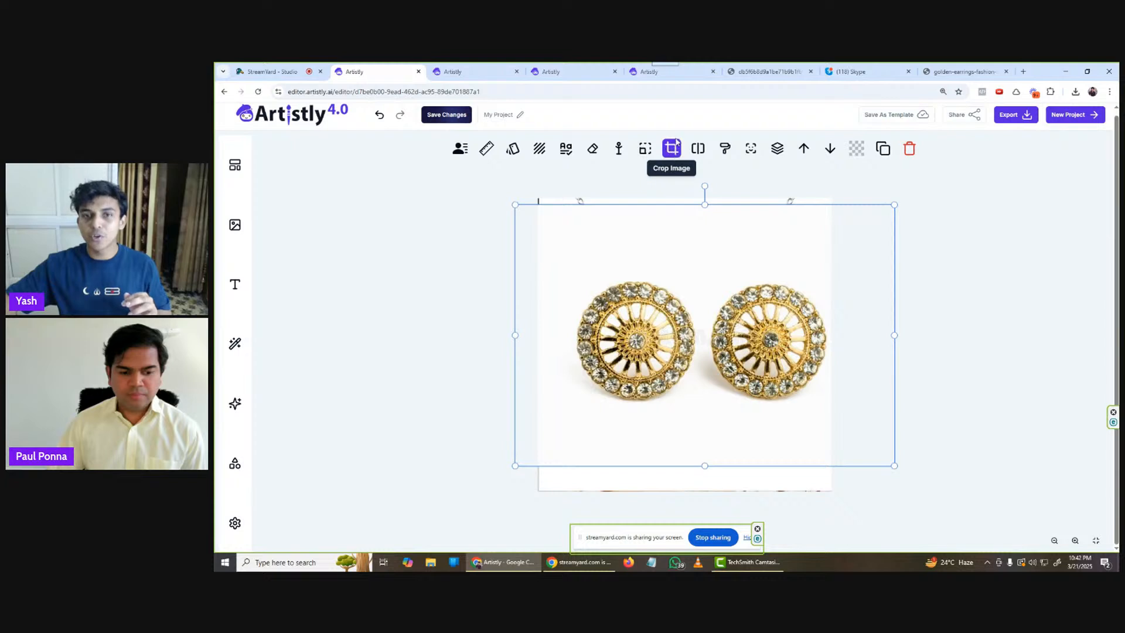
- Crop the gold earrings image to only the left earring and apply the crop
left_click(672, 150)
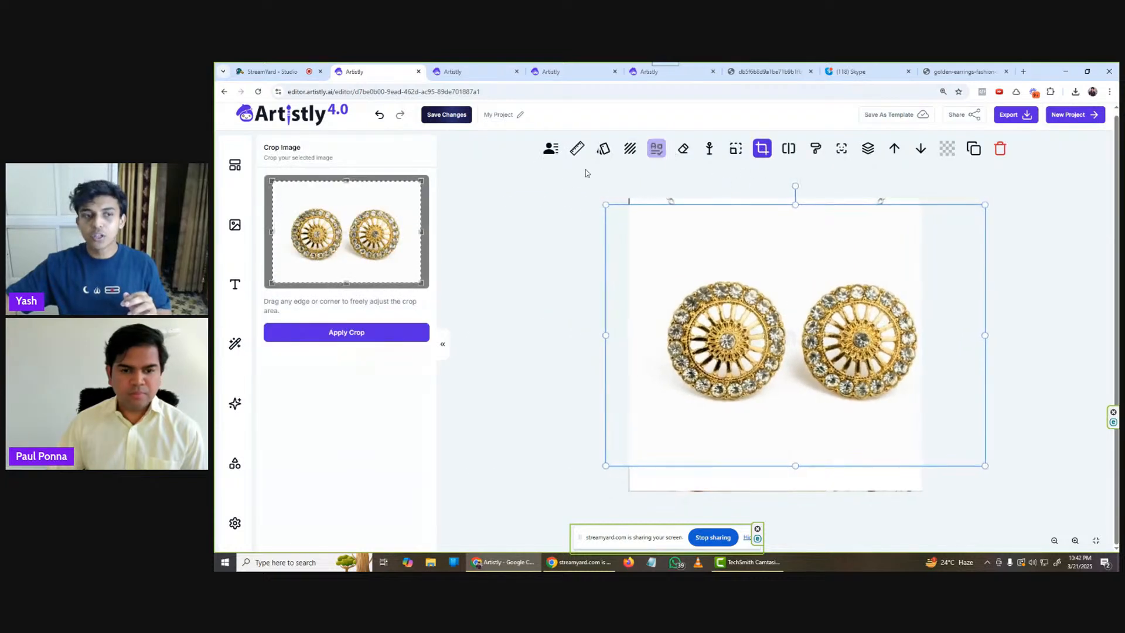
left_click_drag(421, 283, 348, 266)
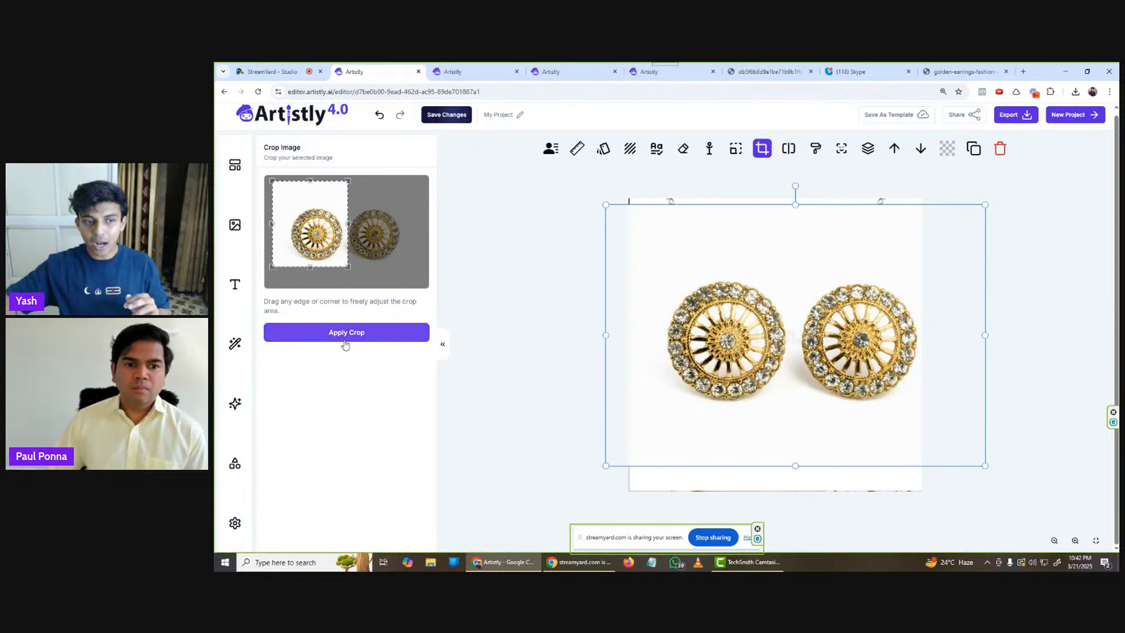
left_click(345, 336)
left_click(378, 296)
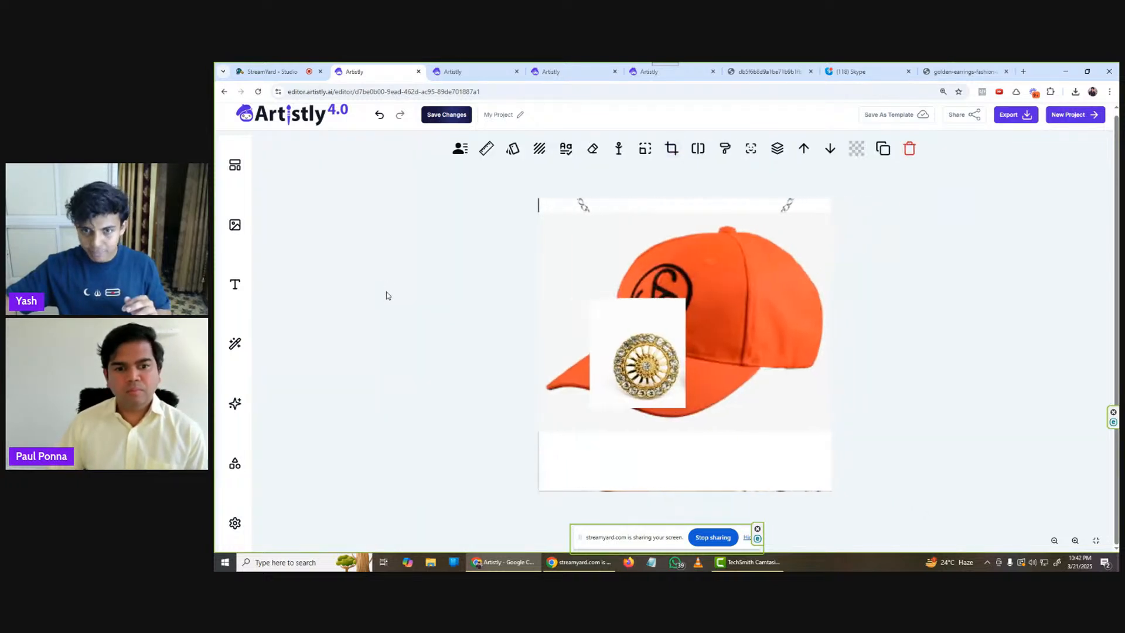
- Enlarge the cropped single earring image and center it over the orange cap on the canvas
left_click_drag(621, 337, 625, 248)
left_click_drag(690, 320, 779, 421)
left_click_drag(745, 363, 743, 393)
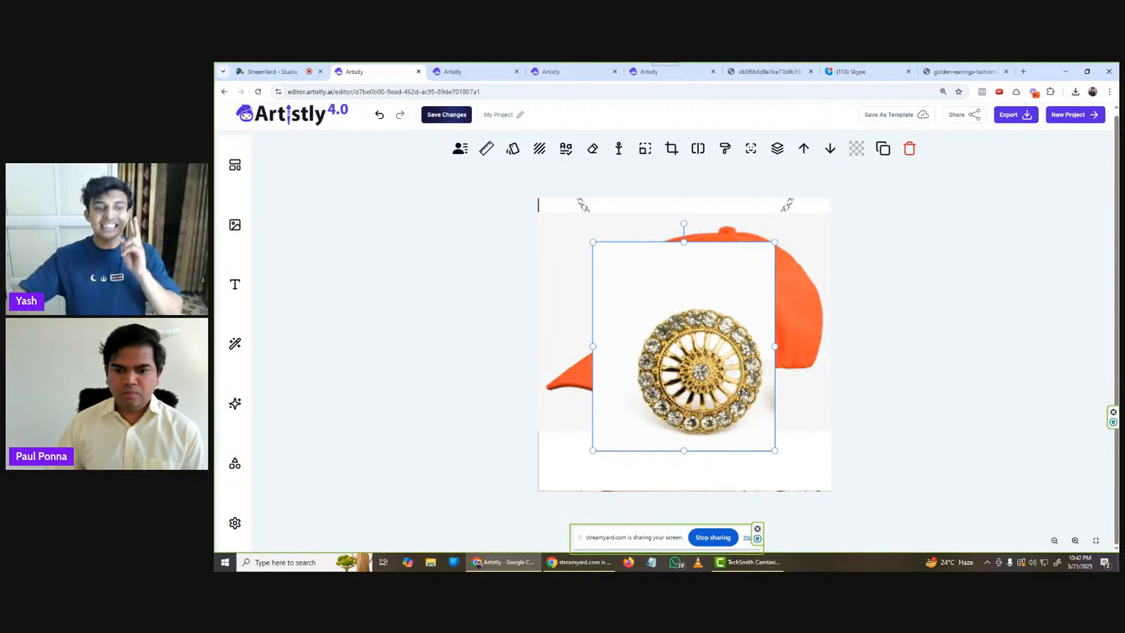
- In AI Magic Elements, choose the ready-made earring template of the short-haired woman wearing a gold hoop earring
left_click(237, 346)
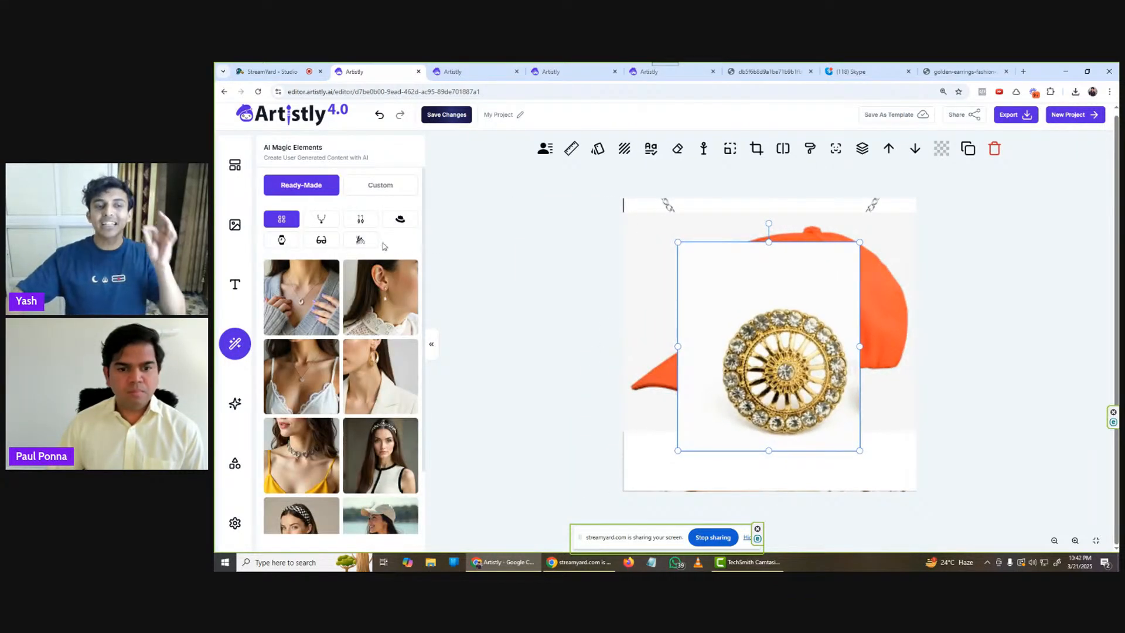
left_click(359, 222)
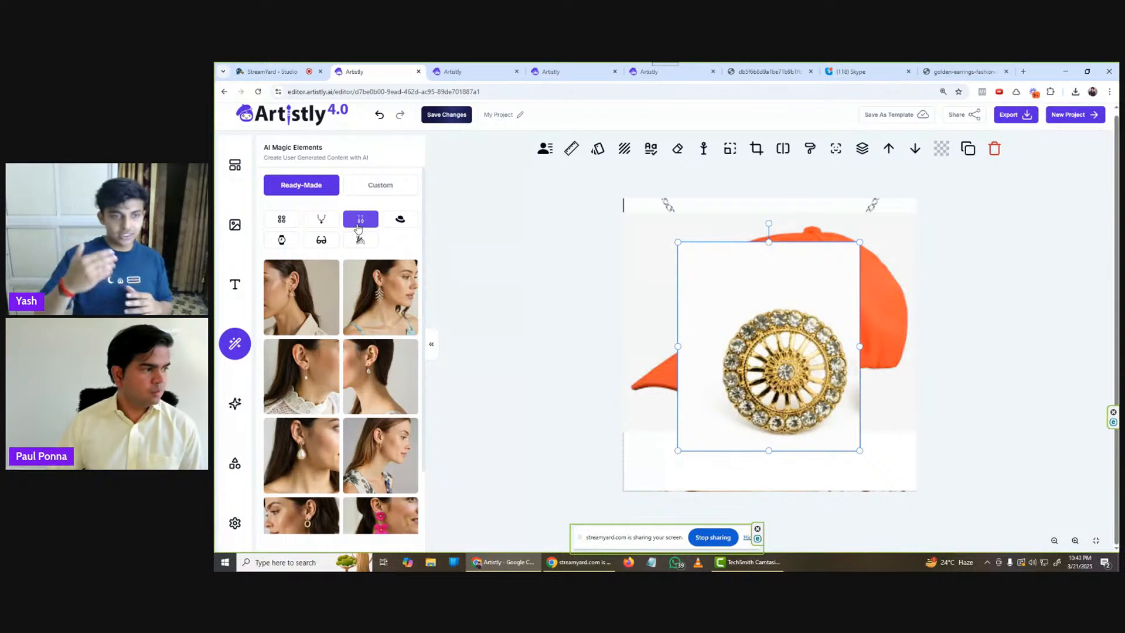
scroll(355, 414, "down", 2)
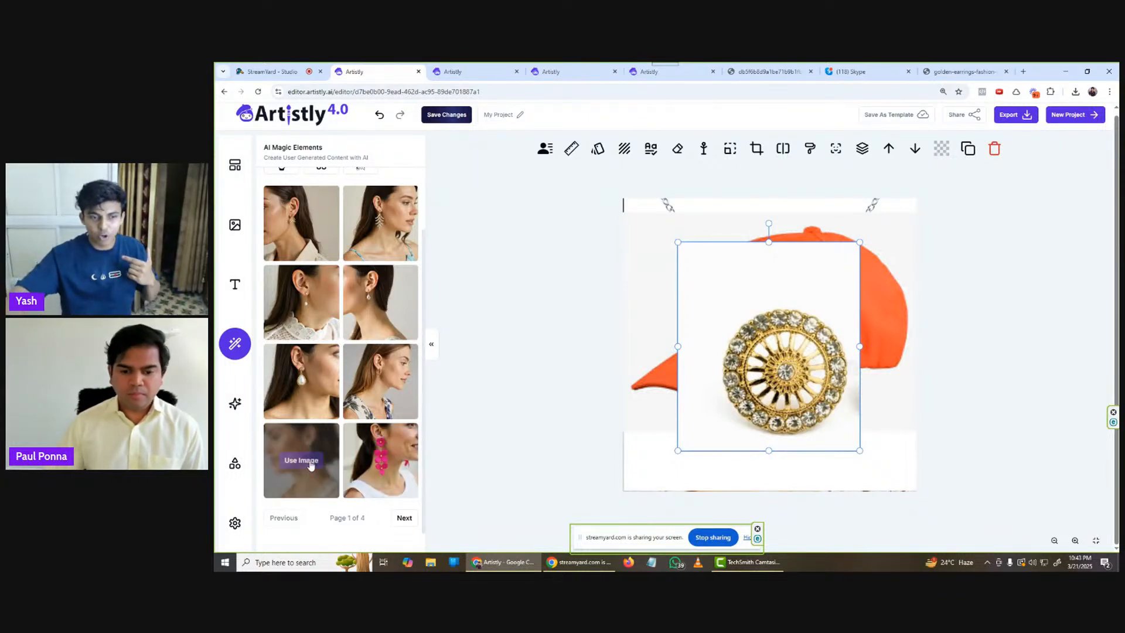
left_click(309, 454)
scroll(360, 427, "down", 1)
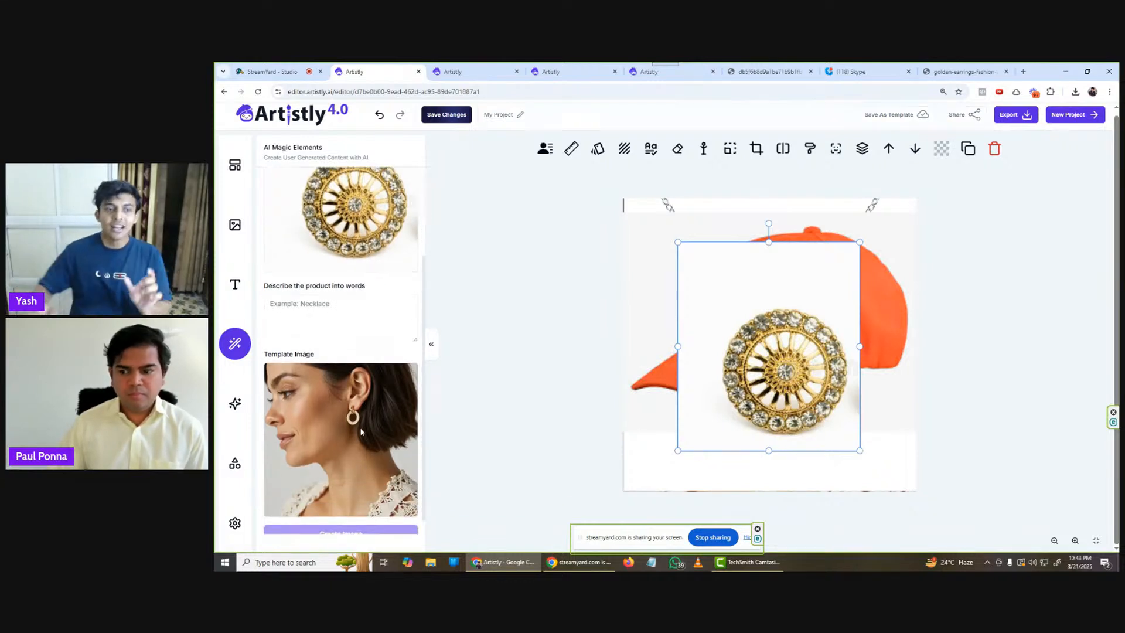
- Describe the product as "Earring", mask the model's hoop earring as the product area and generate the image
left_click(293, 325)
type("Earring")
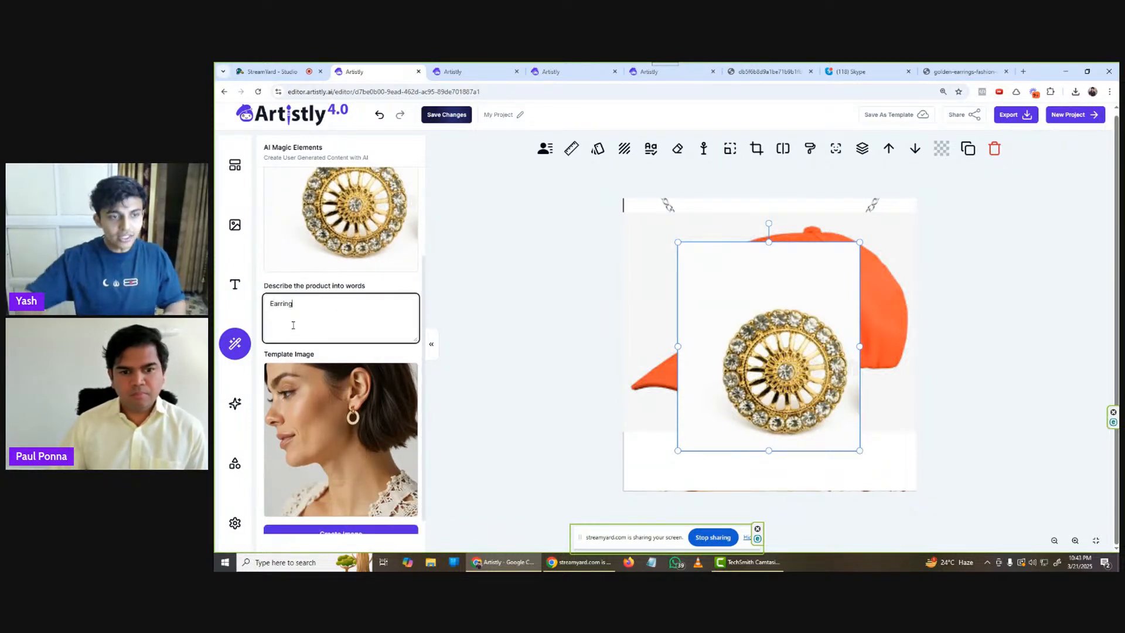
scroll(331, 301, "down", 1)
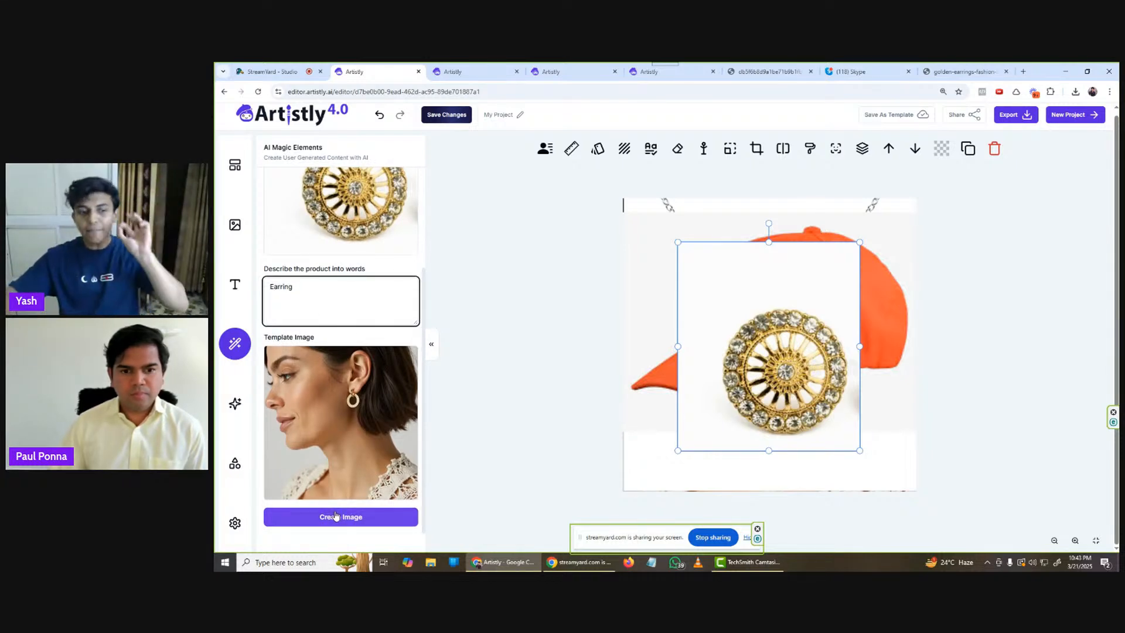
left_click(336, 516)
mouse_move(677, 252)
left_mouse_down()
mouse_move(685, 232)
mouse_move(684, 253)
left_mouse_up()
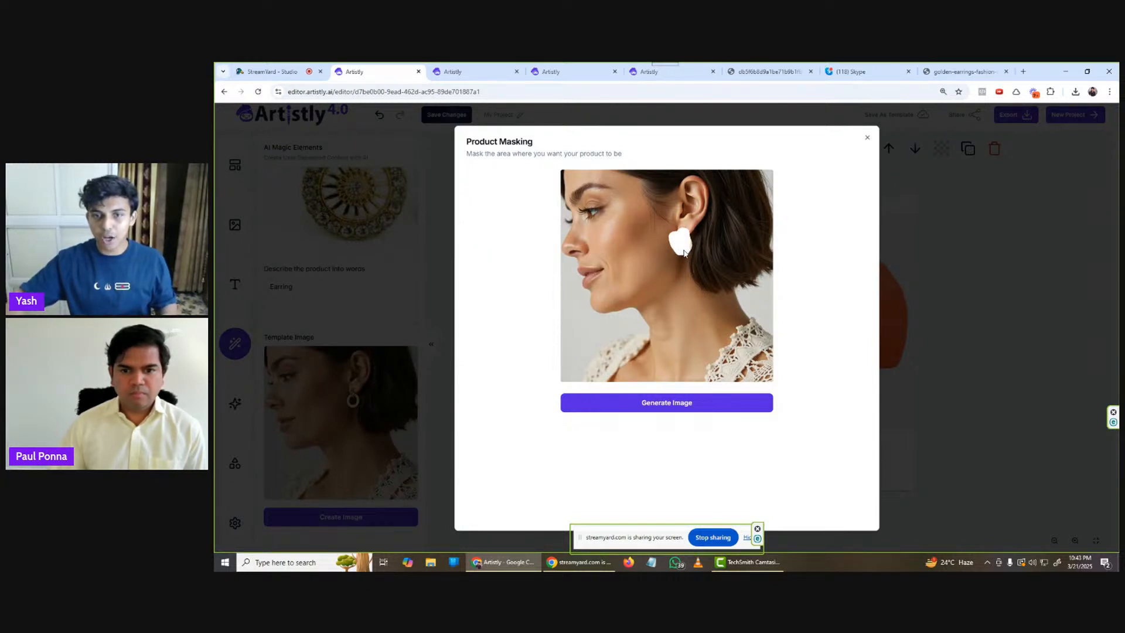
left_click(697, 404)
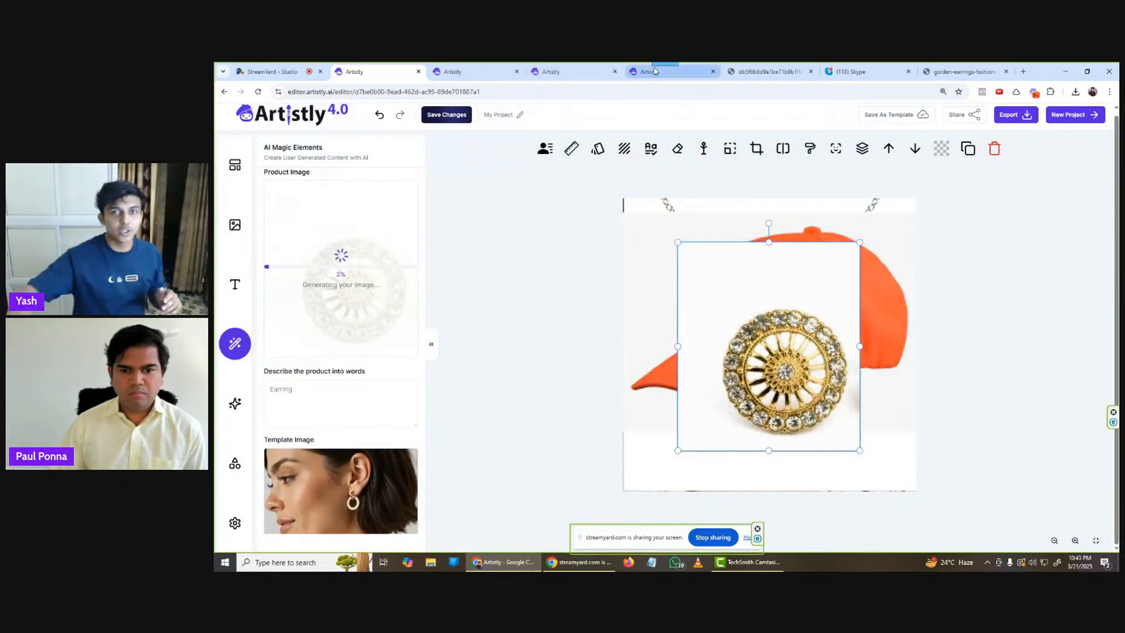
- Examine the finished earring model image in the fourth Artistly tab and the generated result in the first Artistly tab
left_click(655, 71)
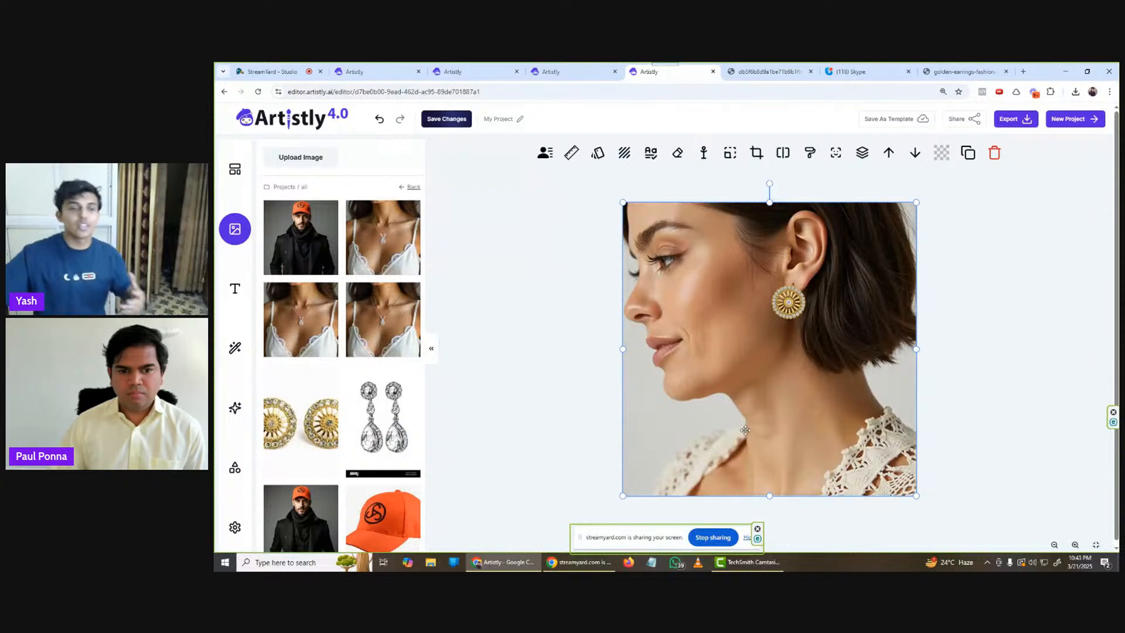
left_click(431, 348)
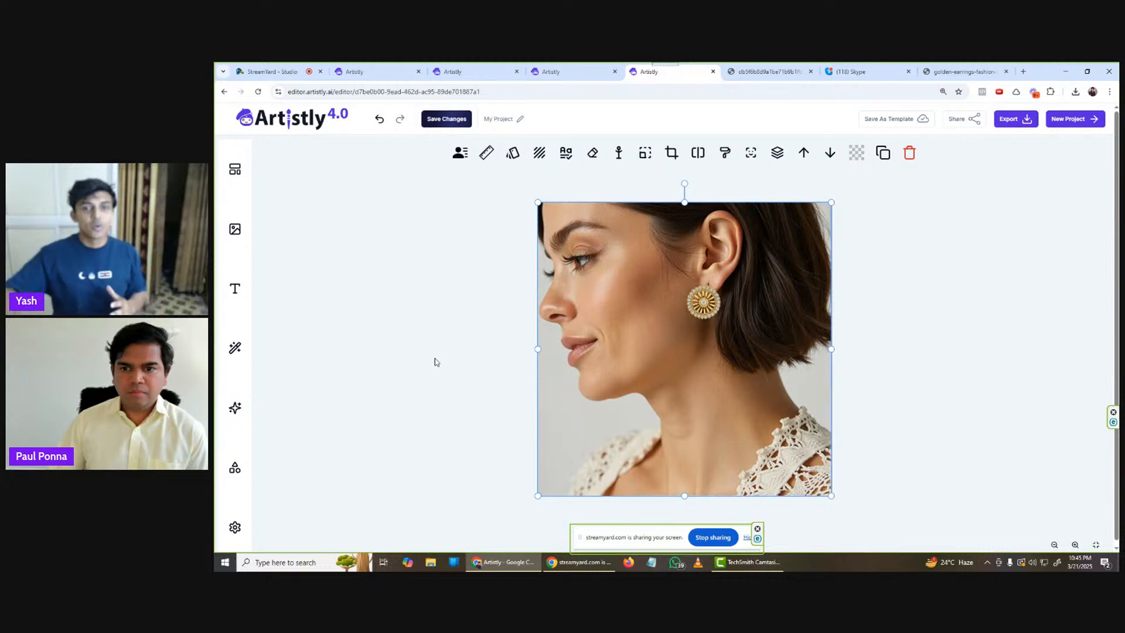
left_click(352, 70)
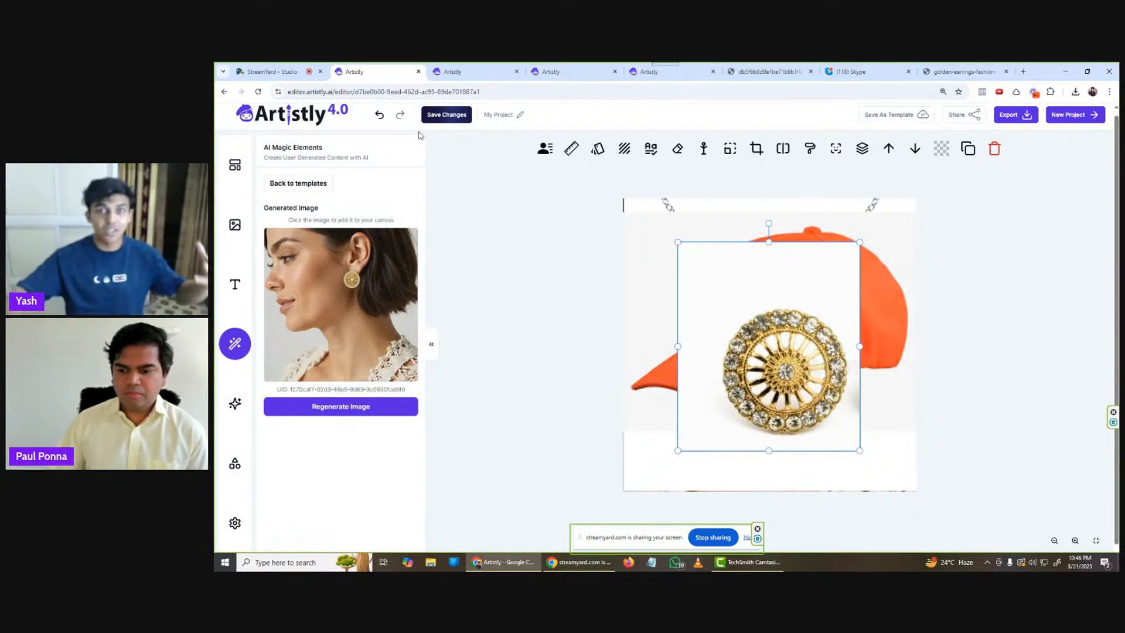
- In the third Artistly tab, choose the ready-made necklace template of the woman in a white tank top from AI Magic Elements
left_click(548, 71)
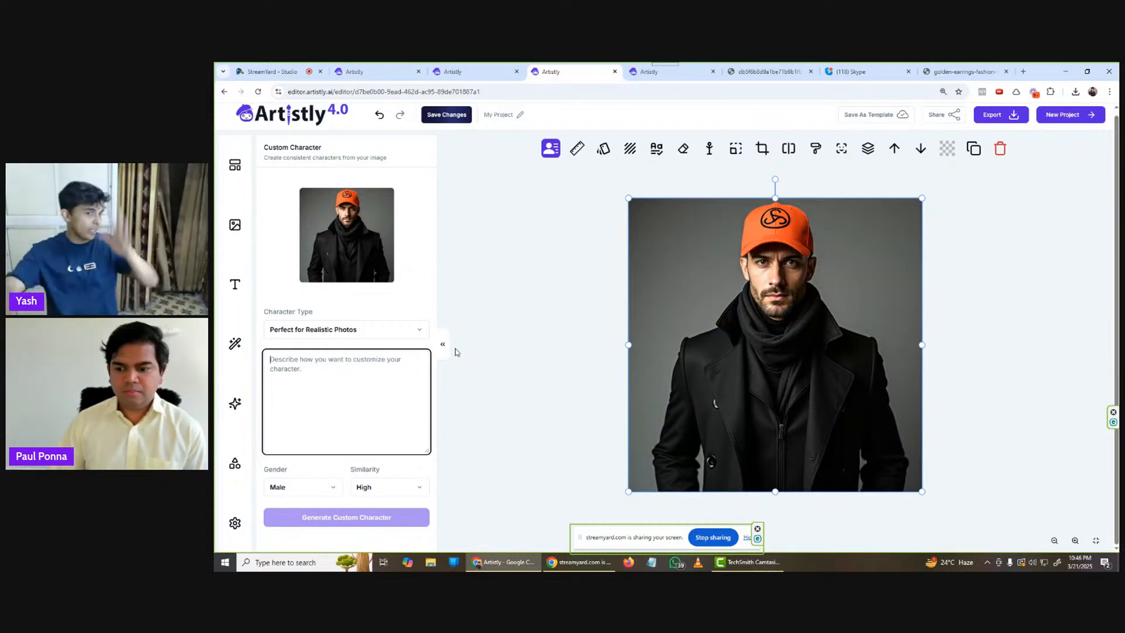
left_click(235, 344)
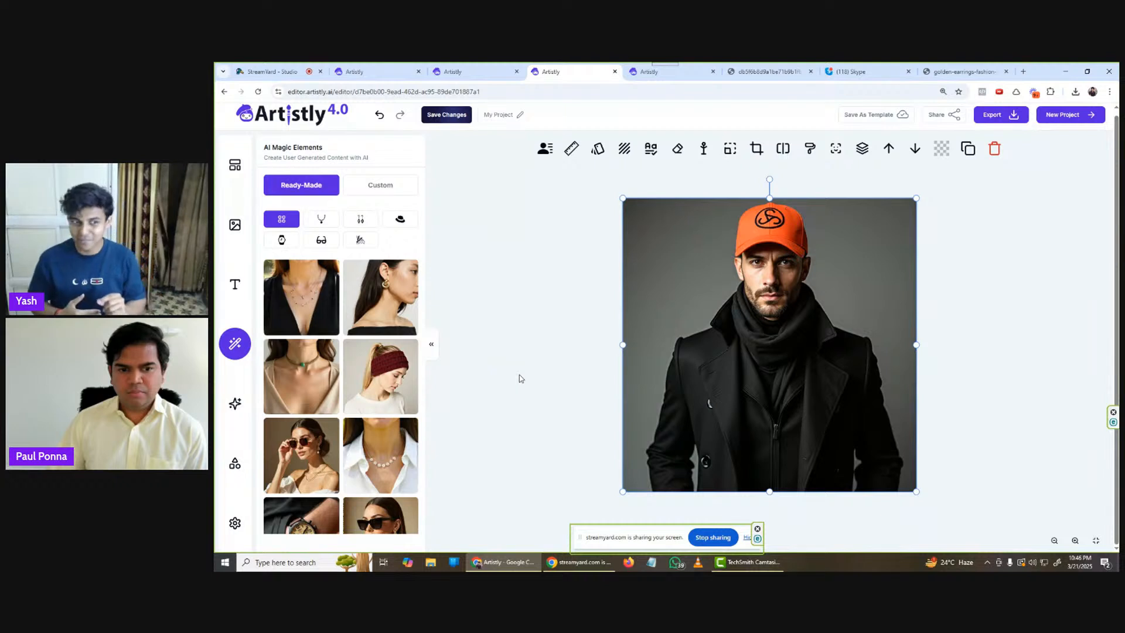
mouse_move(324, 383)
scroll(324, 364, "down", 3)
scroll(325, 293, "up", 3)
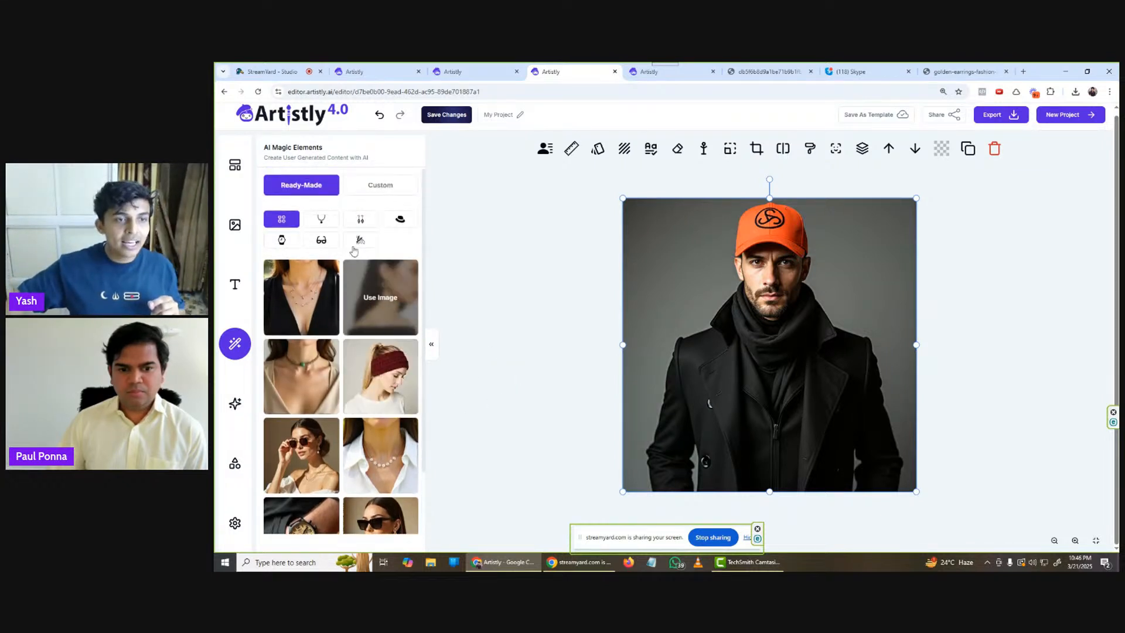
left_click(327, 223)
scroll(381, 328, "down", 5)
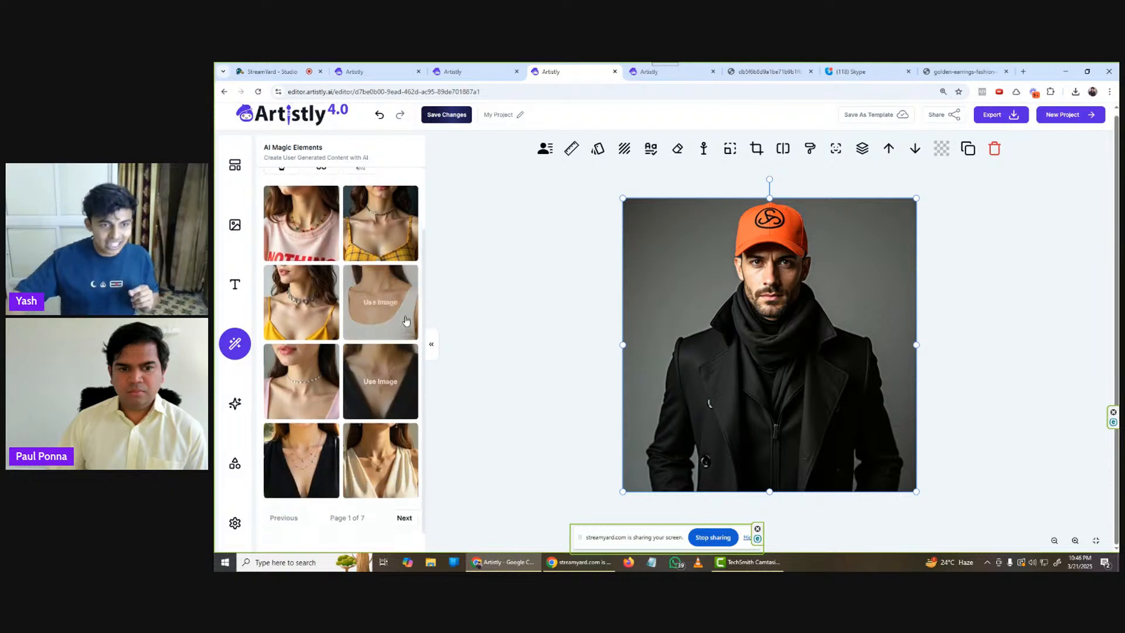
left_click(392, 302)
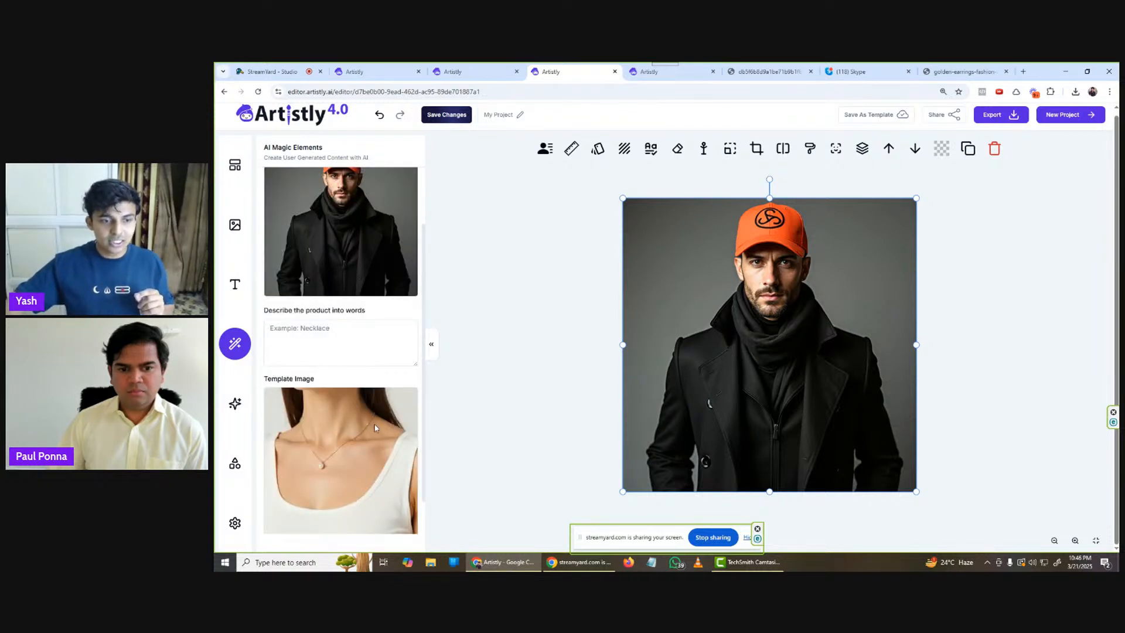
- Open the white tank top template image in a new browser tab and save it as a PNG in the PSR Training folder
scroll(374, 359, "up", 2)
scroll(373, 359, "down", 4)
right_click(328, 411)
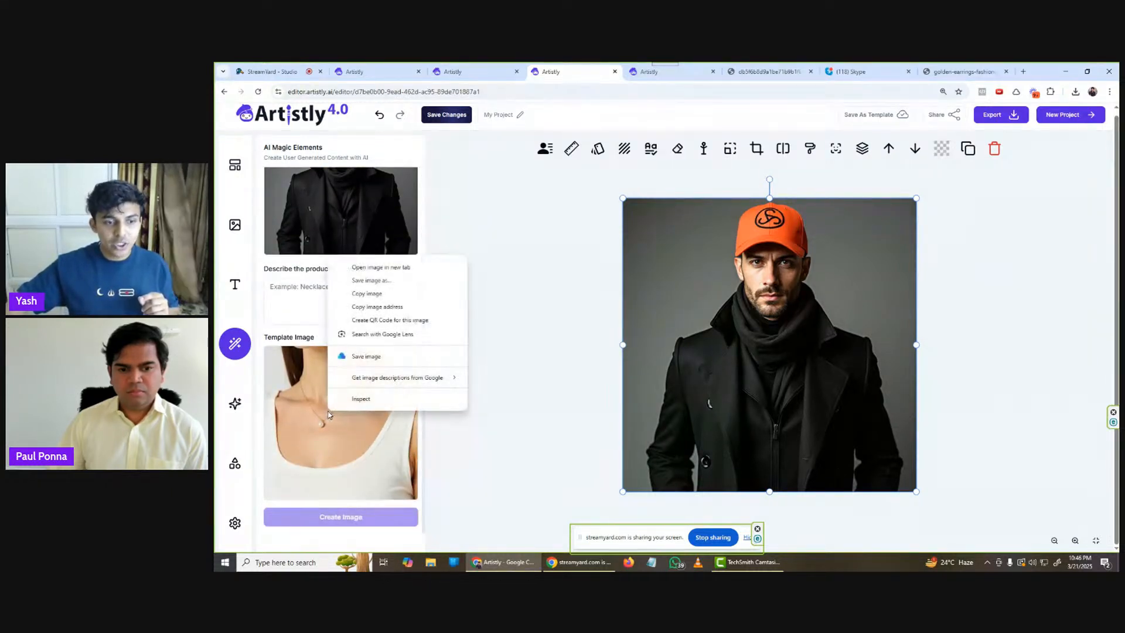
left_click(404, 267)
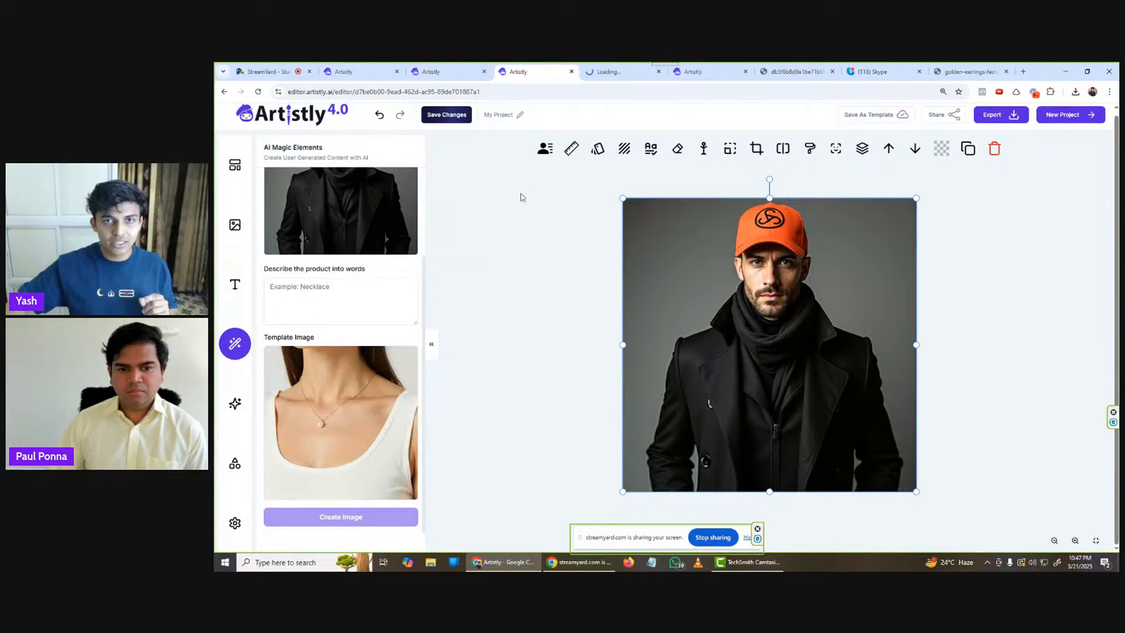
left_click(607, 72)
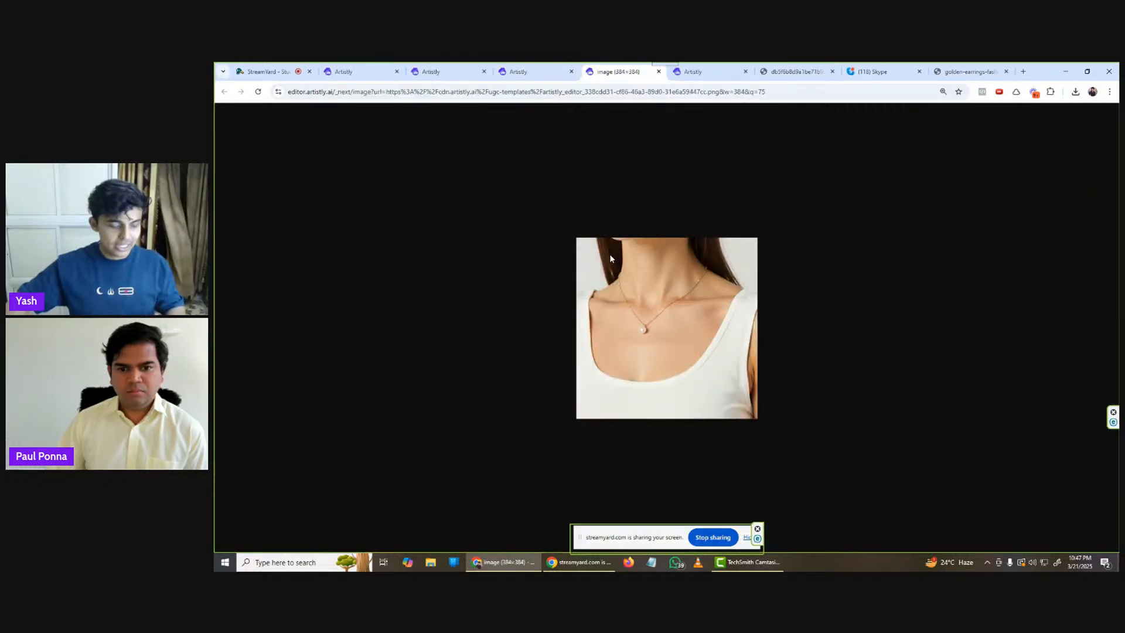
key("ctrl+s")
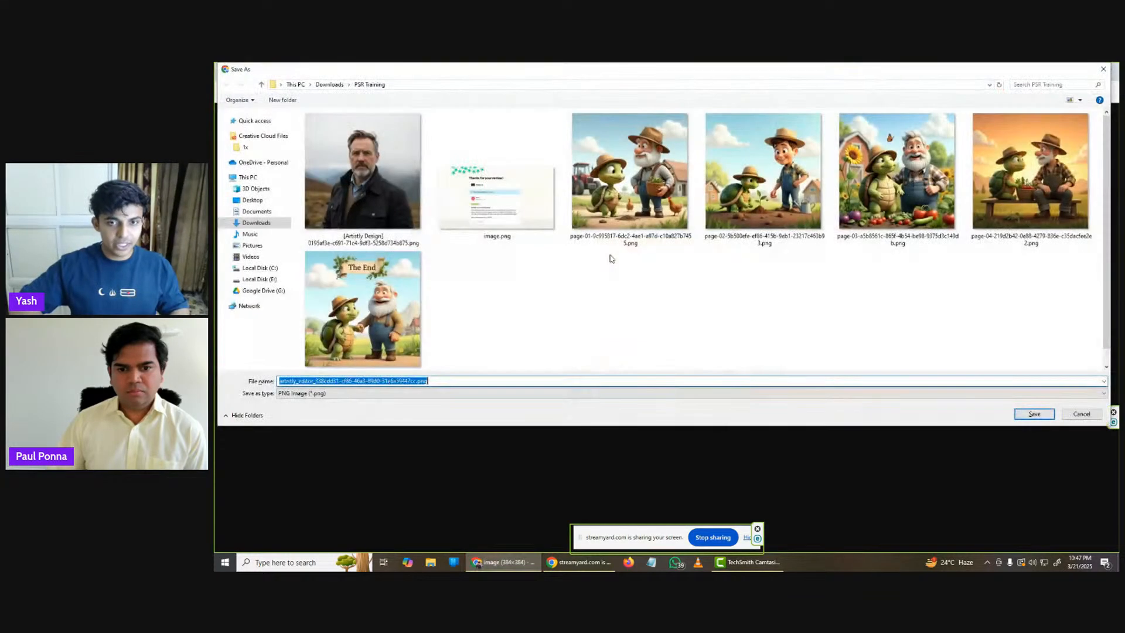
key("Return")
- Back in the third Artistly tab, upload the downloaded necklace template image and place it on the canvas
left_click(518, 72)
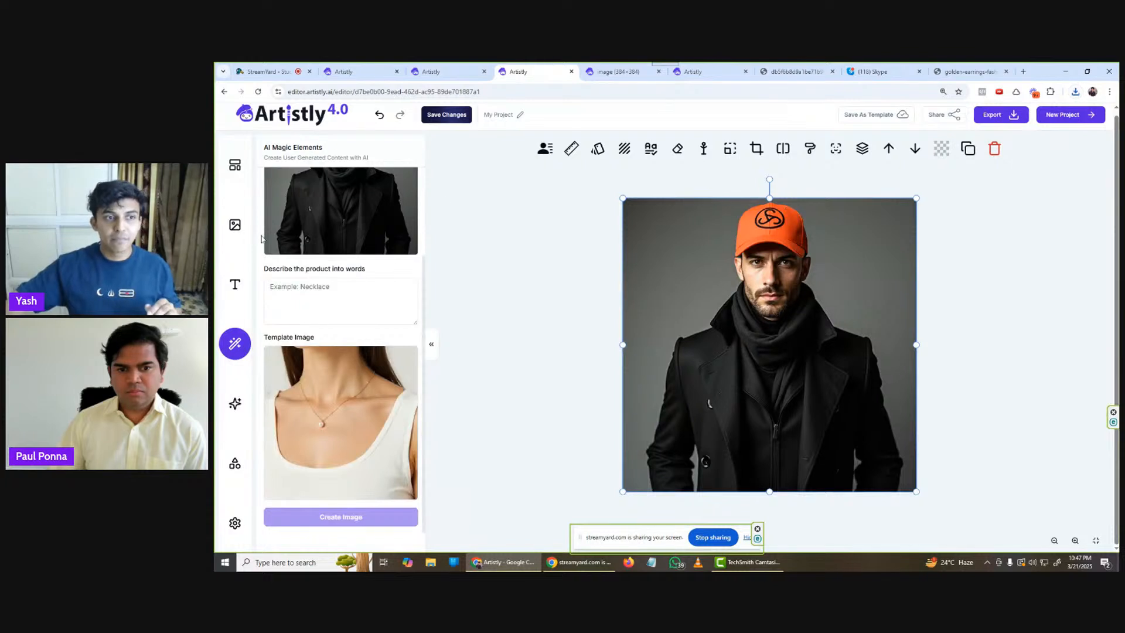
left_click(235, 225)
left_click(1076, 92)
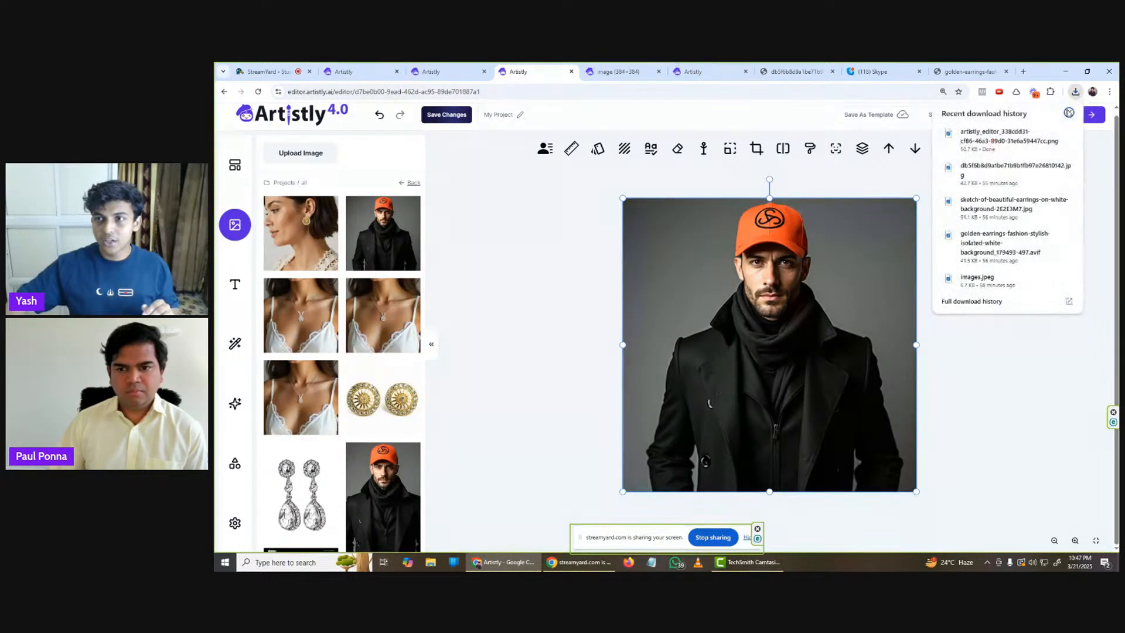
left_click_drag(1010, 142, 319, 162)
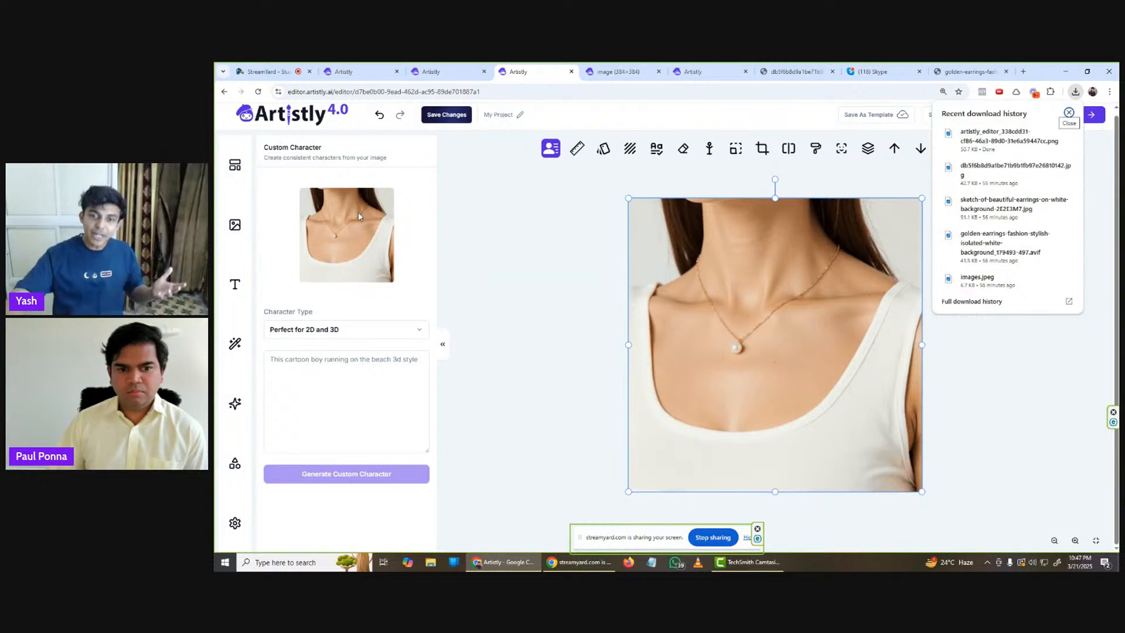
- Generate a prompt from the necklace model image with Mirror Magic and use it to generate a 1:1 image
left_click(235, 403)
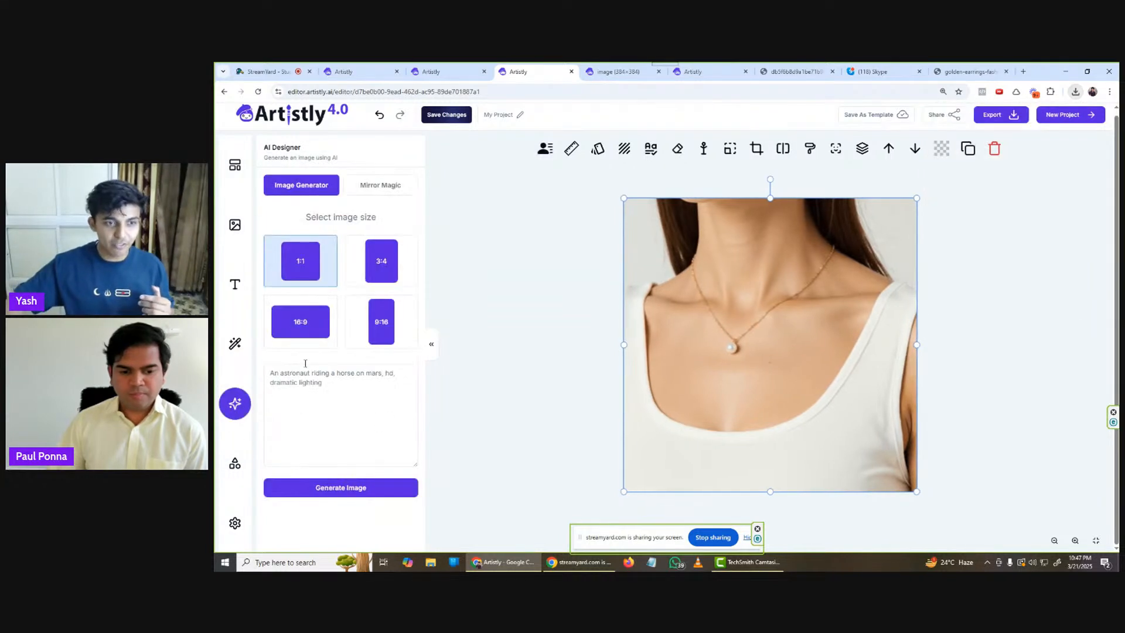
left_click(375, 189)
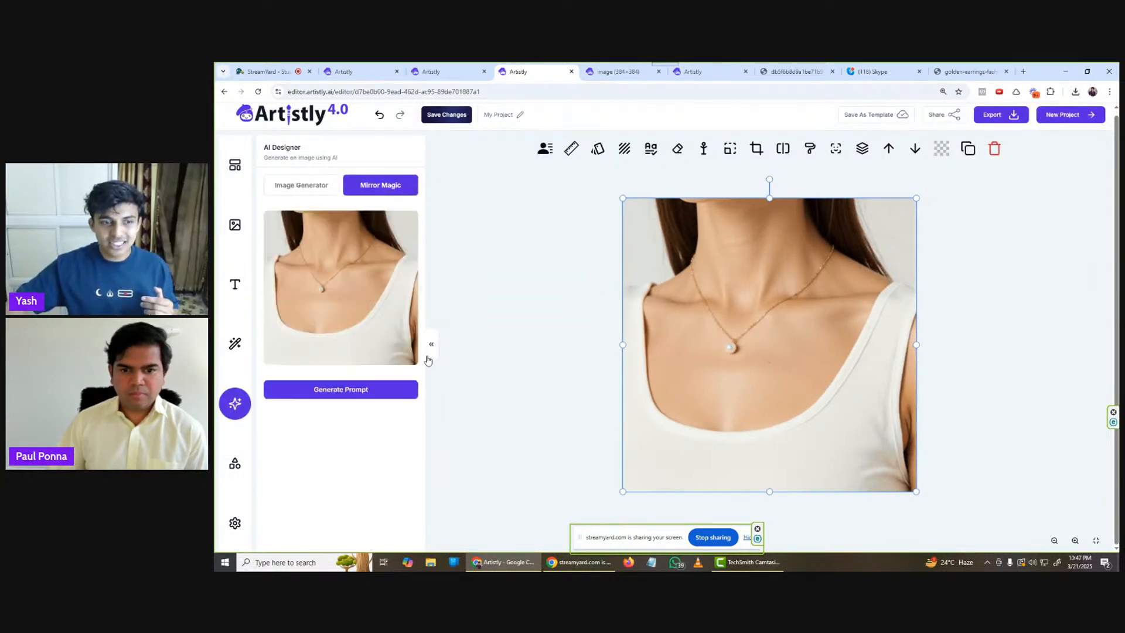
left_click(402, 391)
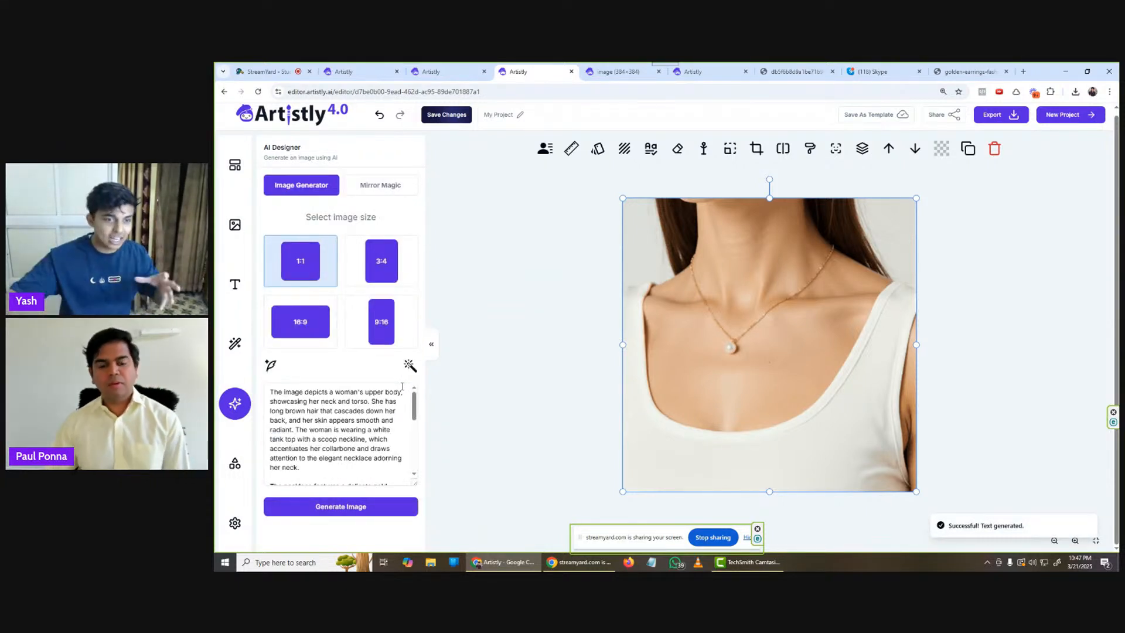
scroll(386, 434, "down", 3)
left_click(370, 503)
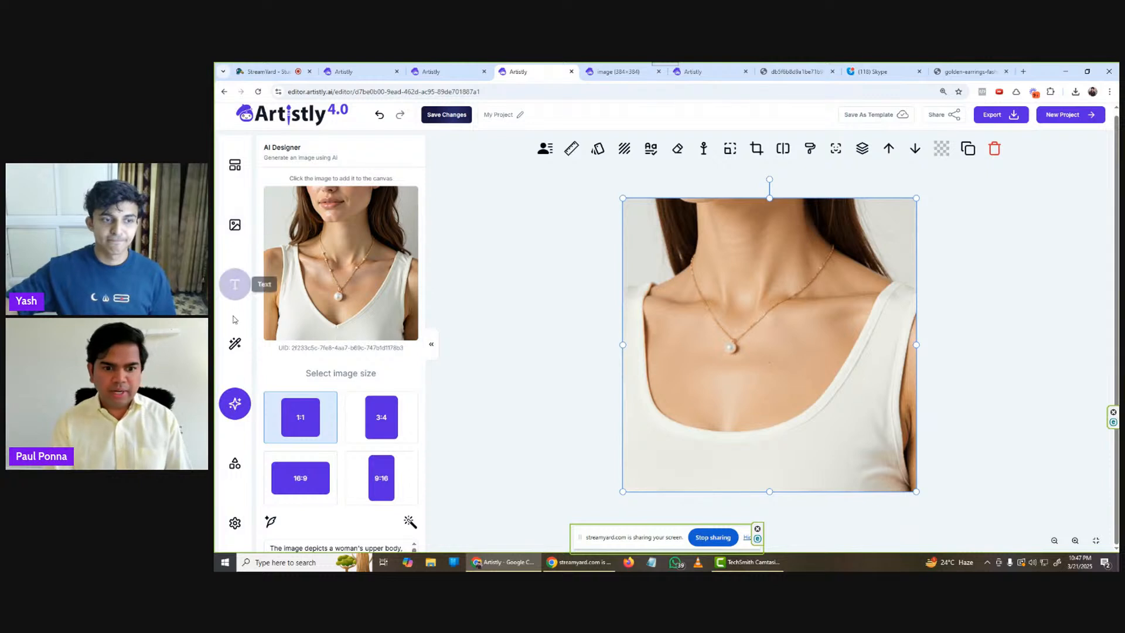
- Add the silver diamond pendant image from the project images to the canvas and open the ready-made AI Magic Elements templates
left_click(234, 346)
left_click(234, 225)
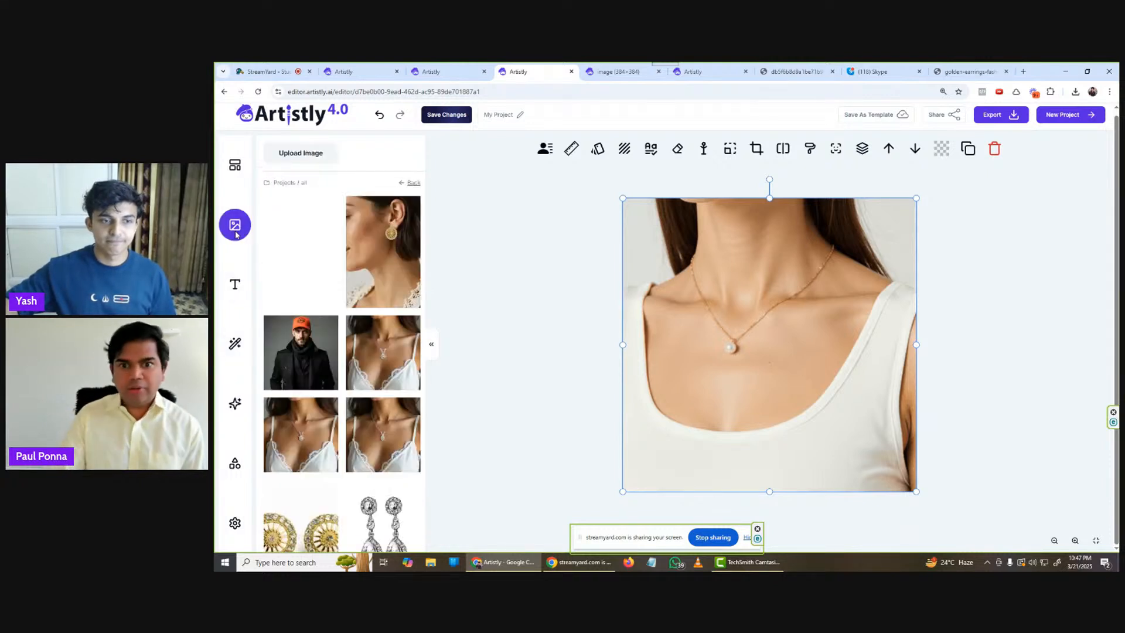
scroll(363, 439, "down", 3)
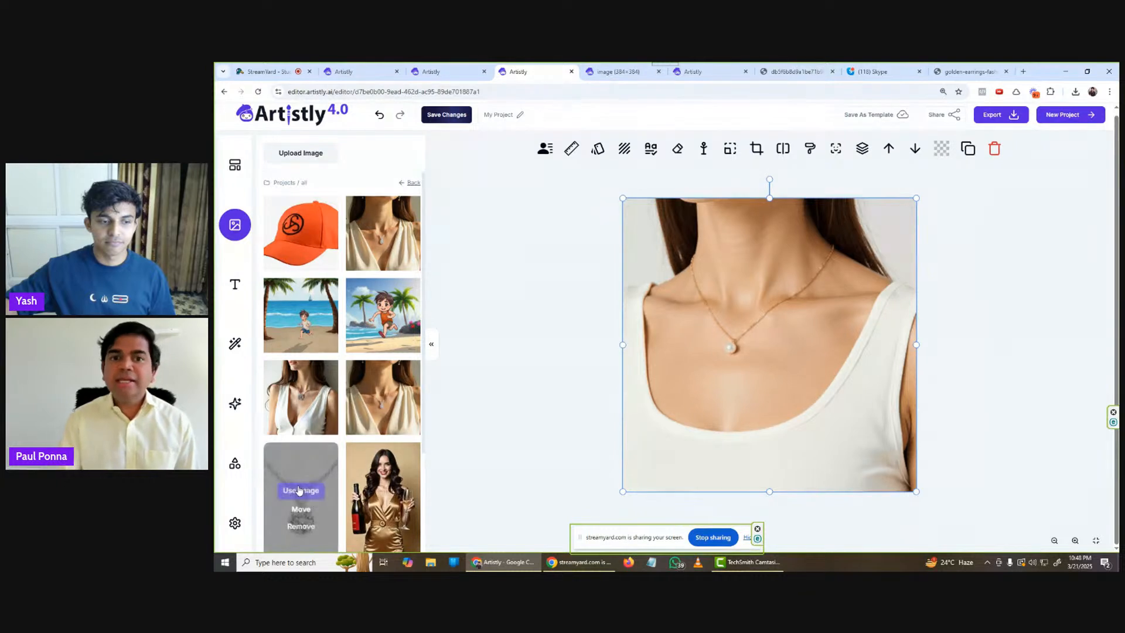
left_click(302, 489)
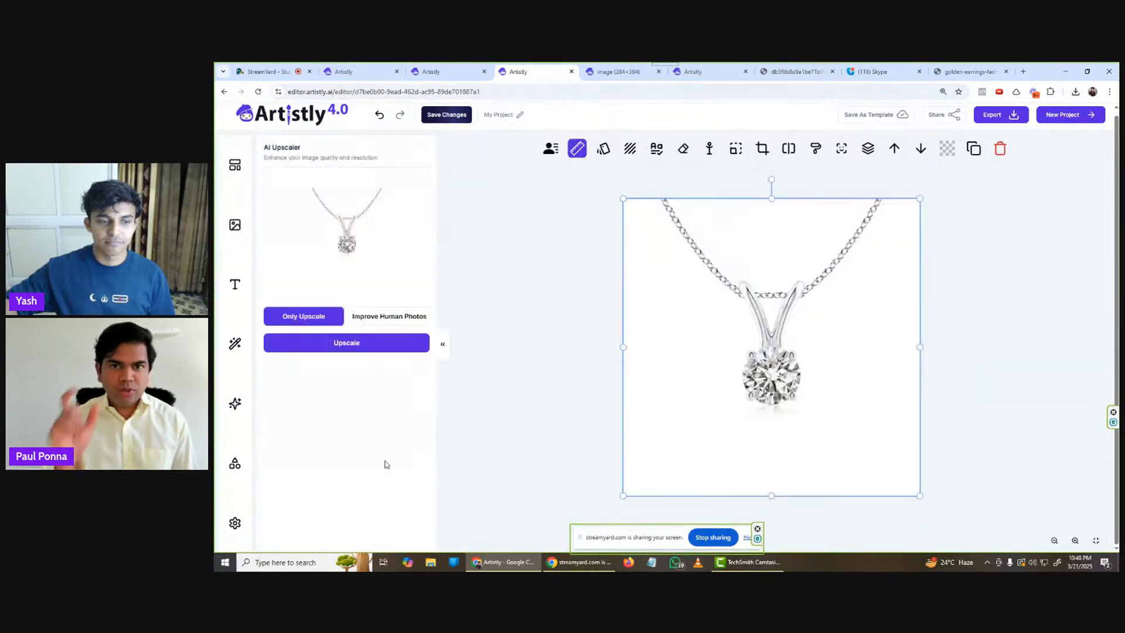
left_click(239, 353)
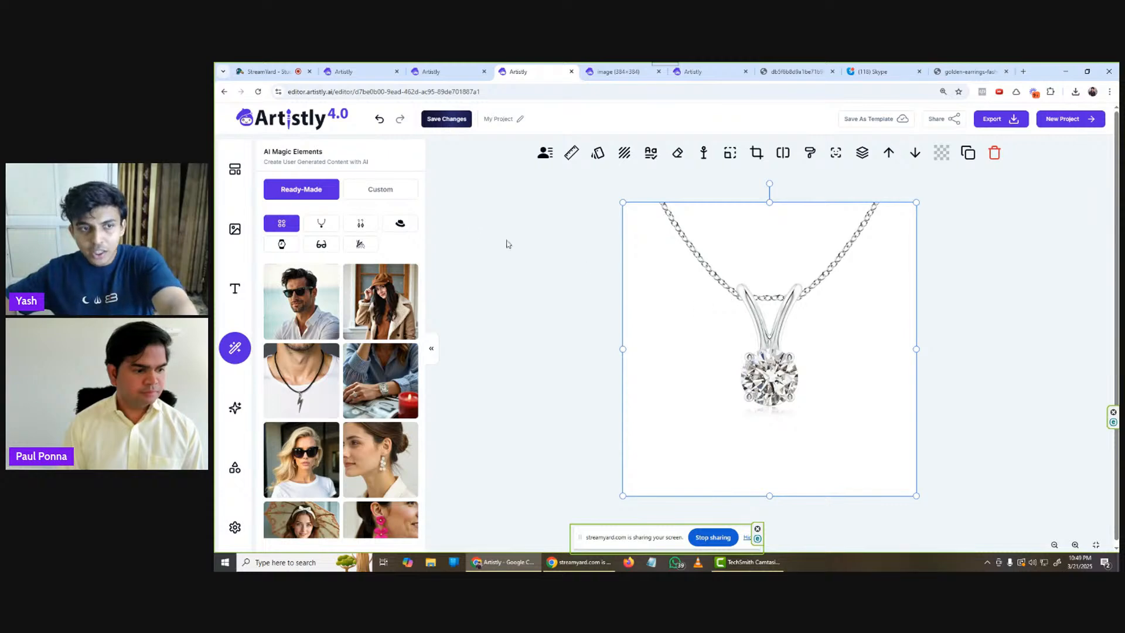
left_click(406, 194)
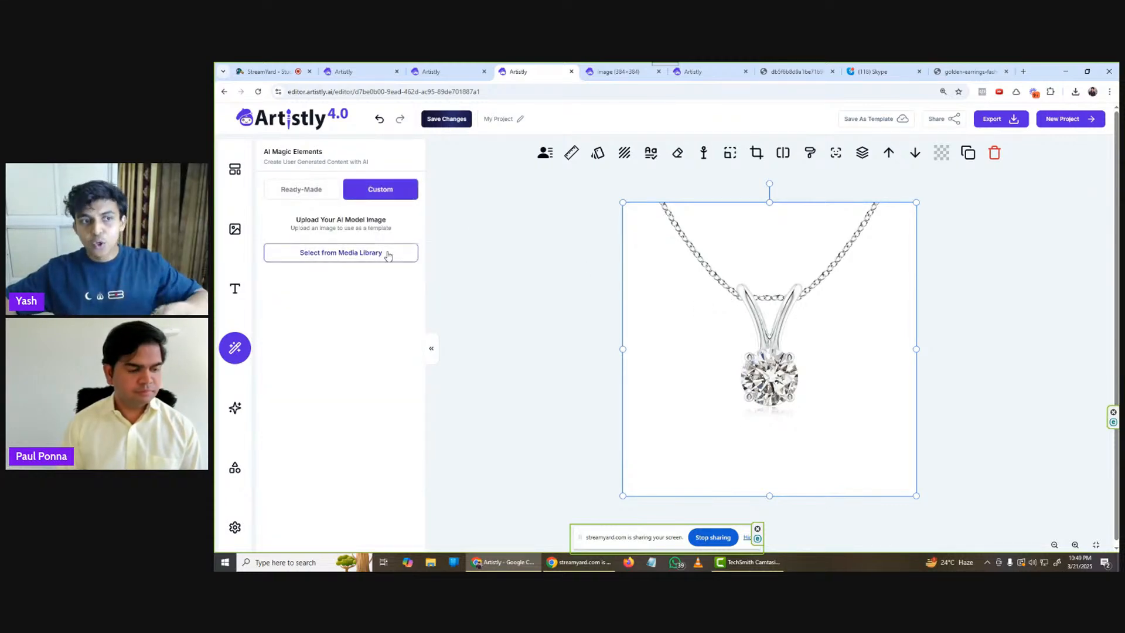
left_click(387, 253)
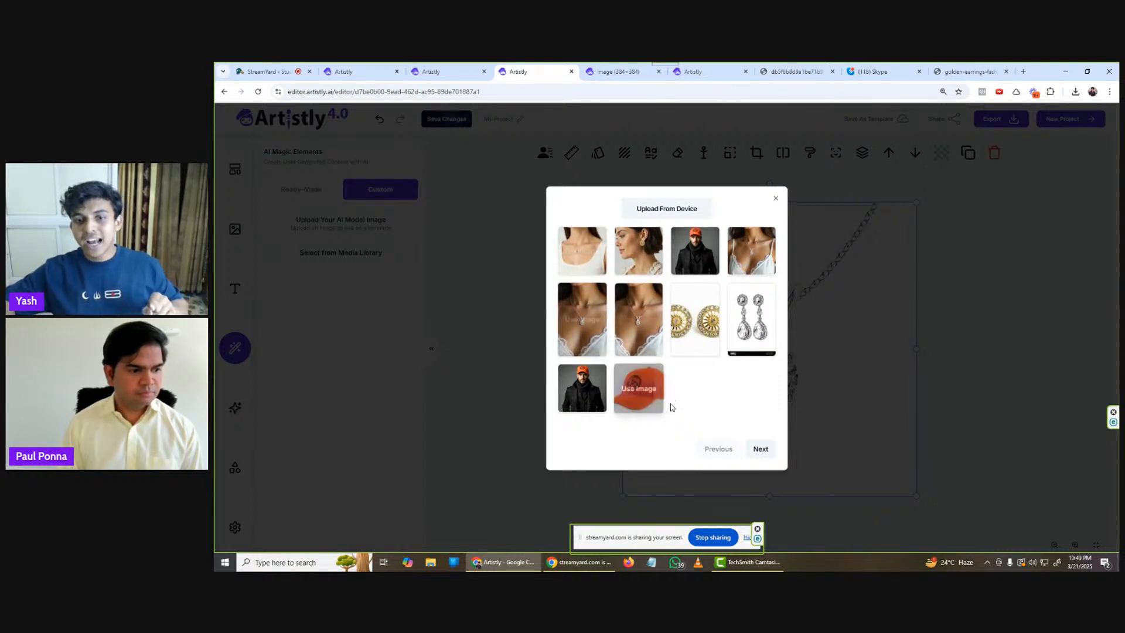
left_click(775, 198)
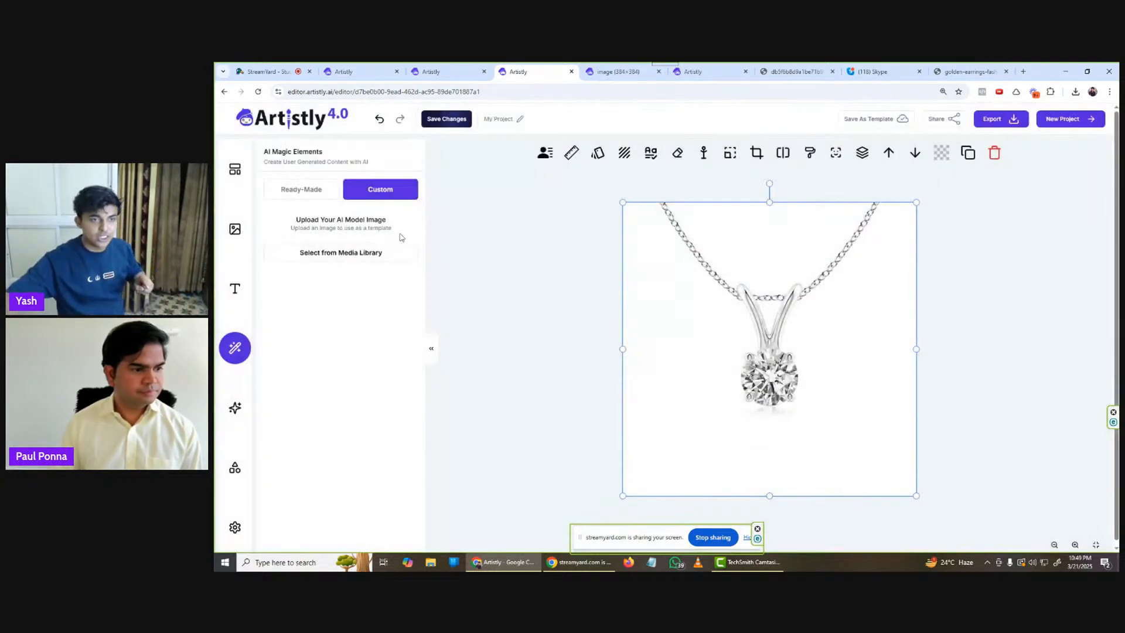
- Bring the generated pearl necklace model image onto the canvas and collapse the side panel
left_click(235, 229)
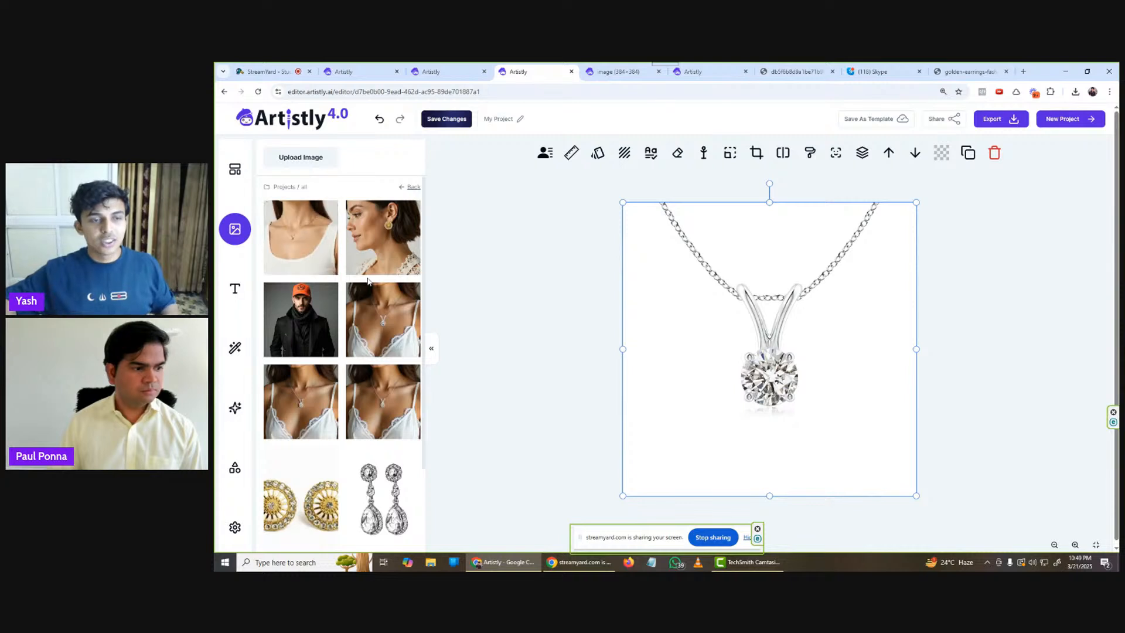
left_click(302, 235)
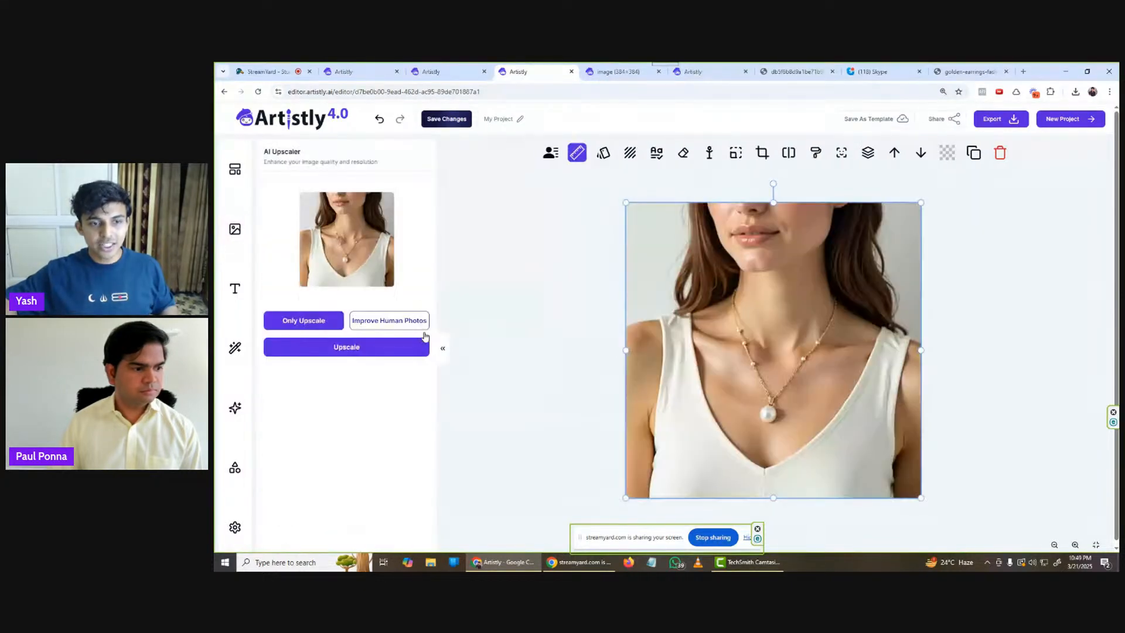
left_click(444, 346)
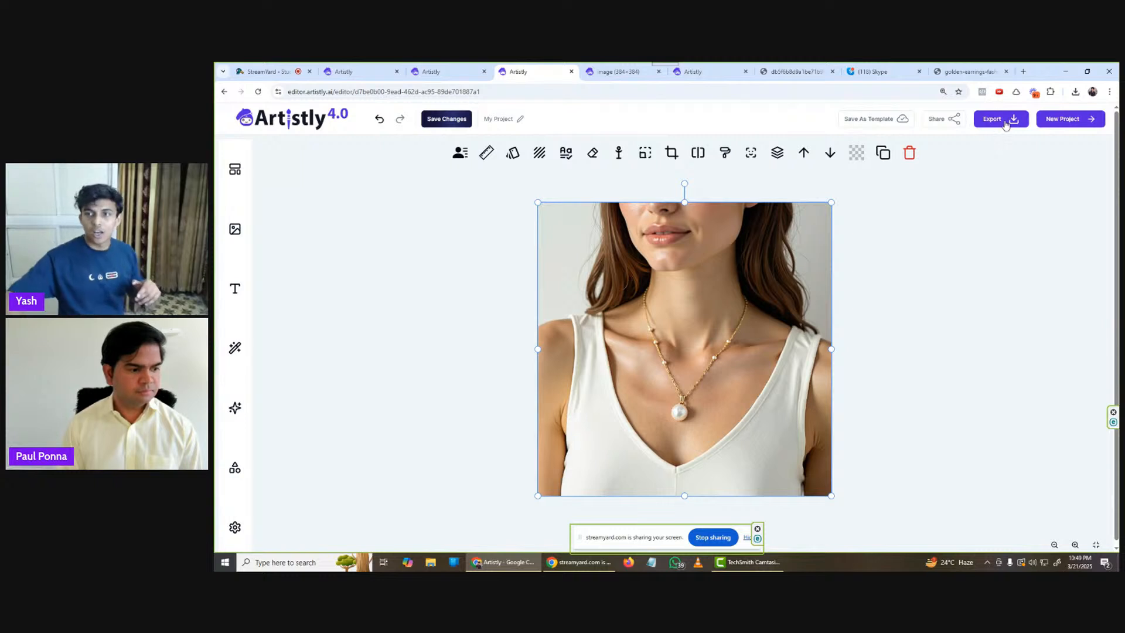
- Rename the project as Model 1 and export the pearl necklace model image as a PNG
left_click(520, 120)
key("ctrl+a")
key("BackSpace")
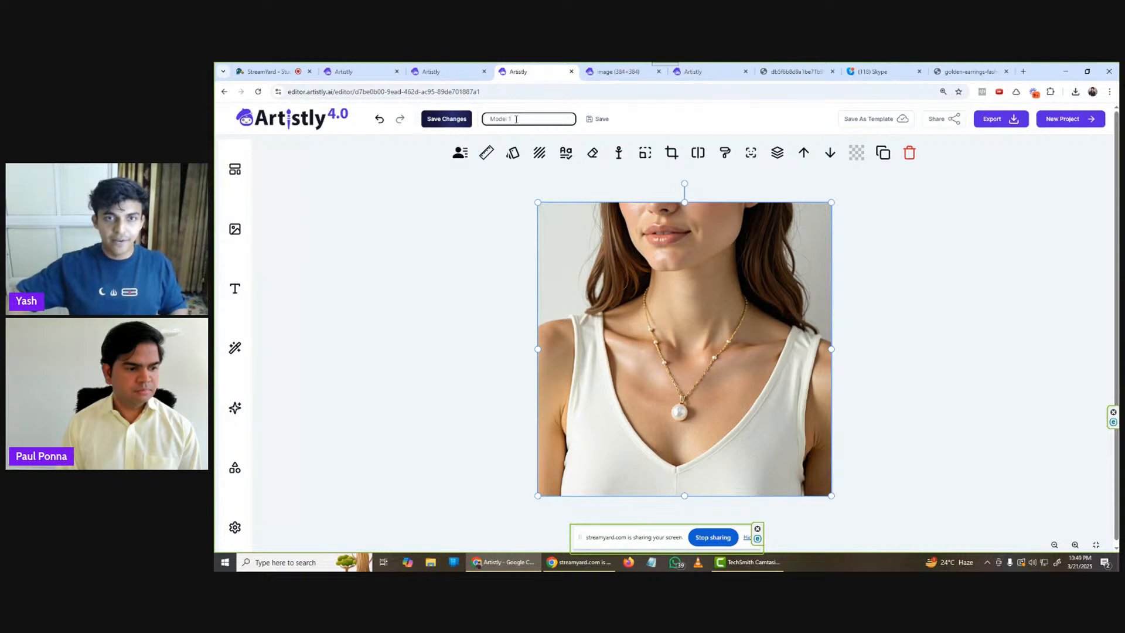
left_click(598, 119)
left_click(1009, 121)
left_click(968, 145)
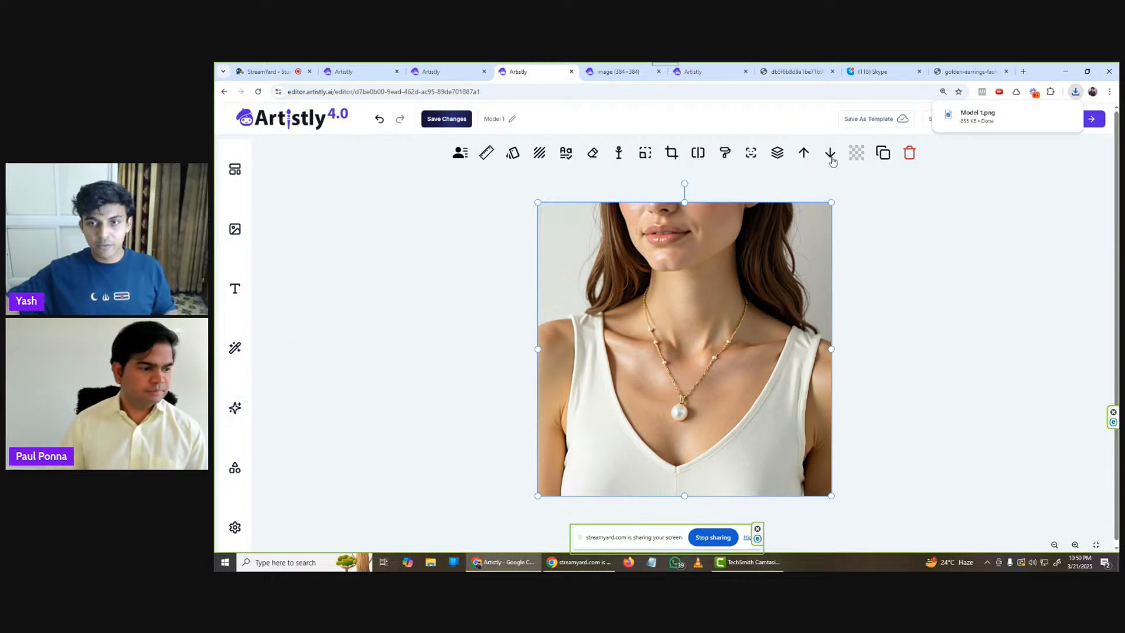
- Delete the pearl necklace model image from the canvas and realign the diamond pendant image over the canvas area
left_click(908, 154)
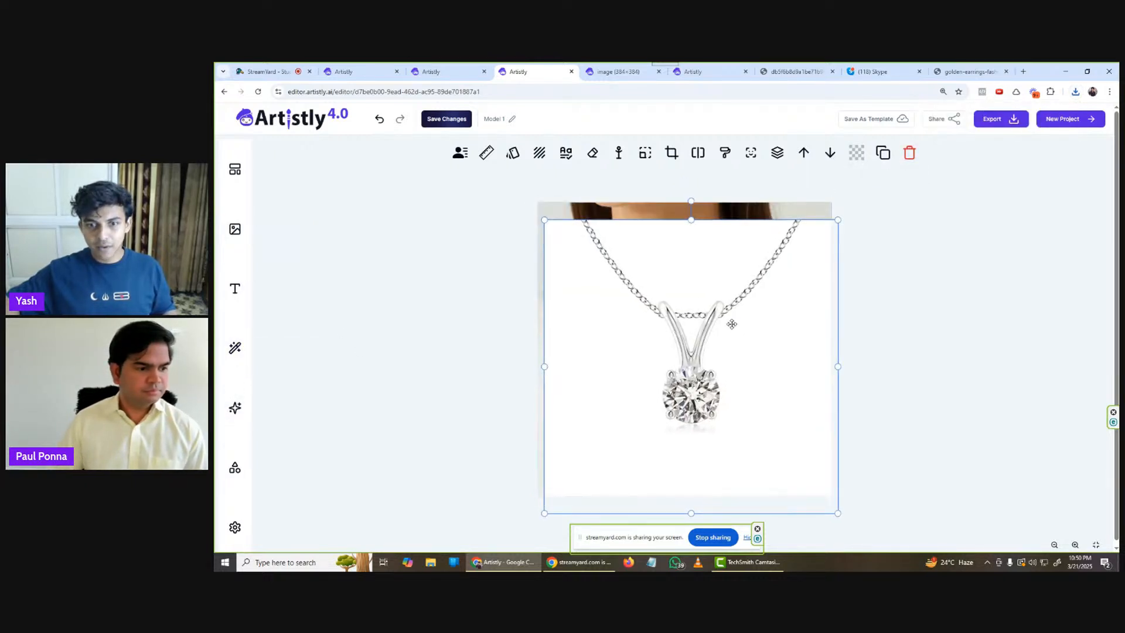
left_click_drag(720, 306, 727, 305)
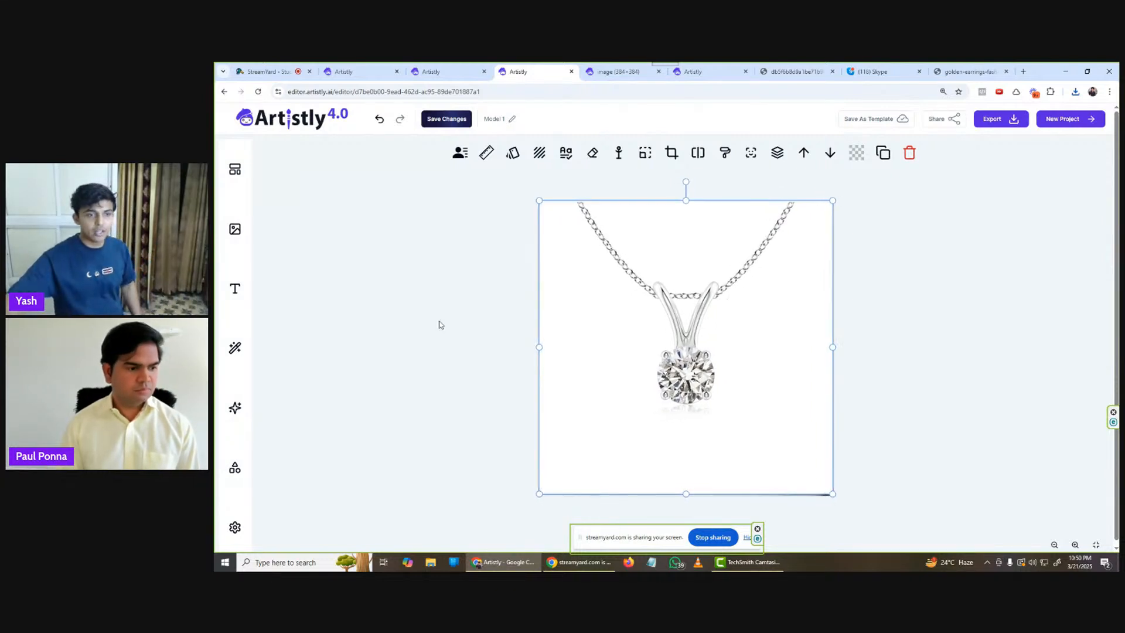
- Open the media library for choosing a custom model image in AI Magic Elements
left_click(234, 349)
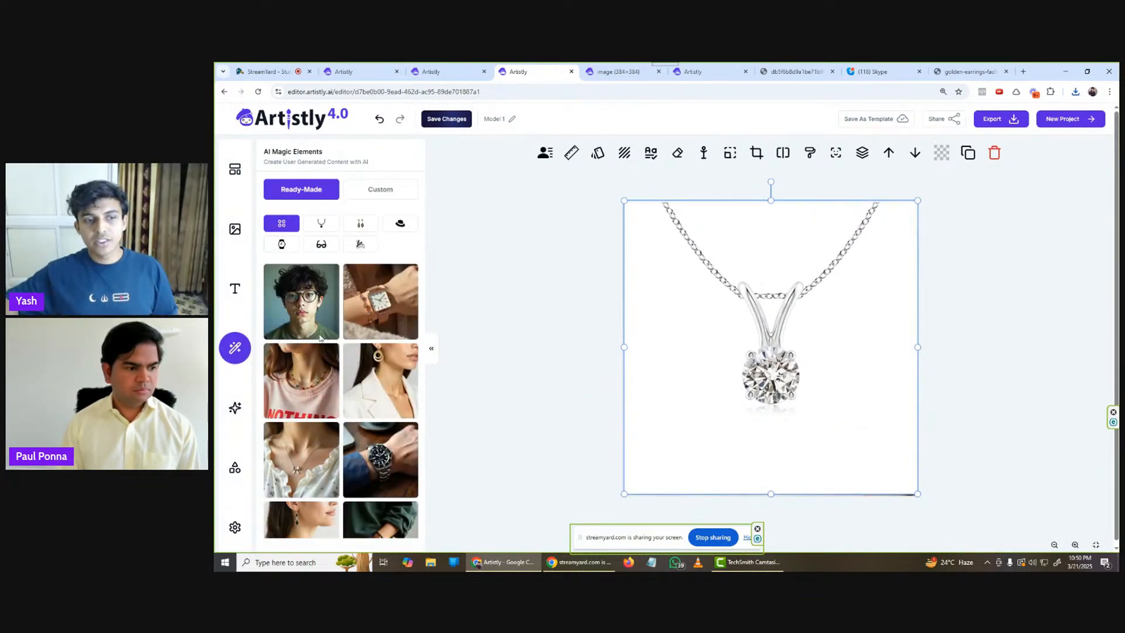
left_click(376, 196)
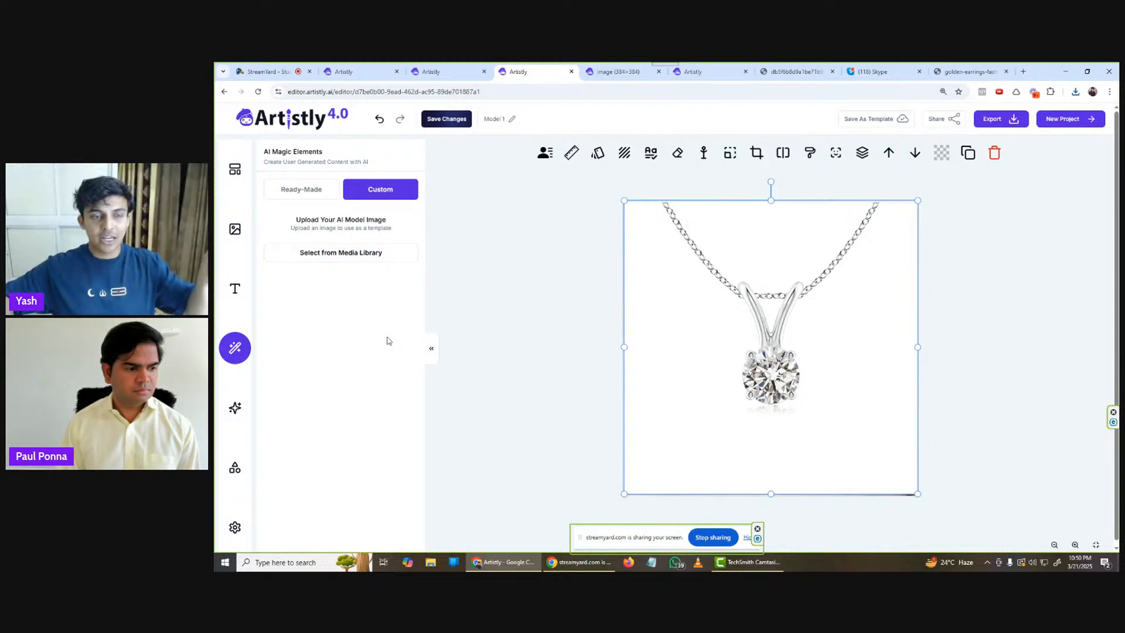
left_click(334, 253)
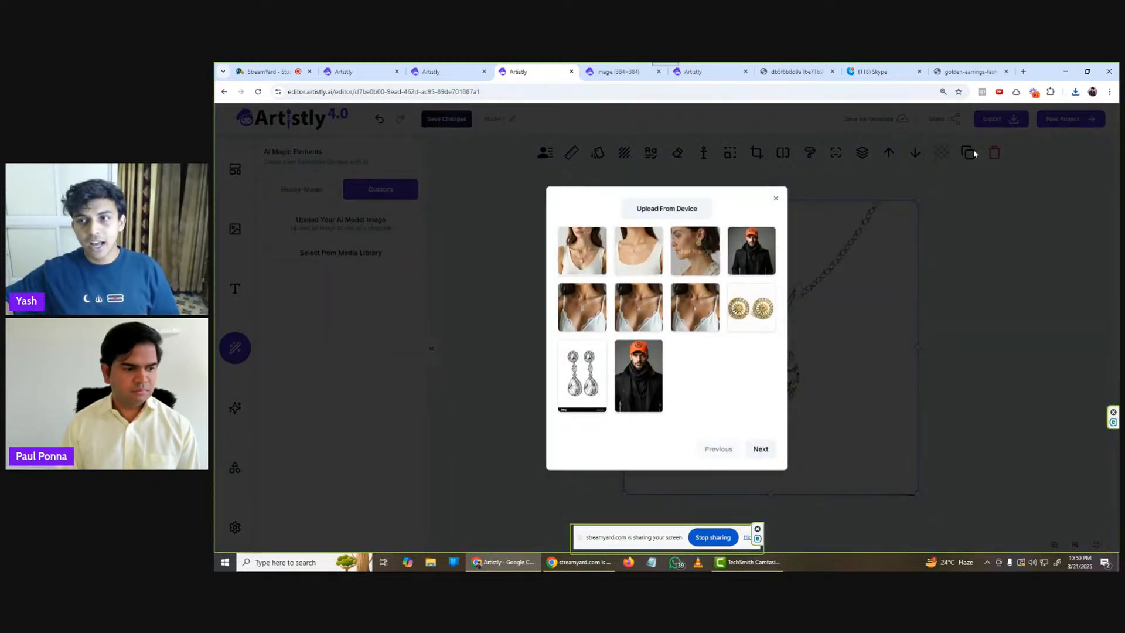
left_click(1075, 94)
left_click_drag(977, 133, 669, 219)
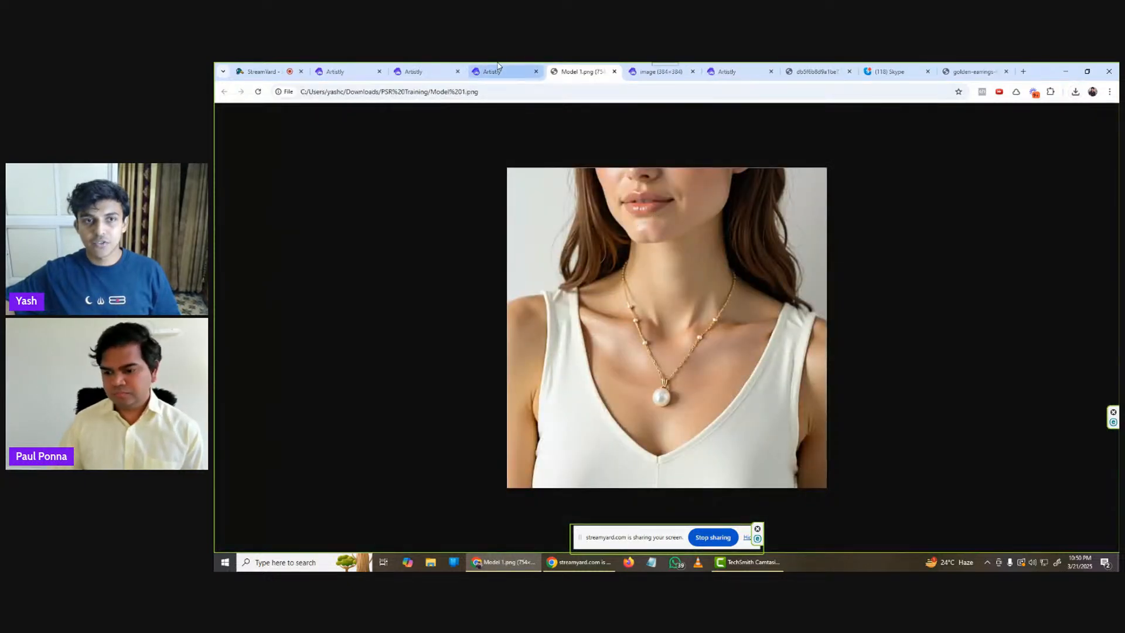
left_click(492, 72)
- Upload Model 1.png from the PSR Training folder as the custom AI model image
left_click(668, 209)
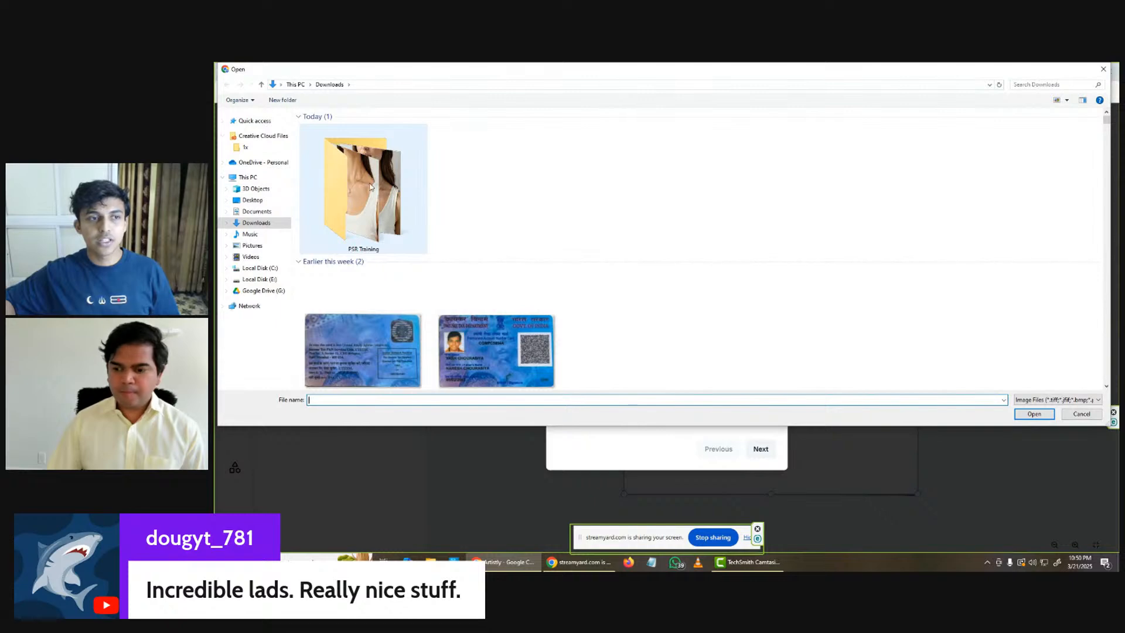
double_click(346, 187)
left_click(514, 194)
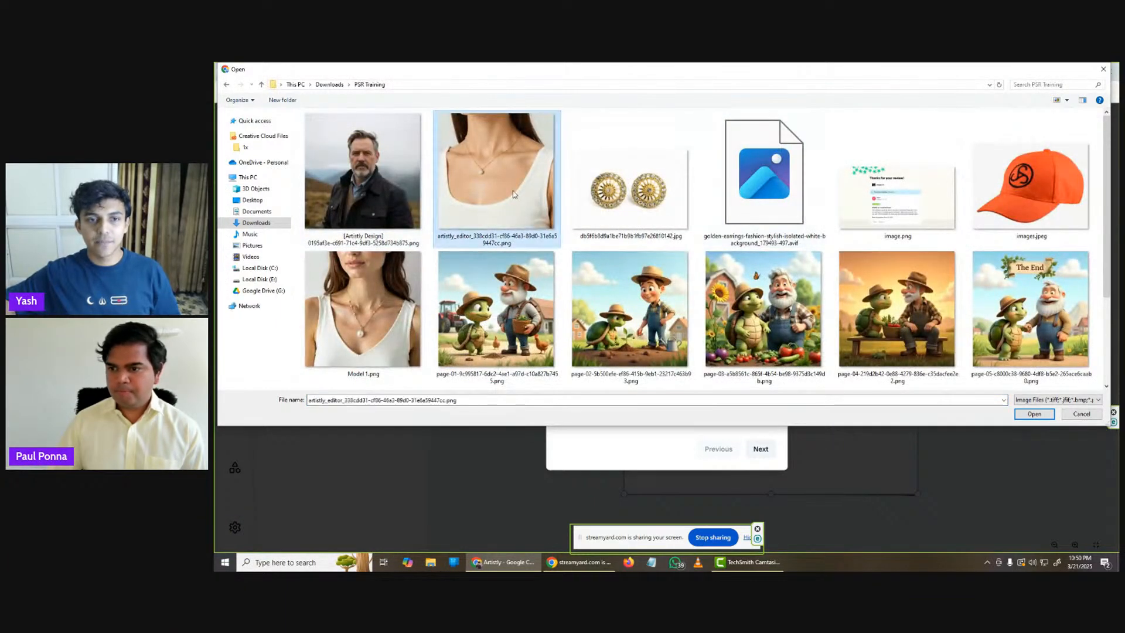
left_click(362, 310)
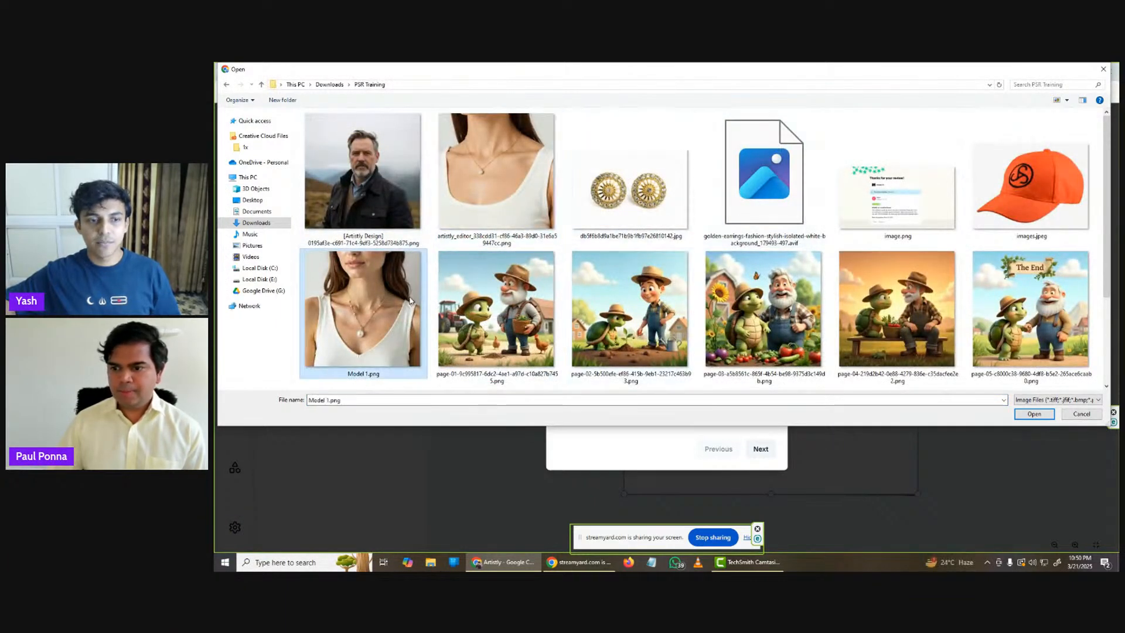
left_click(1035, 414)
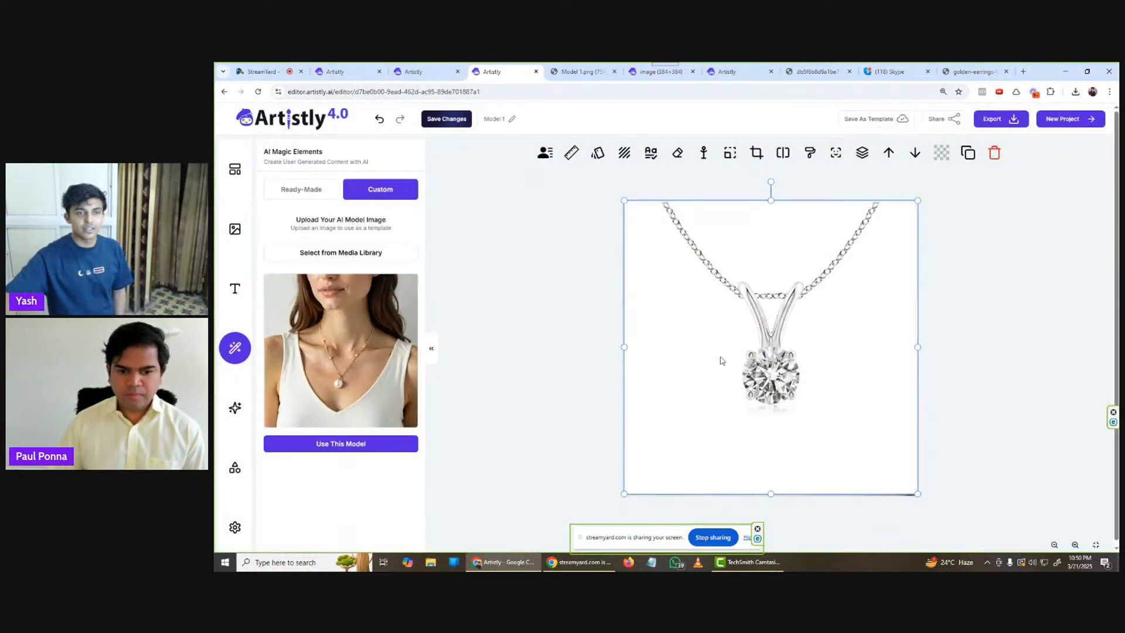
- Use the uploaded model as the template image and describe the pendant product as Necklace
left_click(350, 443)
scroll(371, 406, "down", 2)
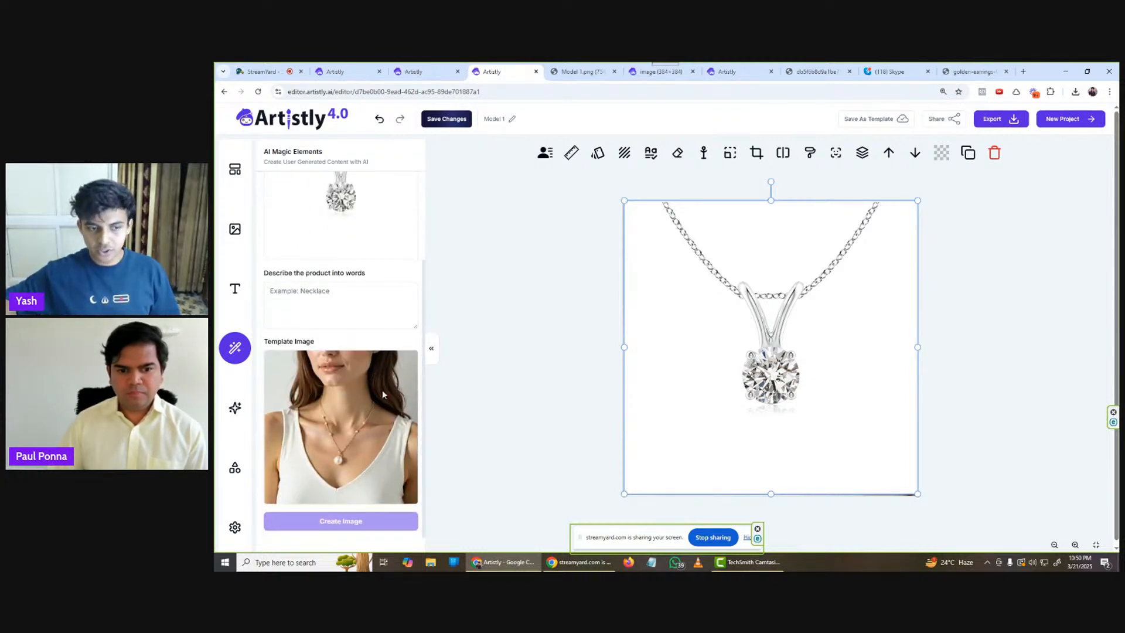
scroll(340, 383, "up", 2)
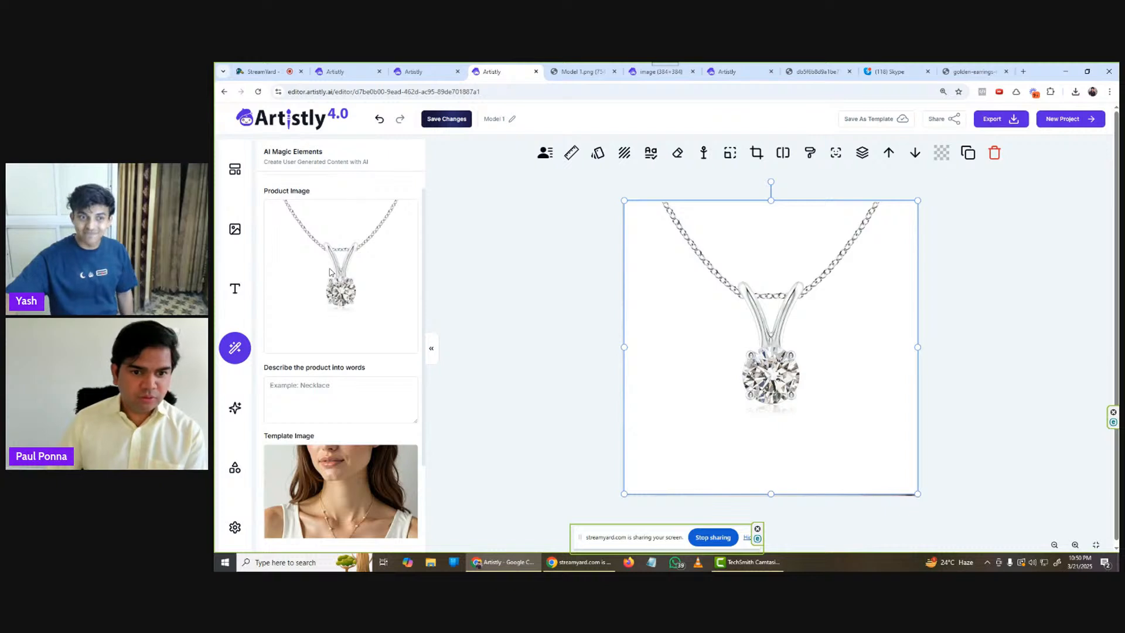
scroll(345, 283, "down", 1)
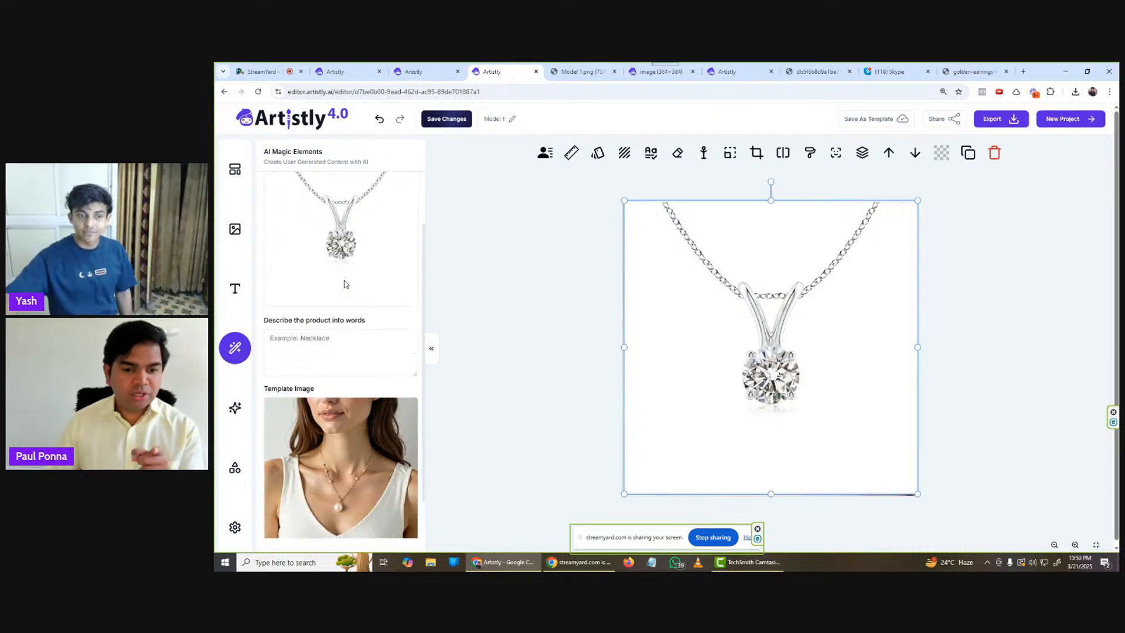
left_click(357, 347)
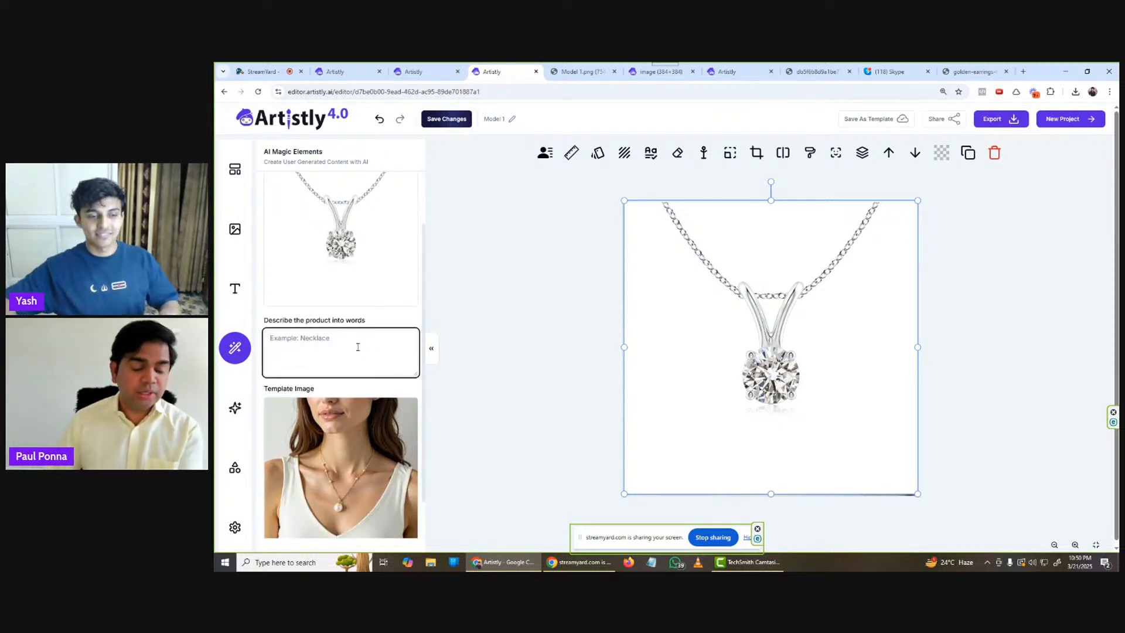
type("Necklace")
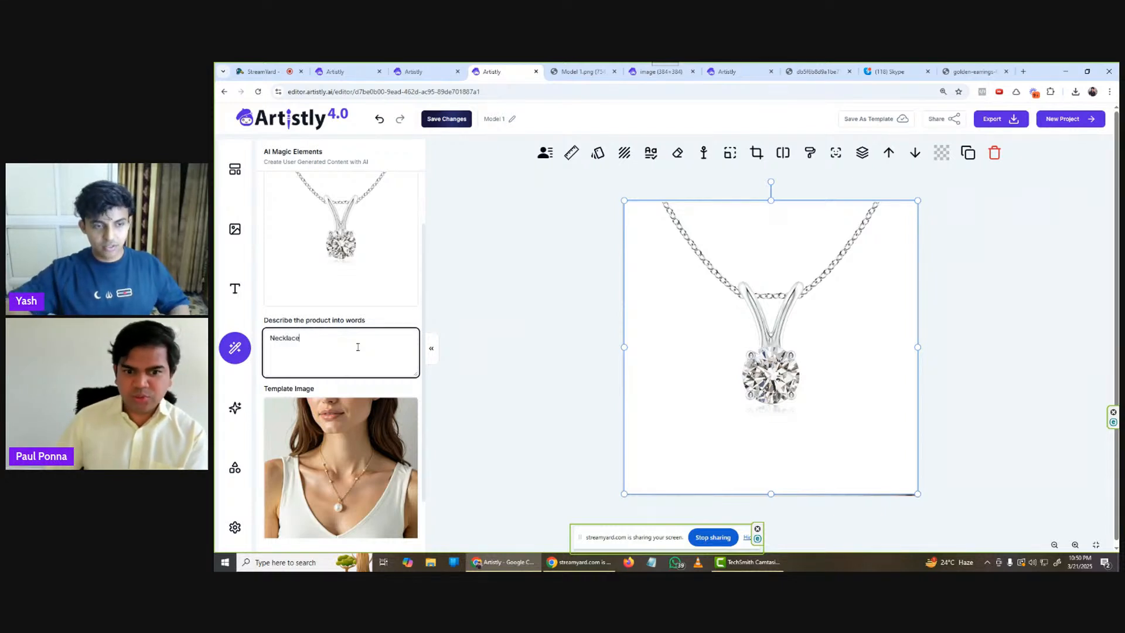
- Start creating the image, mask a V-shaped area along the model's existing necklace and pendant, and generate the result
scroll(358, 347, "down", 1)
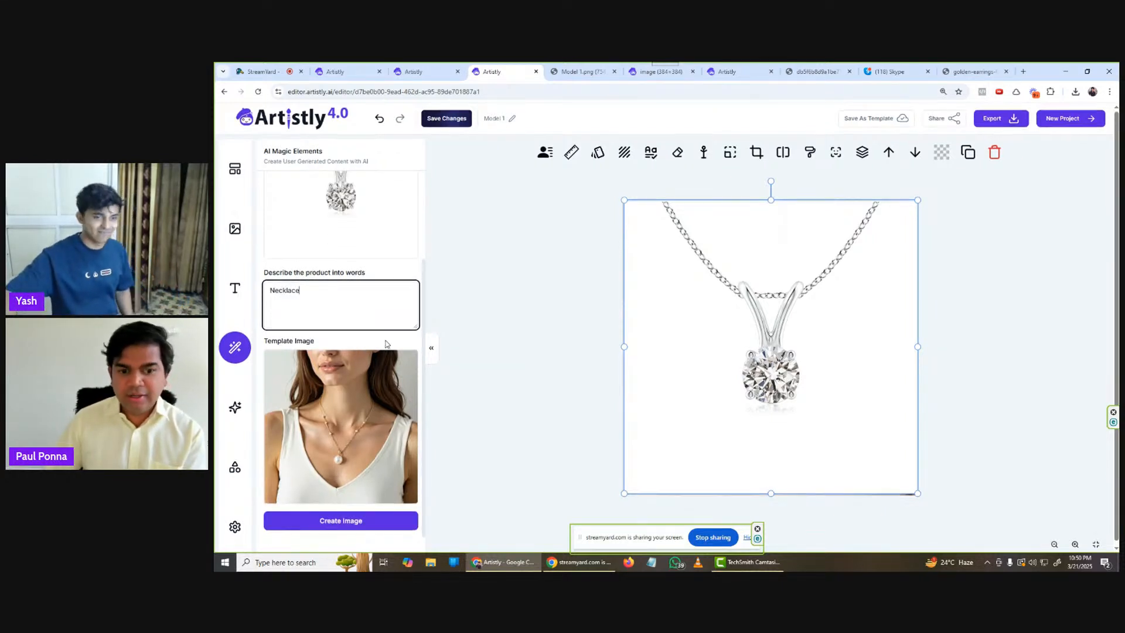
scroll(420, 404, "up", 2)
scroll(390, 334, "down", 2)
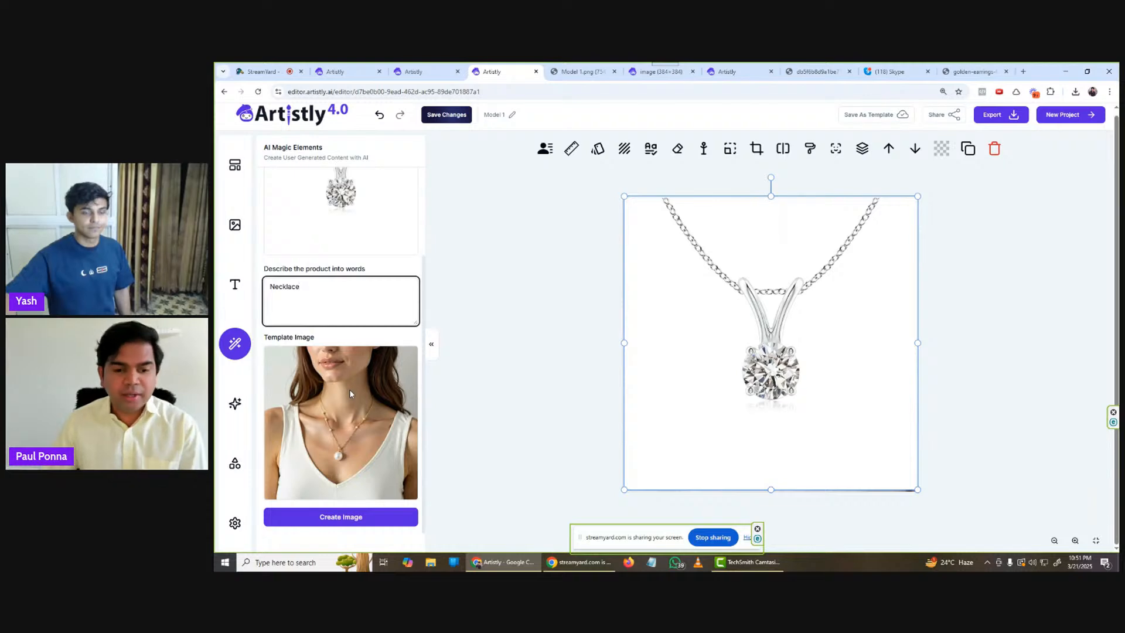
scroll(357, 466, "up", 2)
scroll(361, 413, "down", 2)
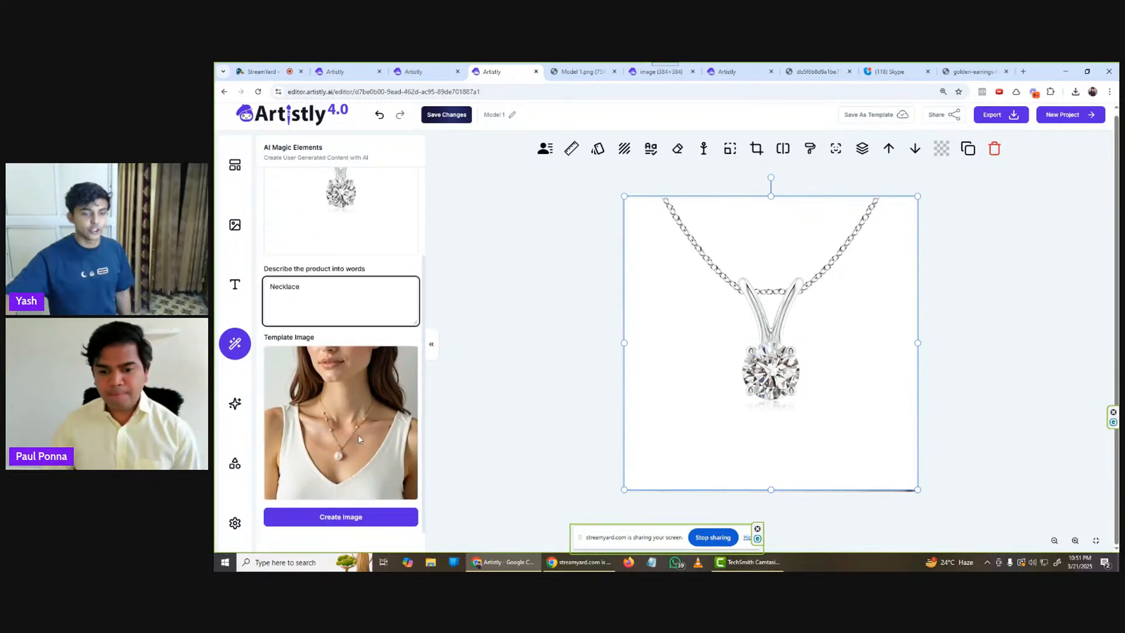
left_click(352, 518)
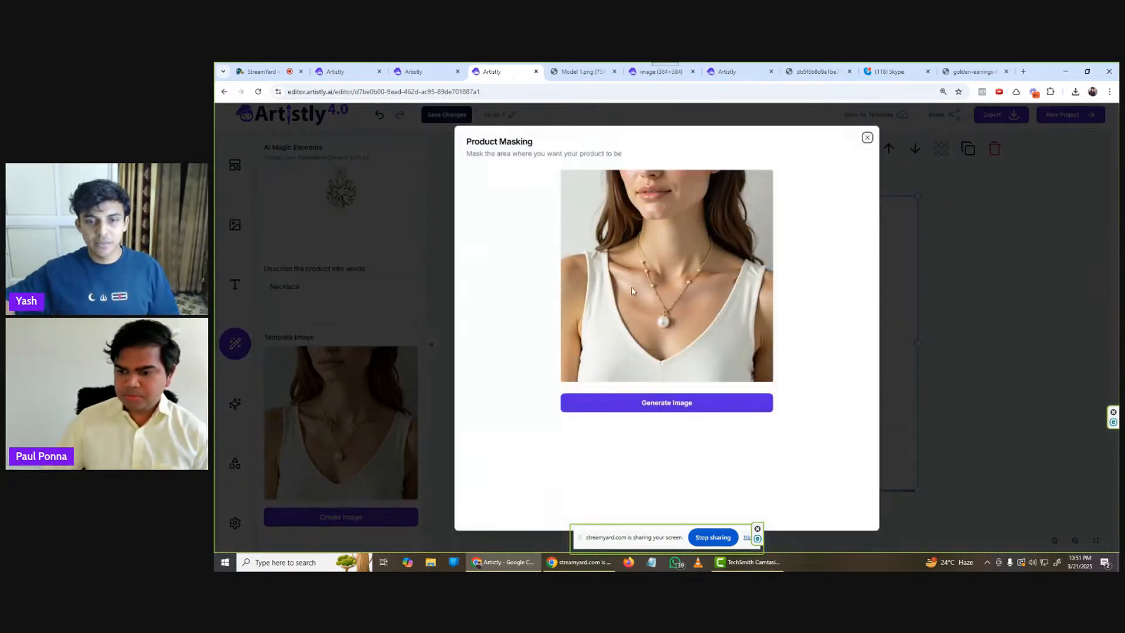
mouse_move(641, 243)
left_mouse_down()
mouse_move(664, 311)
mouse_move(660, 328)
mouse_move(711, 246)
left_mouse_up()
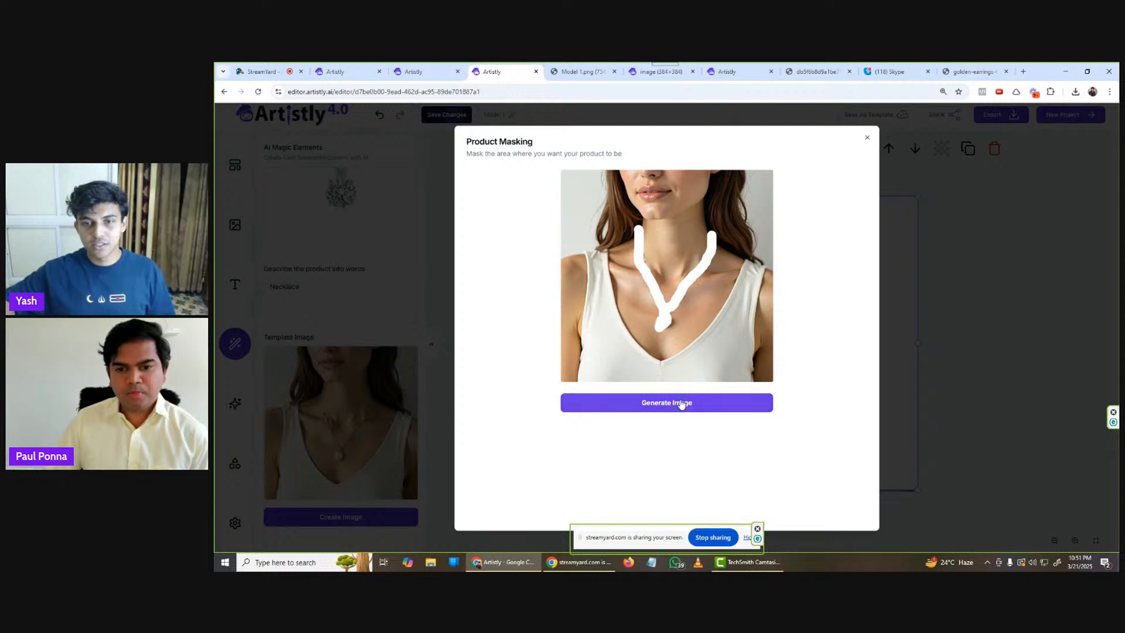
left_click(683, 402)
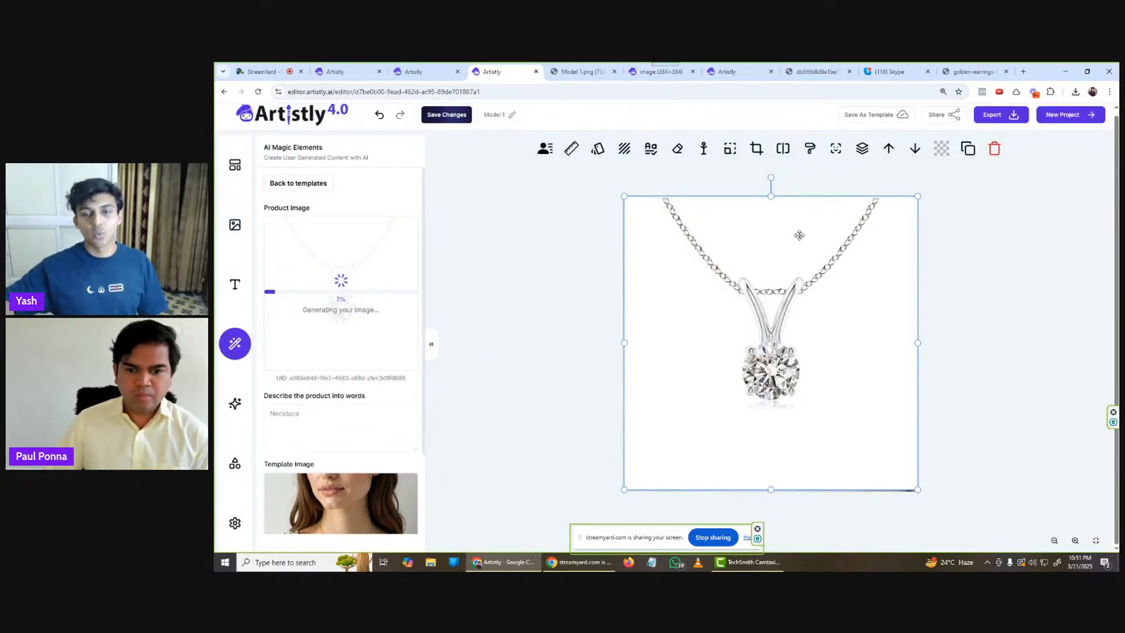
scroll(395, 377, "down", 2)
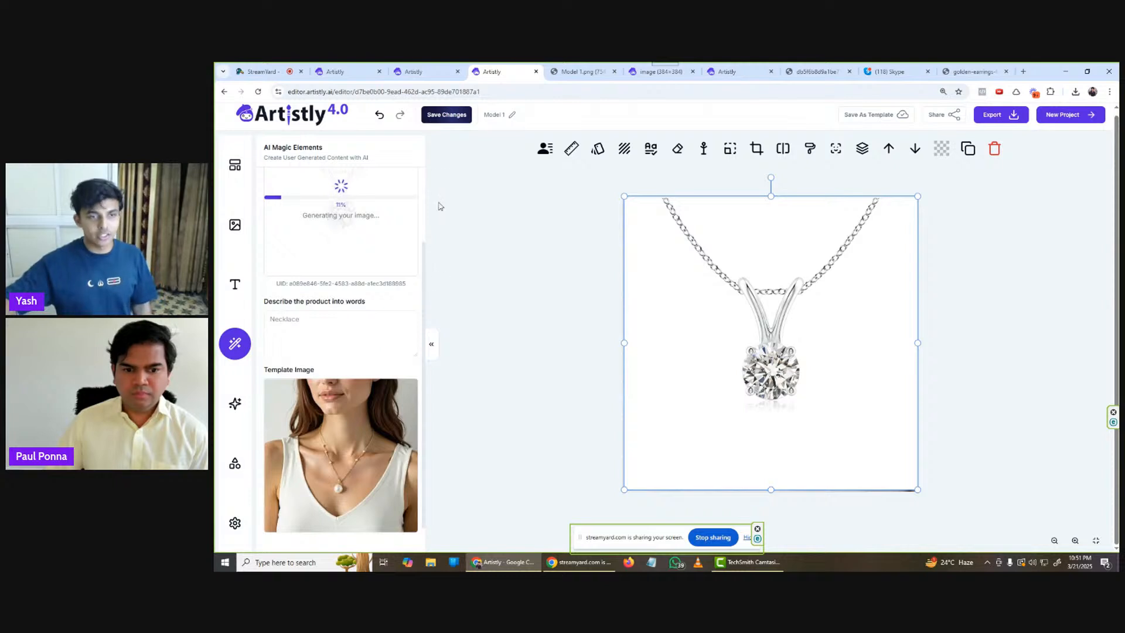
- Switch to the second Artistly tab and delete the pendant product image beside the finished necklace model image
left_click(412, 69)
mouse_move(695, 313)
left_mouse_down()
mouse_move(701, 325)
mouse_move(706, 312)
left_mouse_up()
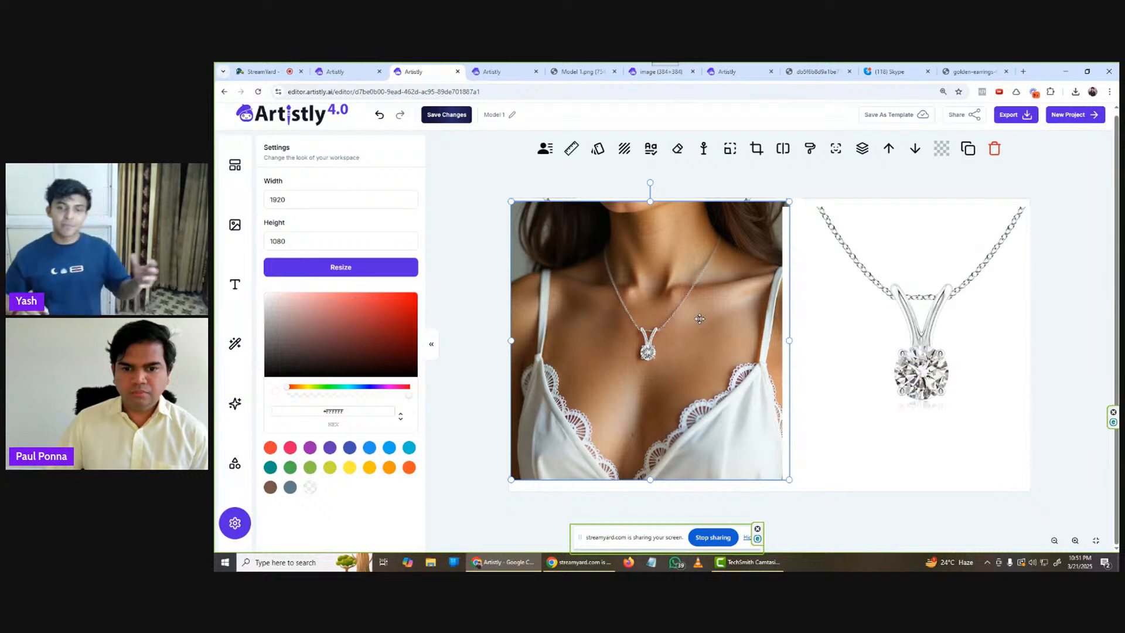
mouse_move(699, 318)
left_mouse_down()
mouse_move(796, 327)
mouse_move(706, 319)
left_mouse_up()
left_click(911, 315)
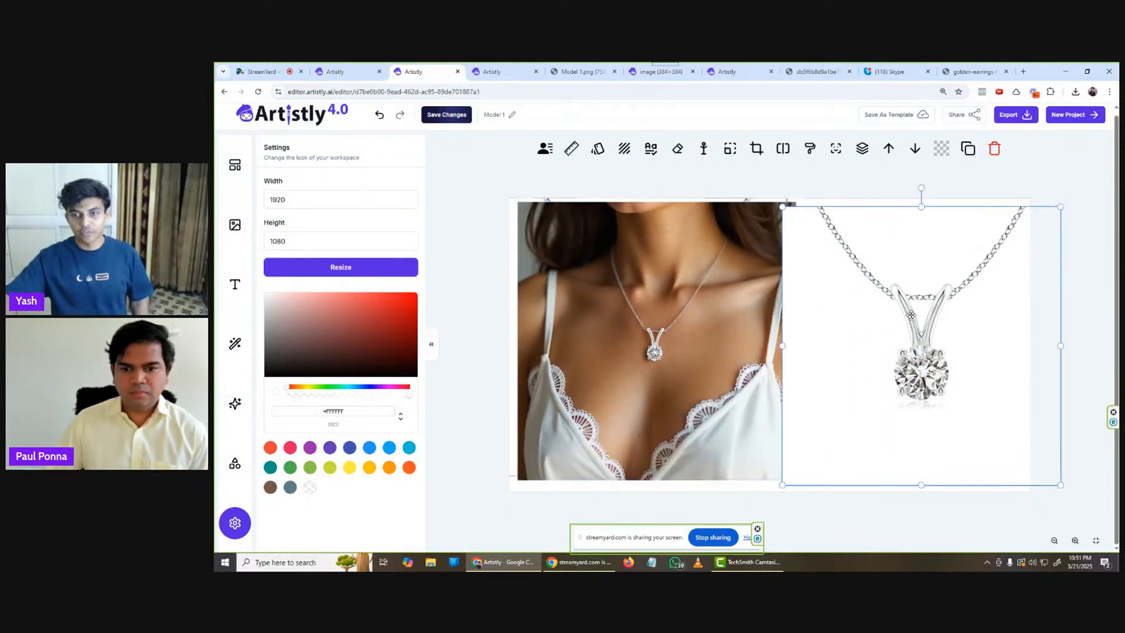
left_click(994, 148)
key("ctrl+z")
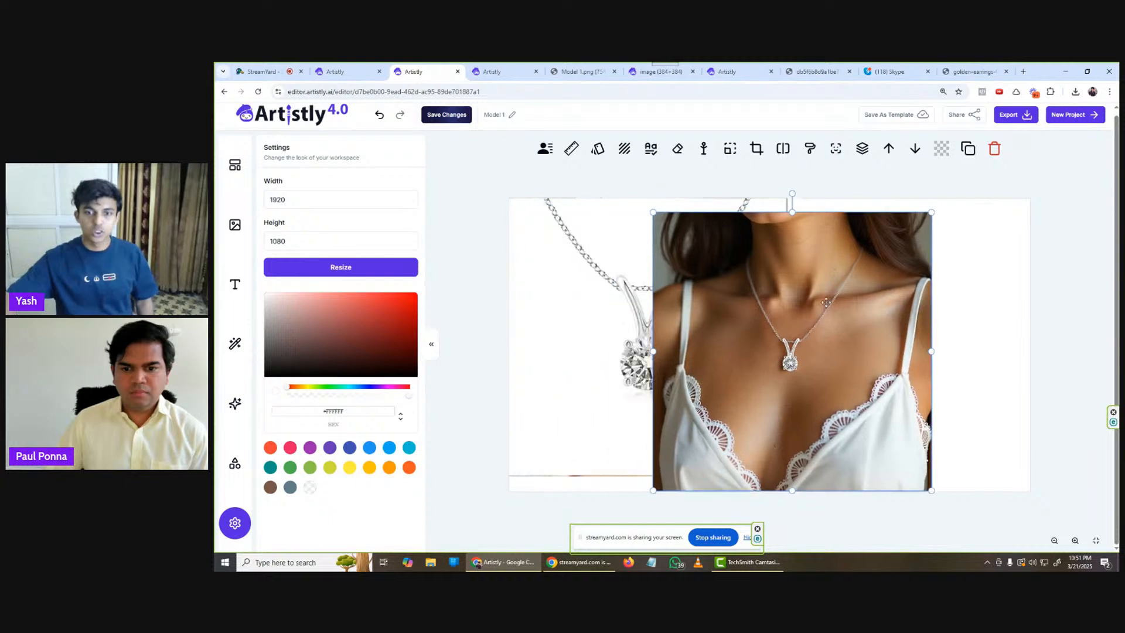
- Delete the overlapping pendant product and earring-model images behind the necklace model image, and shift the diamond earring drawing sideways
left_click(634, 298)
left_click(994, 148)
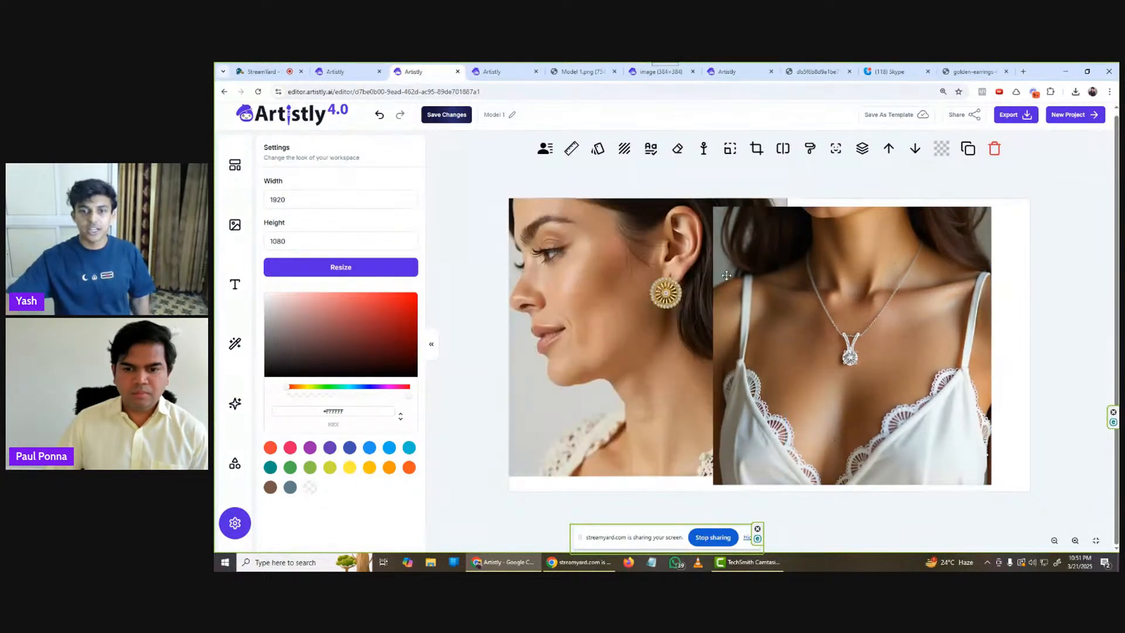
left_click(994, 148)
left_click_drag(612, 277, 674, 279)
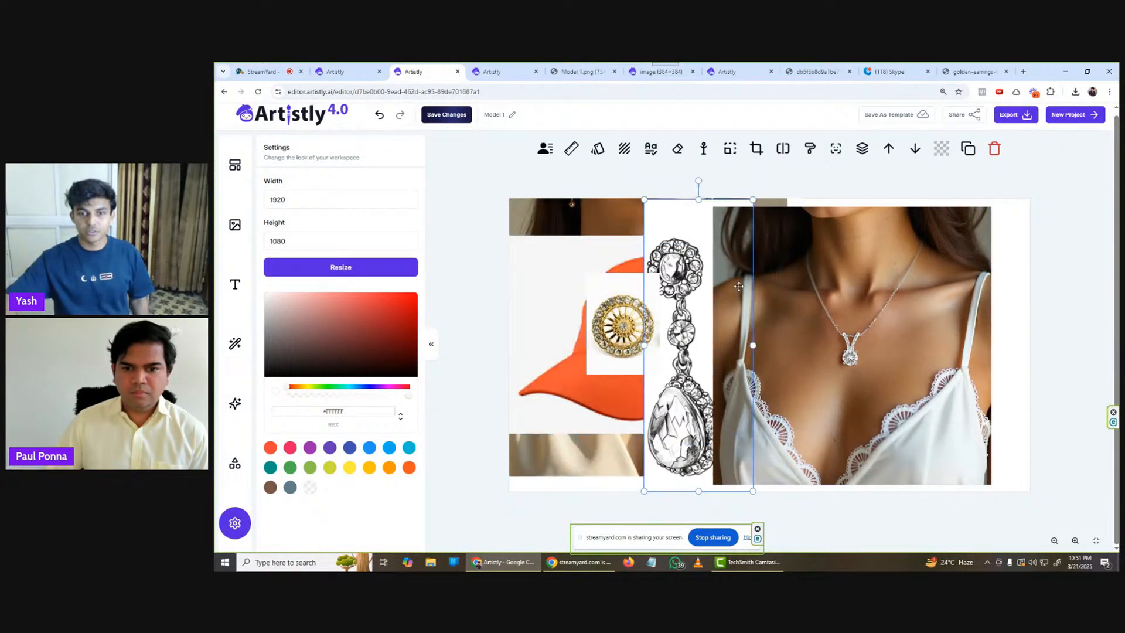
- Hide Layers 2 through 6, keeping only the necklace model image on Layer 9 visible
left_click(861, 153)
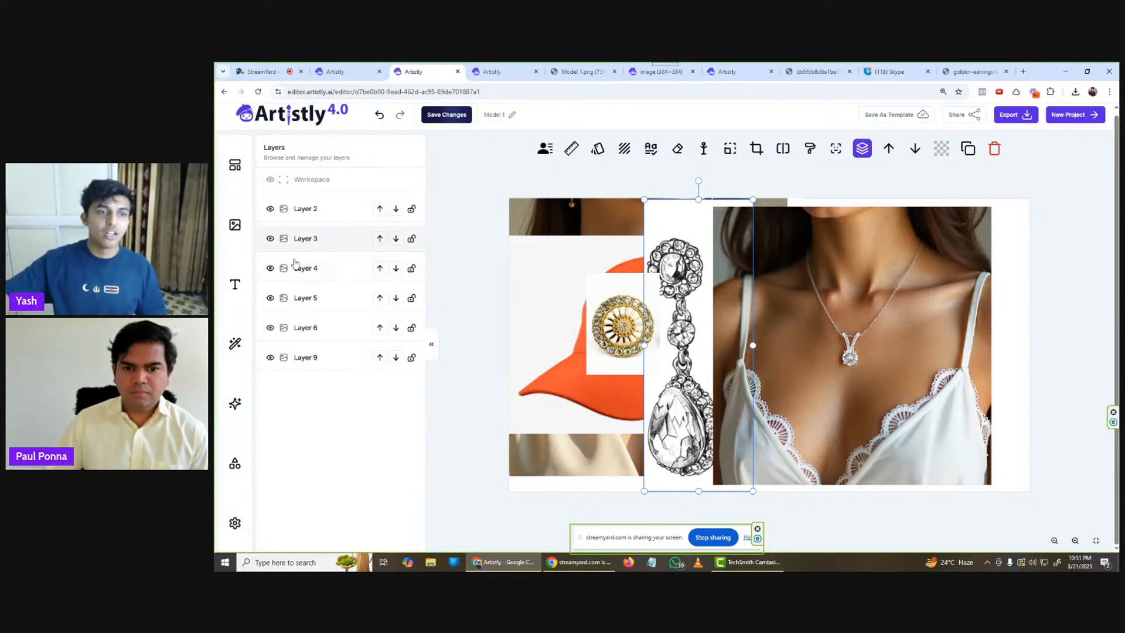
left_click(270, 238)
left_click(270, 267)
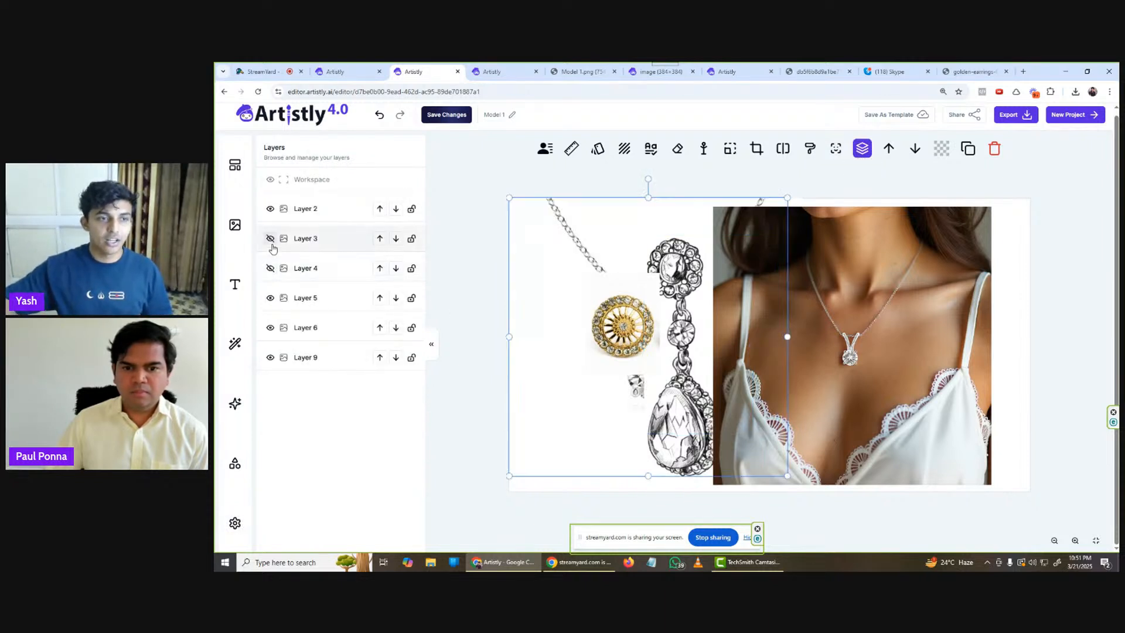
left_click(270, 297)
left_click(270, 327)
left_click(270, 358)
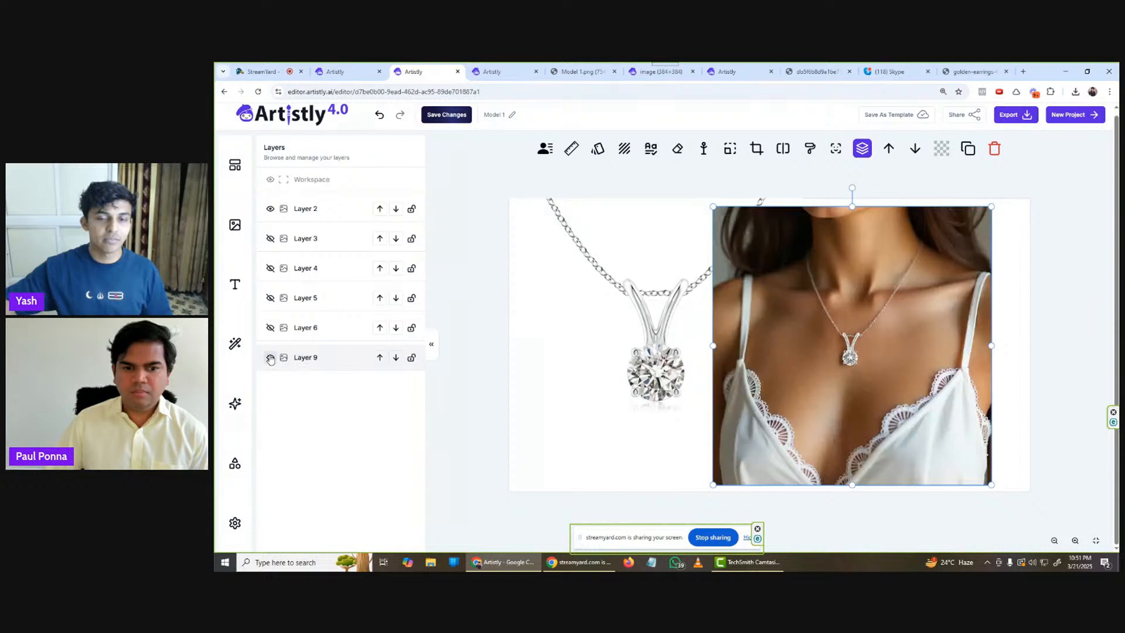
left_click(270, 209)
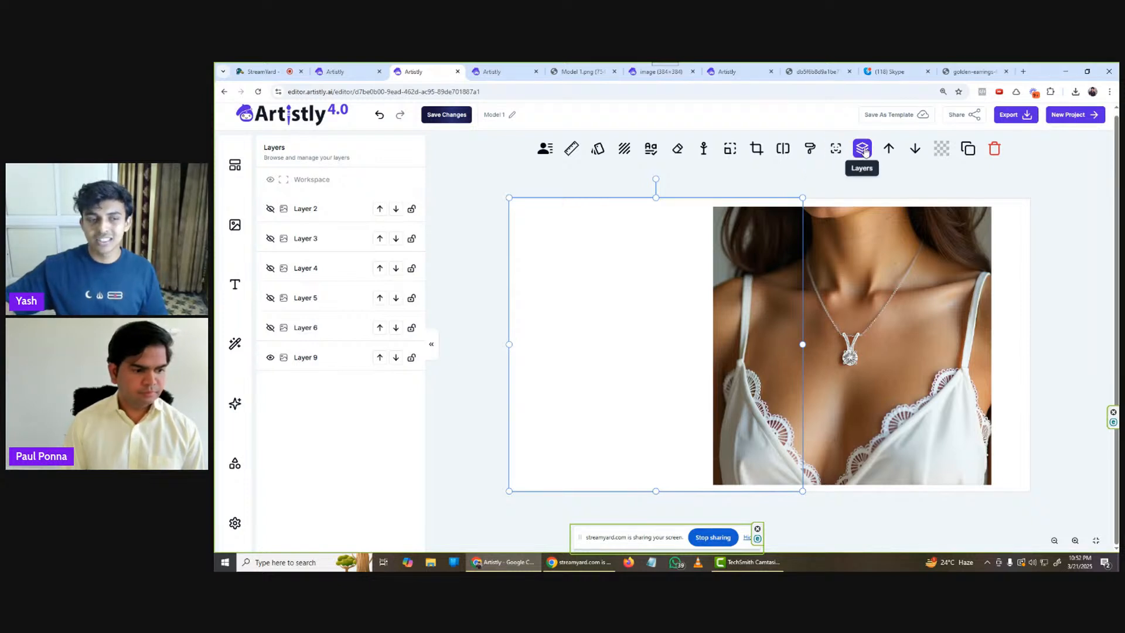
- Move Layer 6 up to the first position in the layer order
left_click(379, 327)
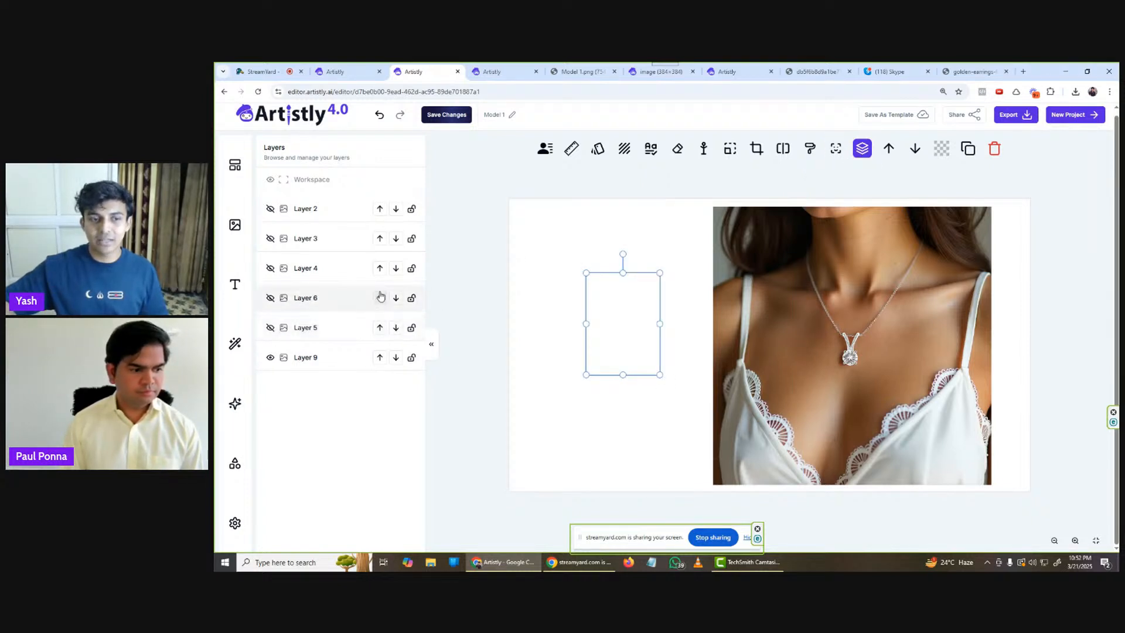
left_click(379, 267)
left_click(380, 238)
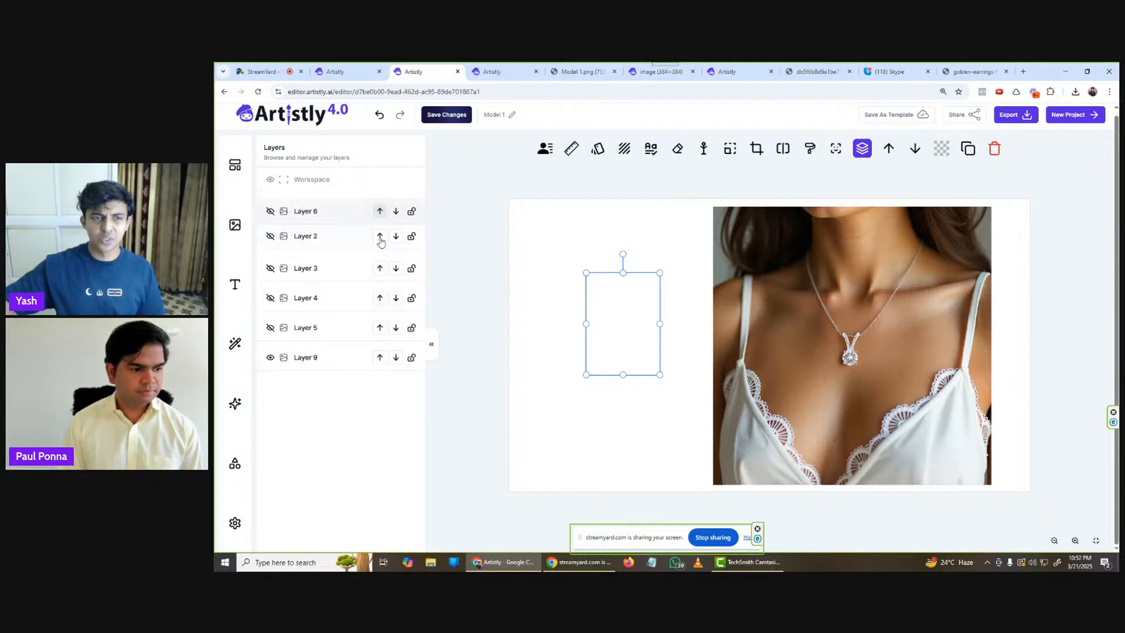
- Select the necklace model image on Layer 9, collapse the layer list and centre the image on the canvas
left_click(315, 362)
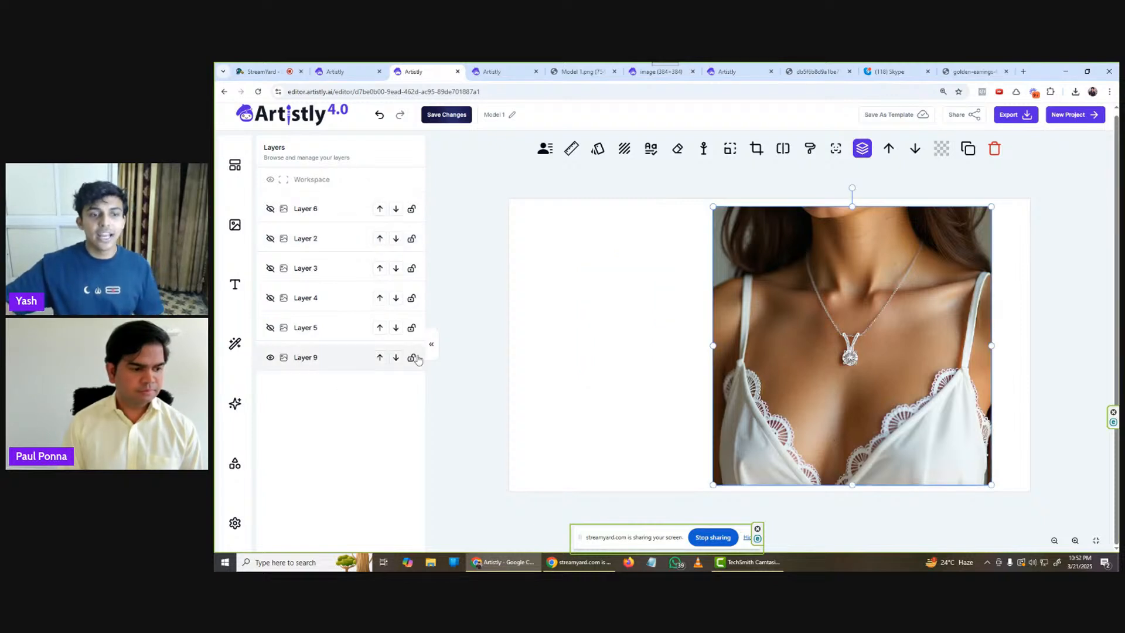
left_click(431, 344)
left_click_drag(725, 304, 662, 300)
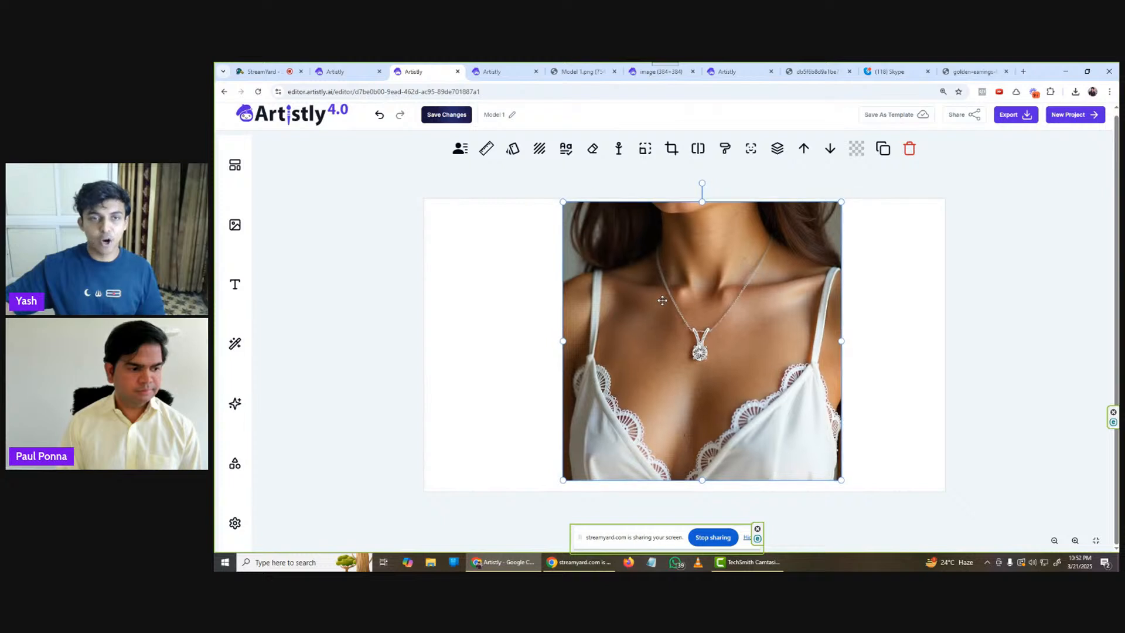
left_click(349, 72)
left_click(413, 71)
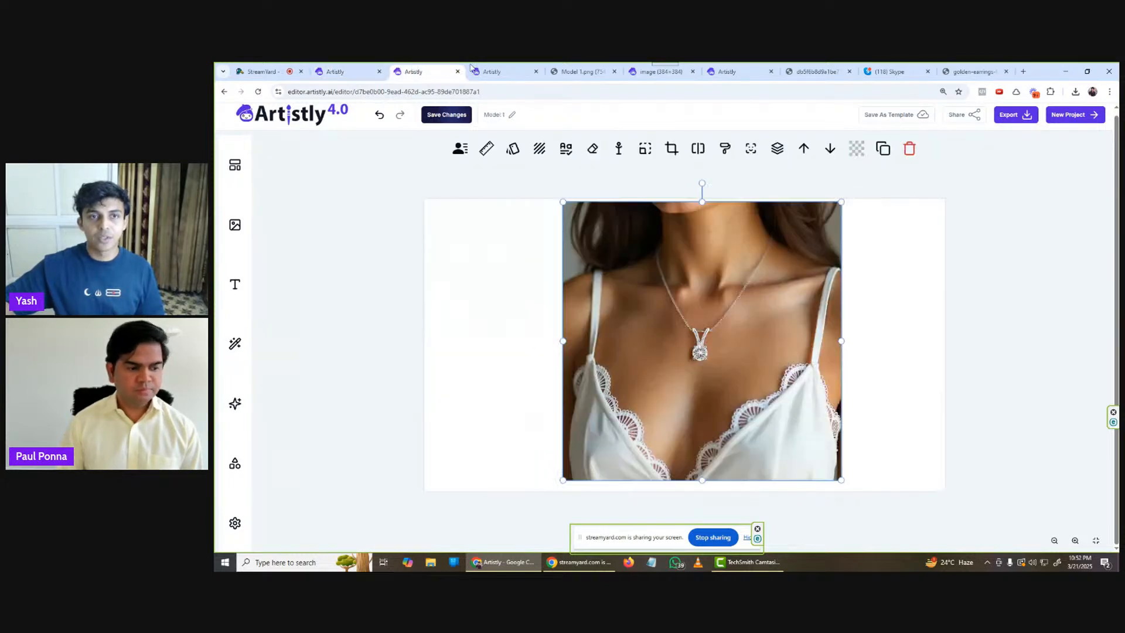
left_click(482, 70)
left_click(413, 72)
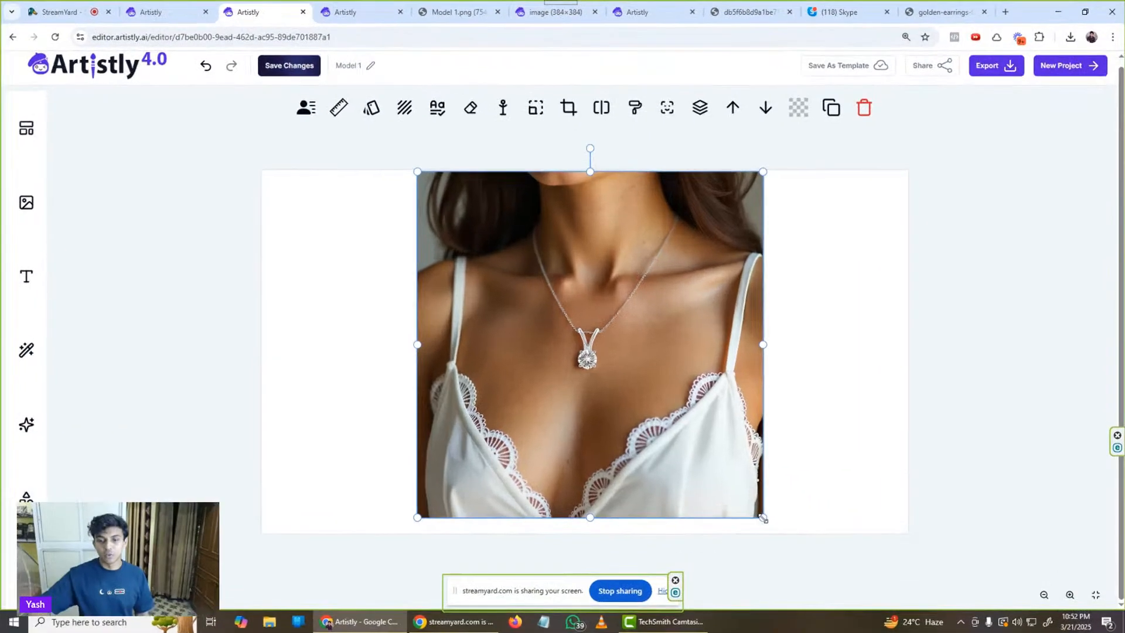
- Enlarge the necklace model image to nearly the full canvas height and start an AI resize of it to 16:9
left_click_drag(767, 520, 778, 528)
left_click_drag(715, 460, 696, 462)
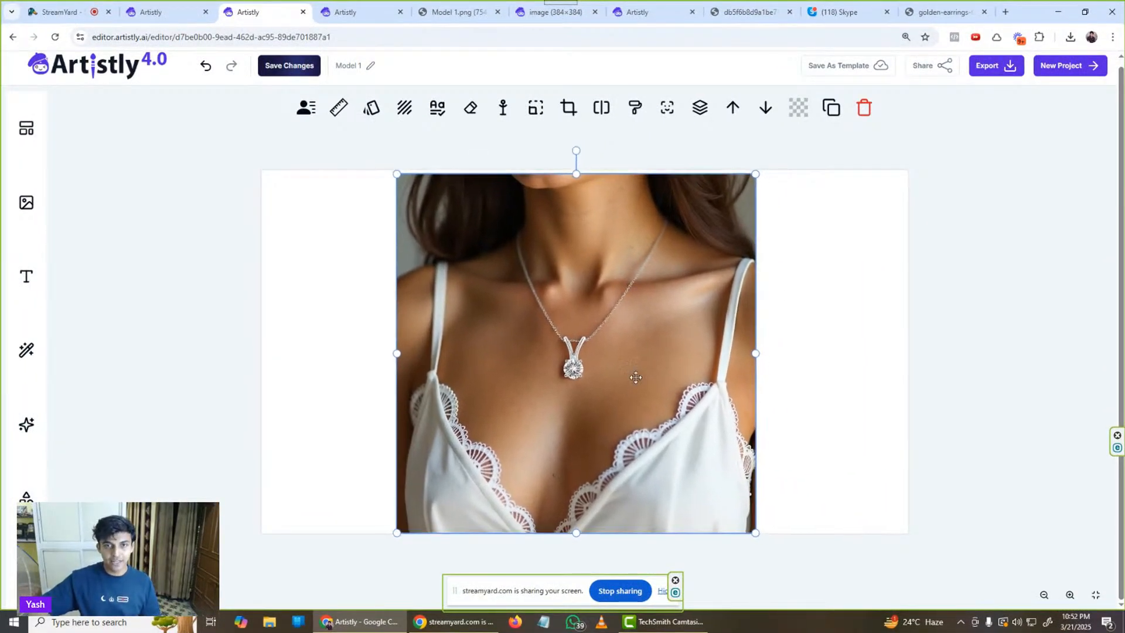
left_click(536, 107)
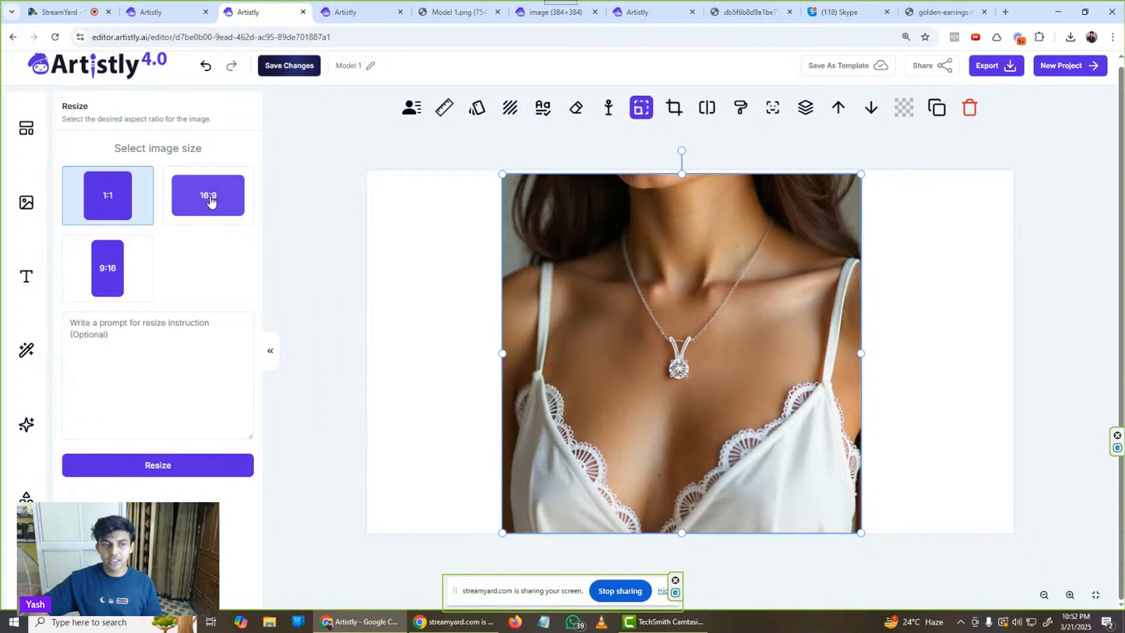
left_click(205, 202)
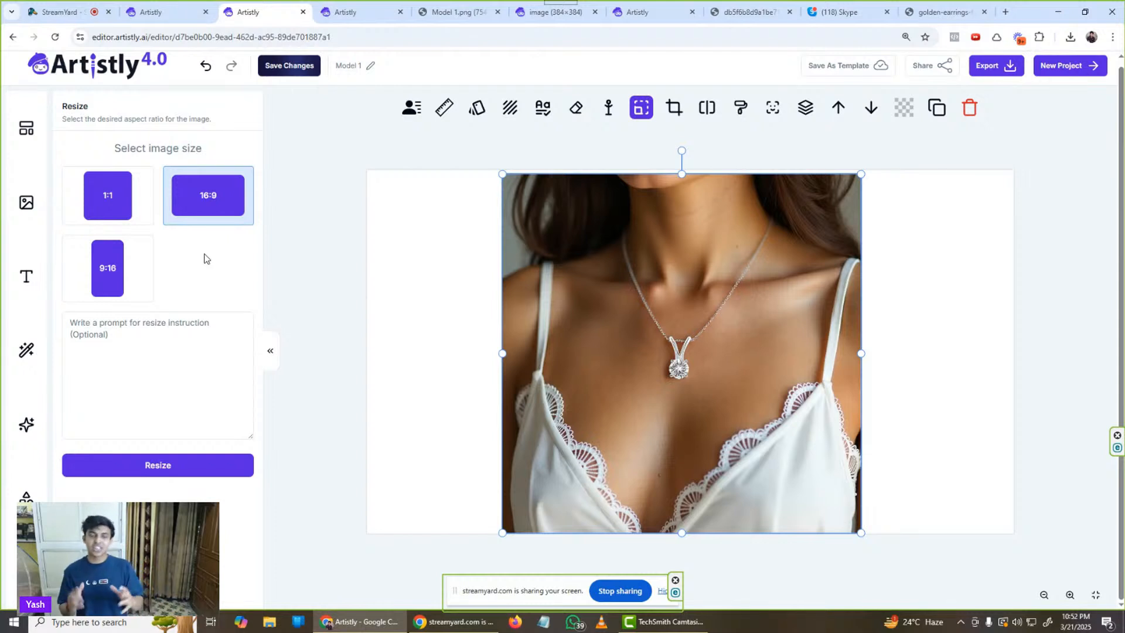
left_click_drag(578, 309, 592, 306)
left_click(182, 464)
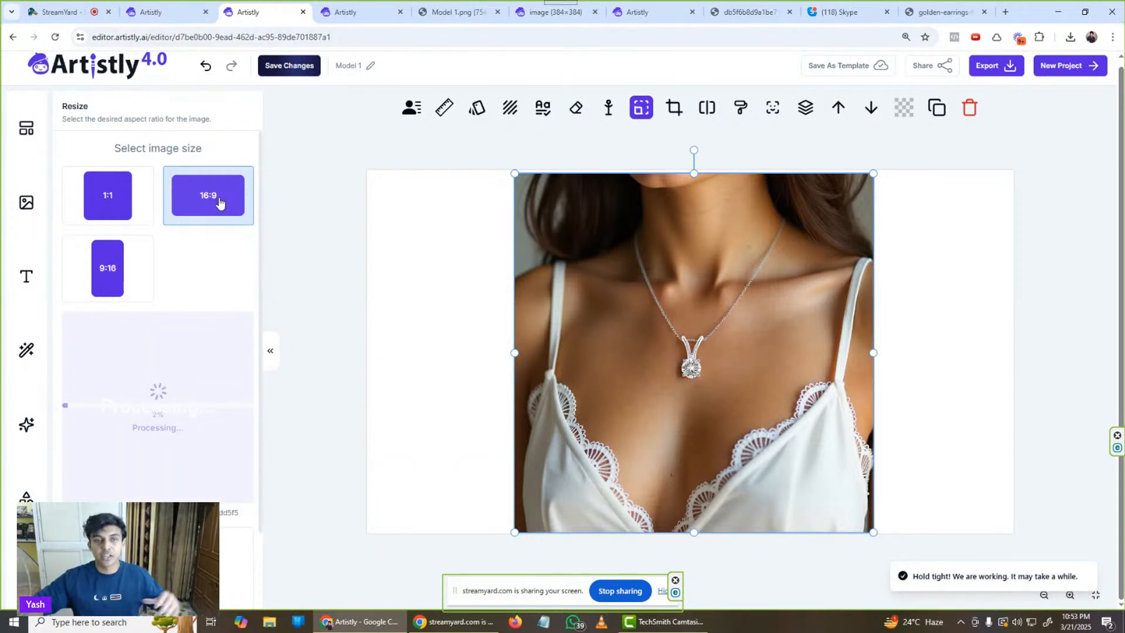
- Switch to the third Artistly editor tab and set its workspace to 1920 wide by 1080 high
left_click(175, 6)
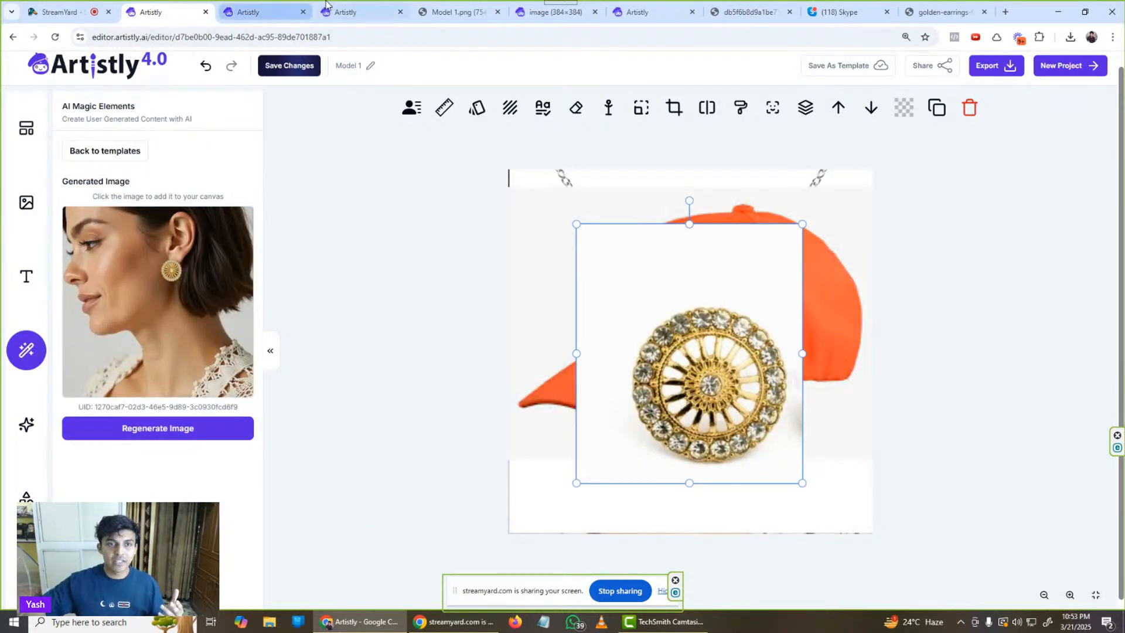
left_click(345, 11)
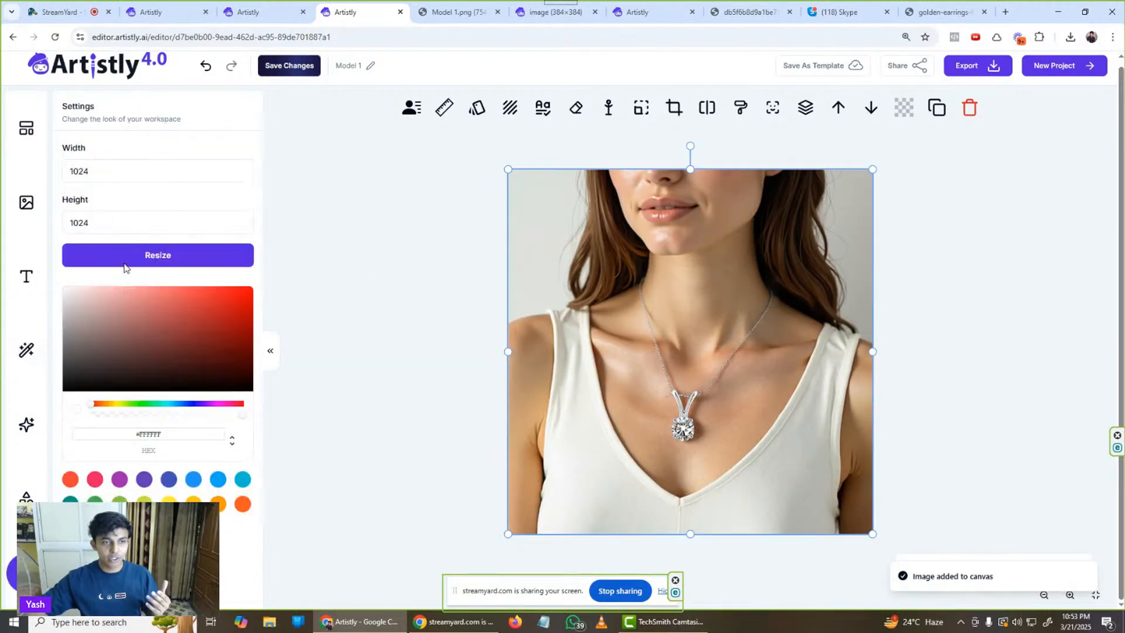
left_click_drag(123, 175, 58, 177)
type("1920")
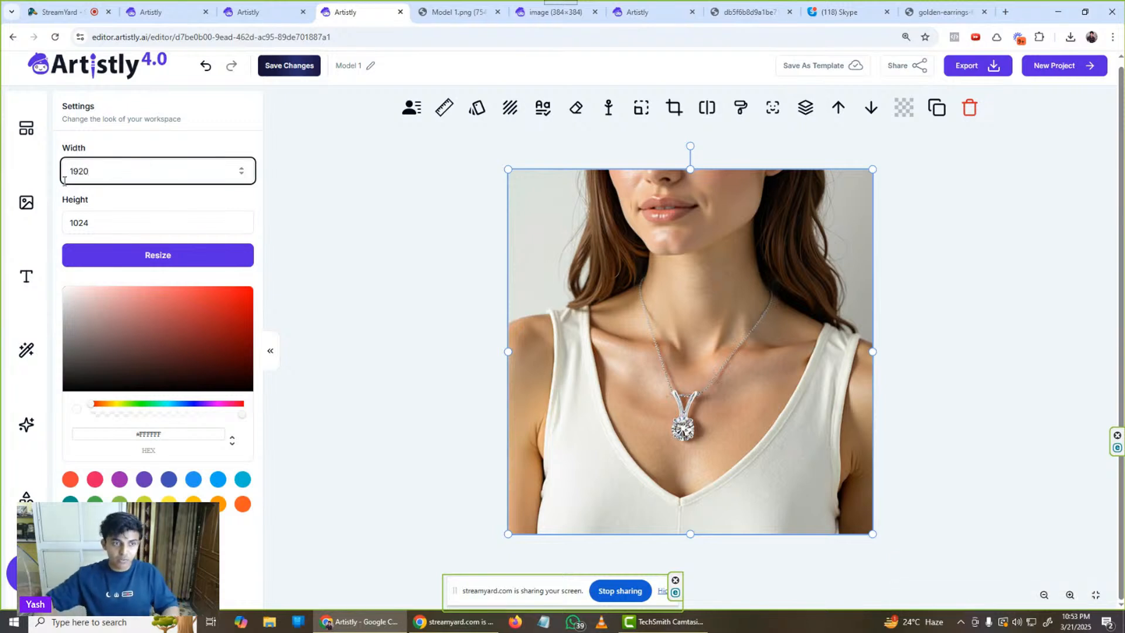
left_click(93, 233)
left_click_drag(92, 233, 54, 239)
key("BackSpace")
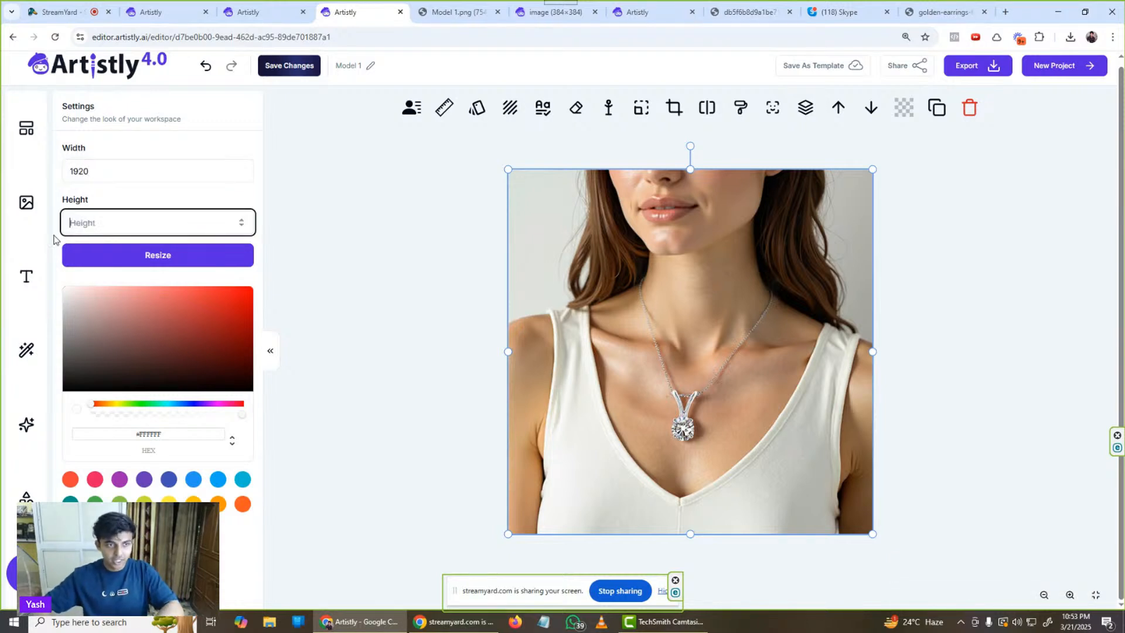
type("1080")
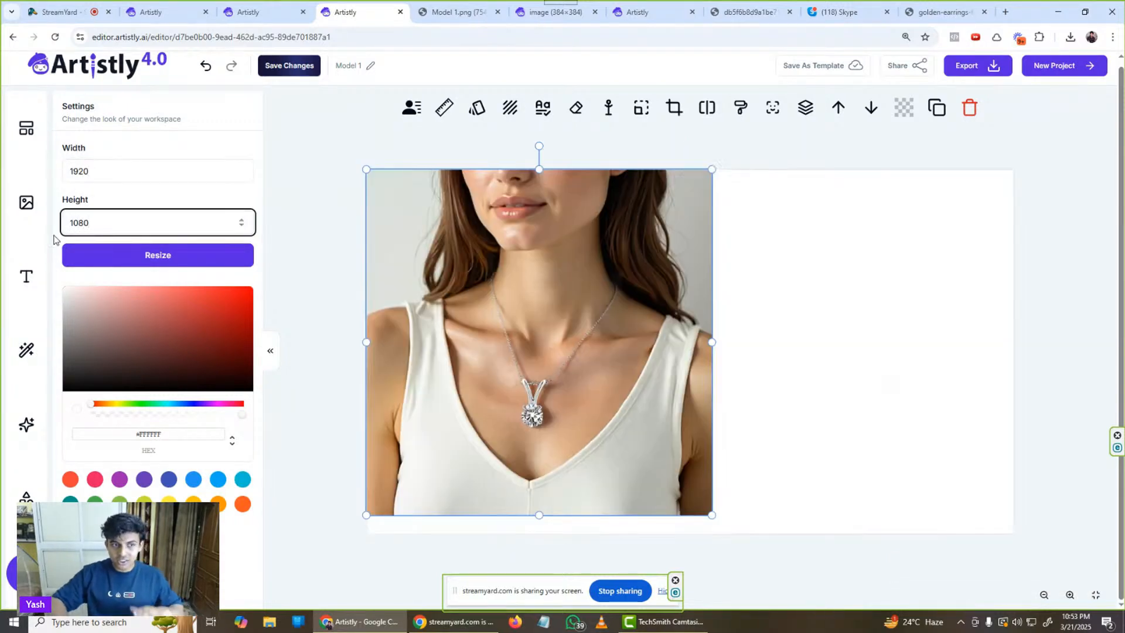
- Arrange the necklace model image on the left half of the canvas and the enlarged pendant product image beside it
left_click_drag(557, 289, 491, 298)
left_click_drag(589, 213, 995, 248)
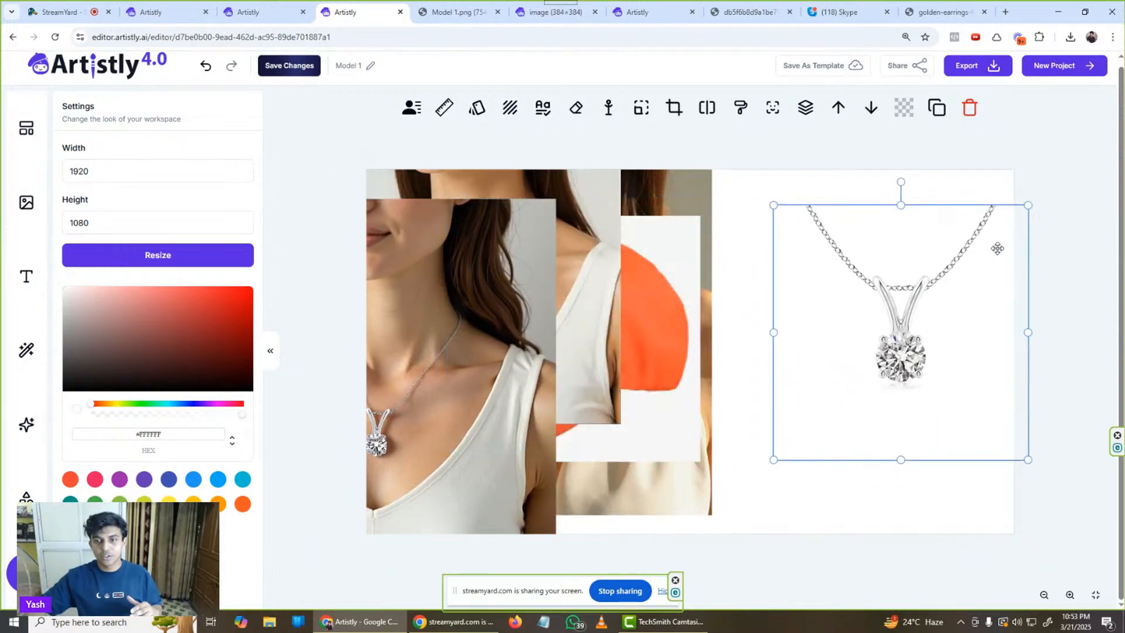
left_click_drag(473, 351, 570, 313)
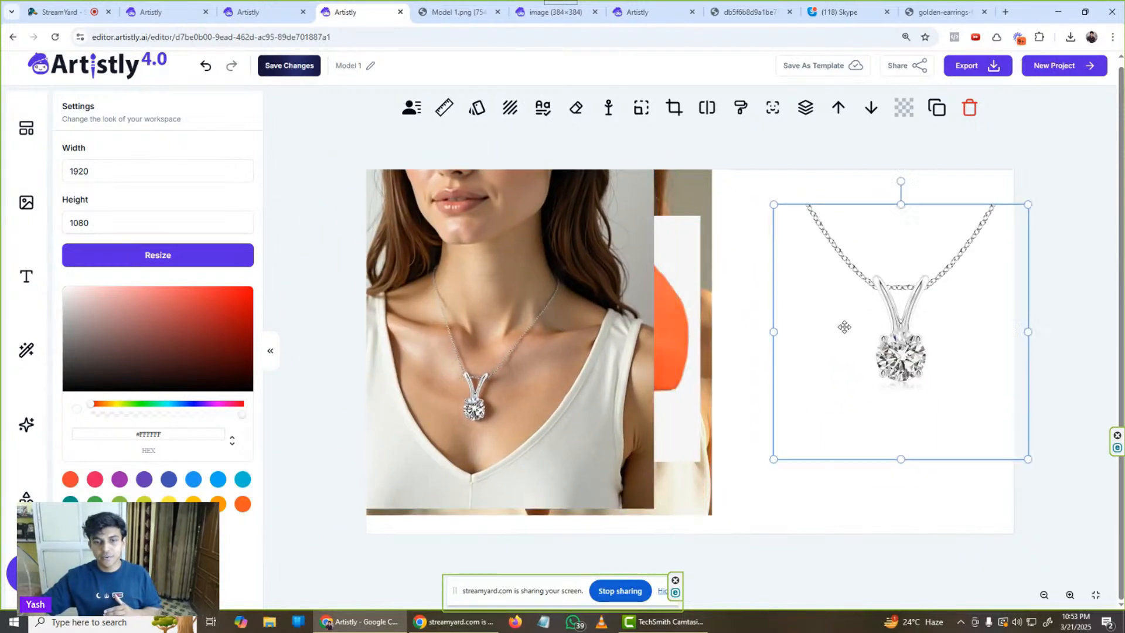
left_click_drag(848, 328, 788, 313)
left_click_drag(969, 445, 1046, 533)
left_click_drag(873, 445, 873, 422)
left_click_drag(461, 390, 512, 396)
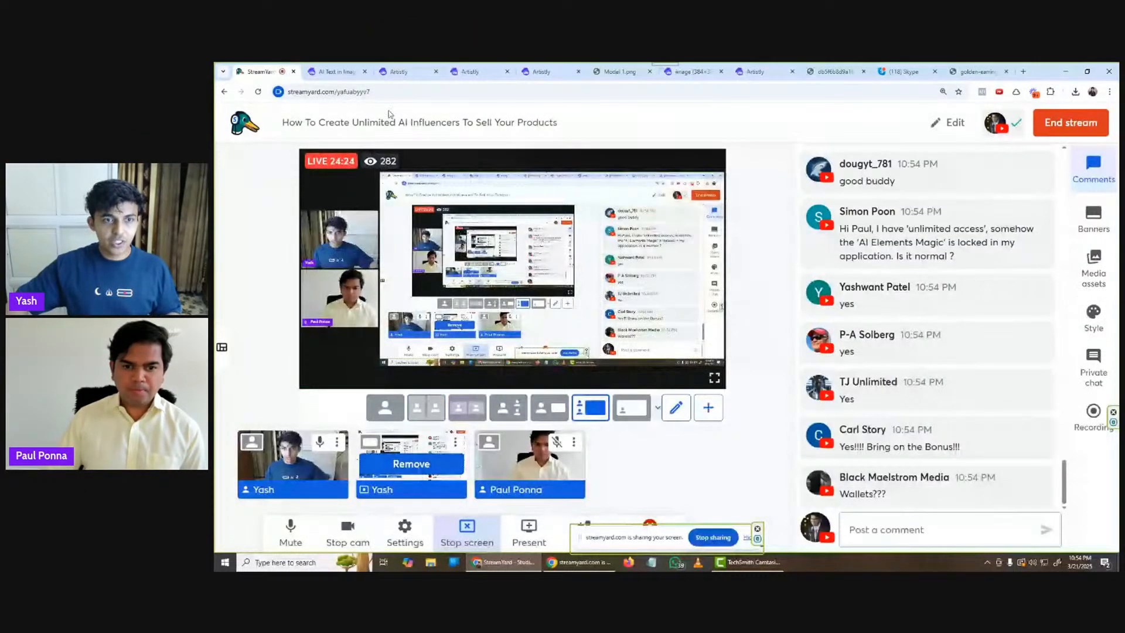
- Switch to the Artistly dashboard tab, open AI Illustrator and look through its available illustration styles
left_click(338, 71)
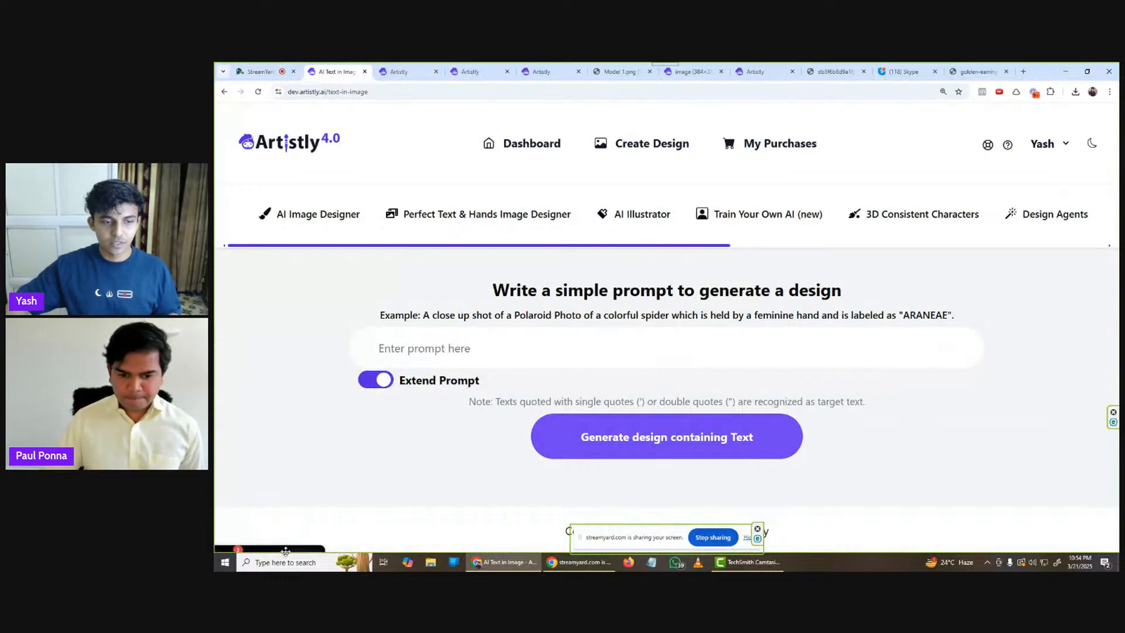
left_click(611, 224)
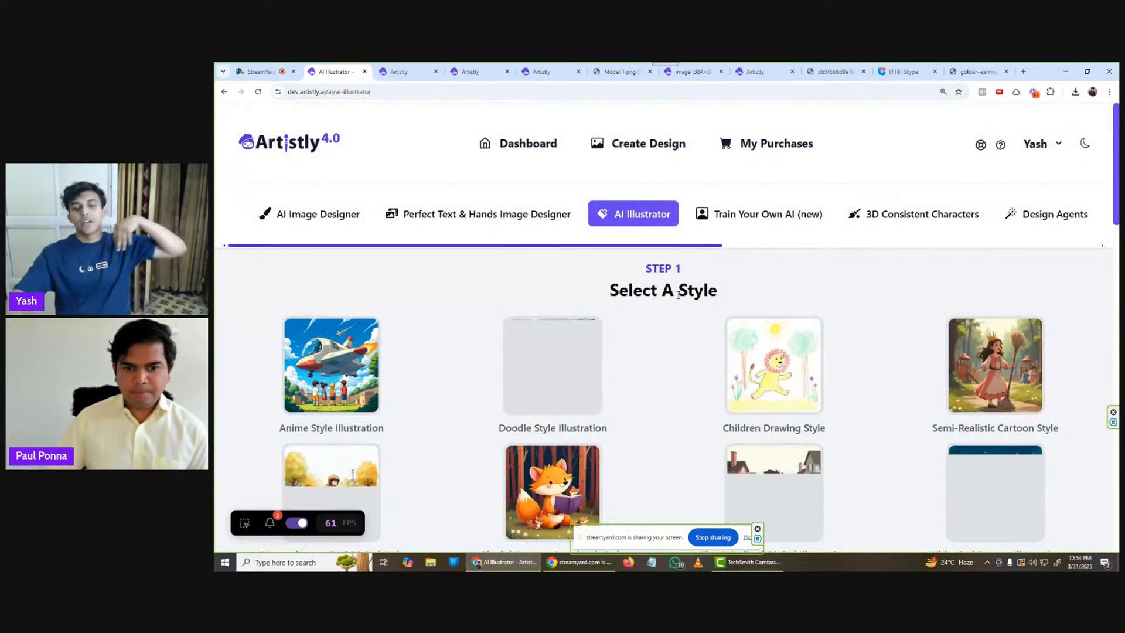
scroll(715, 311, "down", 1)
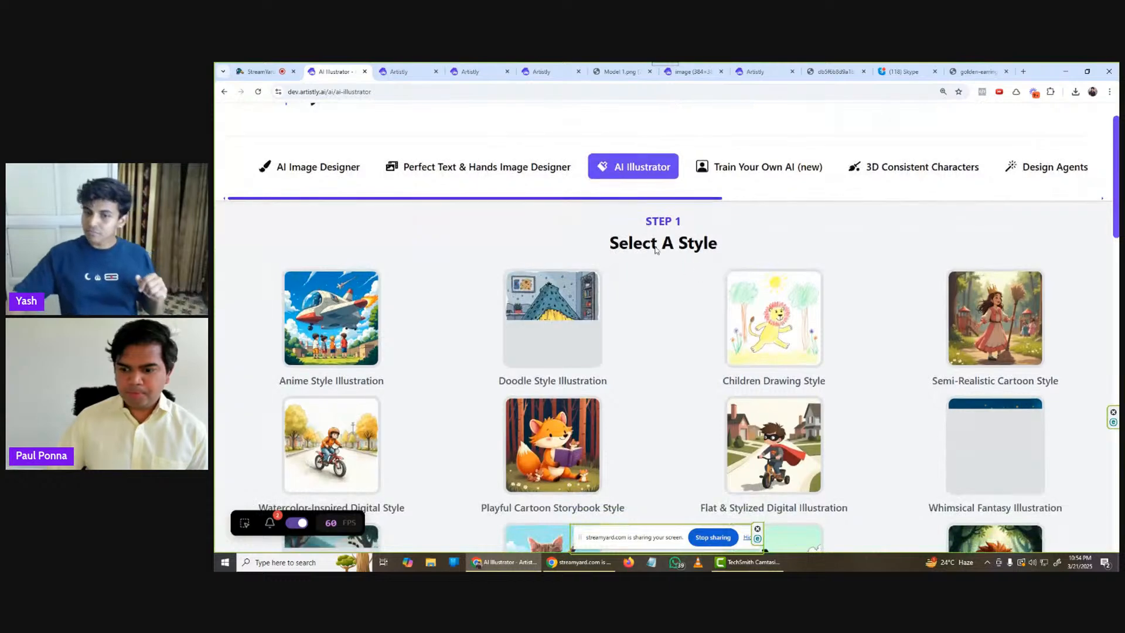
scroll(697, 284, "down", 6)
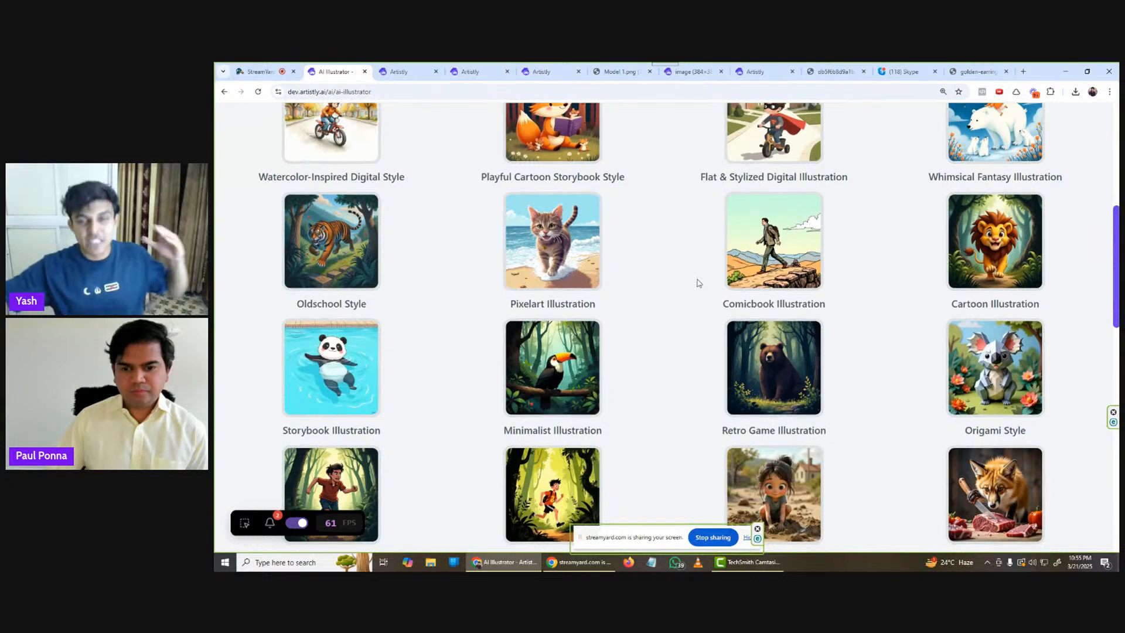
scroll(697, 283, "down", 3)
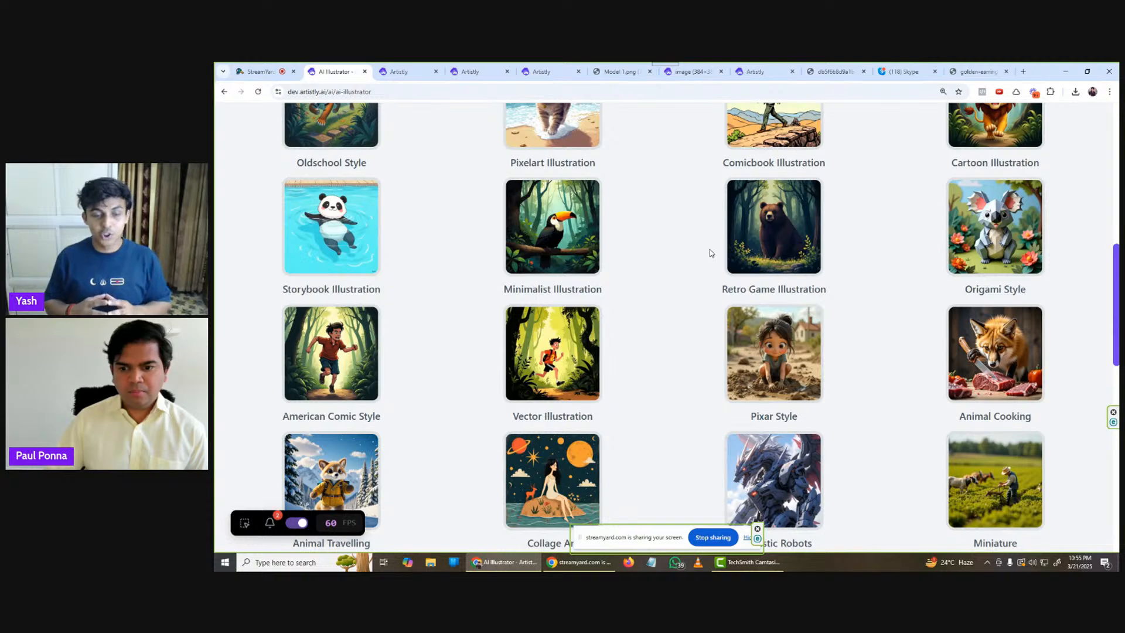
scroll(711, 253, "down", 7)
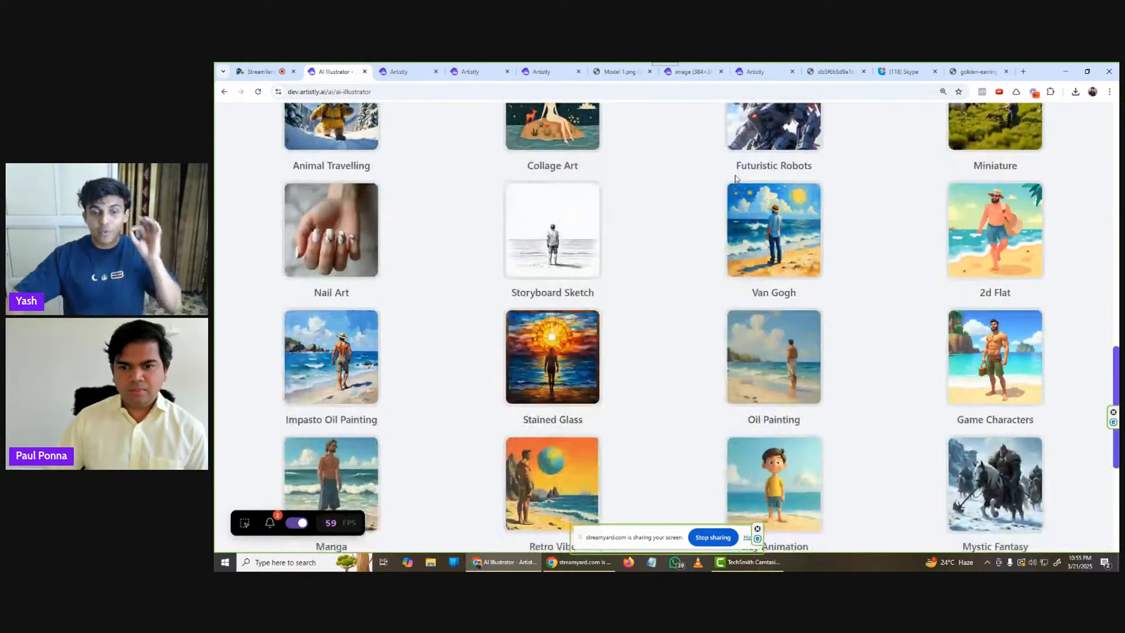
scroll(729, 167, "down", 5)
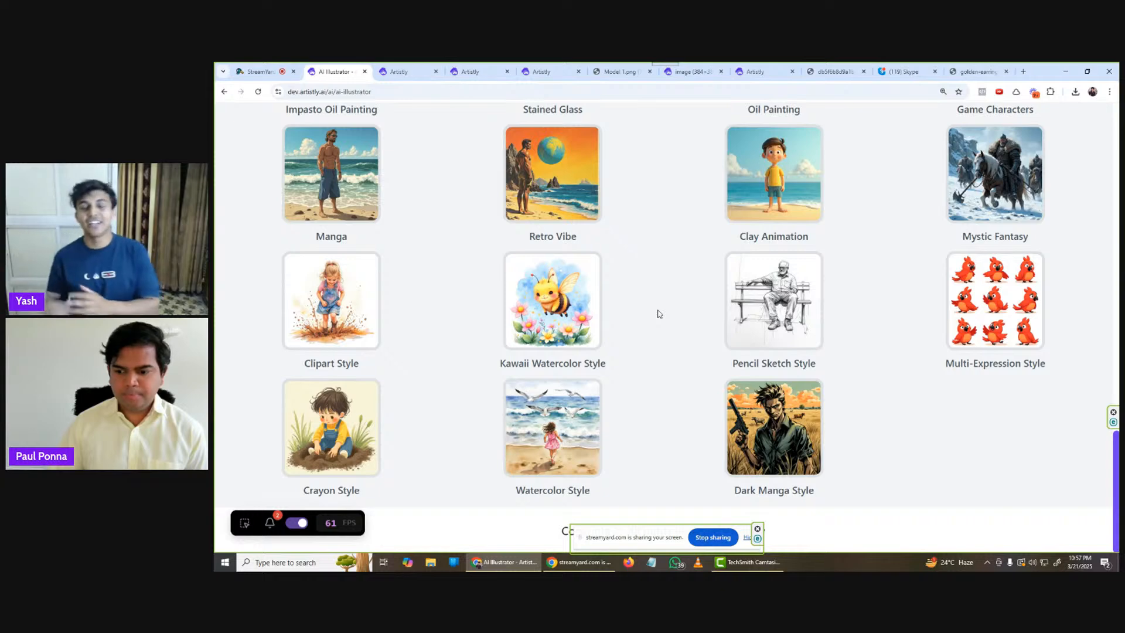
scroll(657, 313, "up", 3)
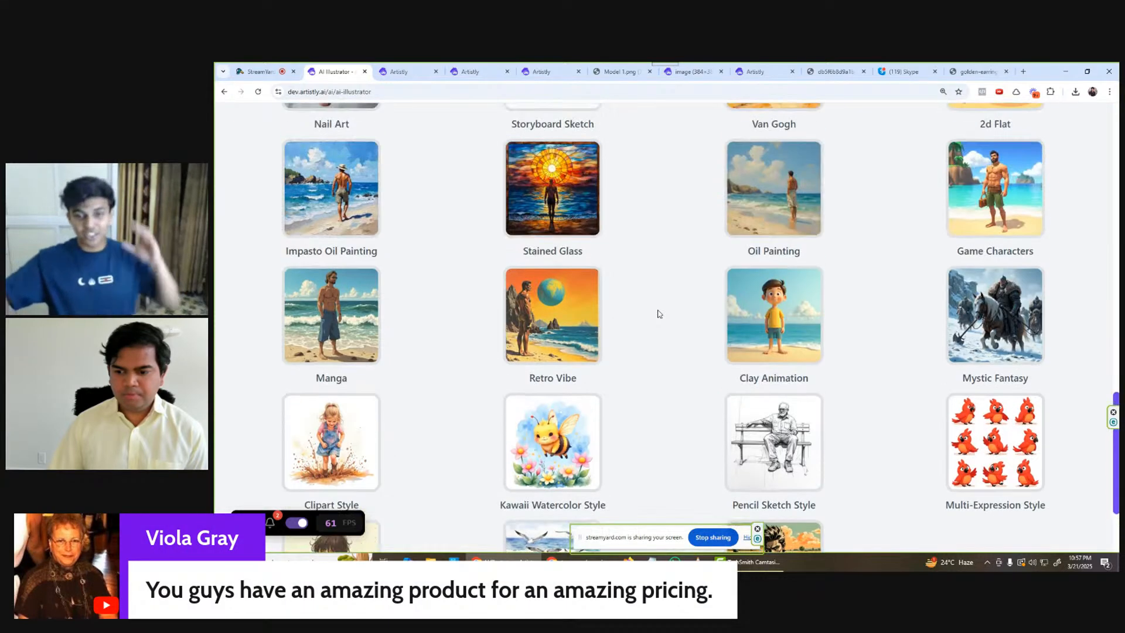
scroll(658, 313, "down", 3)
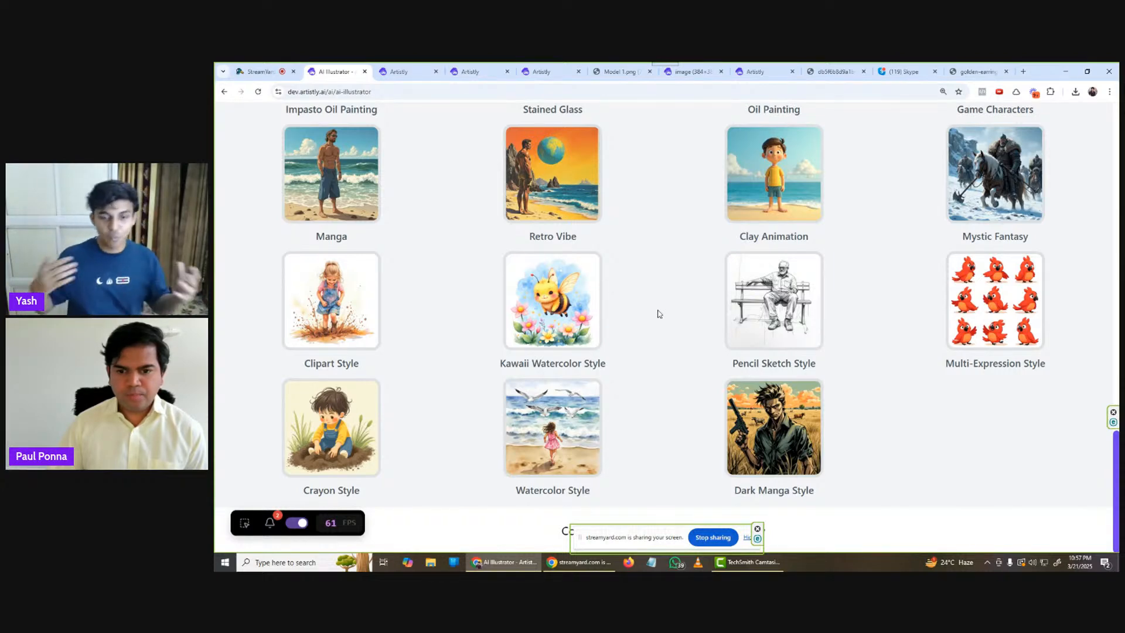
scroll(644, 299, "up", 4)
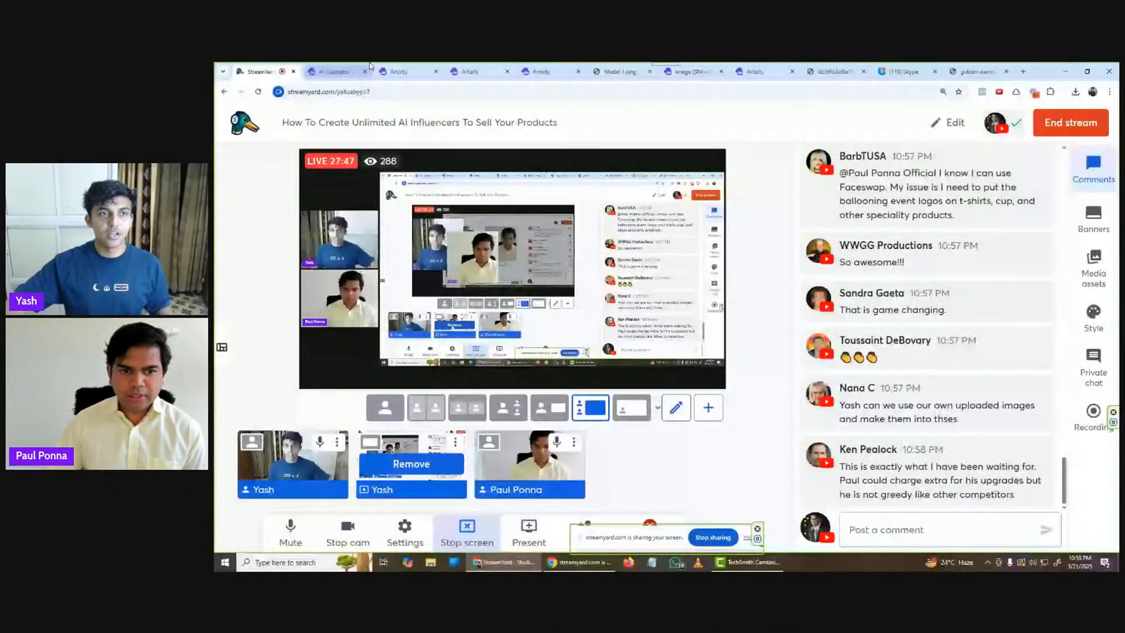
left_click(327, 71)
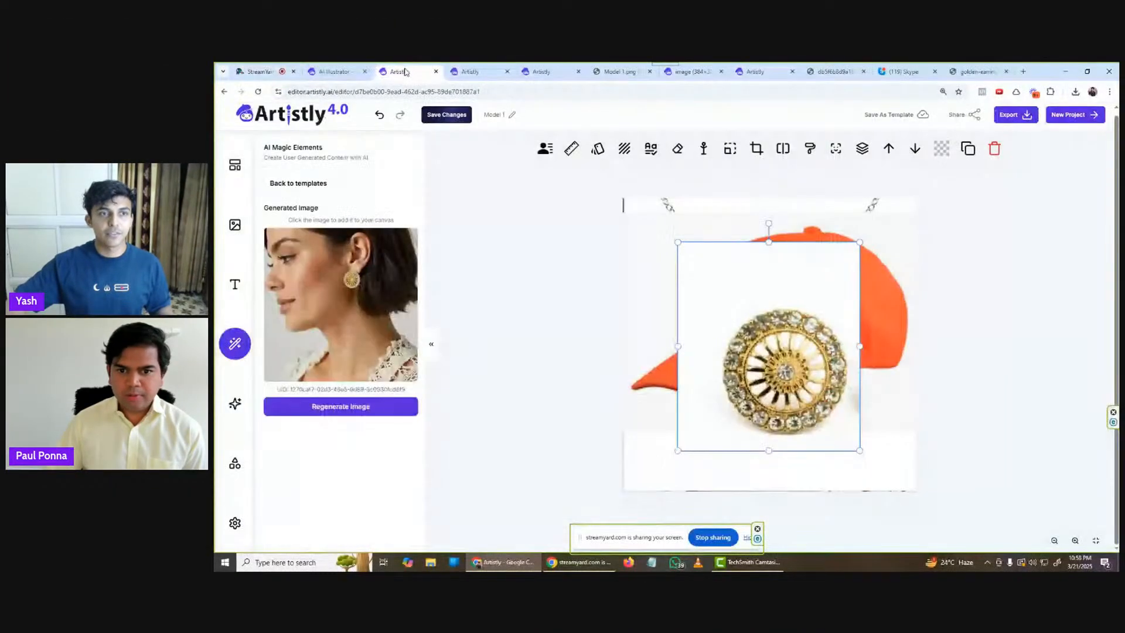
- Switch to the Model 1 editor tab, return to the ready-made Magic Elements templates and view glasses, necklaces and hair accessories
left_click(256, 71)
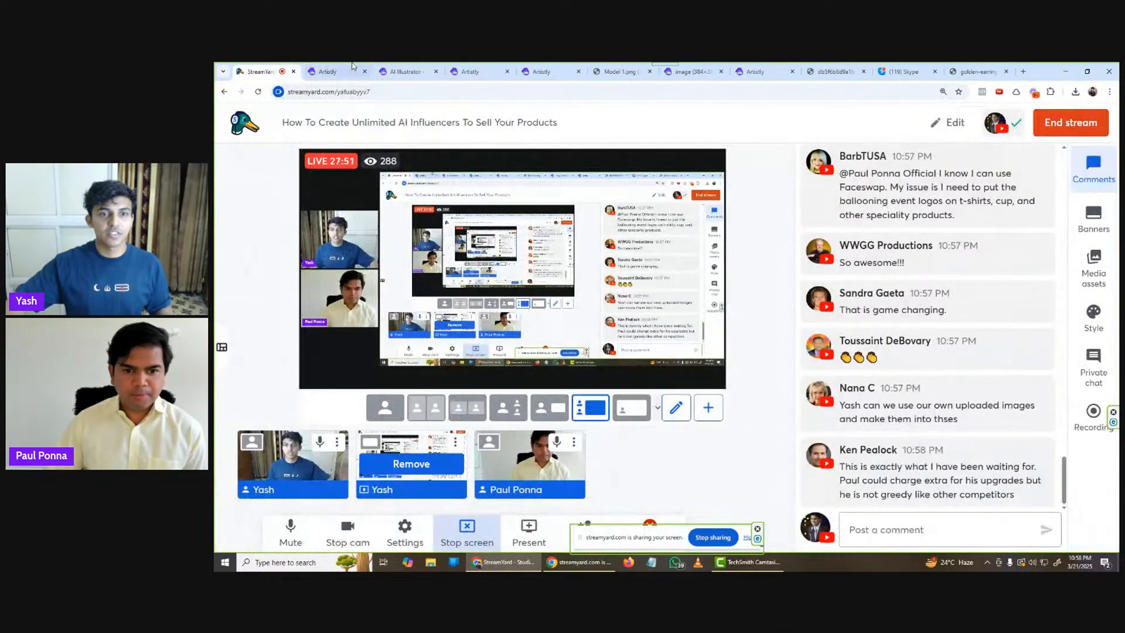
left_click(327, 71)
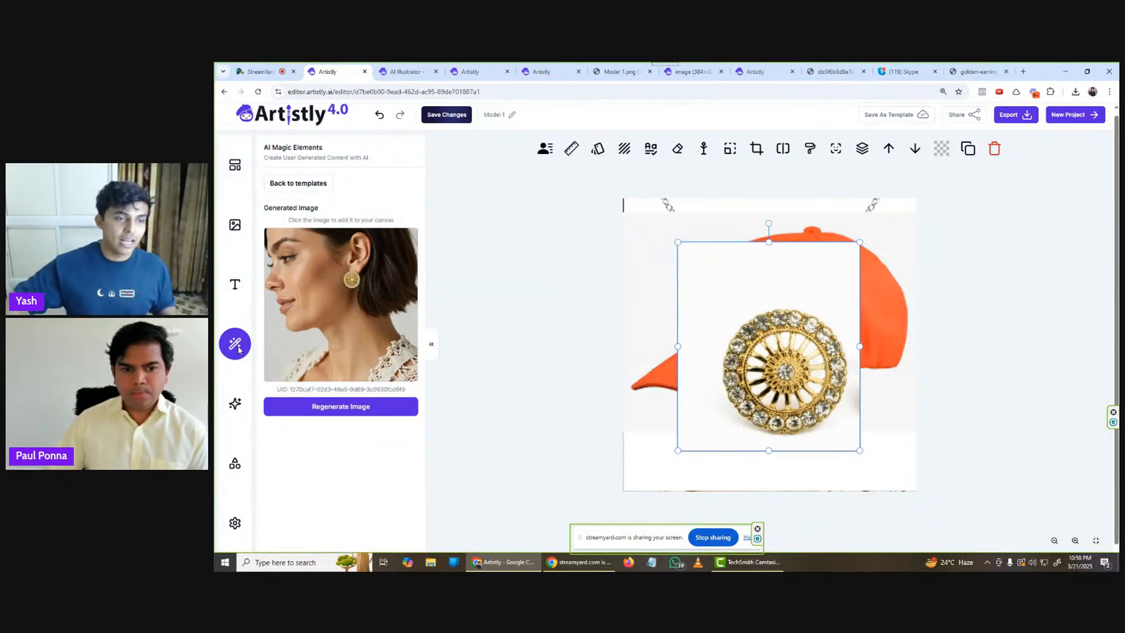
left_click(289, 184)
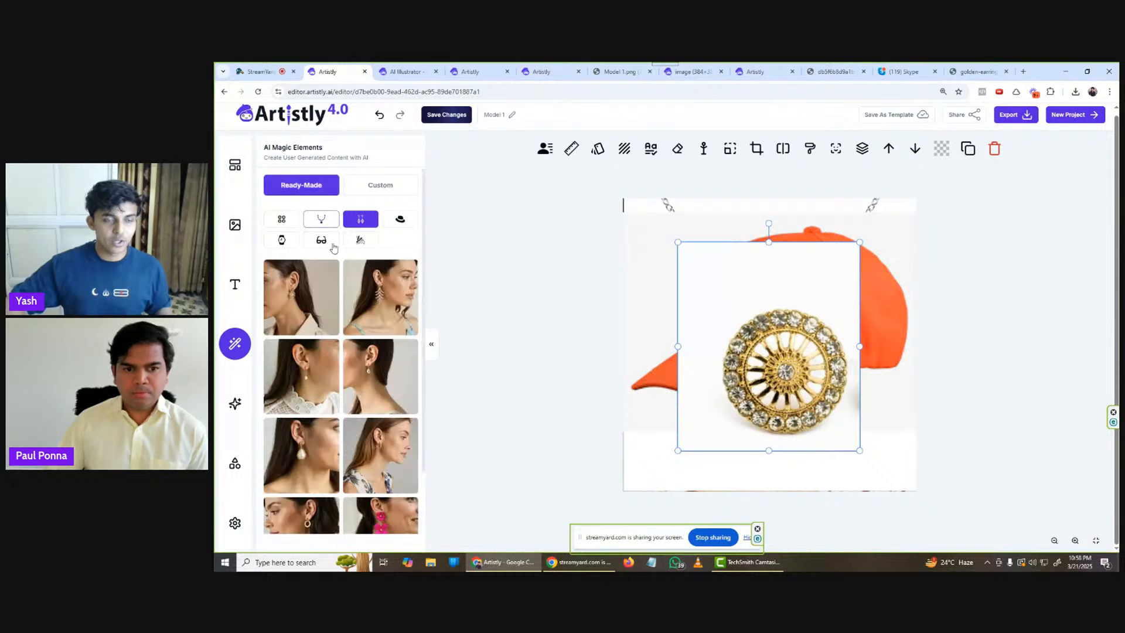
left_click(321, 246)
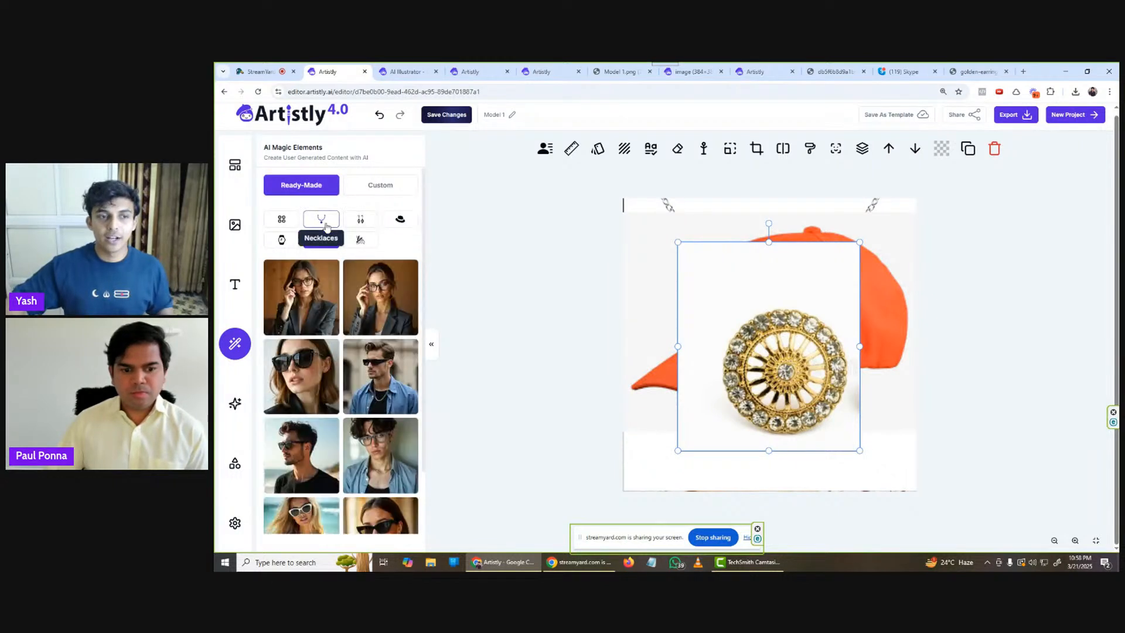
left_click(326, 227)
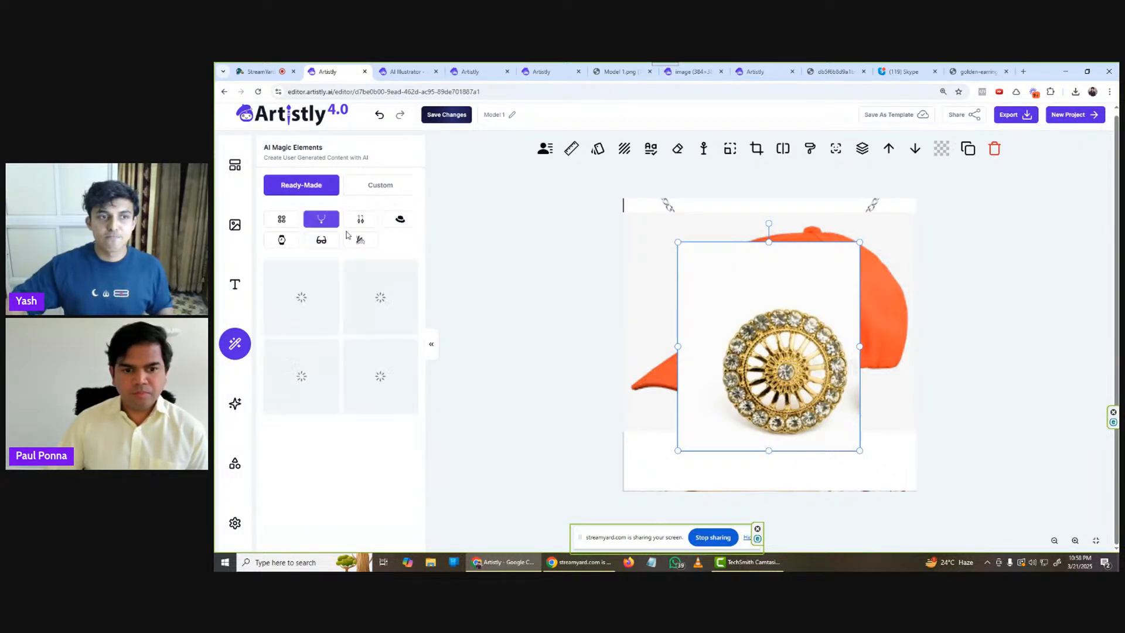
left_click(351, 242)
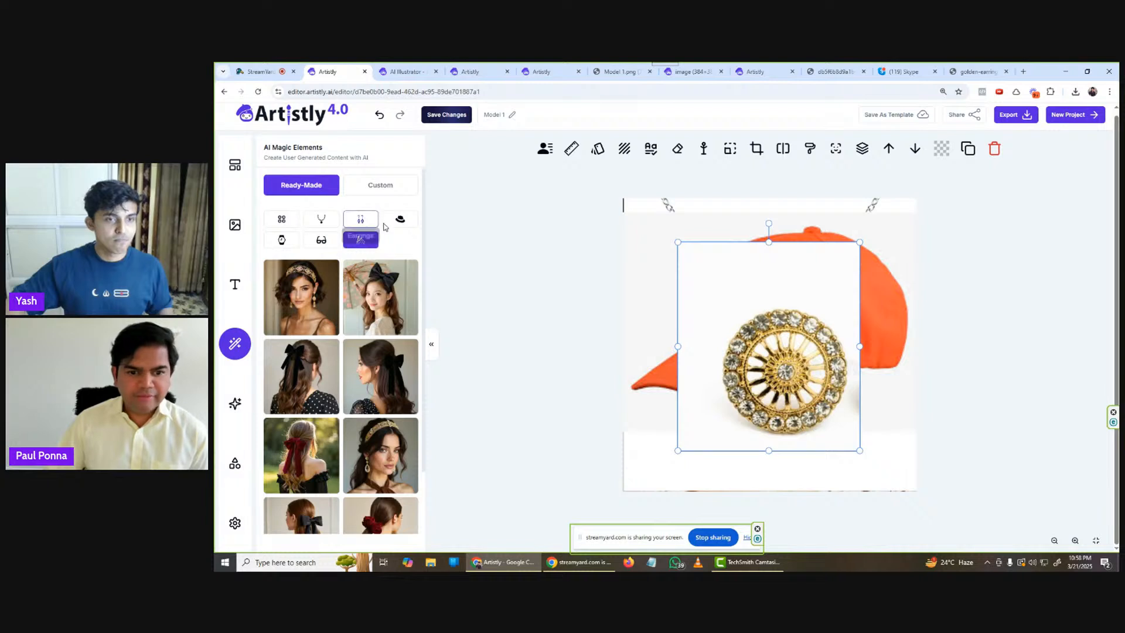
left_click(282, 219)
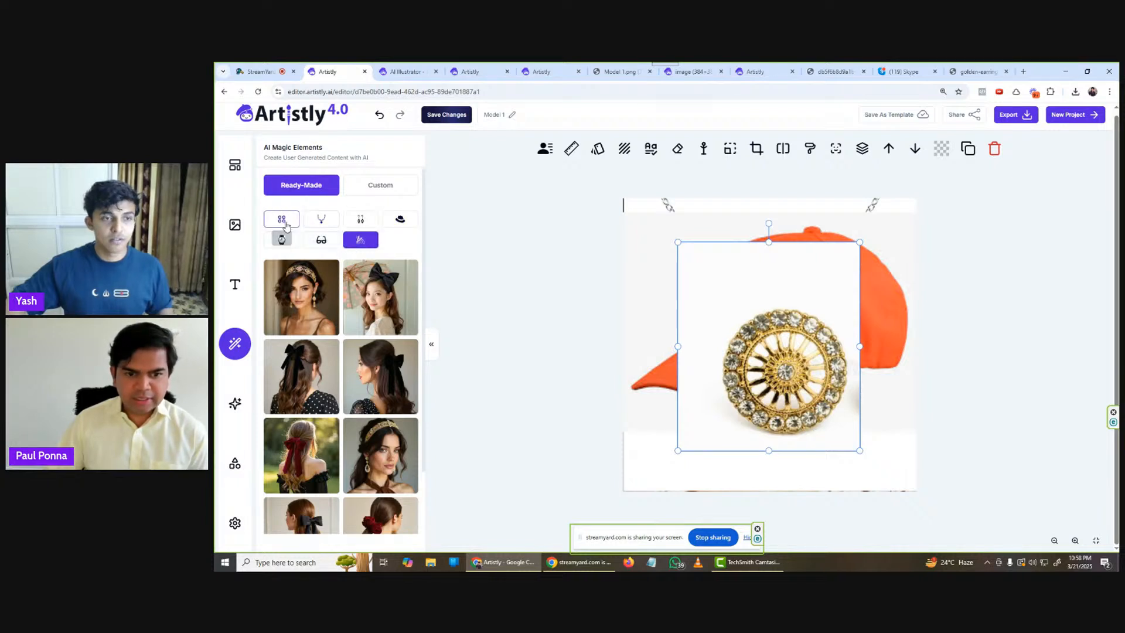
- Look through the necklace, earring, hat, bracelet and watch, glasses and hair accessory template categories in turn
left_click(317, 223)
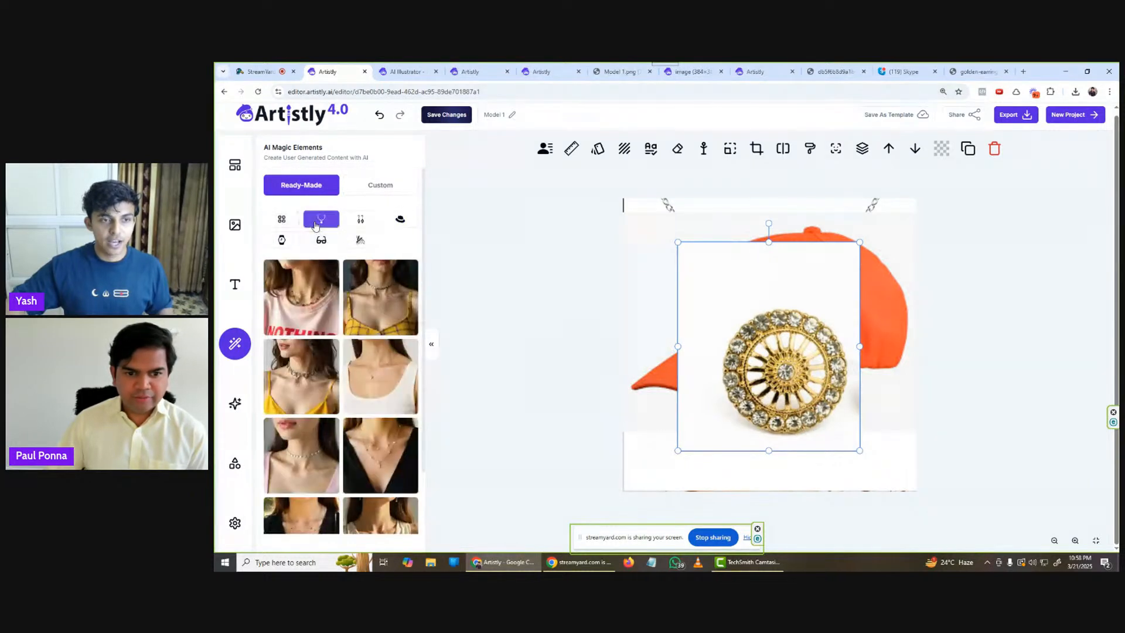
left_click(362, 225)
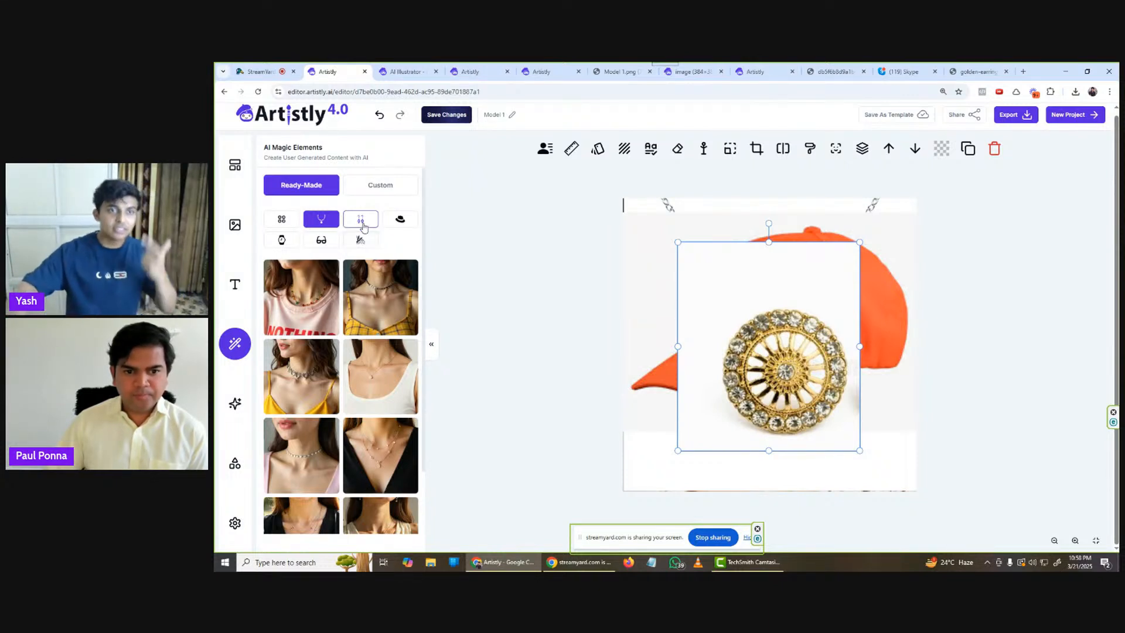
left_click(407, 223)
left_click(282, 240)
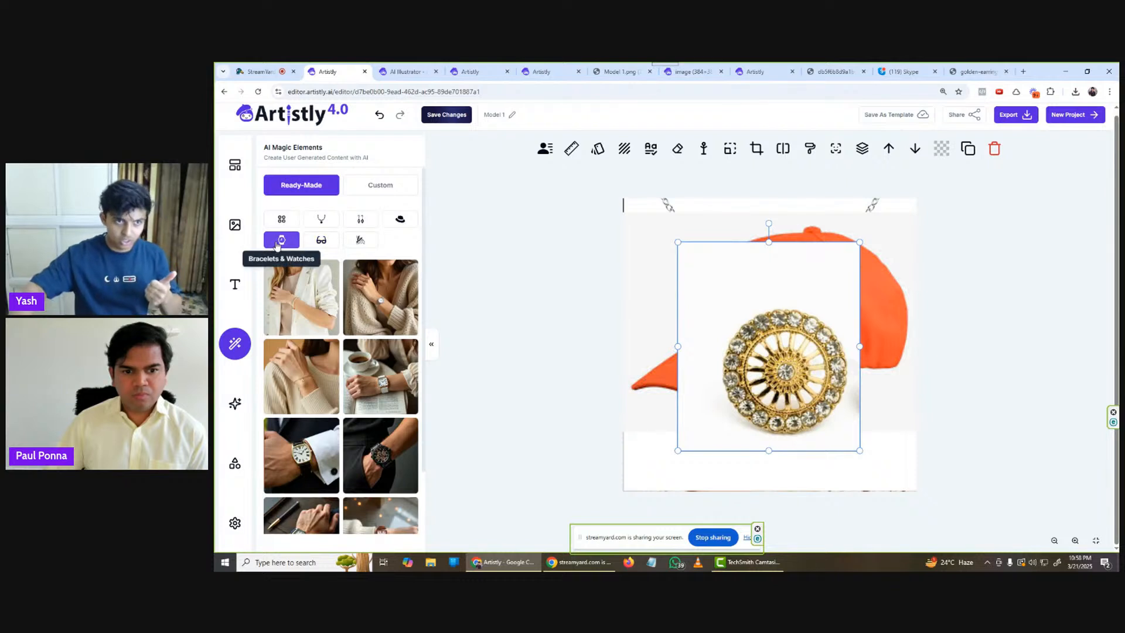
left_click(321, 239)
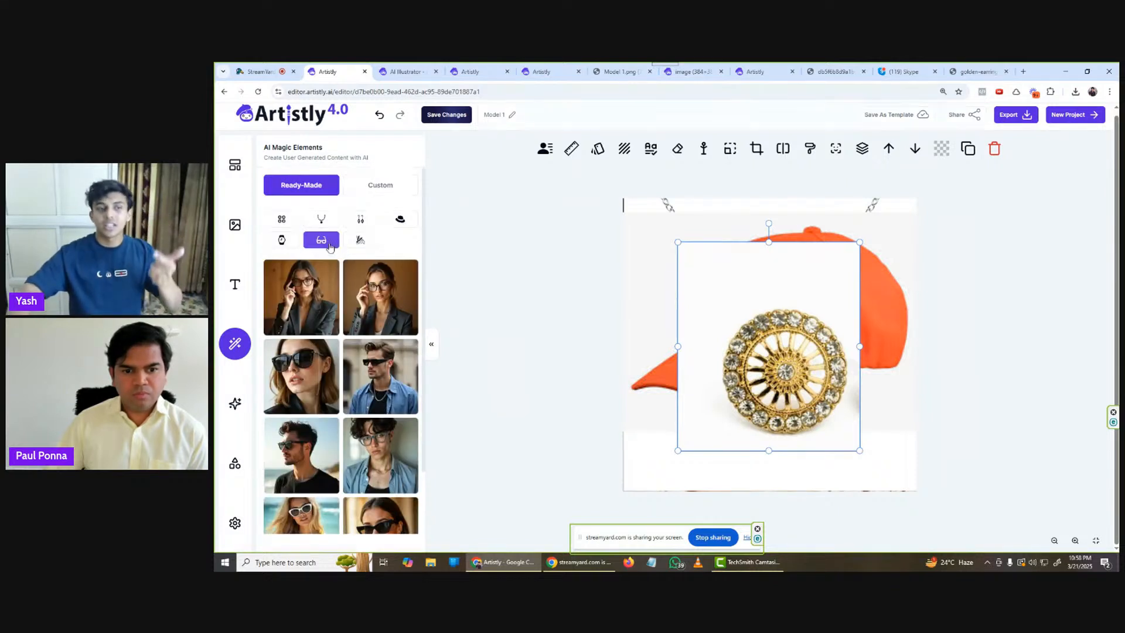
left_click(356, 246)
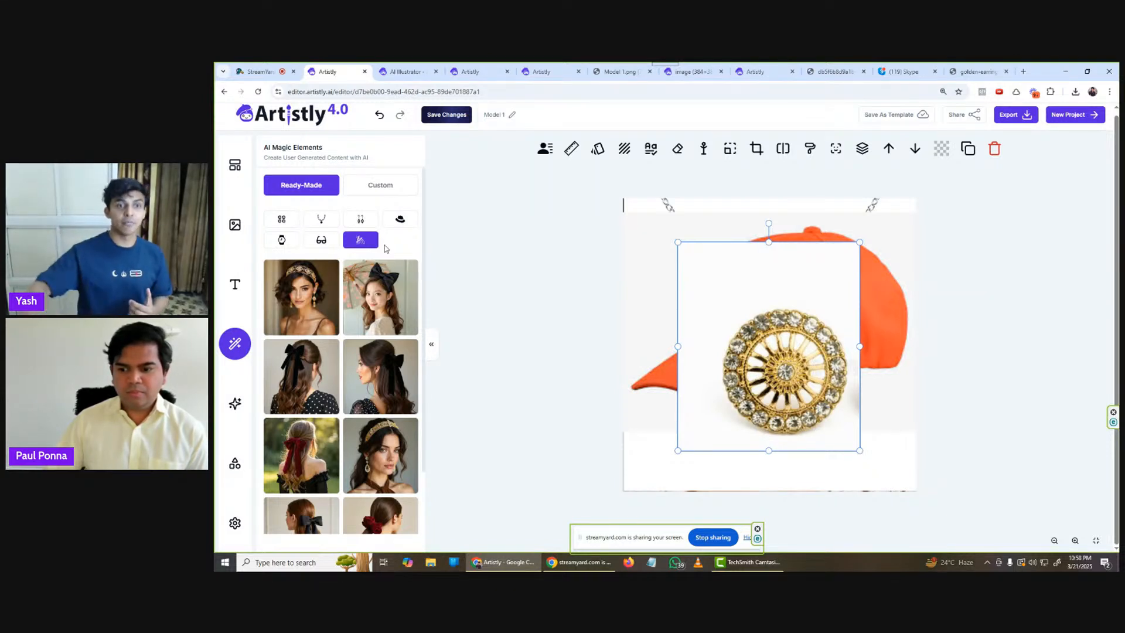
- View the custom model image upload option, return to the ready-made templates and show the earrings category
left_click(381, 185)
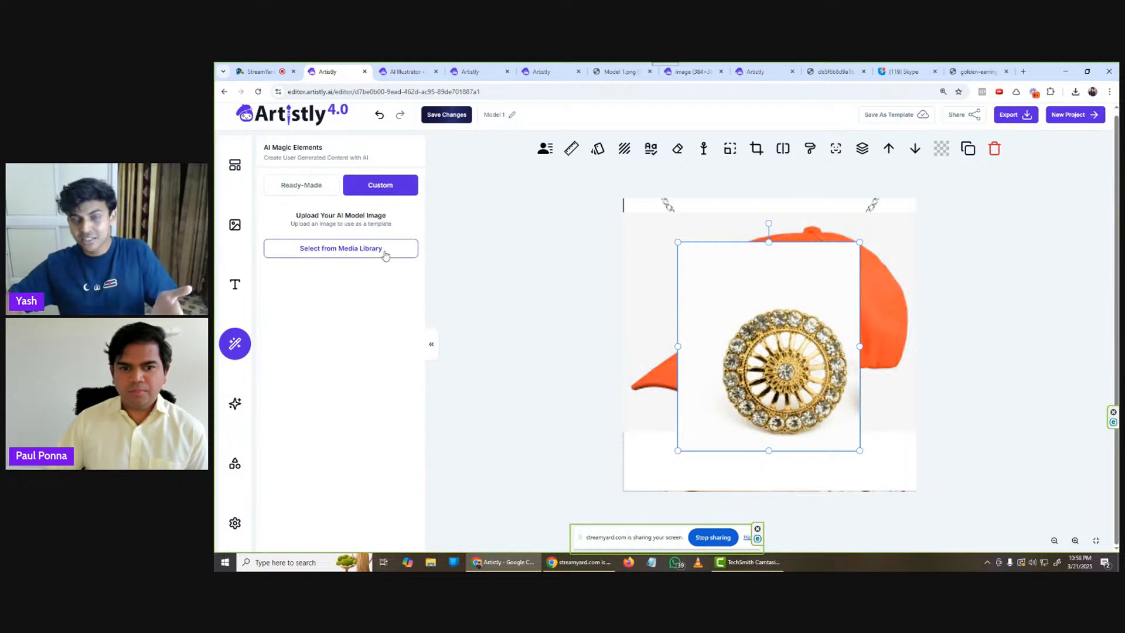
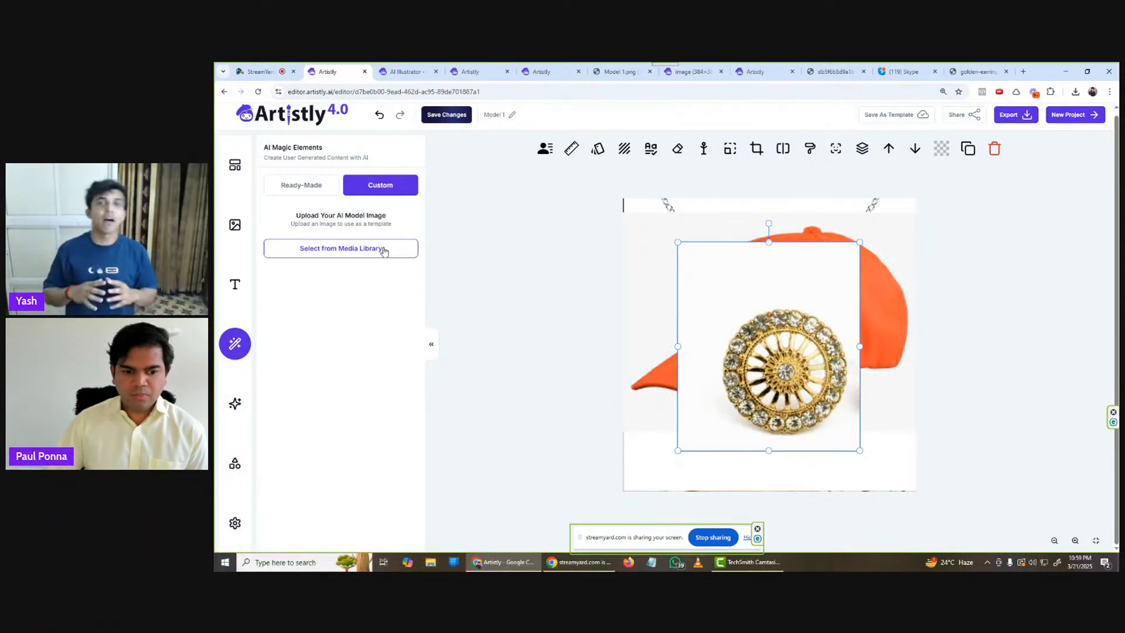
left_click(301, 185)
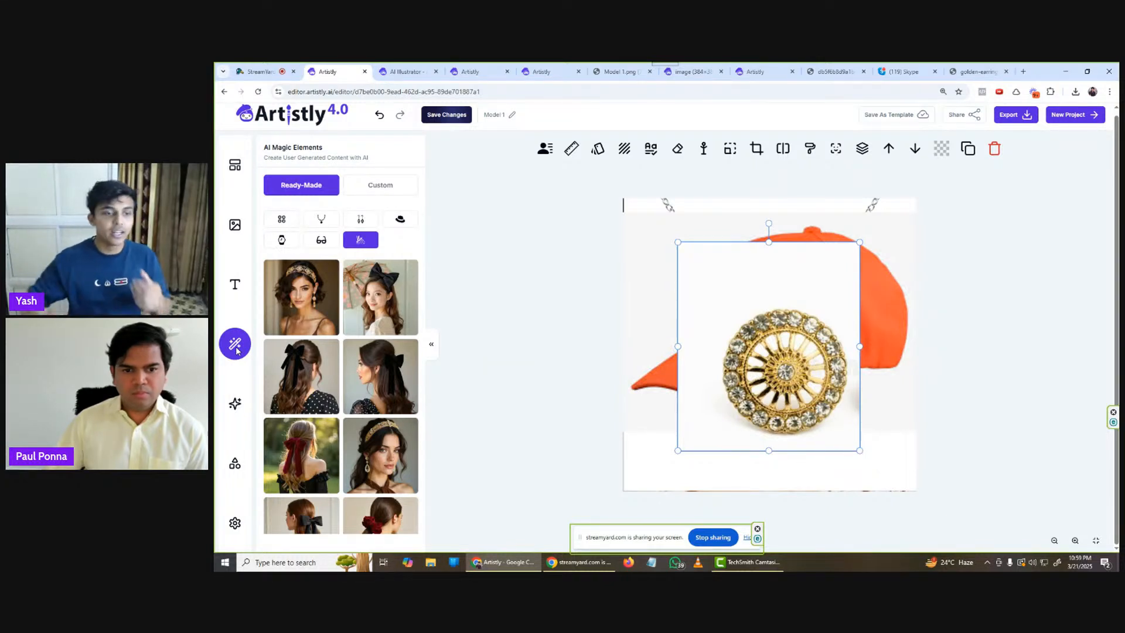
scroll(328, 375, "down", 2)
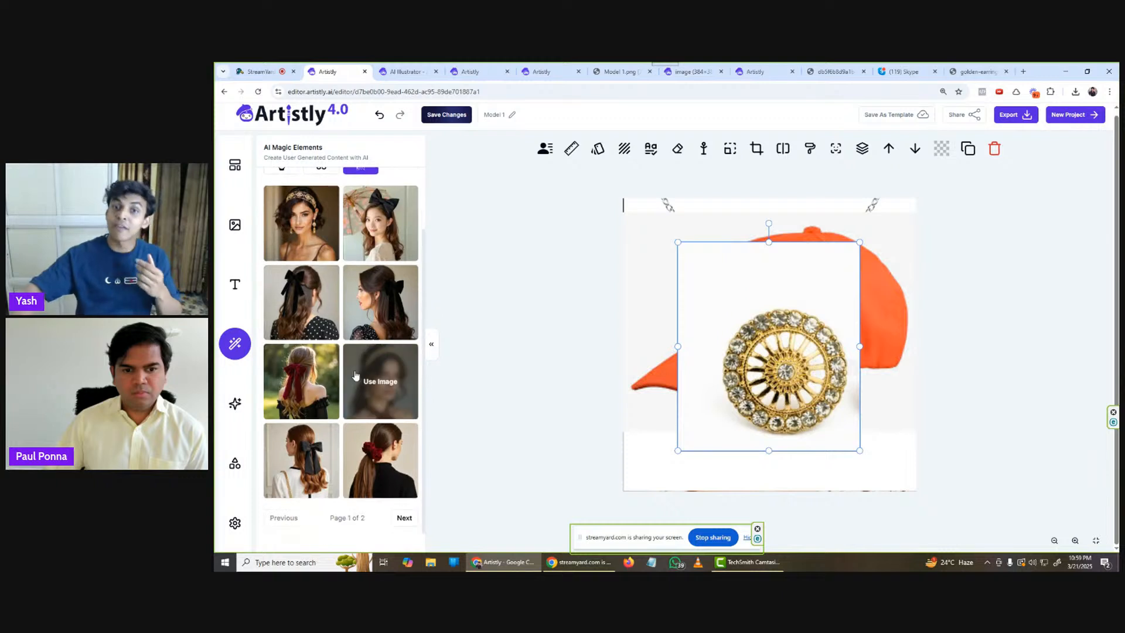
scroll(302, 381, "up", 2)
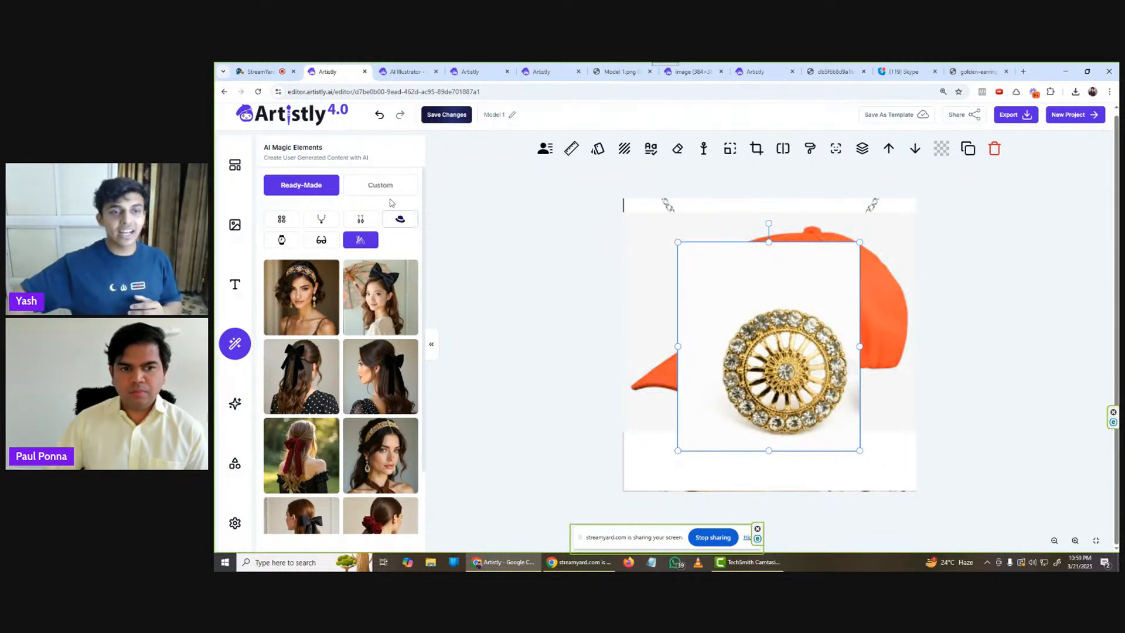
left_click(370, 222)
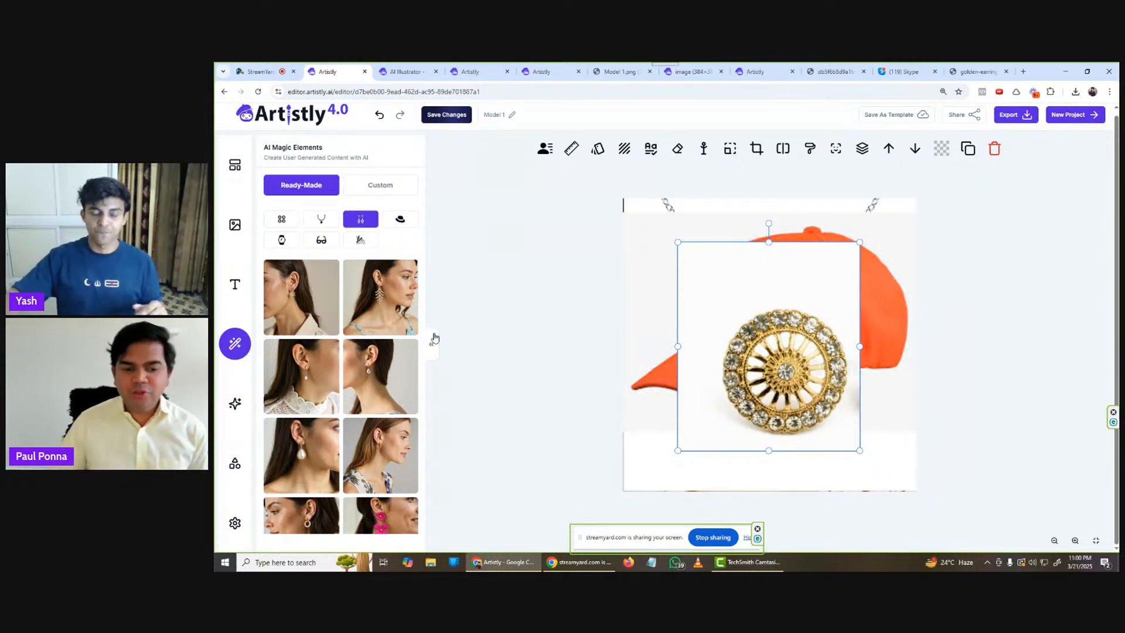
- Clear the cap, earring and model images off the Model 1 canvas to leave it blank
key("Delete")
left_click(691, 316)
key("Delete")
left_click(738, 324)
key("Delete")
key("ctrl+z")
key("ctrl+z")
key("ctrl+z")
key("ctrl+z")
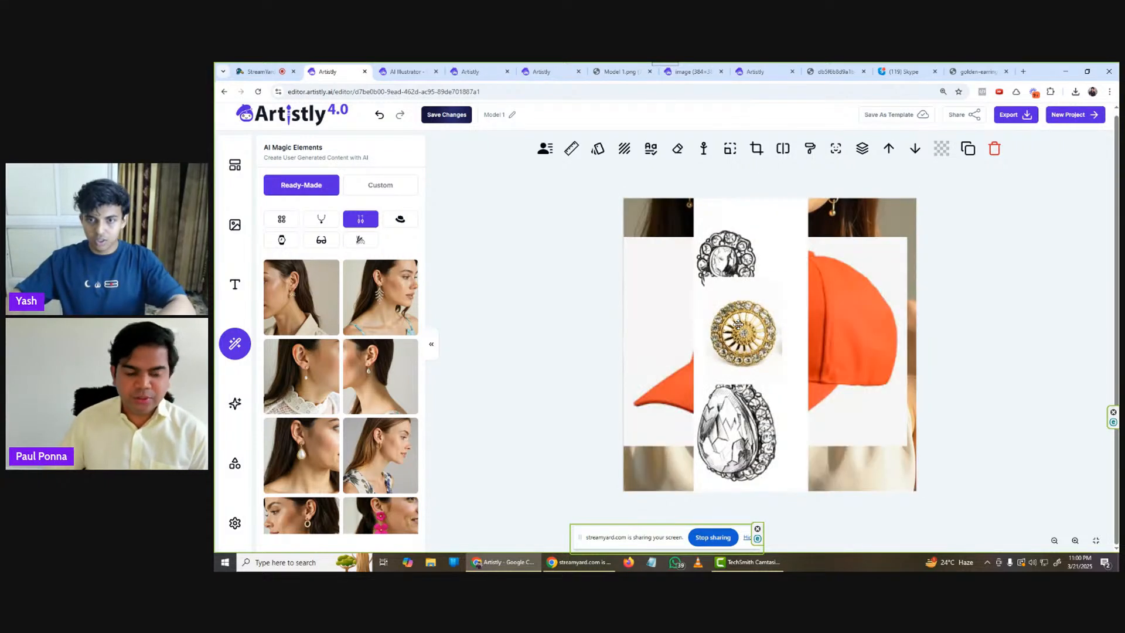
key("ctrl+z")
key("ctrl+z")
scroll(375, 363, "down", 5)
scroll(364, 352, "up", 5)
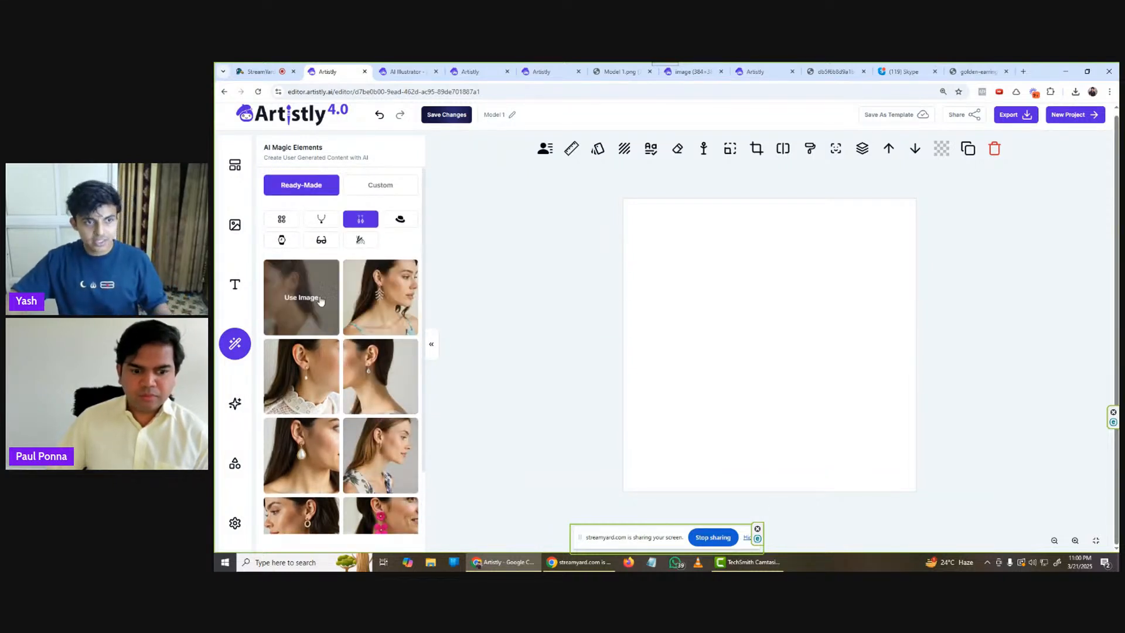
- Generate a 1:1 image in AI Designer from the prompt "american man standing on the beach"
scroll(369, 334, "up", 1)
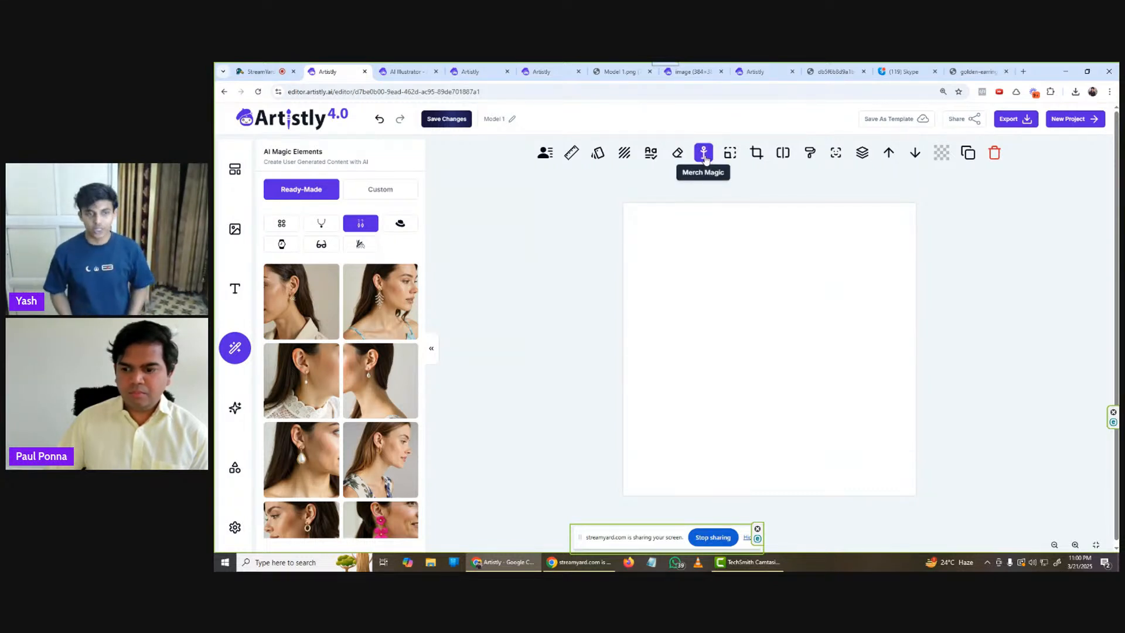
left_click(235, 407)
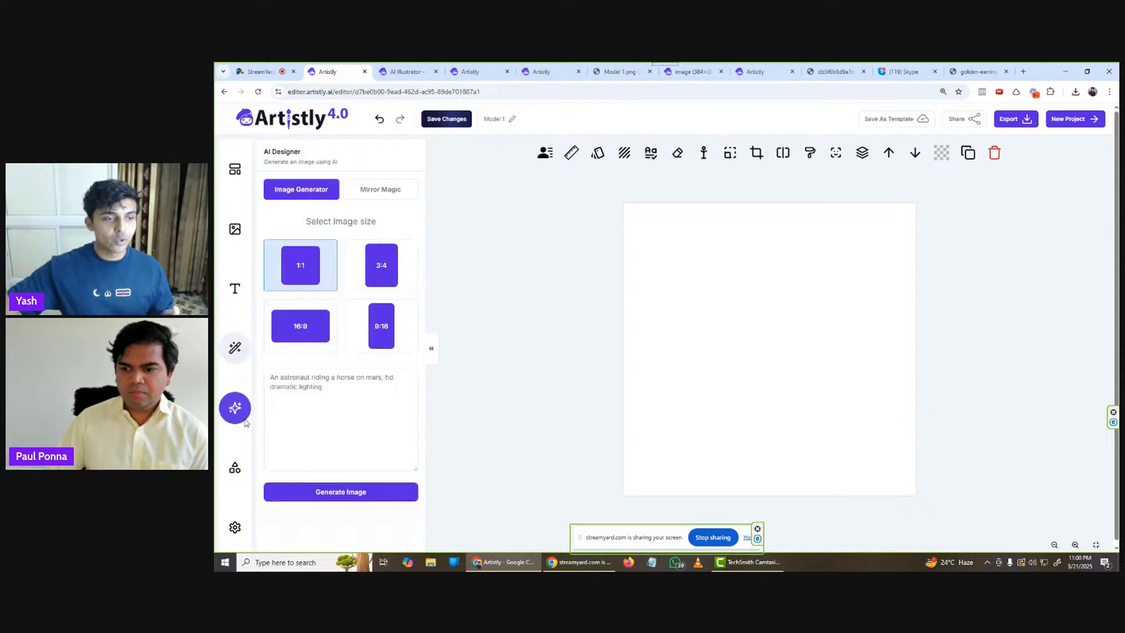
left_click(309, 404)
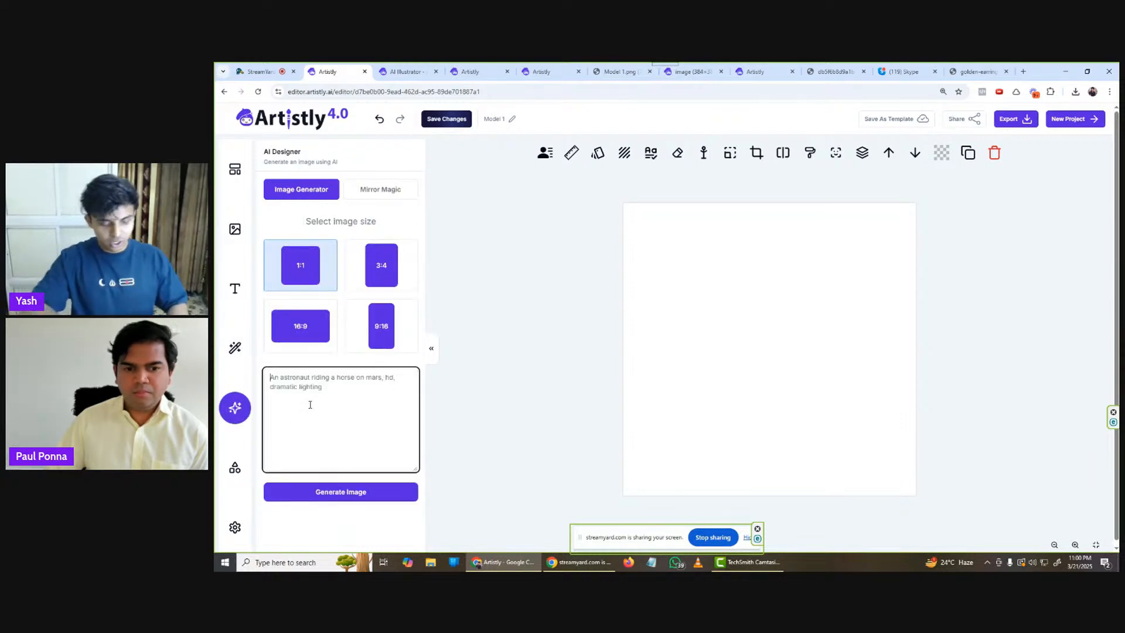
type("american man standing on the beach")
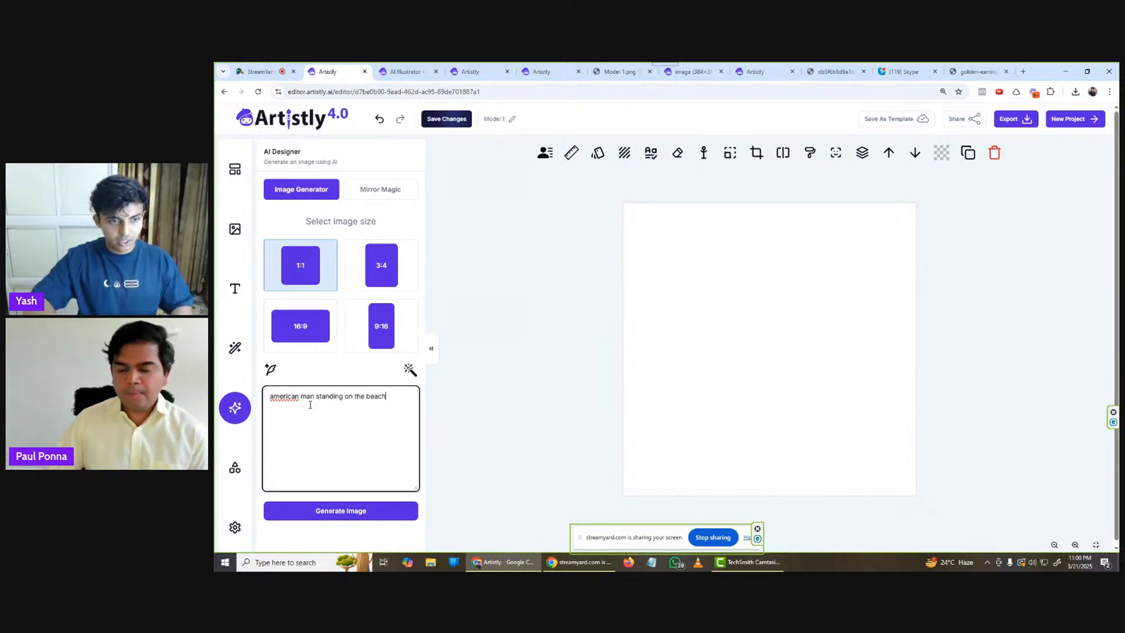
left_click(383, 509)
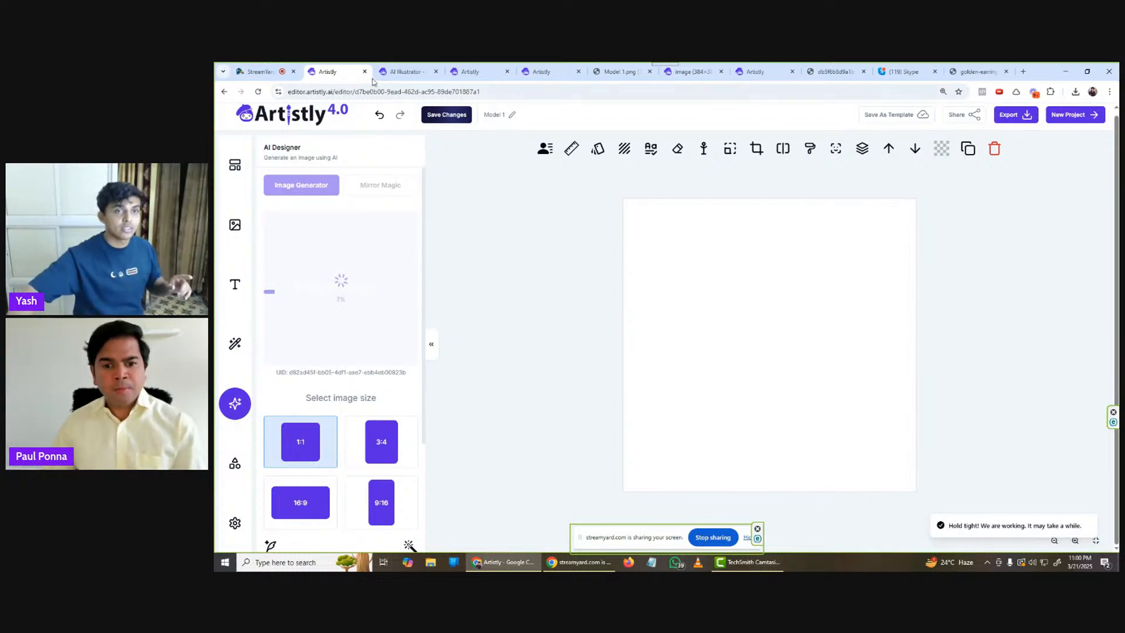
- Switch to the dashboard tab and view the Stock Photography category of Perfect Text & Hands Image Designer and the AI Illustrator styles
left_click(405, 72)
scroll(474, 255, "up", 10)
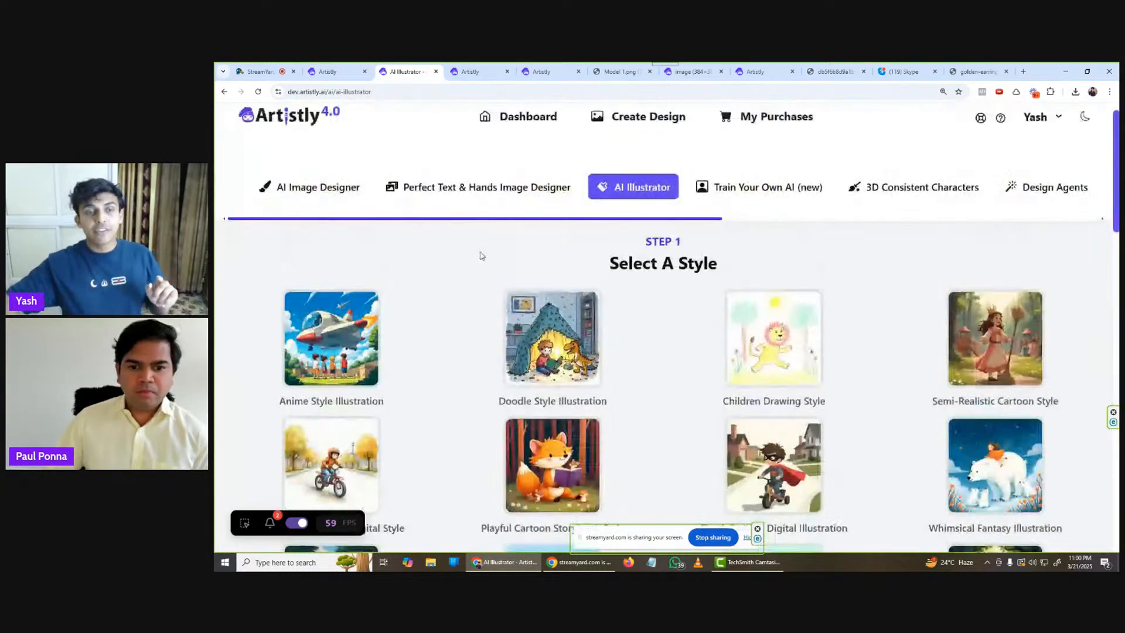
left_click(488, 215)
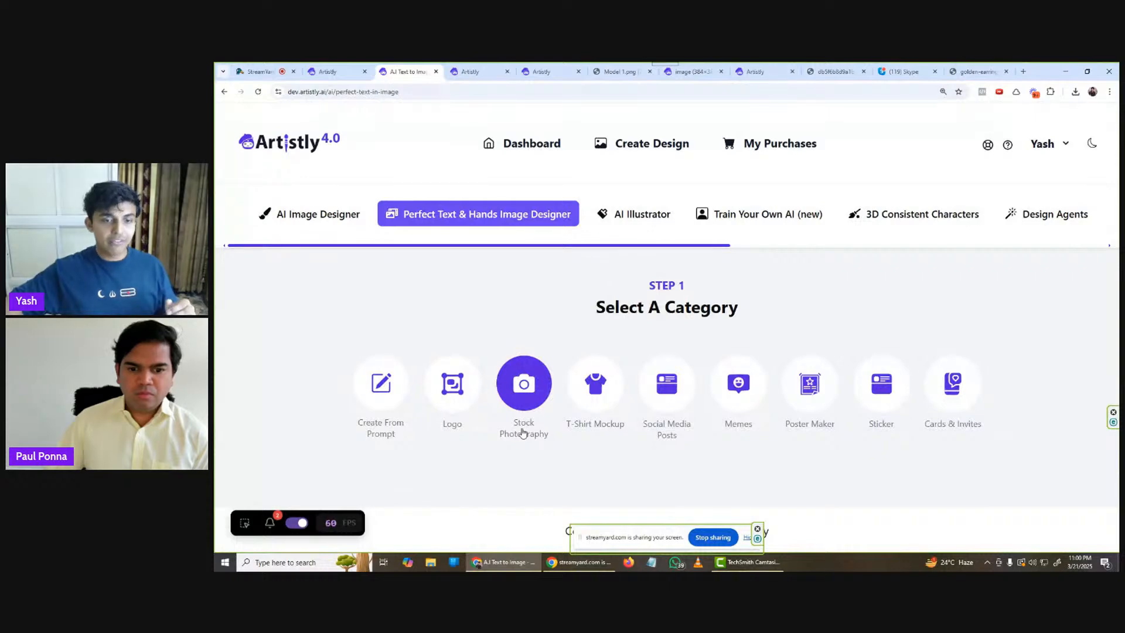
left_click(522, 375)
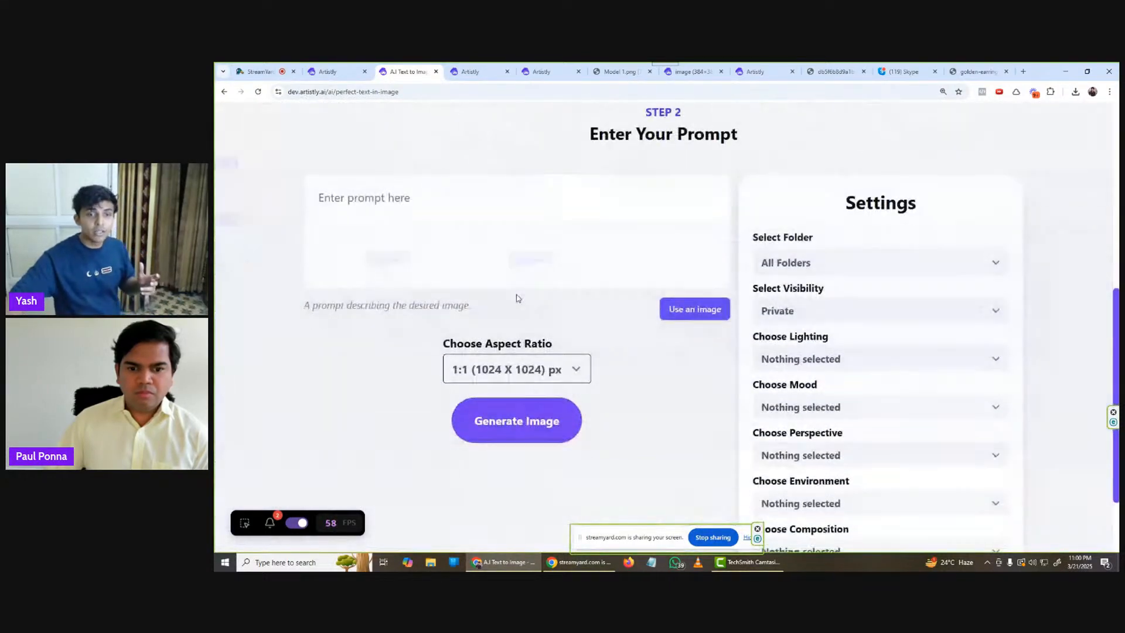
left_click(343, 68)
left_click(413, 70)
scroll(443, 218, "up", 7)
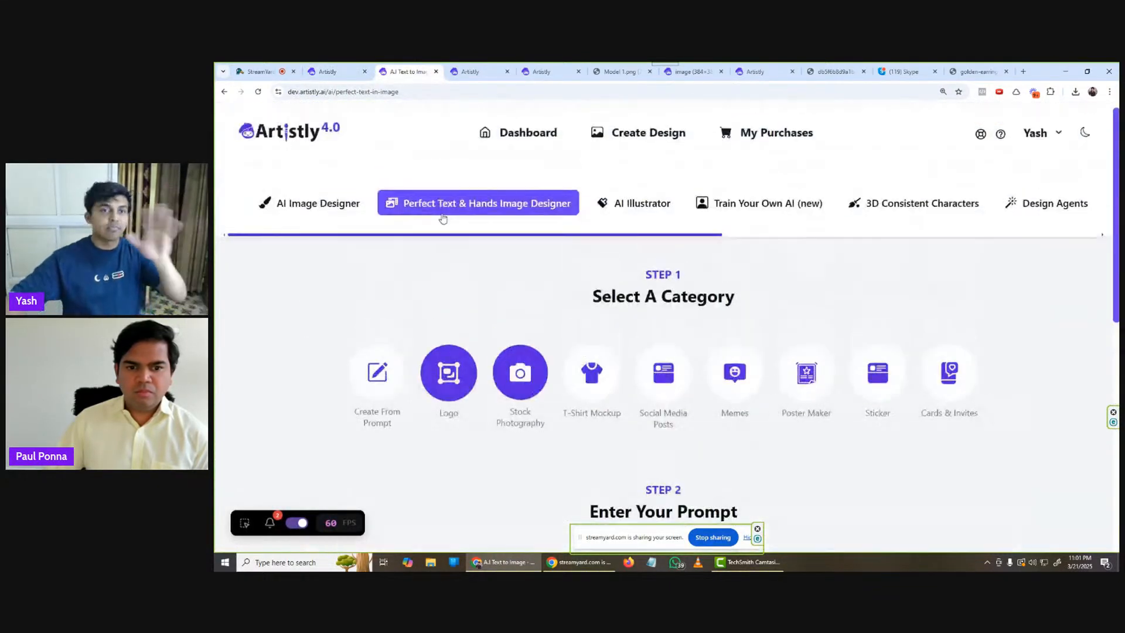
left_click(638, 205)
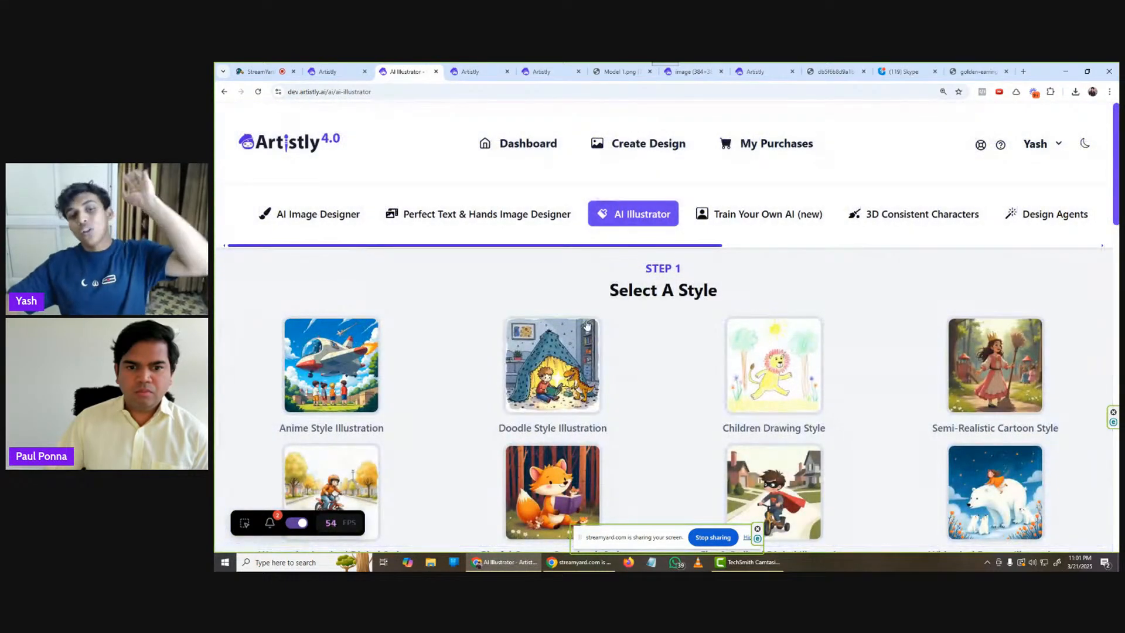
- Add "wearing tshirt" to the beach man prompt in the editor, generate the image again and return to the AI Illustrator tab
left_click(350, 70)
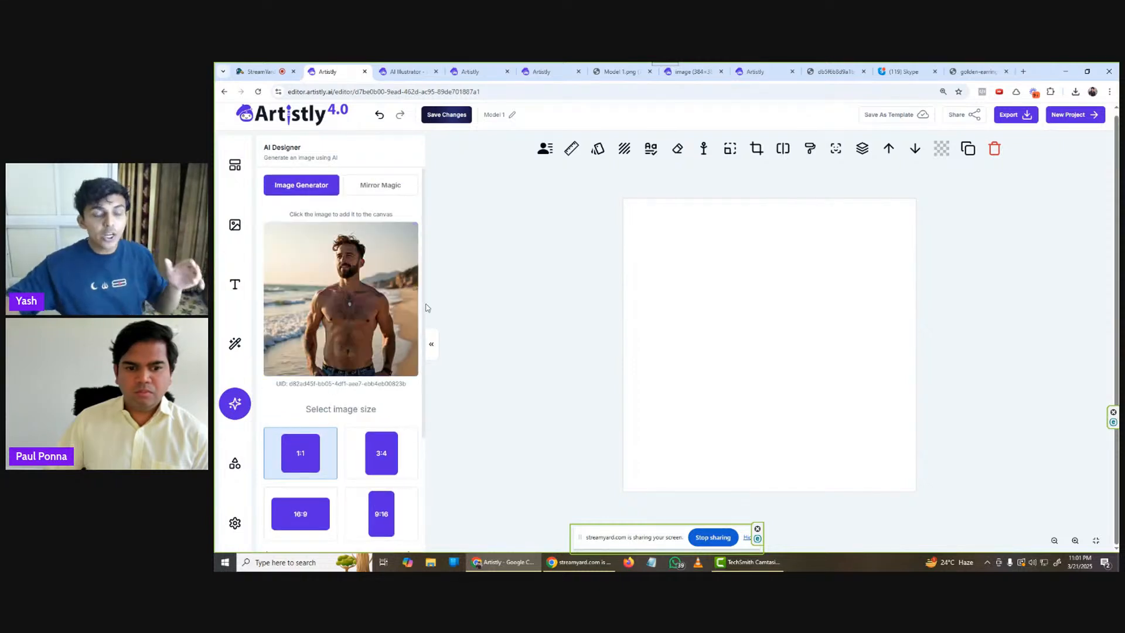
scroll(404, 283, "down", 3)
left_click(395, 420)
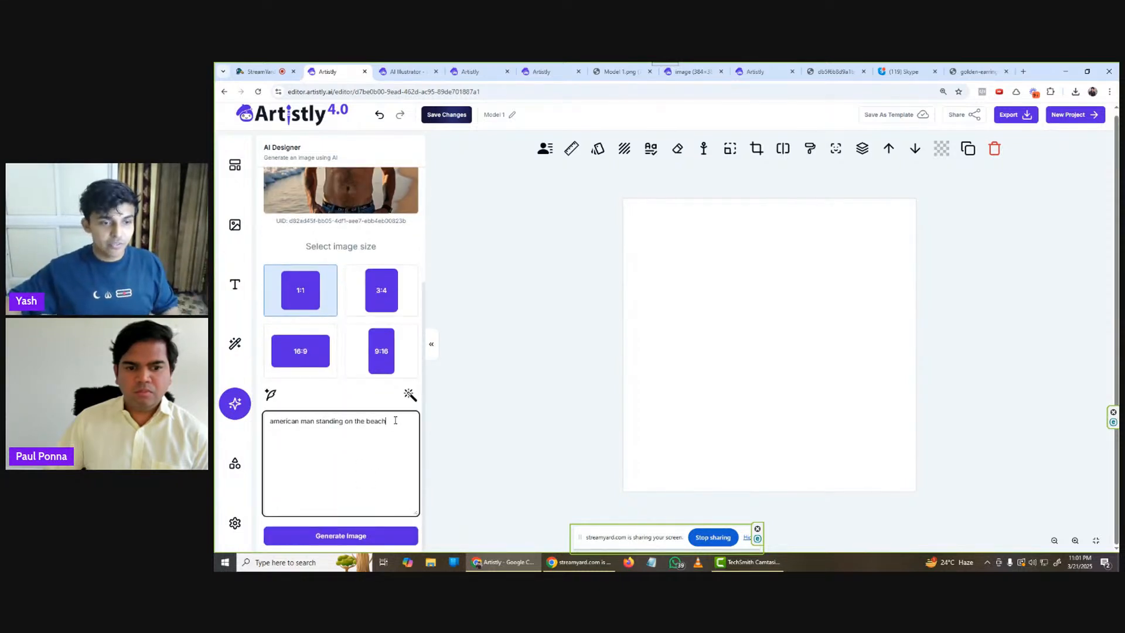
type("wearing tshirt")
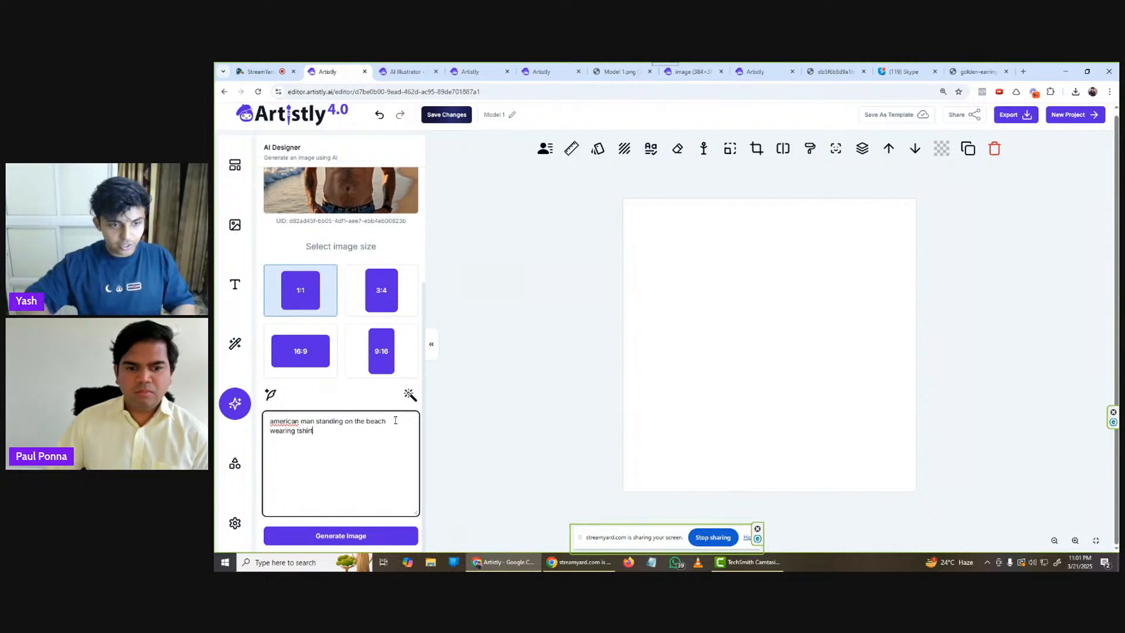
left_click(378, 535)
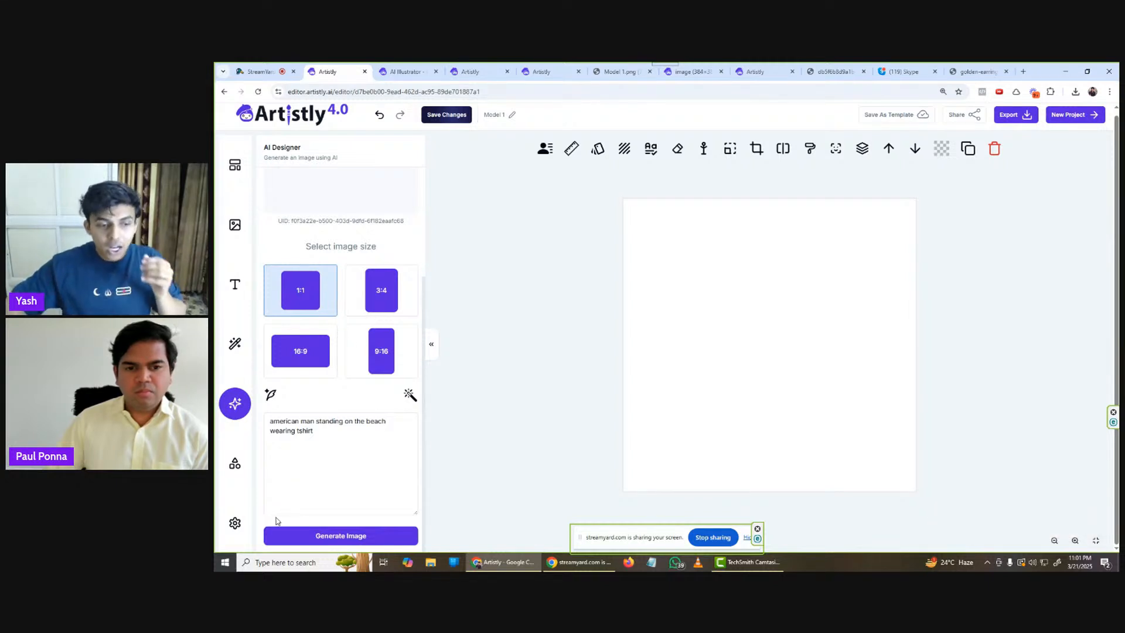
left_click(404, 72)
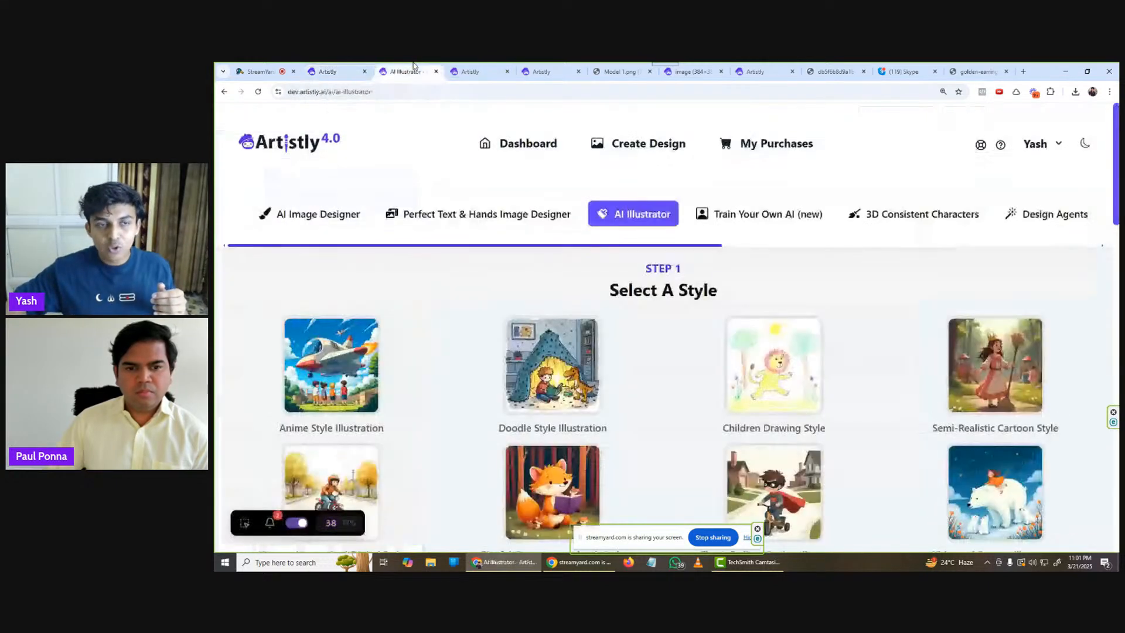
- Check the progress of the beach man image in the editor while viewing the AI Illustrator styles
scroll(597, 324, "down", 2)
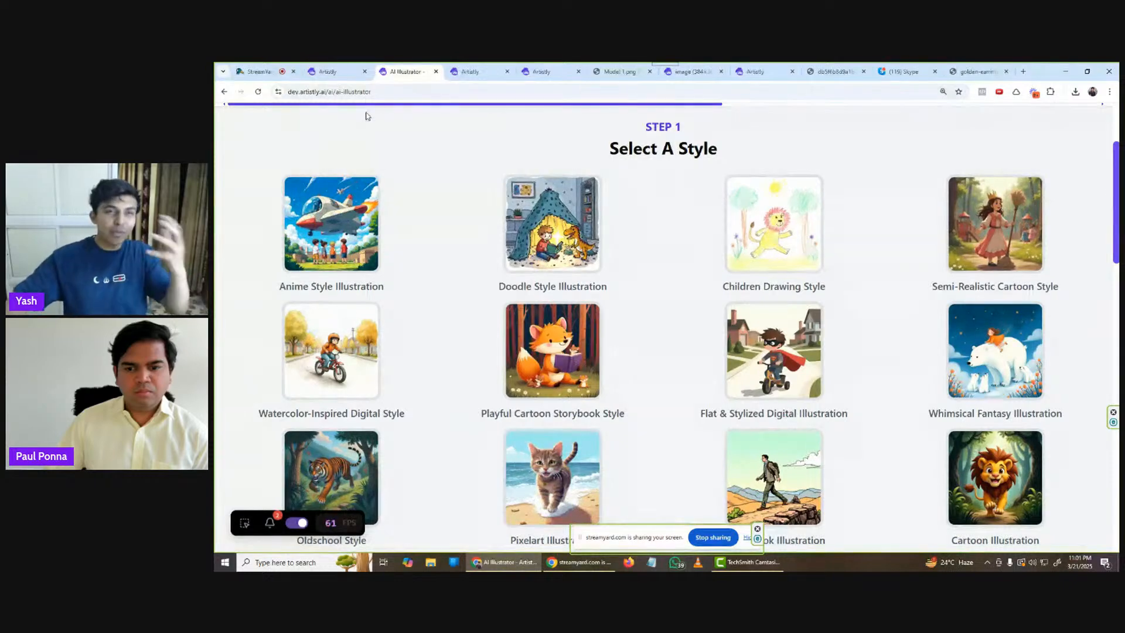
left_click(328, 72)
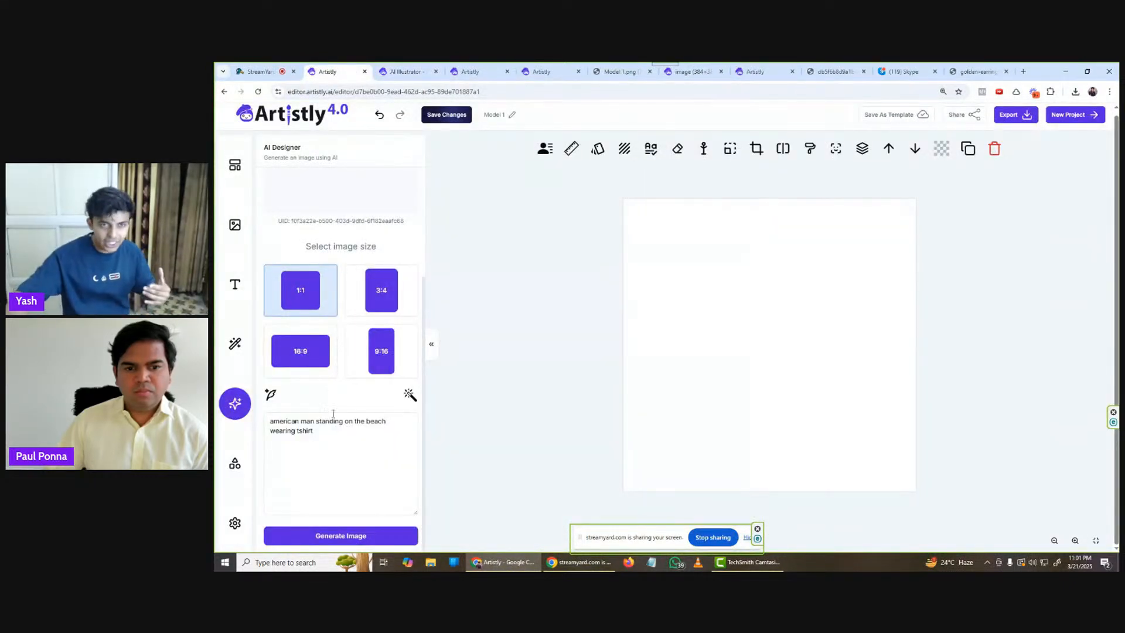
left_click(404, 71)
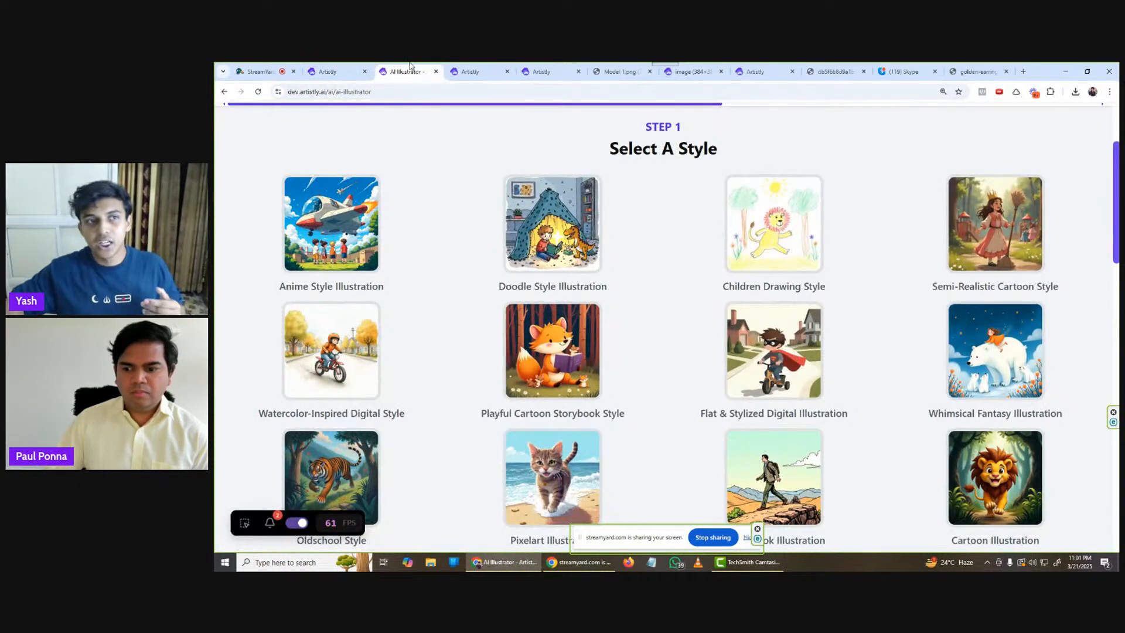
left_click(328, 72)
left_click(283, 534)
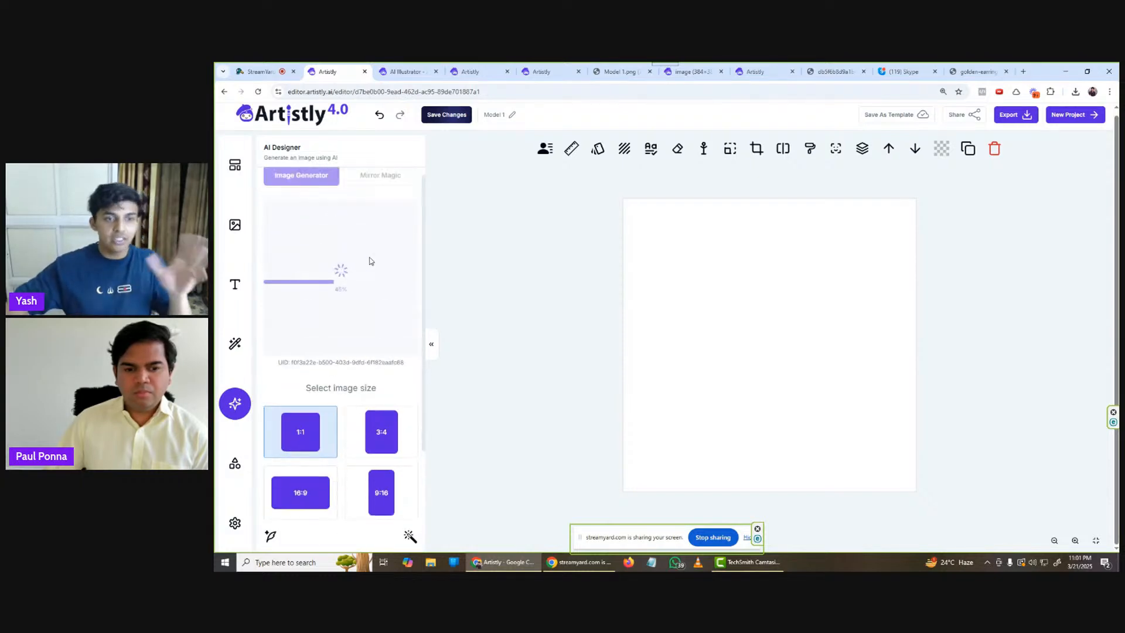
left_click(405, 72)
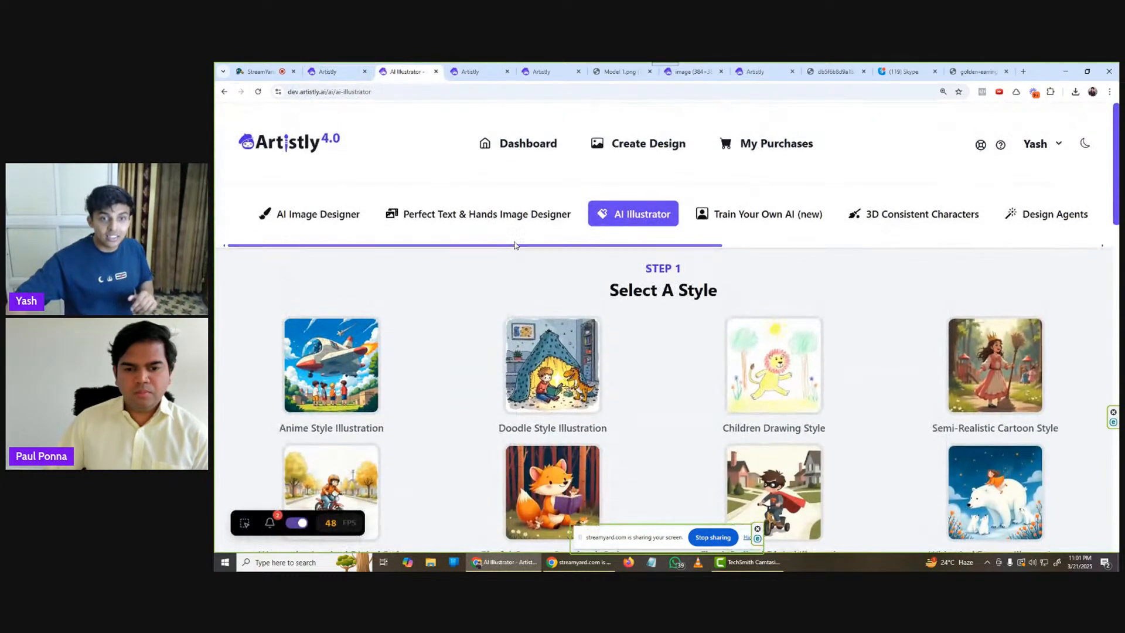
- Open the Stock Photography category of Perfect Text & Hands Image Designer and go to its prompt
left_click(519, 219)
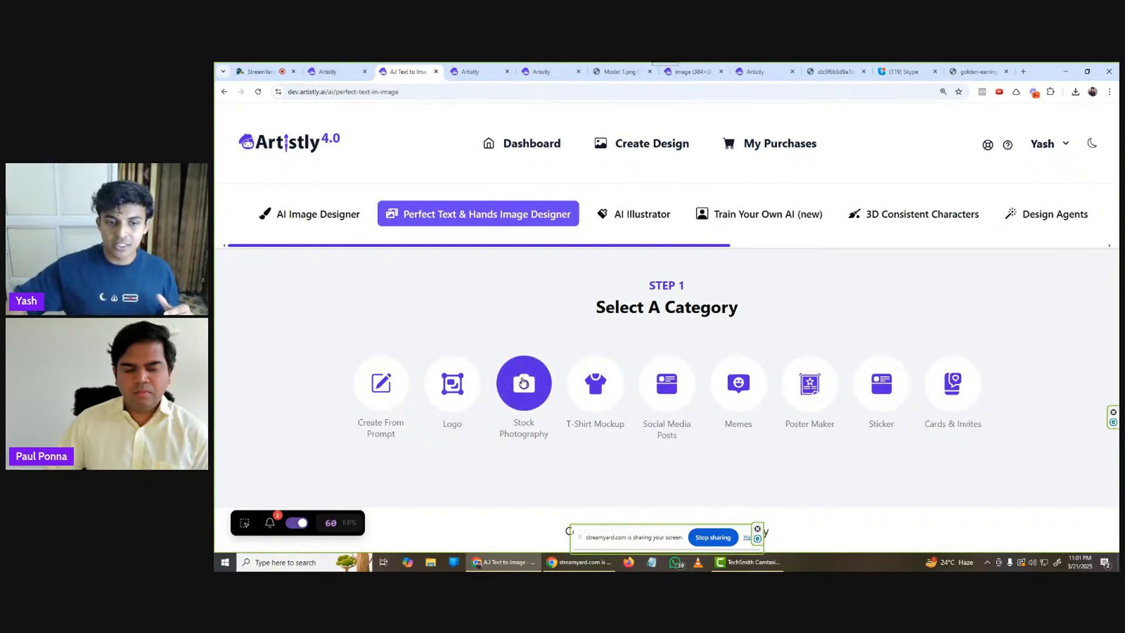
scroll(523, 381, "down", 1)
scroll(523, 381, "down", 6)
left_click(509, 233)
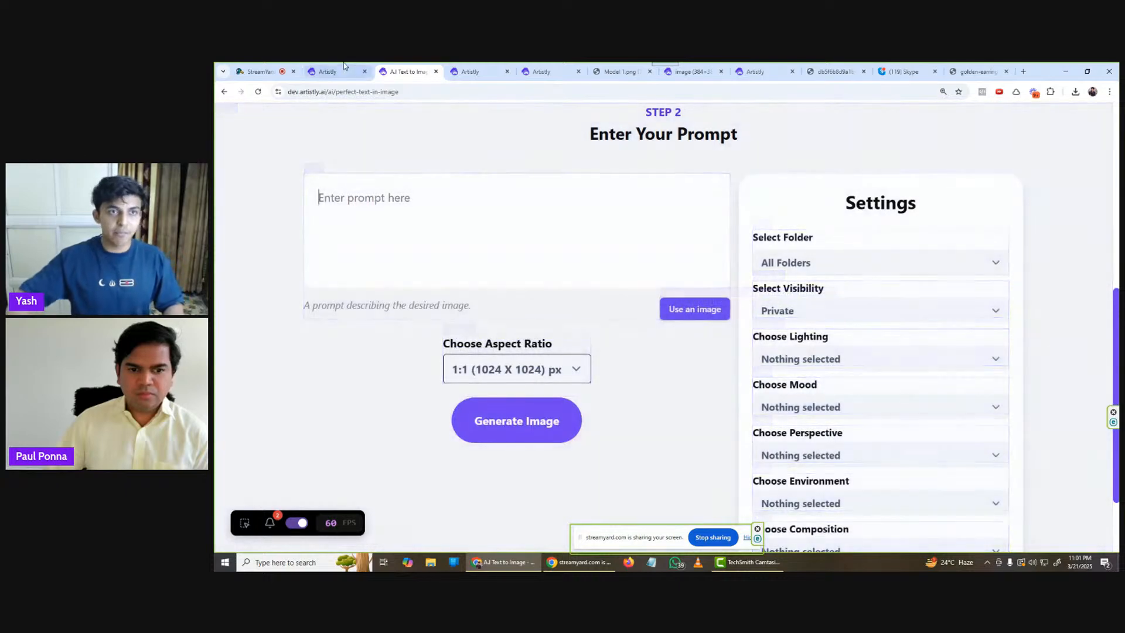
- Copy the prompt "american man standing on the beach wearing tshirt" from the editor into the image designer and generate a 1:1 image
key("ctrl+shift+Tab")
scroll(369, 433, "down", 2)
left_click(354, 445)
key("ctrl+a")
key("ctrl+c")
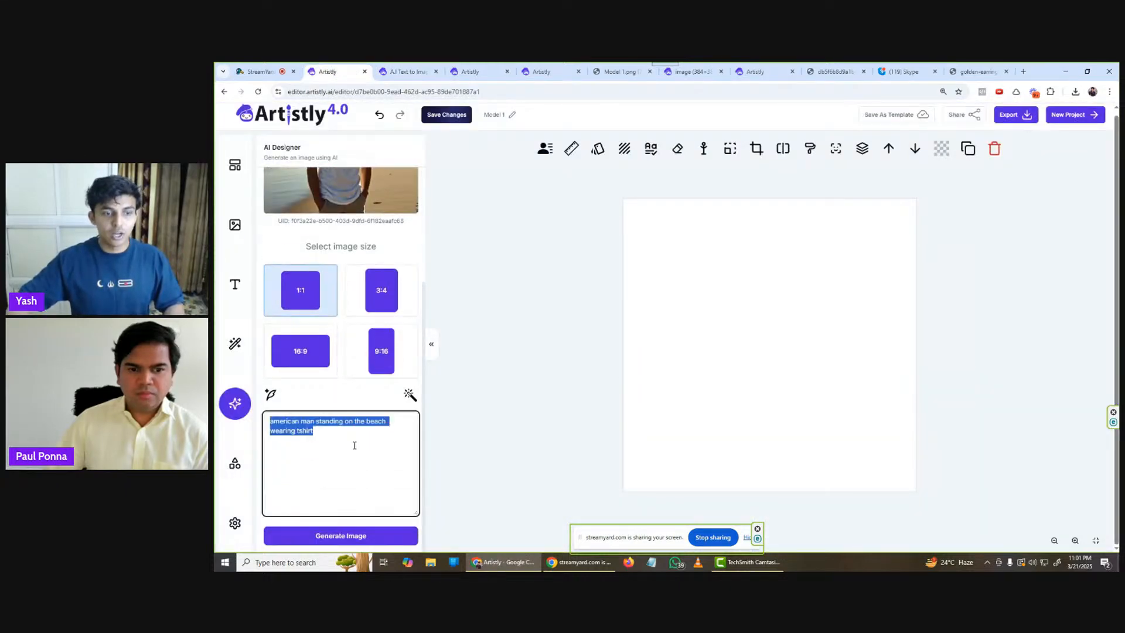
left_click(408, 71)
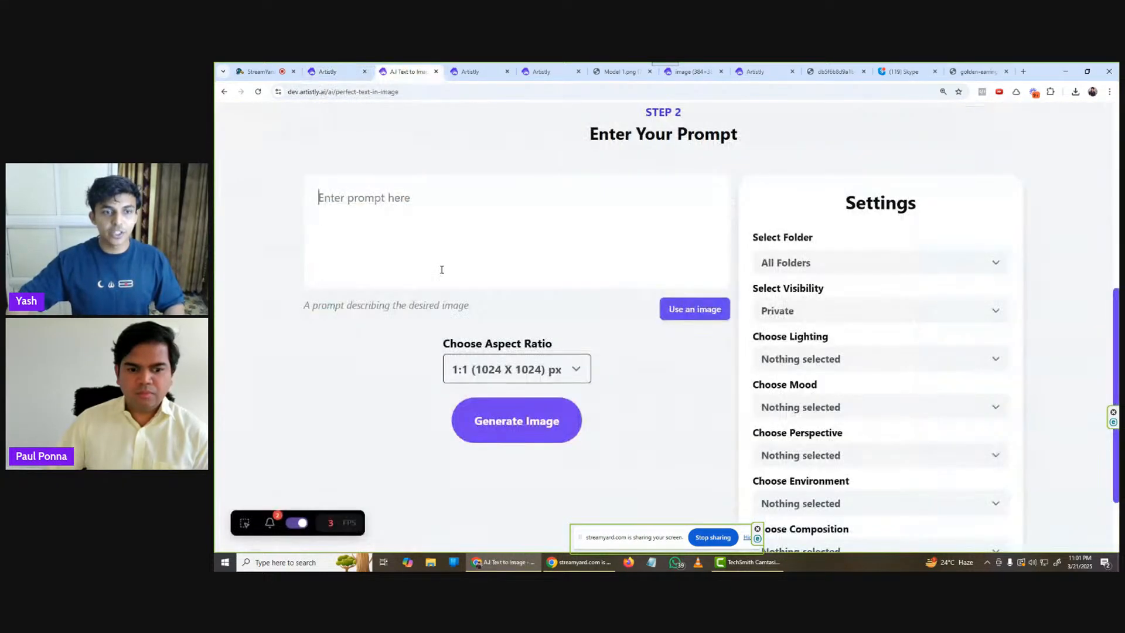
left_click(432, 215)
key("ctrl+v")
scroll(545, 367, "down", 2)
scroll(569, 330, "up", 2)
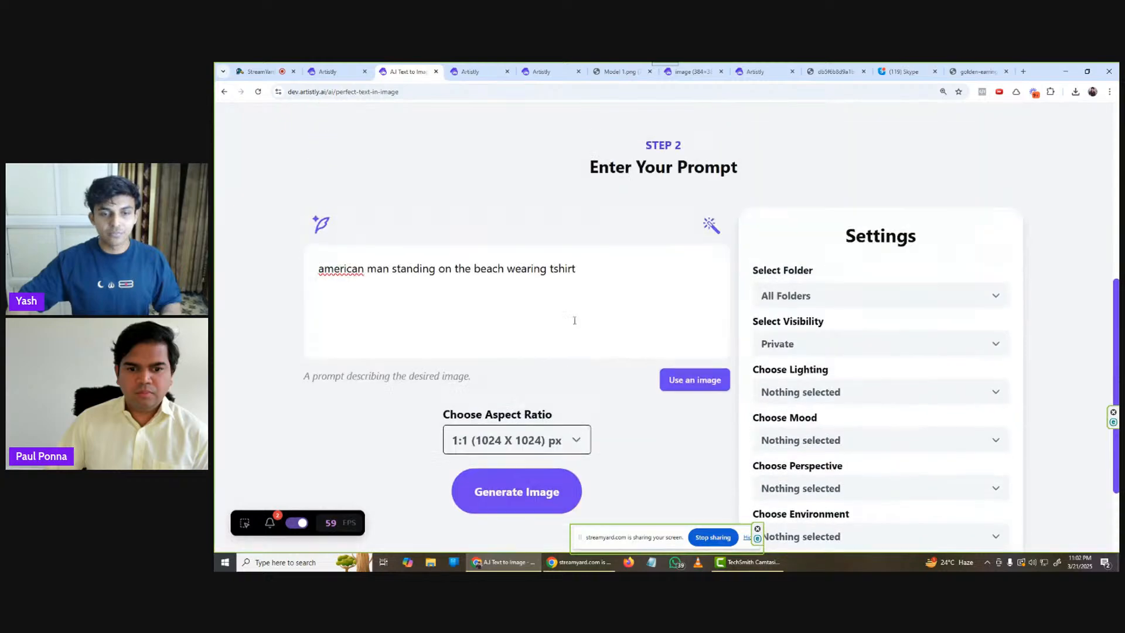
left_click(549, 494)
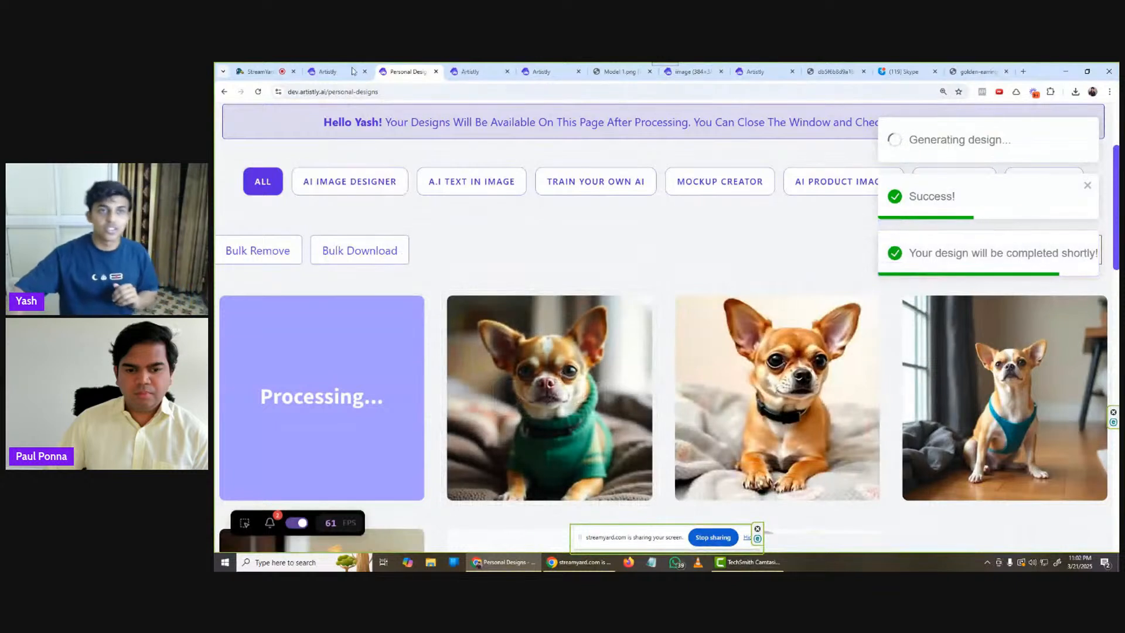
- Place the generated beach man image on the editor's blank canvas and collapse the AI Designer settings
left_click(334, 71)
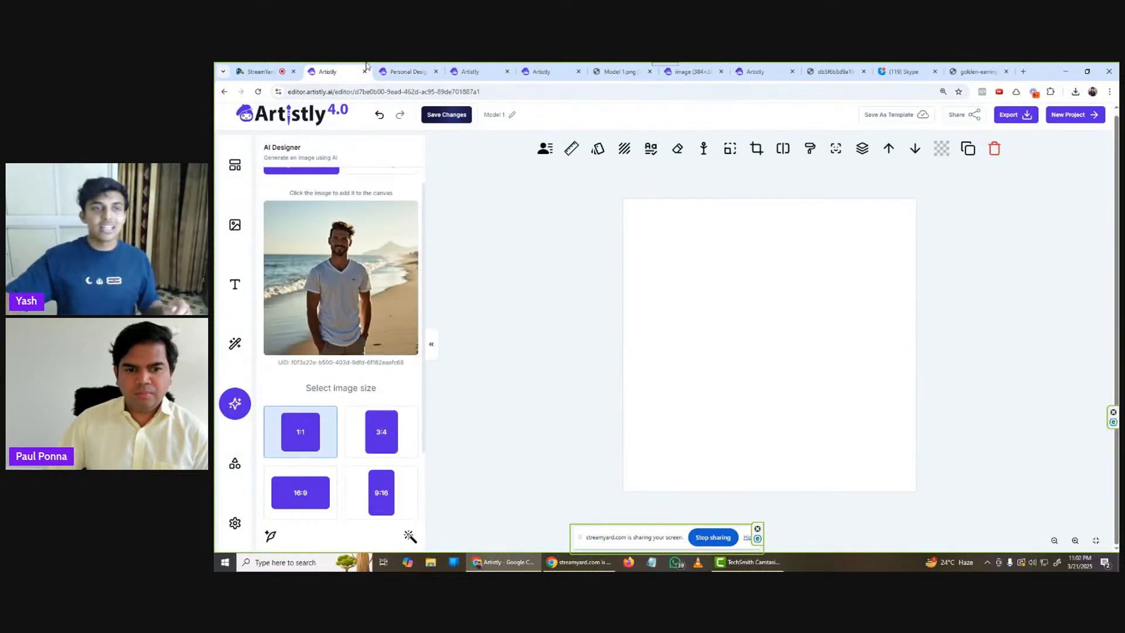
left_click(366, 260)
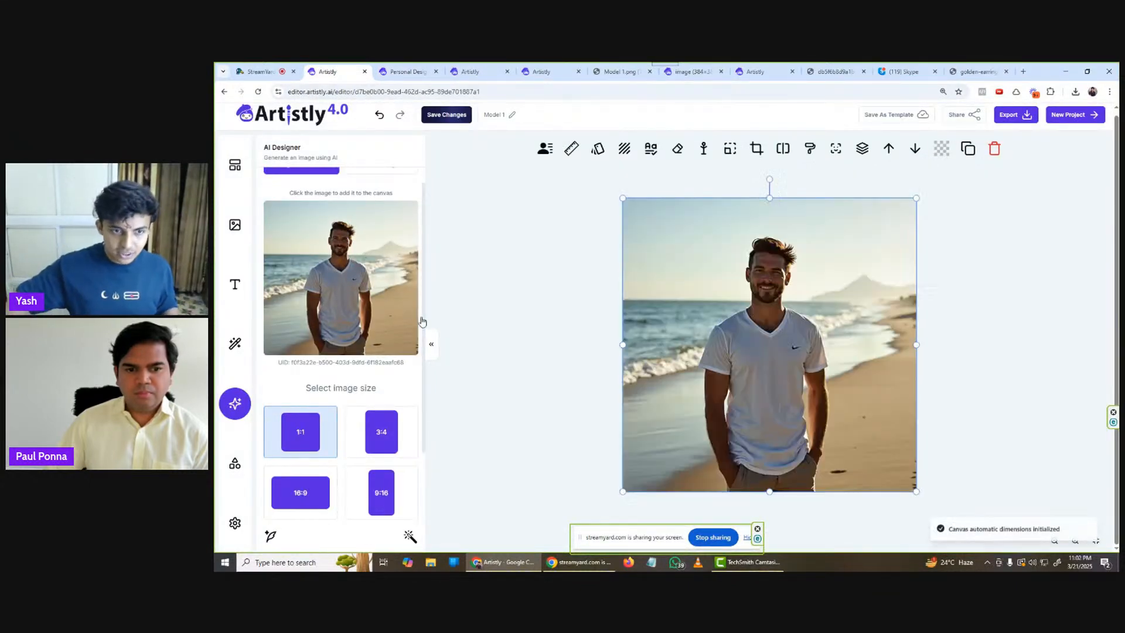
left_click(436, 344)
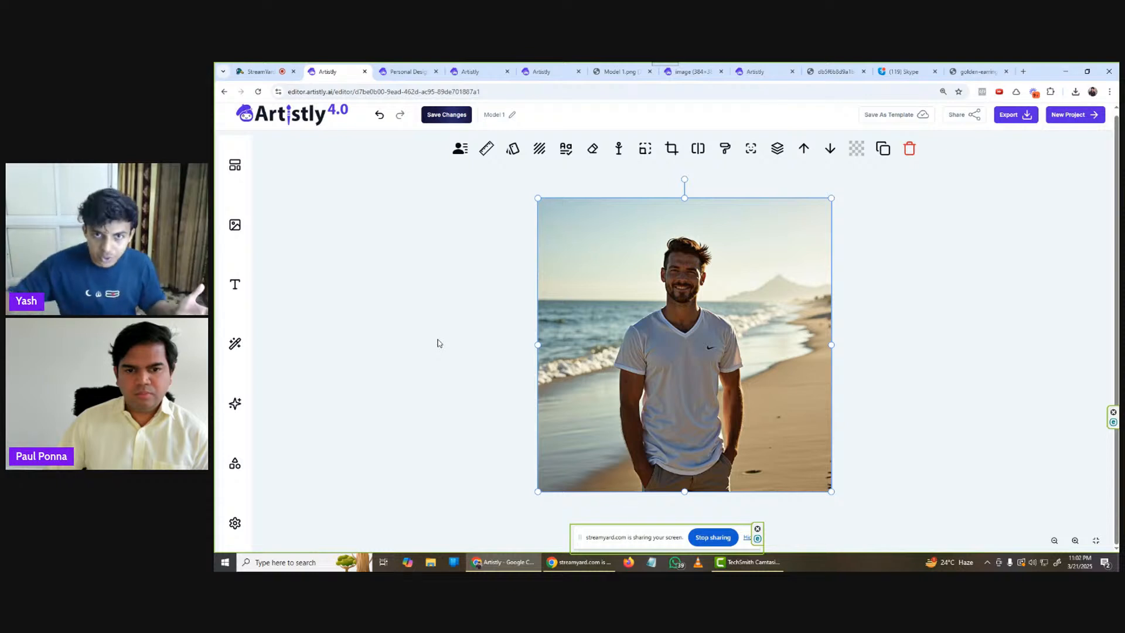
- Start Swap Cloths on the beach man image and choose the black OFFROAD T-shirt as the cloth image
left_click(618, 148)
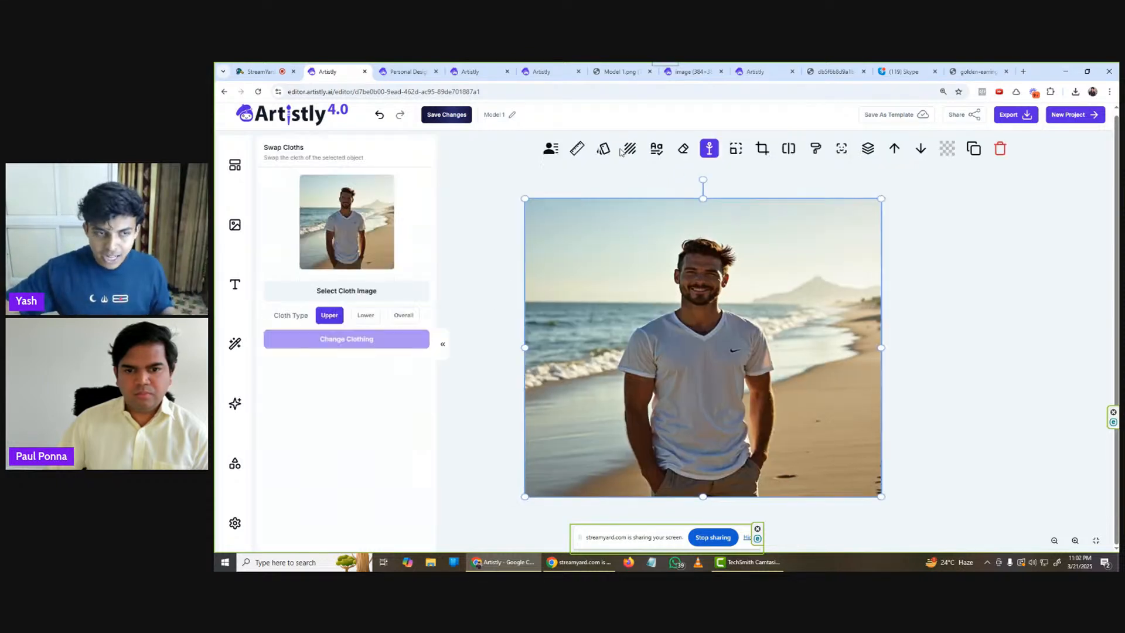
left_click(386, 293)
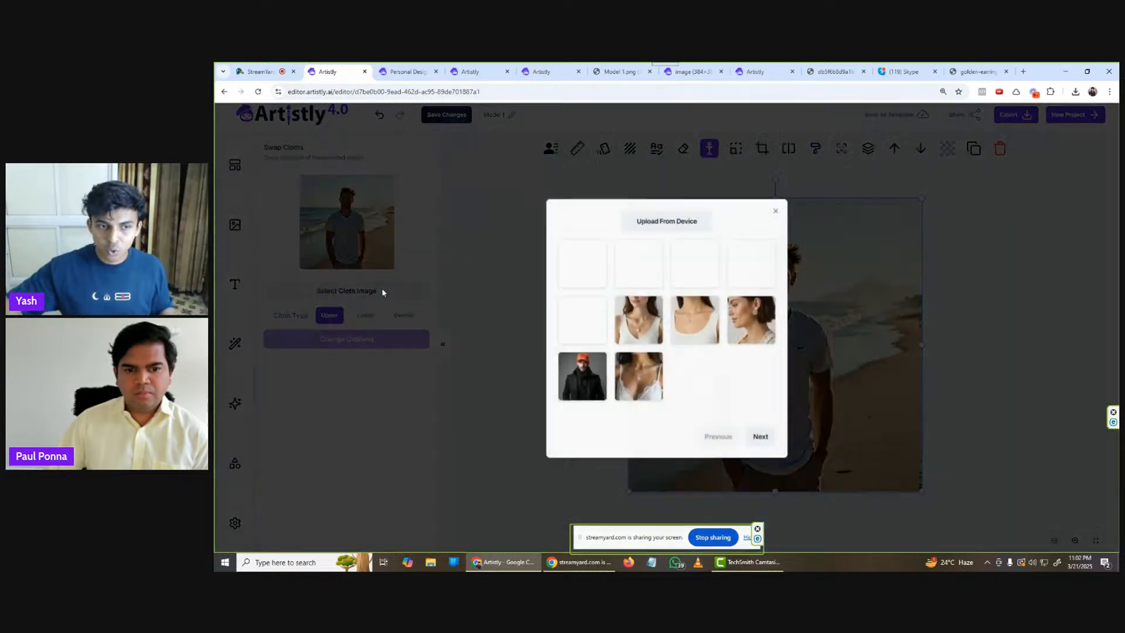
left_click(762, 436)
left_click(762, 436)
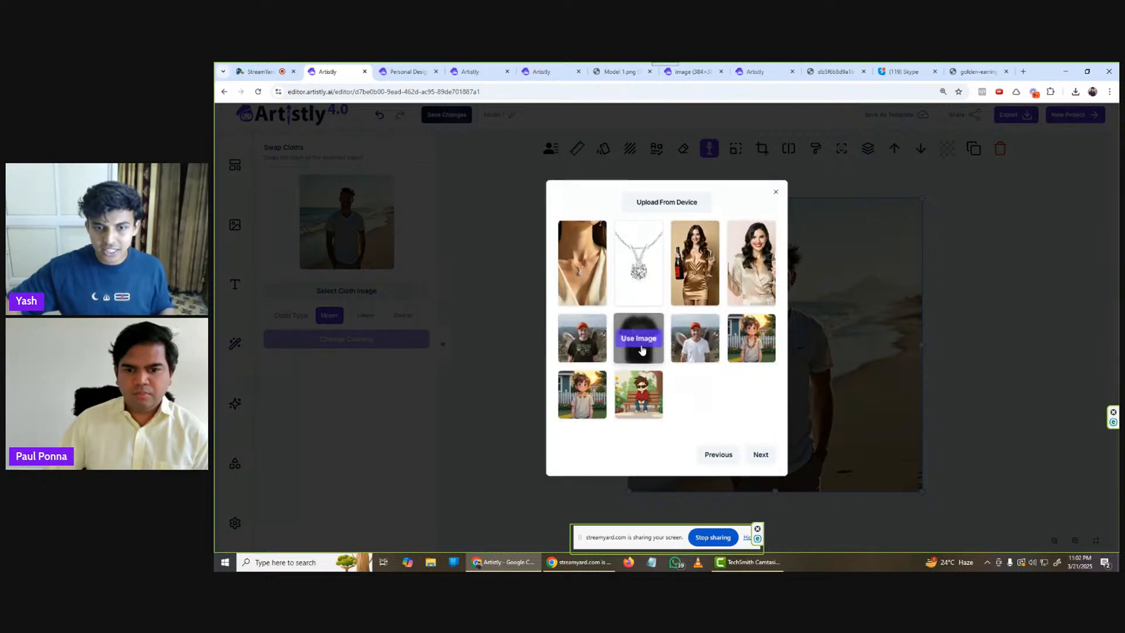
left_click(642, 344)
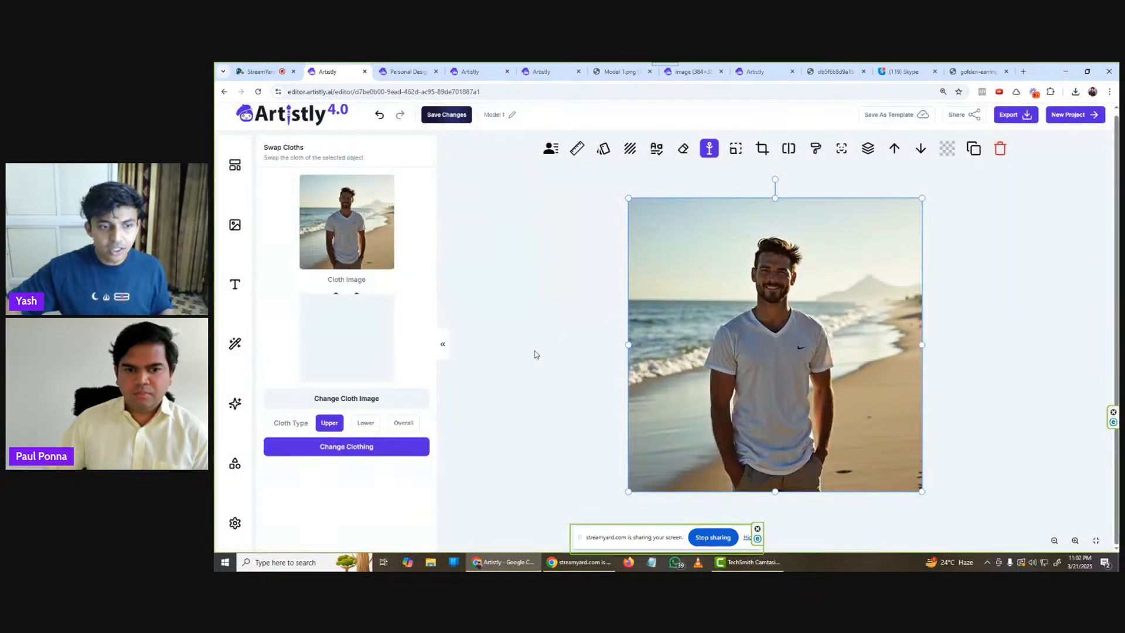
- Look through the Lower and Overall cloth types, set the type to Upper and change the man's clothing
left_click(368, 424)
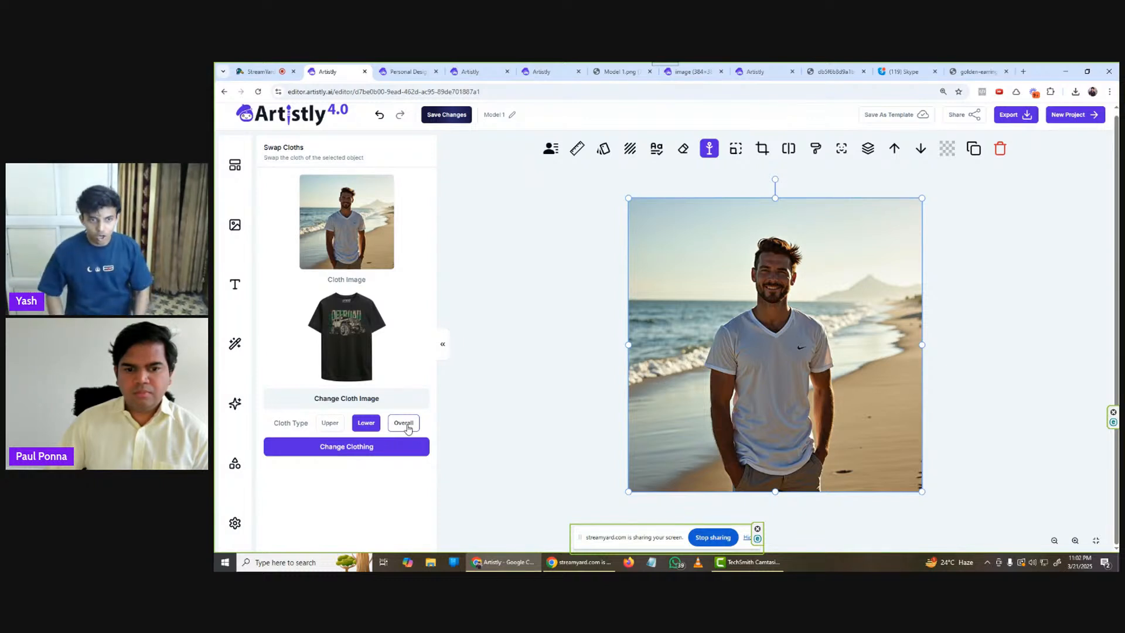
left_click(405, 423)
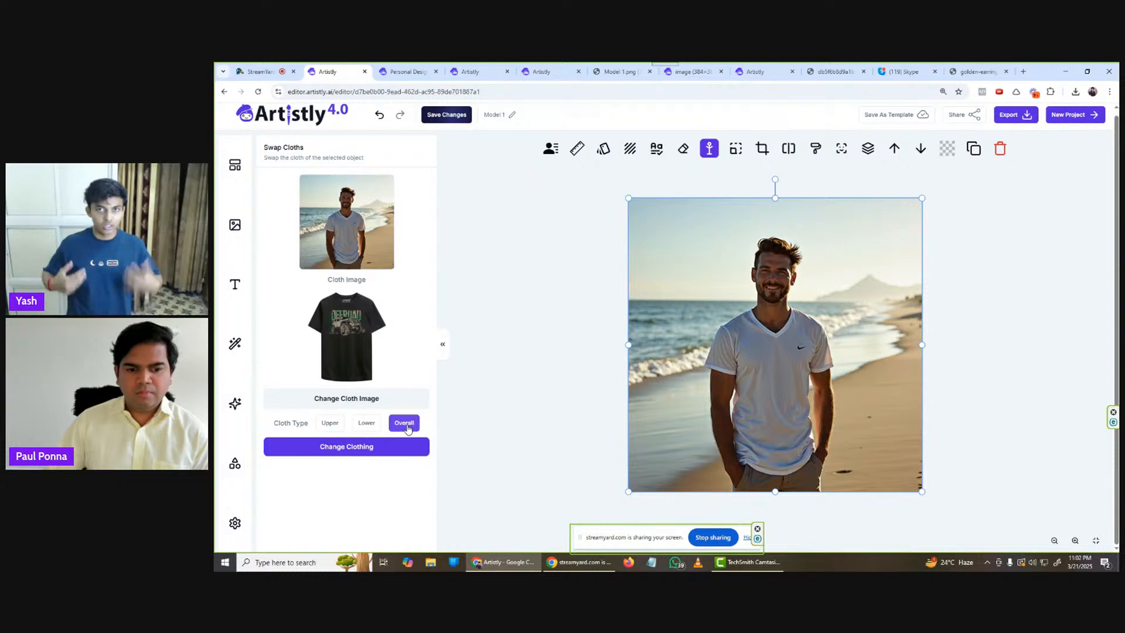
left_click(369, 422)
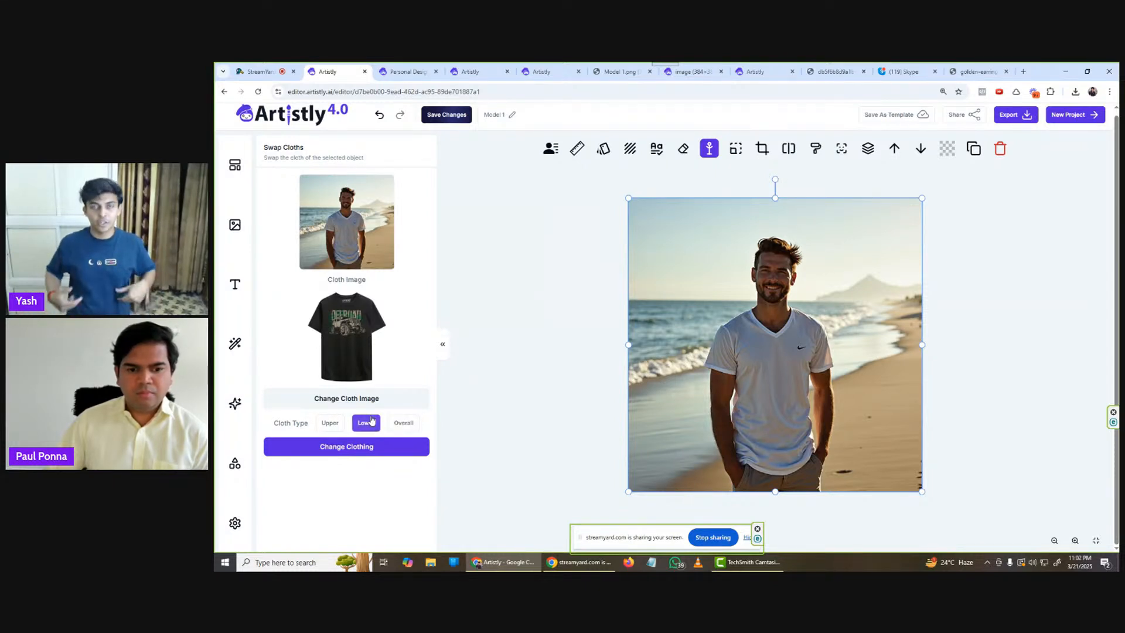
left_click(328, 423)
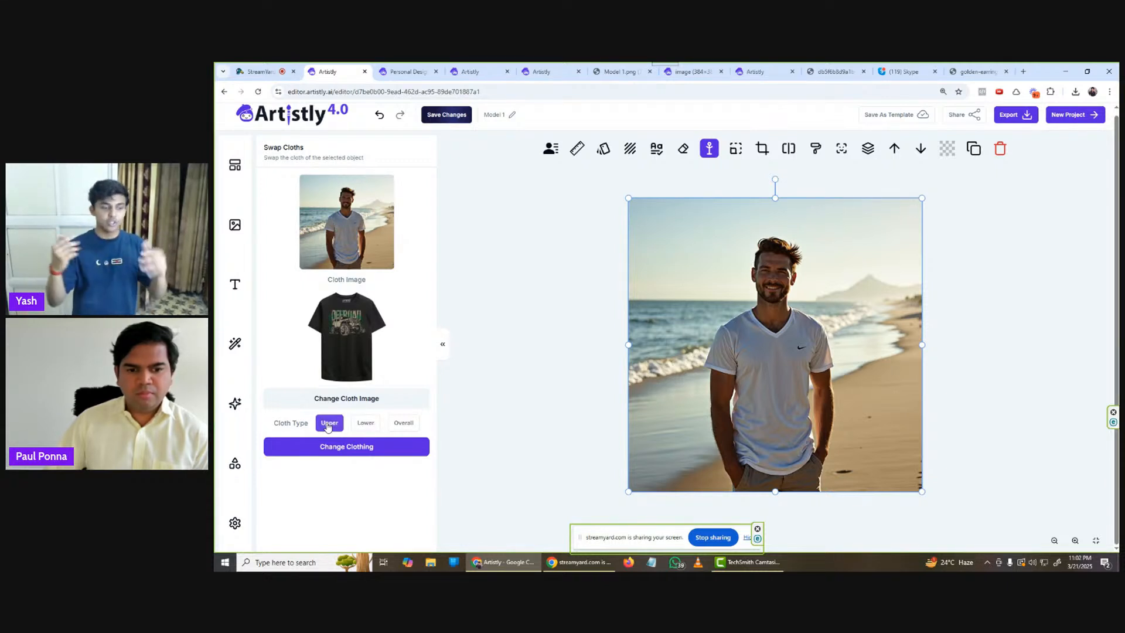
left_click(365, 447)
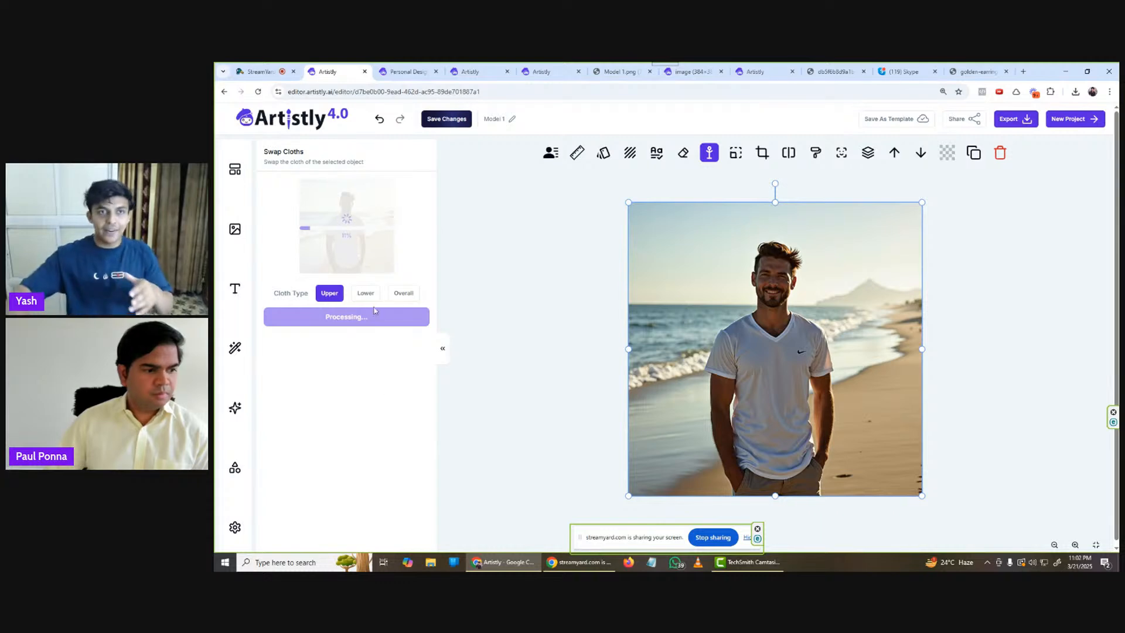
- Re-generate the beach man design from Personal Designs, adding "Front facing" to the start of its prompt
left_click(404, 72)
scroll(375, 336, "down", 2)
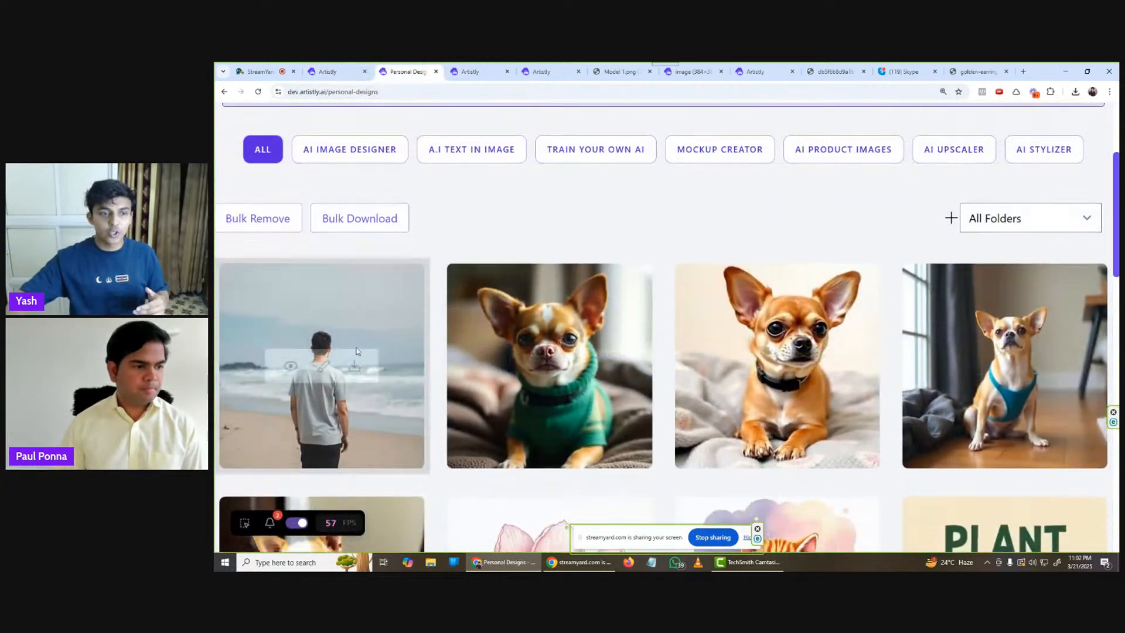
left_click(295, 353)
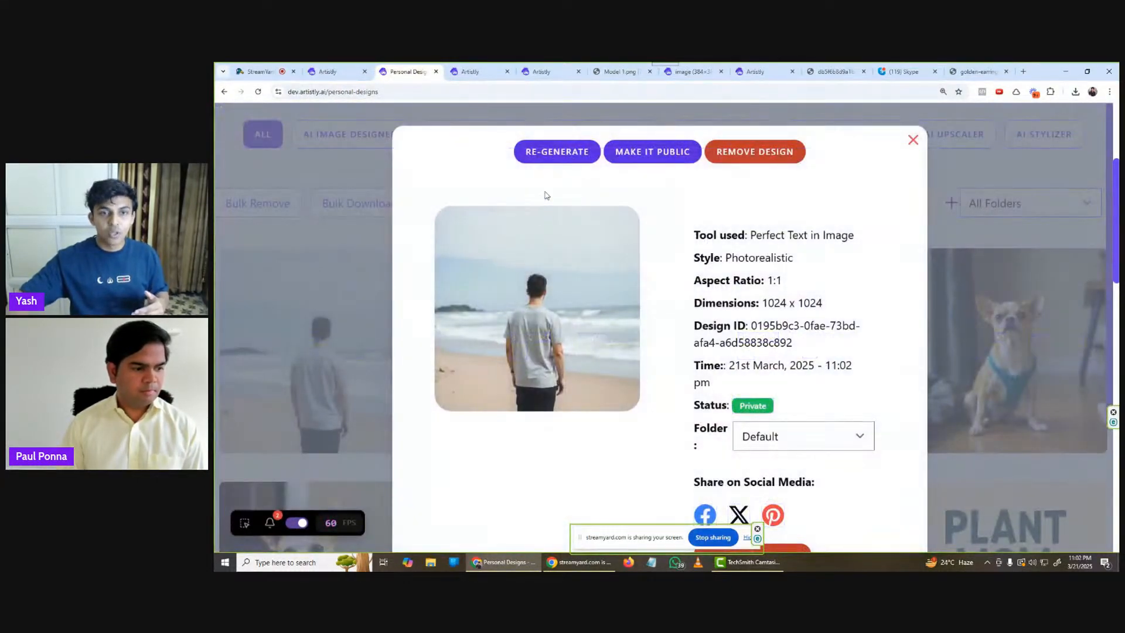
left_click(558, 153)
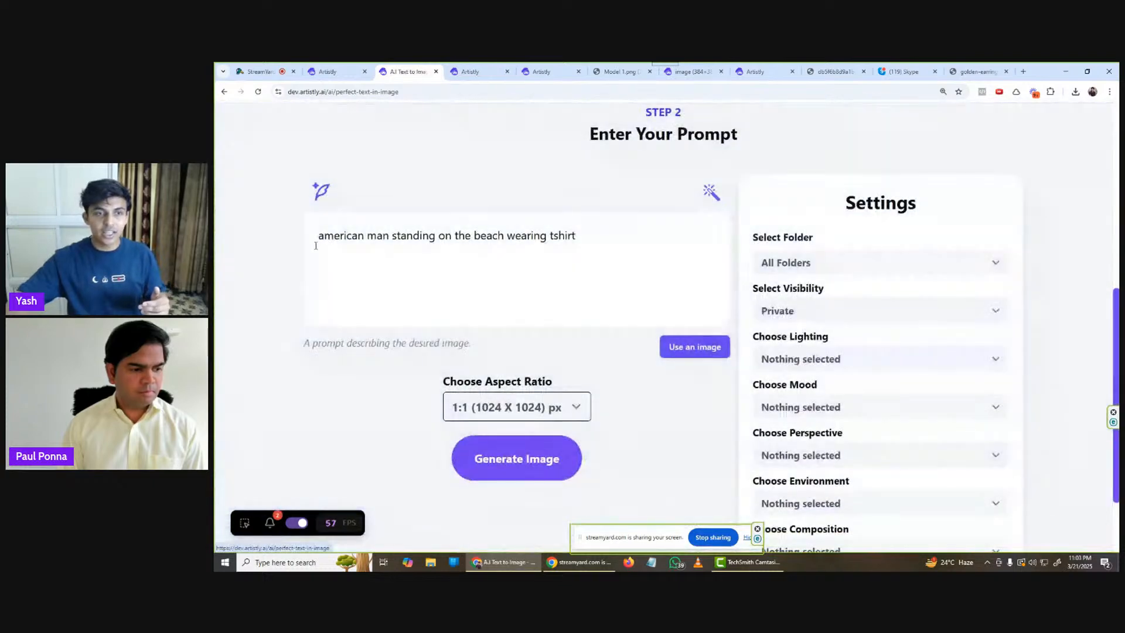
left_click(316, 236)
type("Front facing")
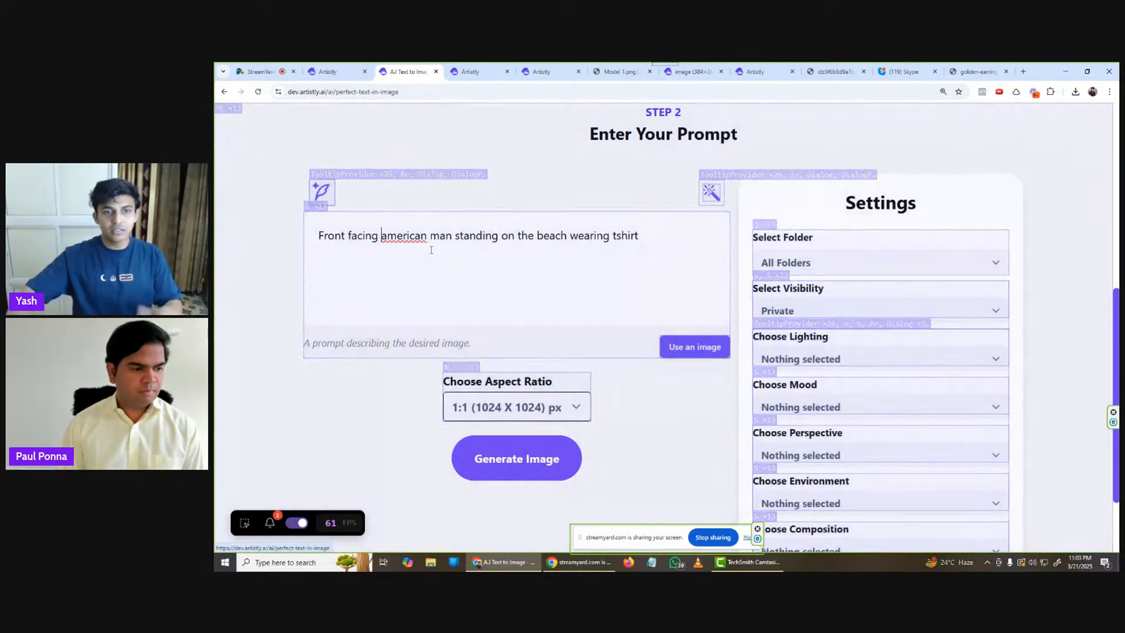
left_click(642, 237)
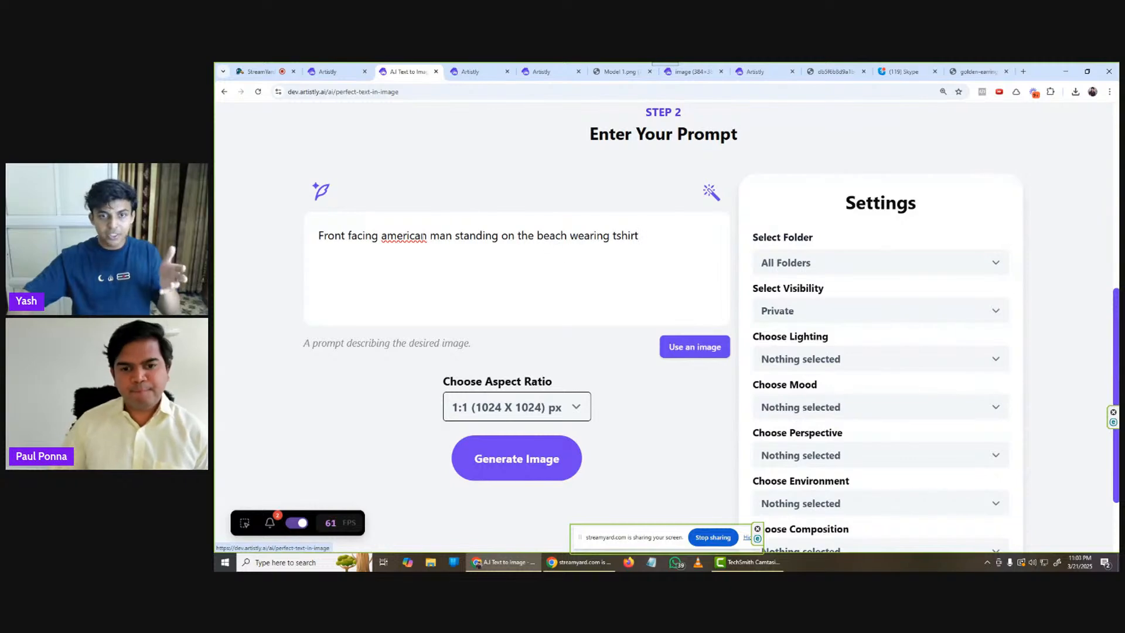
- Enhance the front-facing man prompt with AI, turn off the page's render overlay and generate the image
left_click(321, 191)
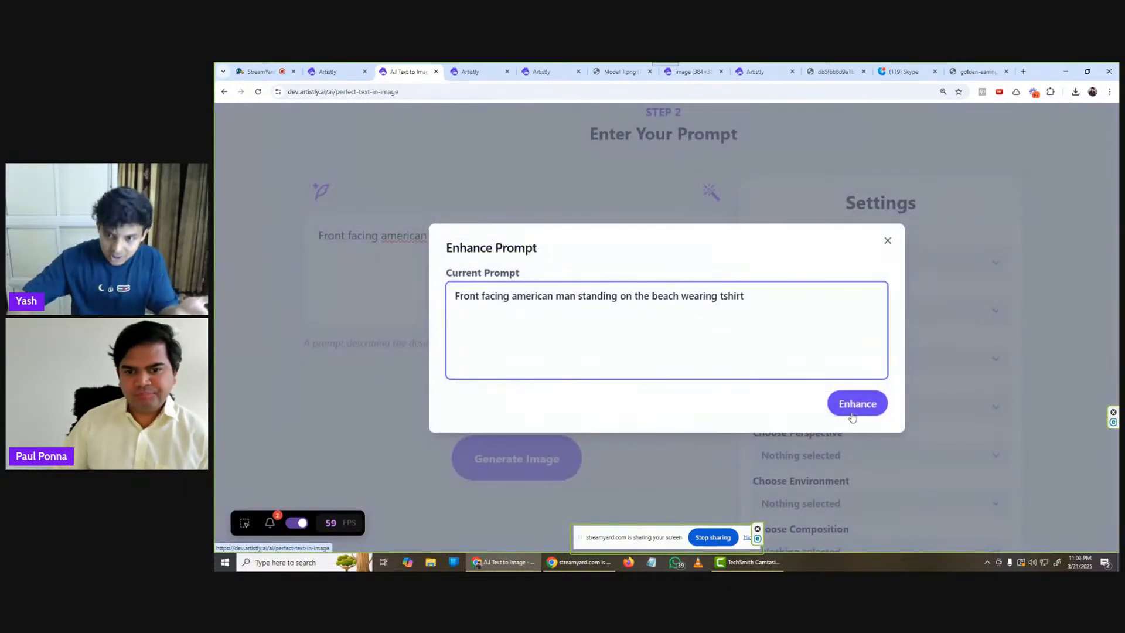
left_click(853, 402)
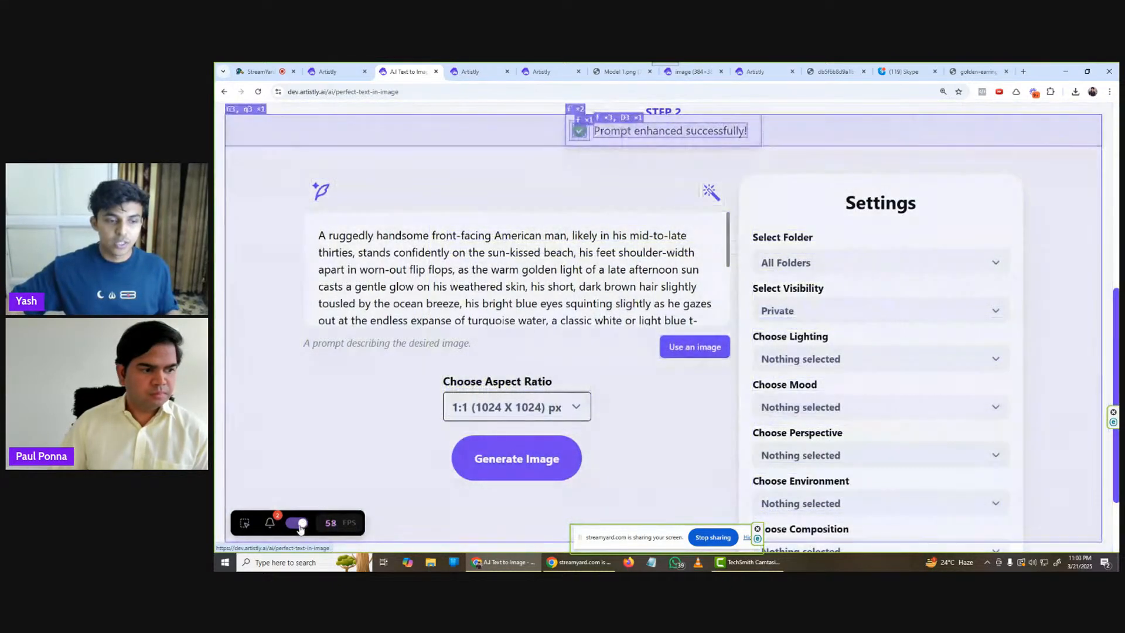
left_click(300, 523)
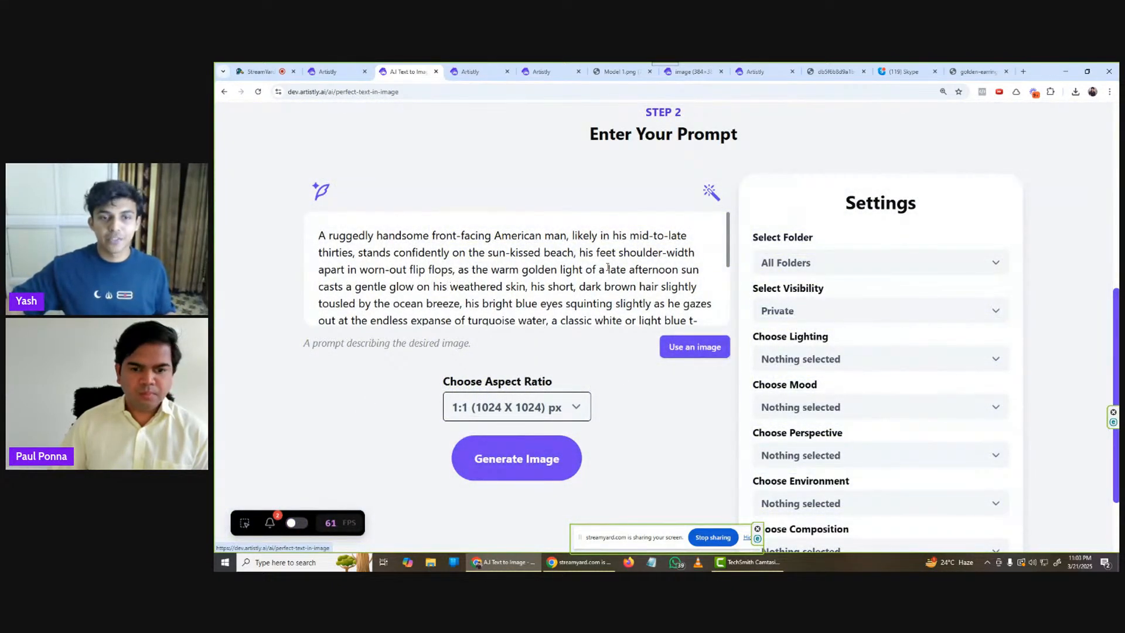
left_click(544, 457)
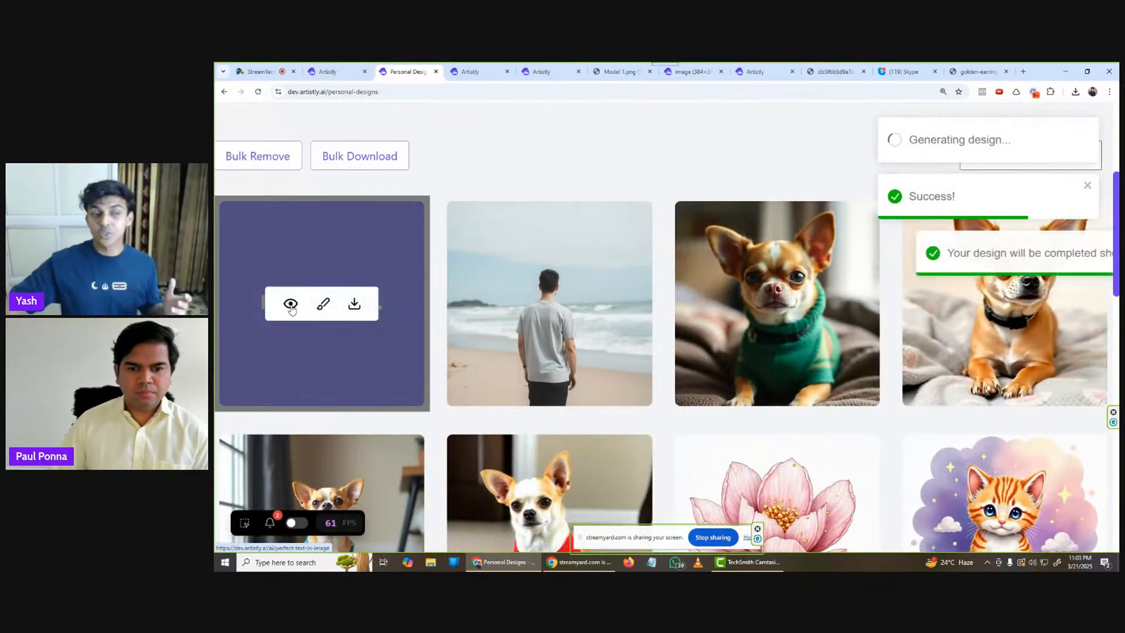
- View the earlier beach design's details, return to the editor and enlarge the OFFROAD T-shirt image on the canvas
left_click(517, 304)
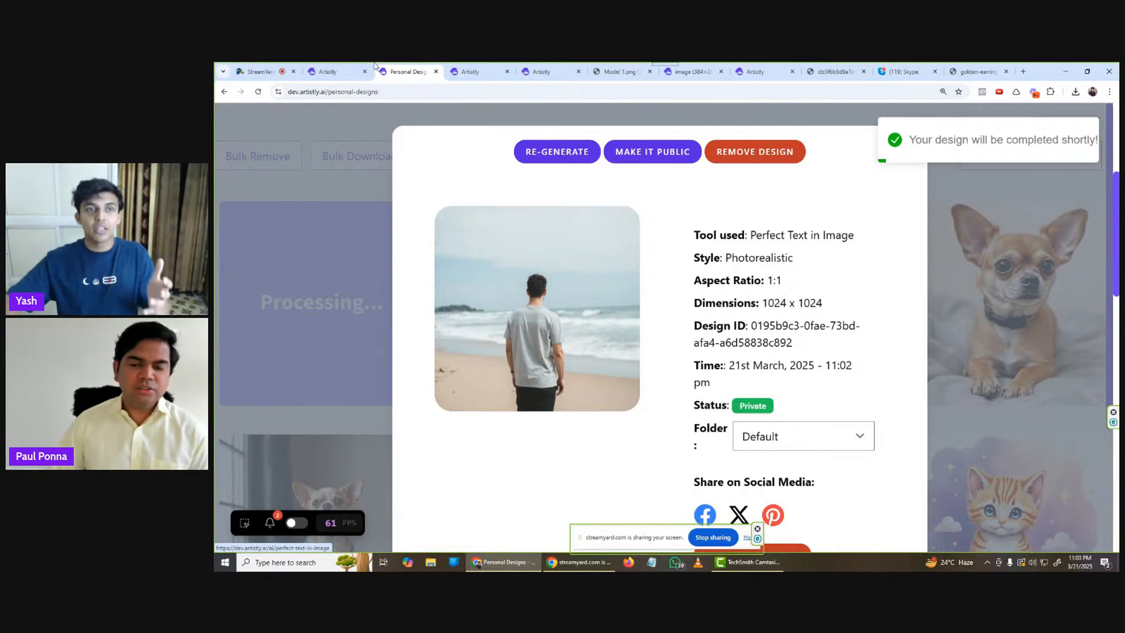
left_click(350, 74)
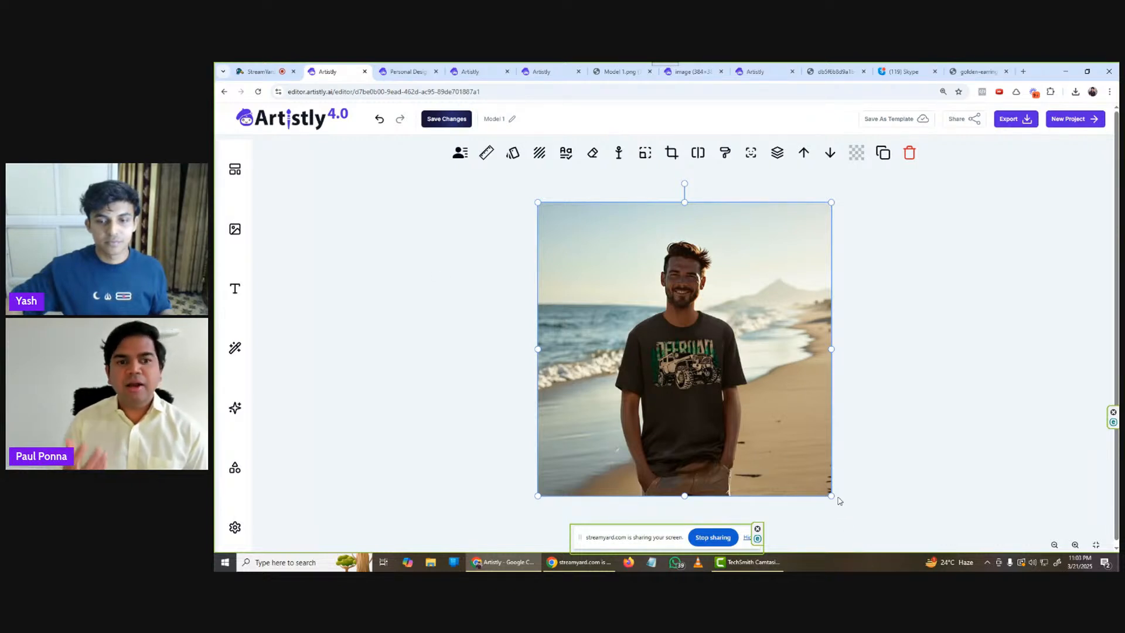
left_click_drag(829, 493, 924, 531)
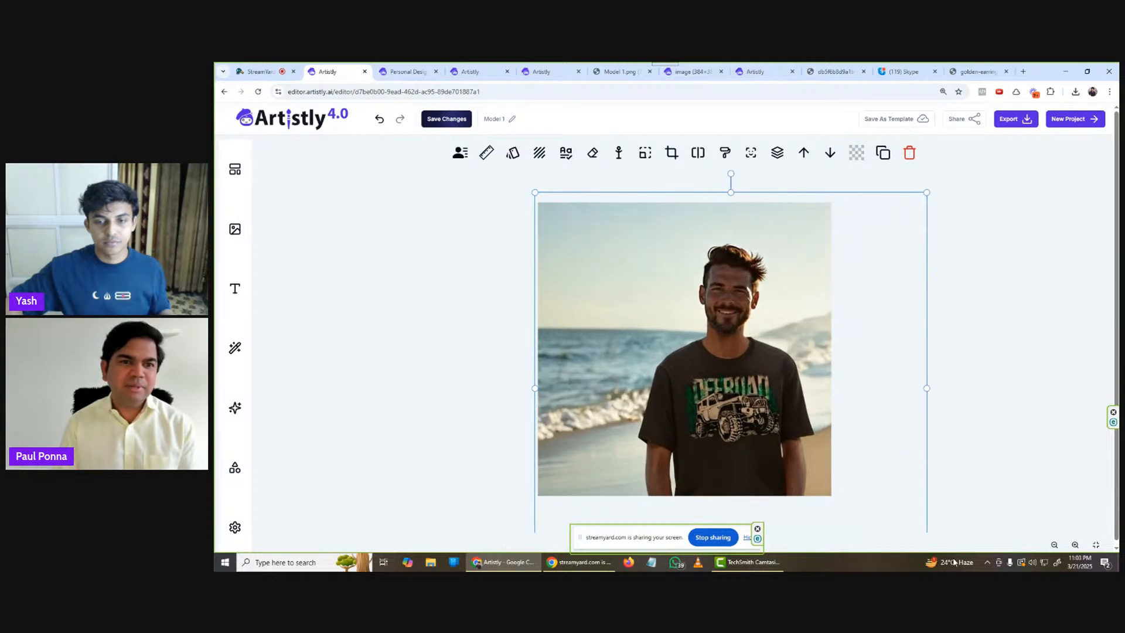
- Reposition the enlarged OFFROAD T-shirt man on the canvas and place the white T-shirt beach image from the project images beside him
left_click_drag(781, 453, 775, 425)
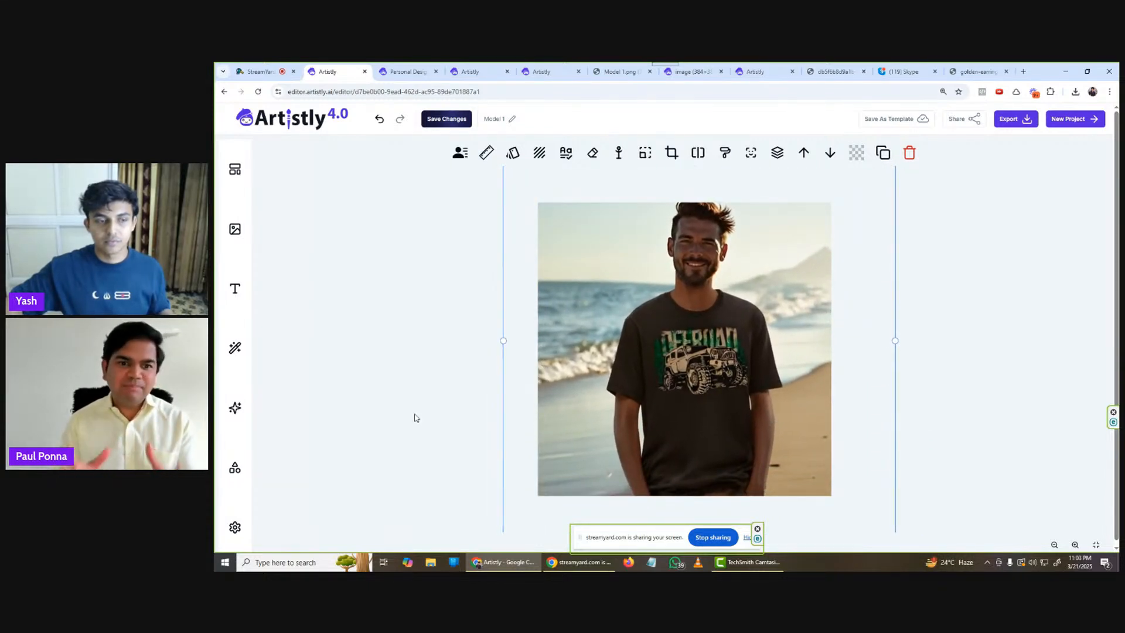
left_click(228, 233)
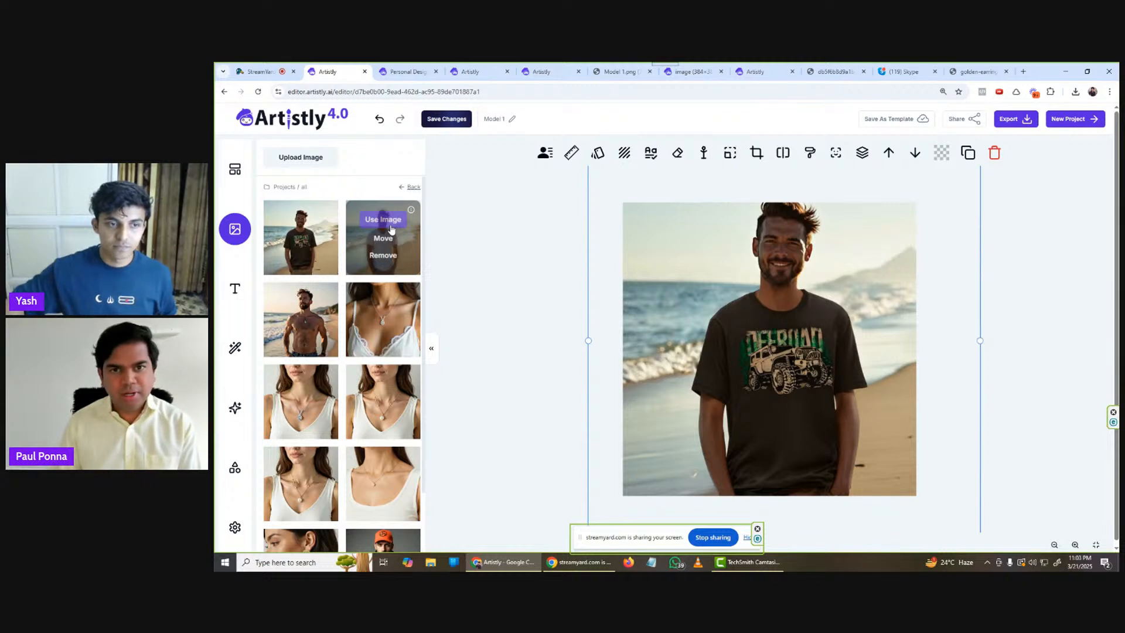
left_click(390, 220)
left_click_drag(799, 313, 1000, 314)
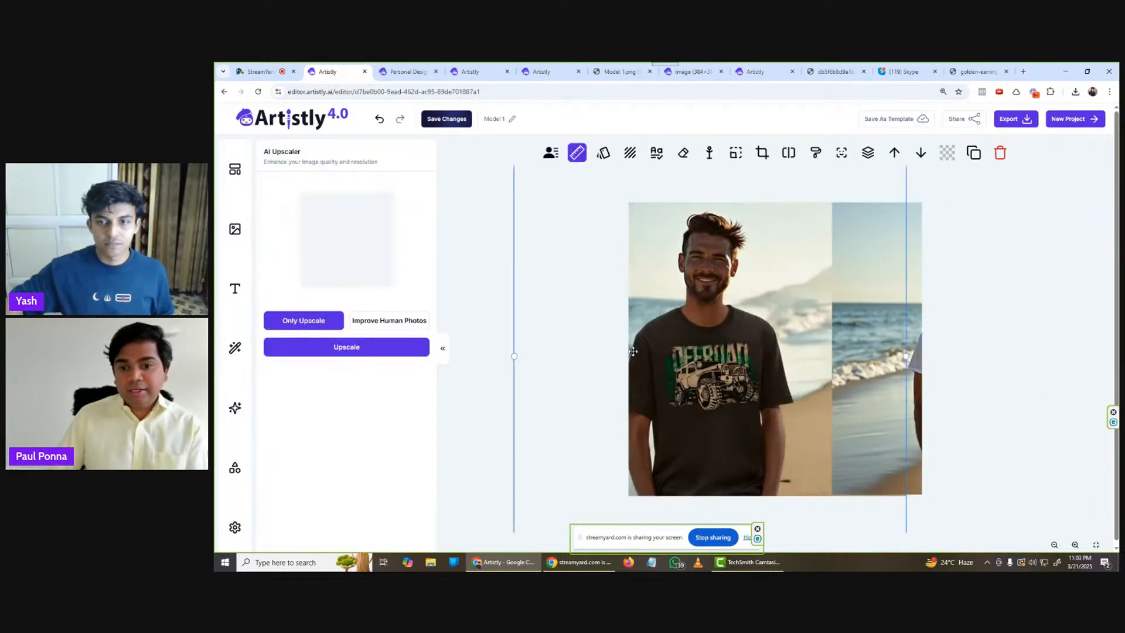
- Resize the canvas to a width of 1920 and a height of 1080
left_click(235, 527)
left_click_drag(286, 204, 278, 200)
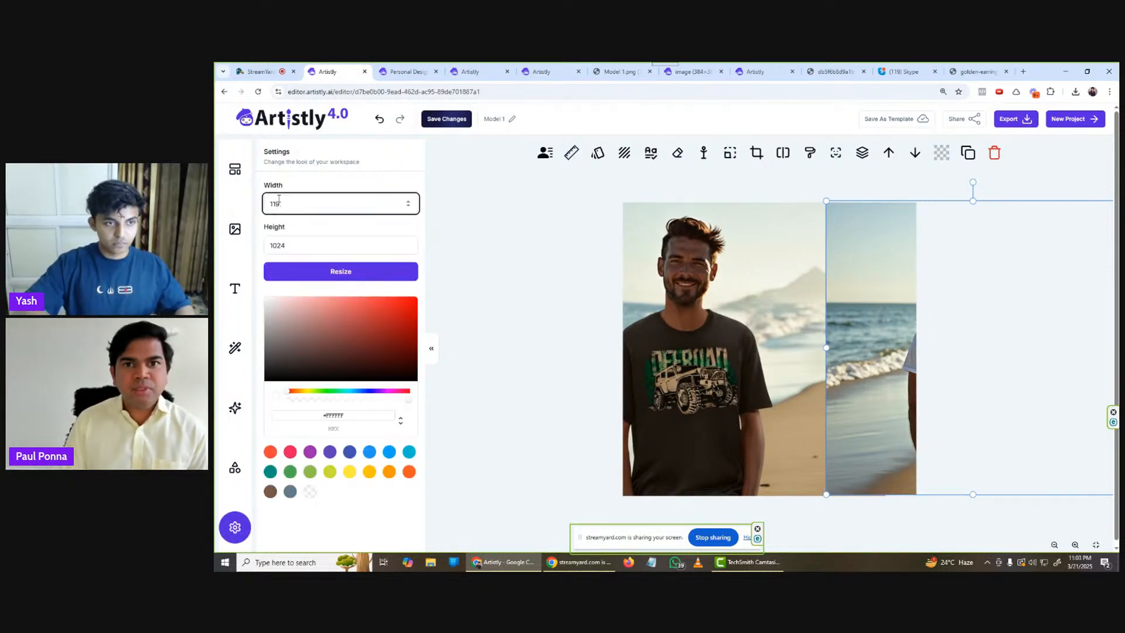
type("920")
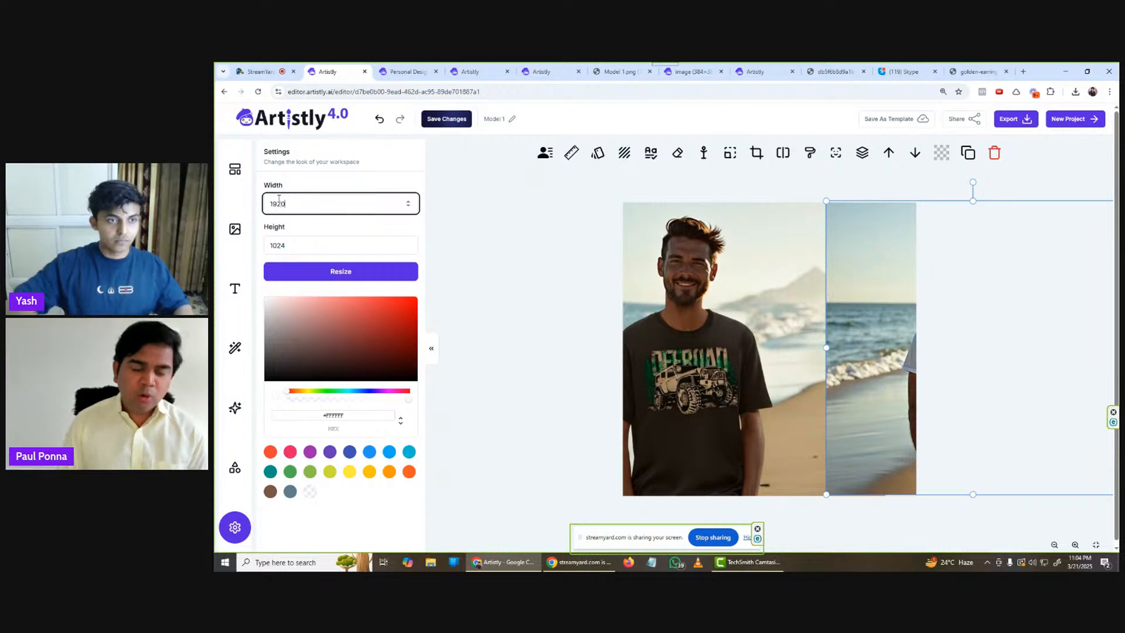
left_click(355, 243)
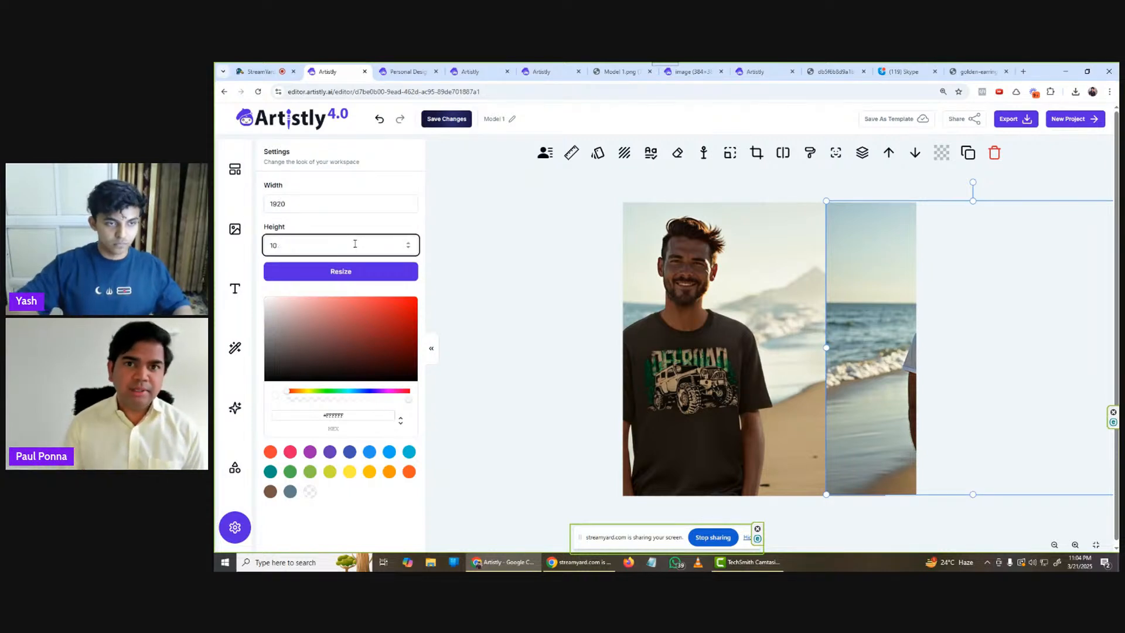
key("Return")
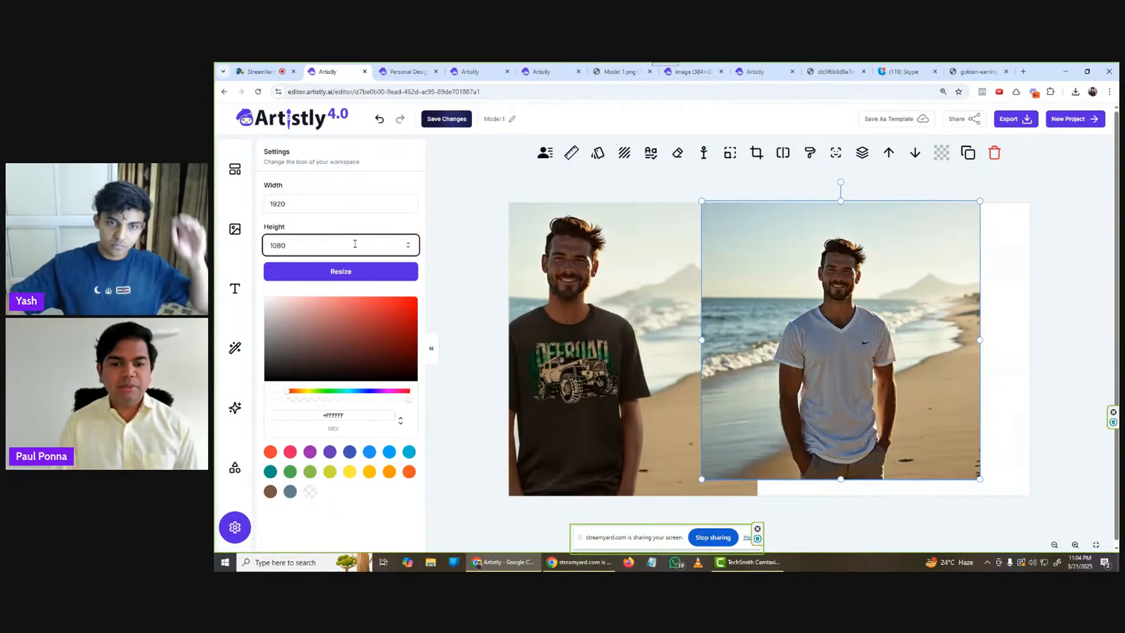
- Enlarge the off-road T-shirt photo and move the white V-neck shirt photo towards the canvas's right edge
left_click_drag(730, 278, 858, 289)
left_click(677, 305)
left_click_drag(759, 505, 847, 532)
left_click(926, 343)
left_click_drag(926, 344, 873, 310)
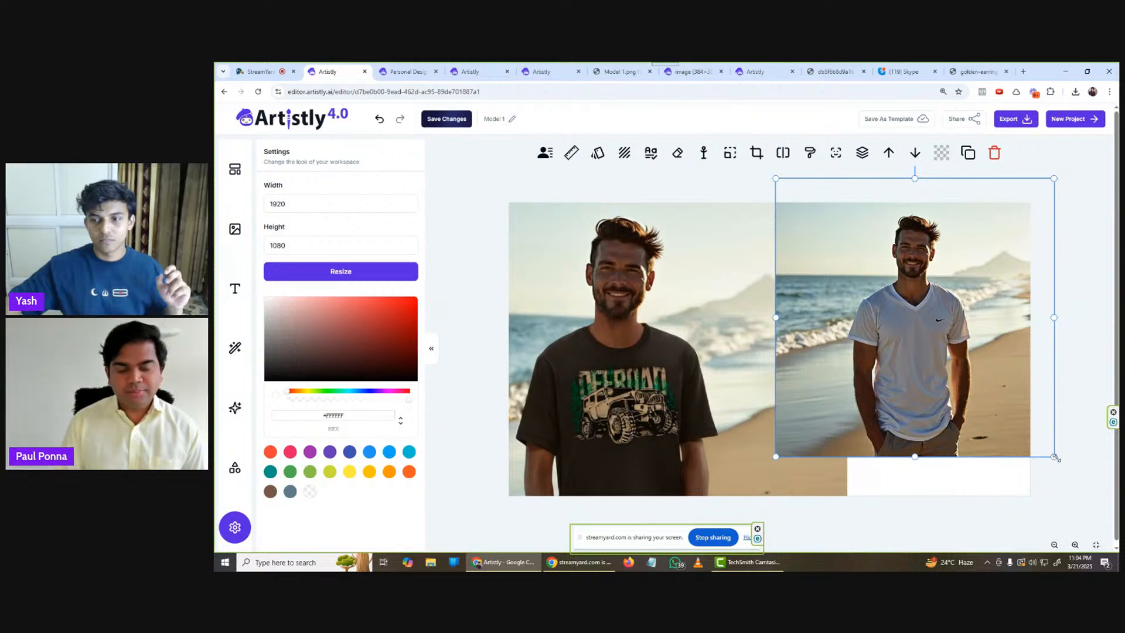
- Enlarge the white V-neck shirt photo and place it beside the off-road T-shirt photo as a side-by-side comparison
left_click_drag(1052, 455, 1108, 510)
left_click_drag(935, 384, 956, 398)
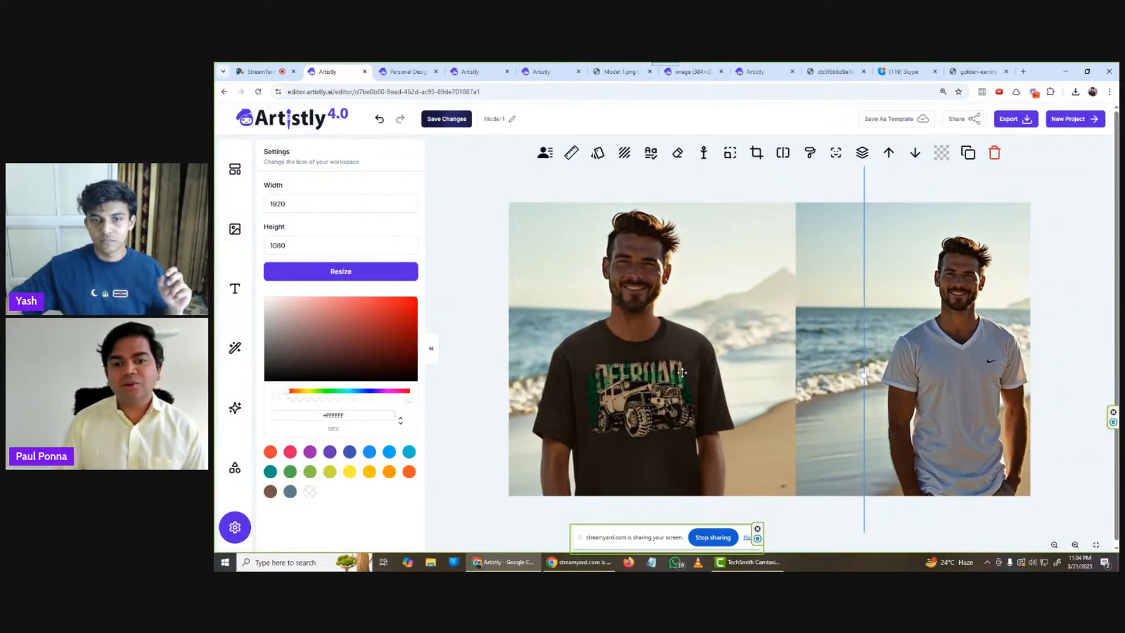
left_click_drag(932, 355, 920, 351)
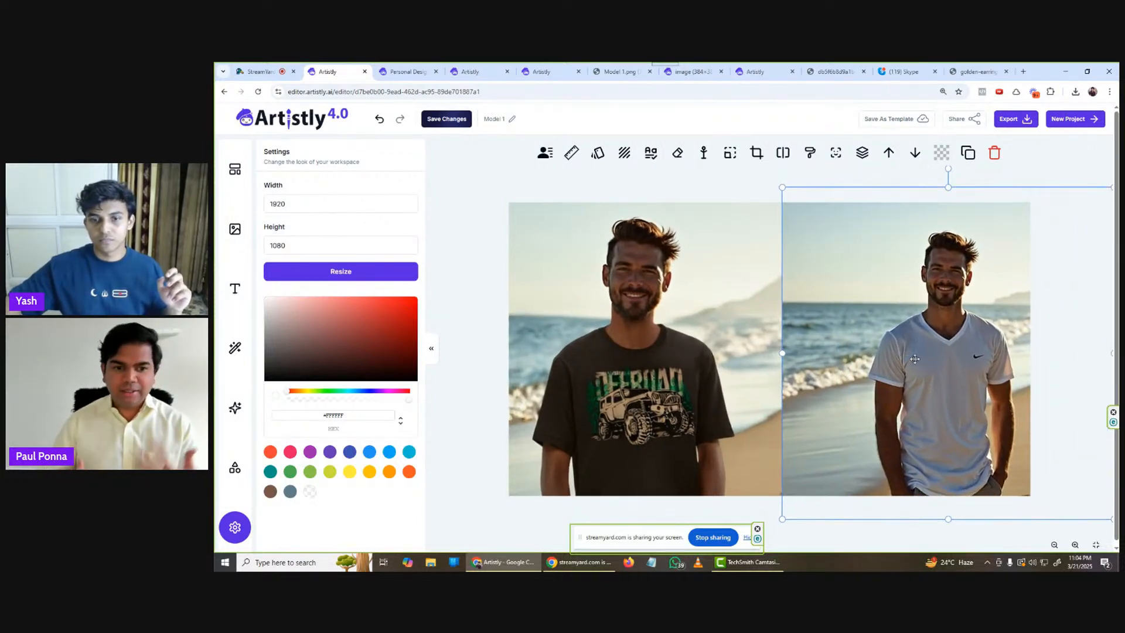
left_click_drag(782, 187, 733, 156)
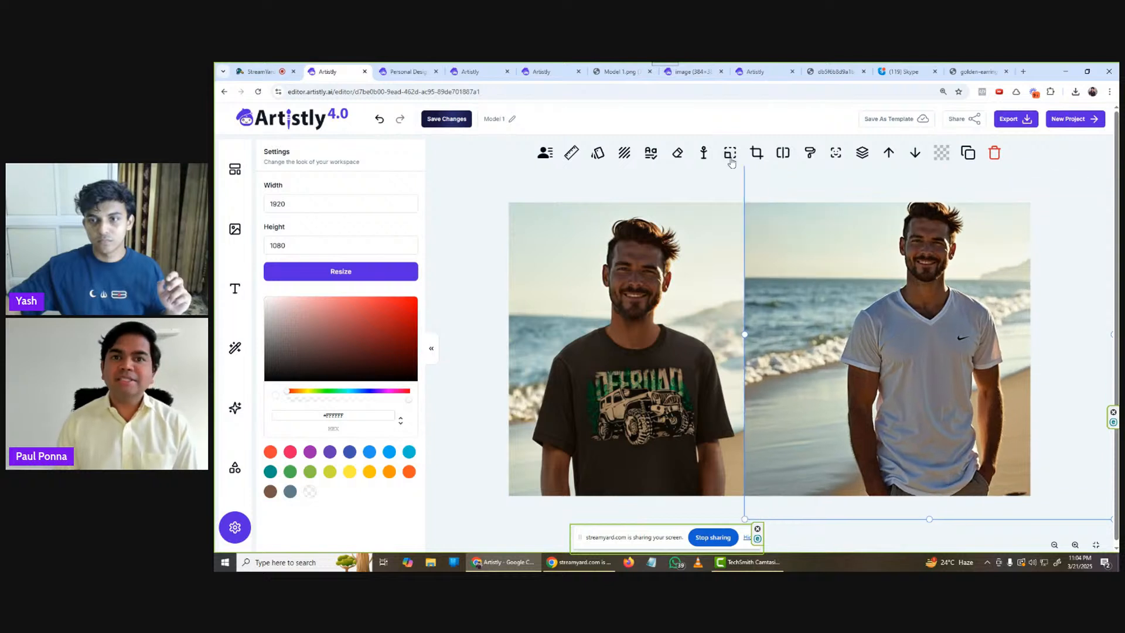
left_click_drag(915, 347, 921, 353)
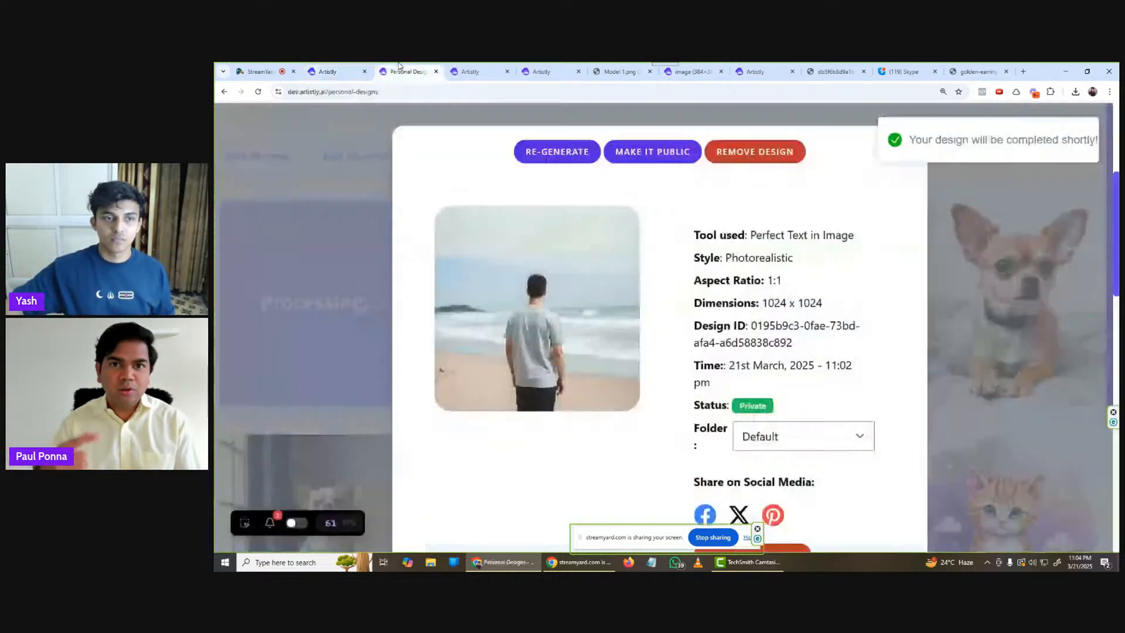
- View the personal design of the beach man with crossed arms at full size in a new tab
left_click(405, 71)
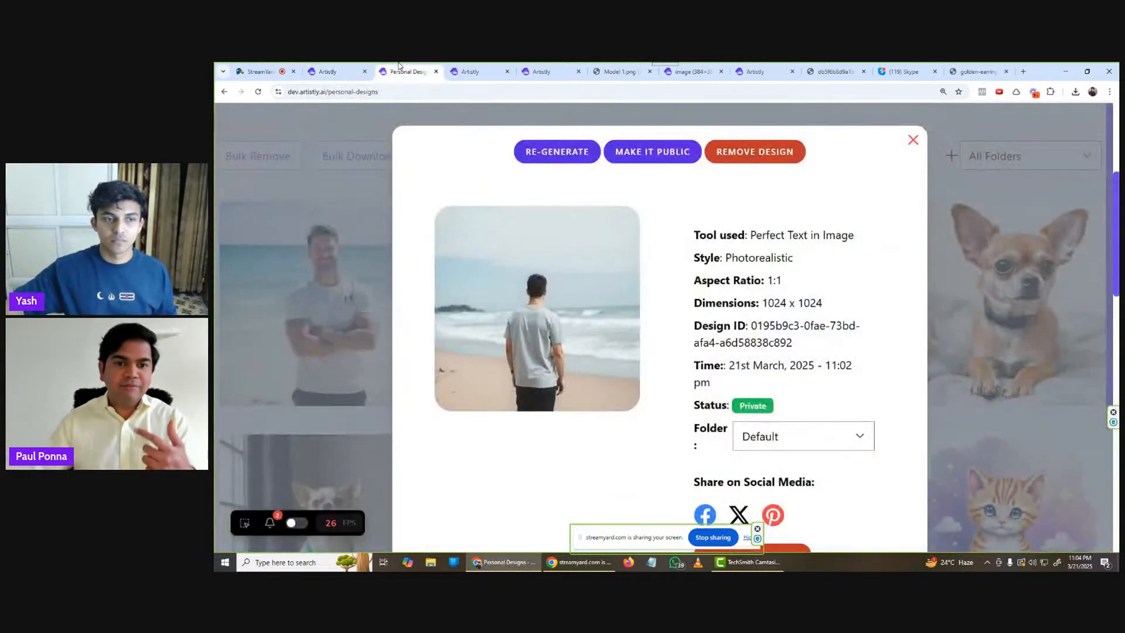
left_click(912, 139)
left_click(290, 304)
right_click(485, 261)
left_click(505, 271)
left_click(455, 80)
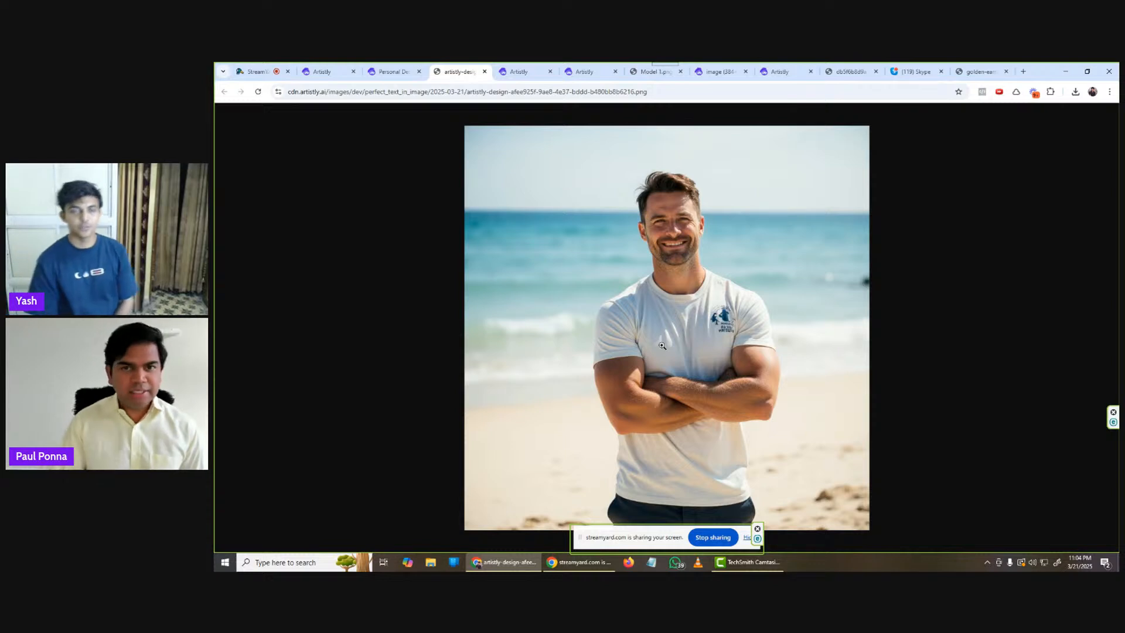
- Return to the editor and browse the ready-made necklace and earring models in AI Magic Elements
left_click(328, 71)
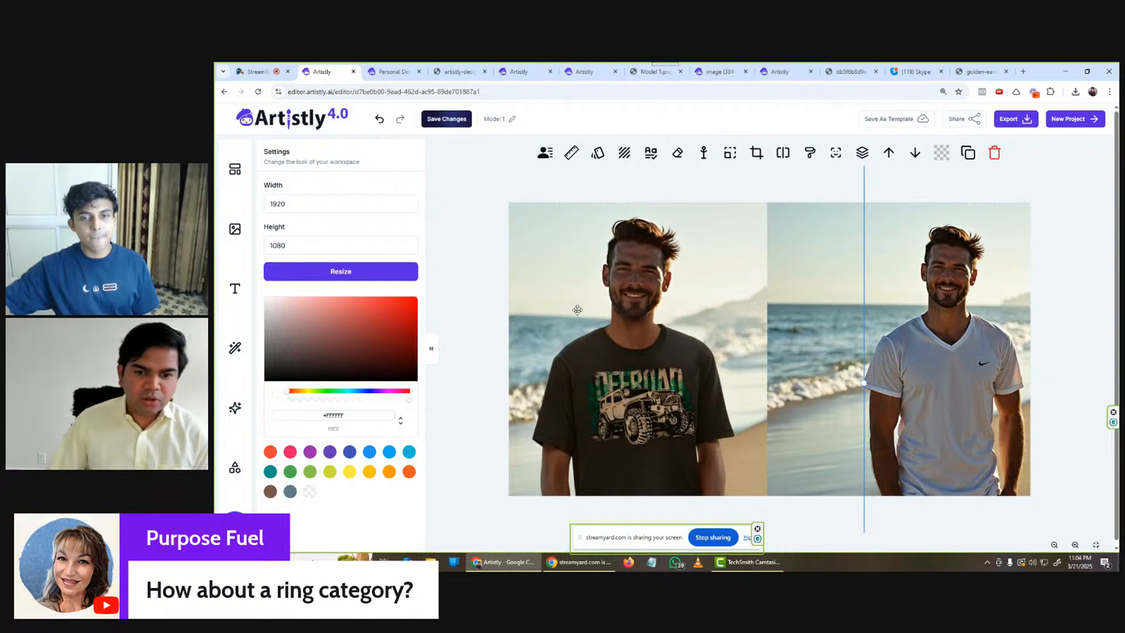
left_click(239, 350)
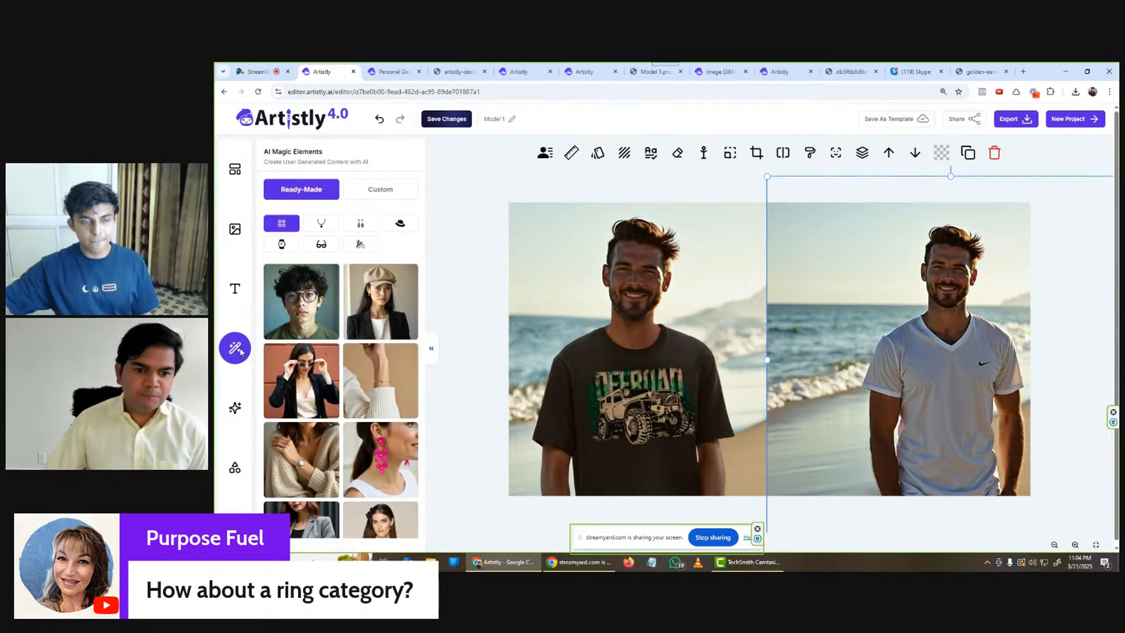
left_click(322, 228)
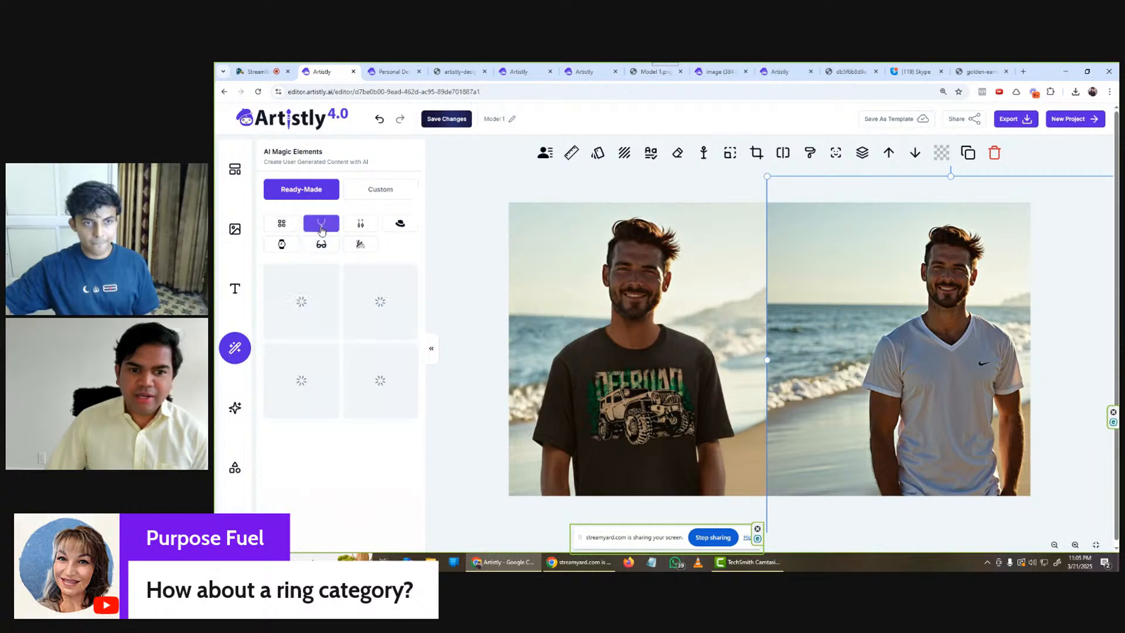
left_click(360, 226)
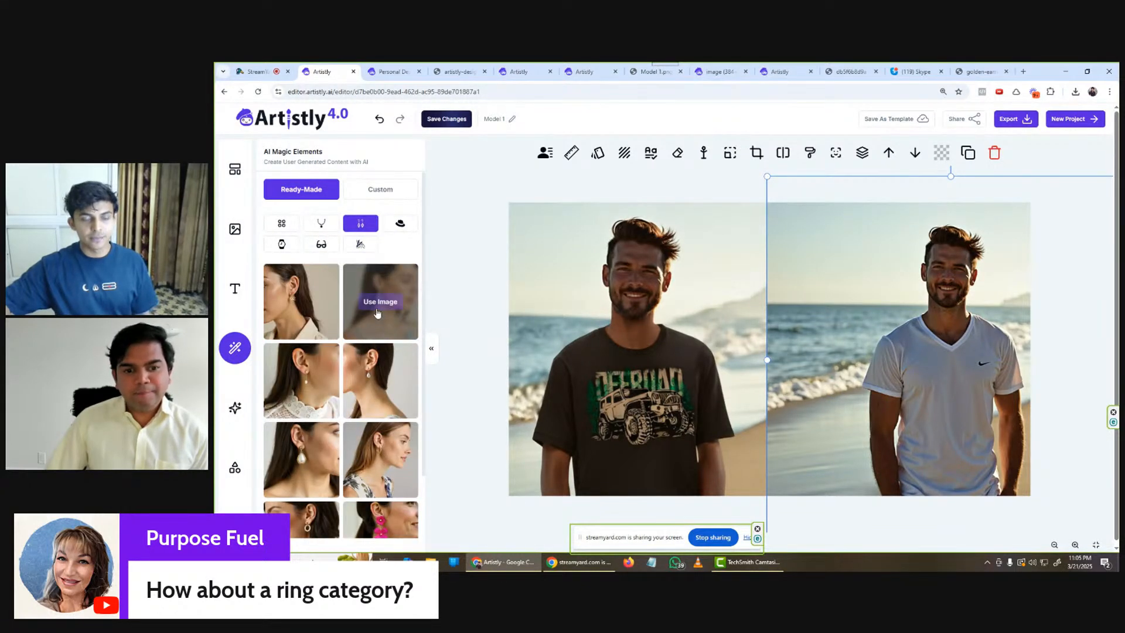
scroll(377, 326, "down", 1)
scroll(377, 326, "up", 1)
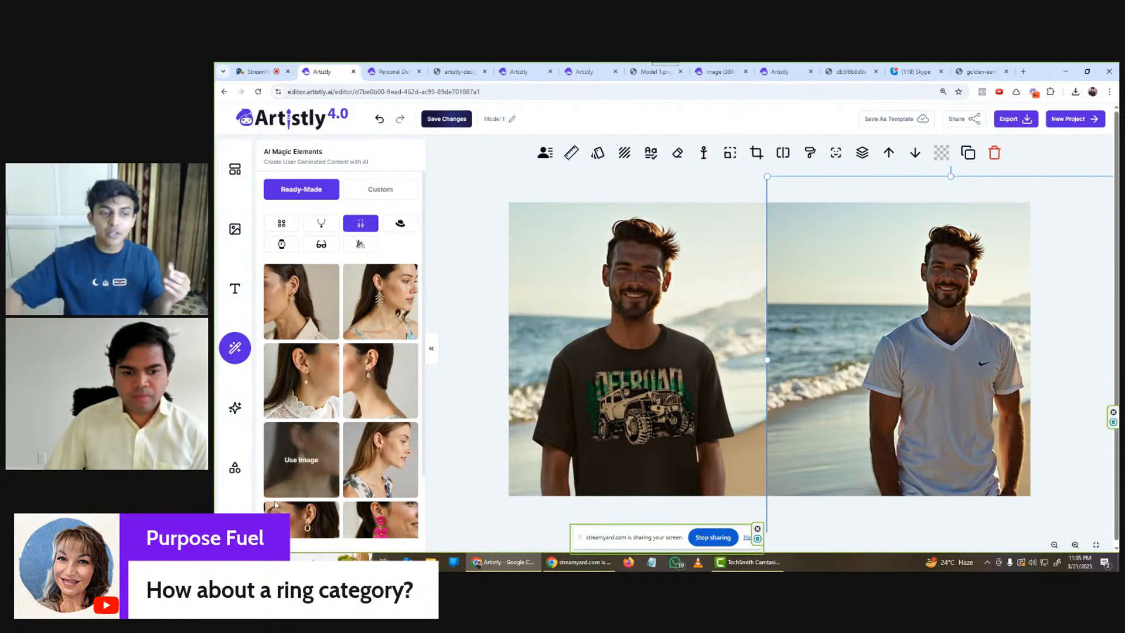
- Generate a 1:1 image in AI Designer from the prompt "close up shot of american woman wearing ring"
left_click(237, 472)
left_click(235, 408)
left_click(330, 398)
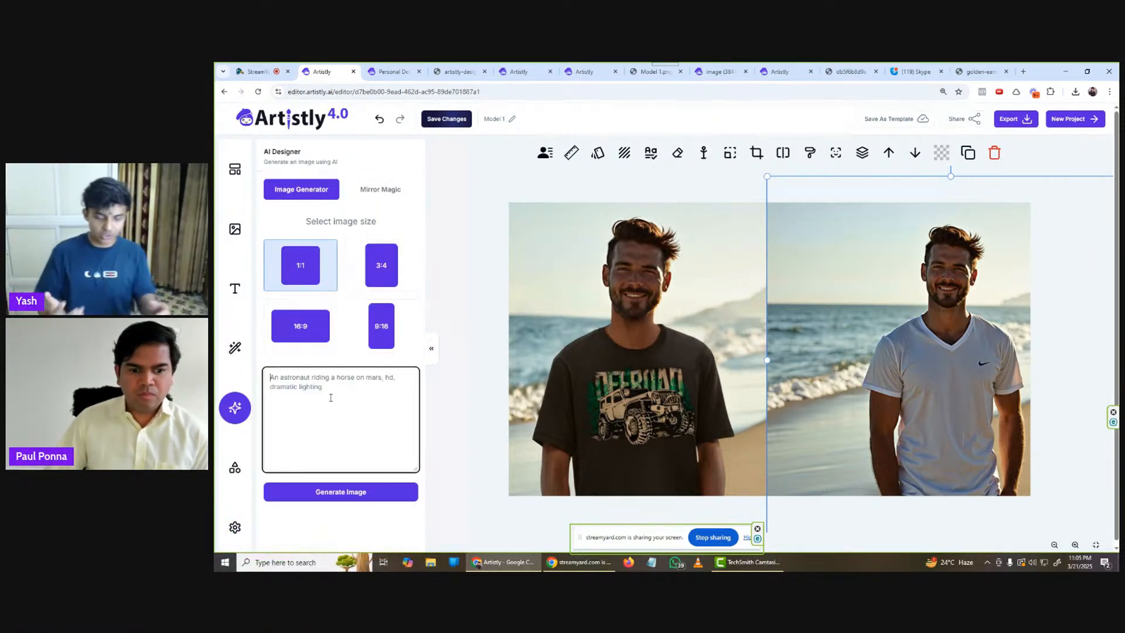
type("close up shot of american woman wearing ring")
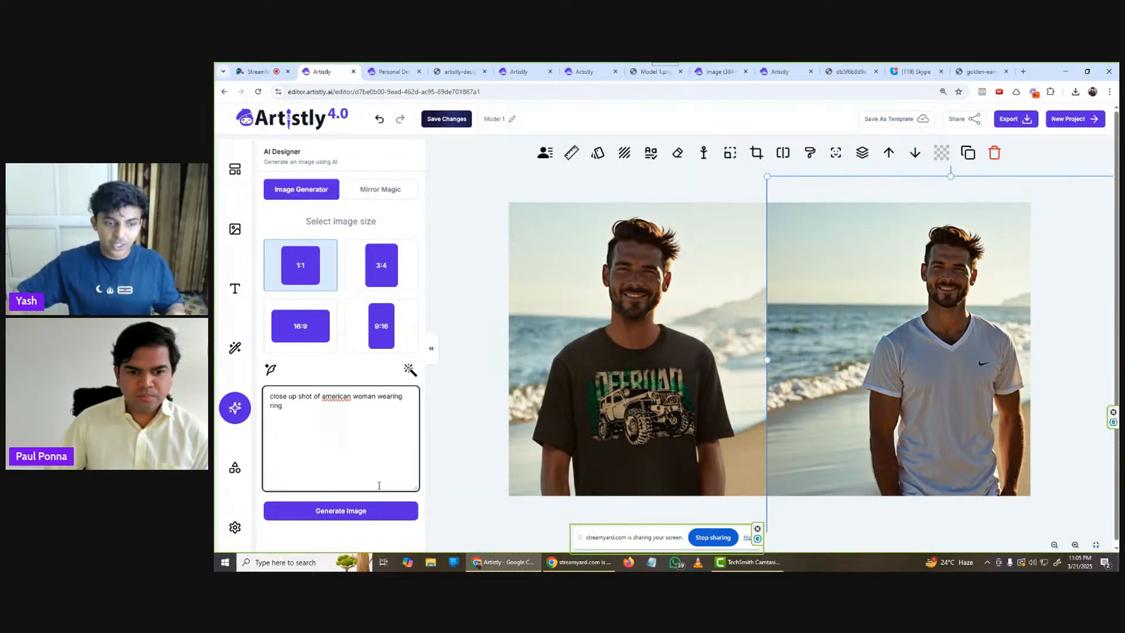
left_click(358, 510)
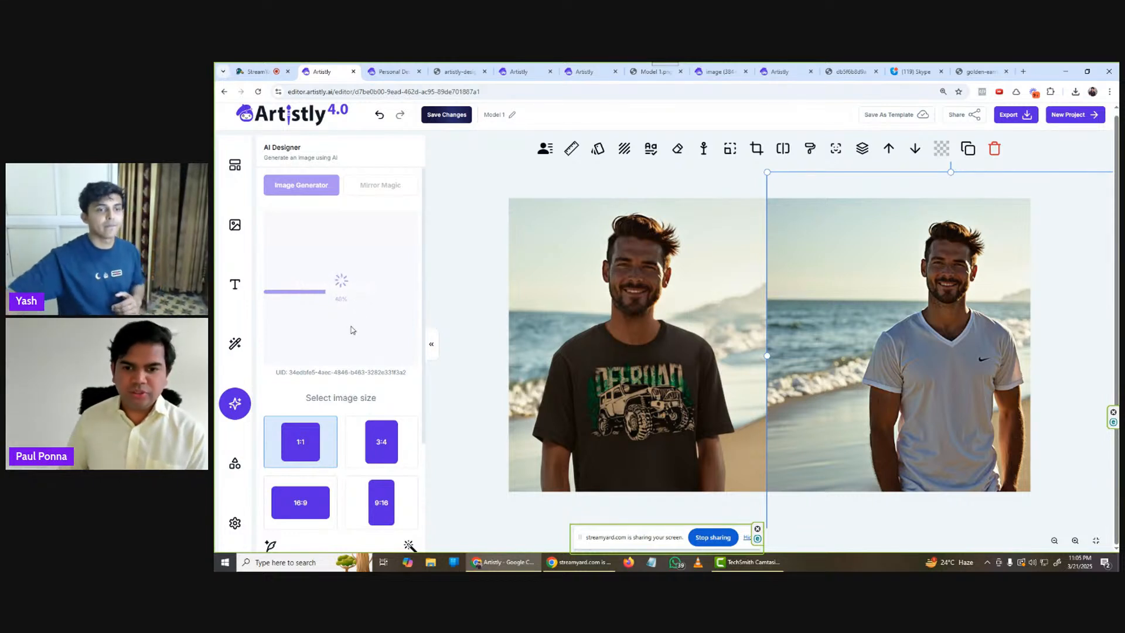
- Reopen the beach man design for re-generation, replace its prompt with "african man in the rainforest" and enhance that prompt
left_click(400, 70)
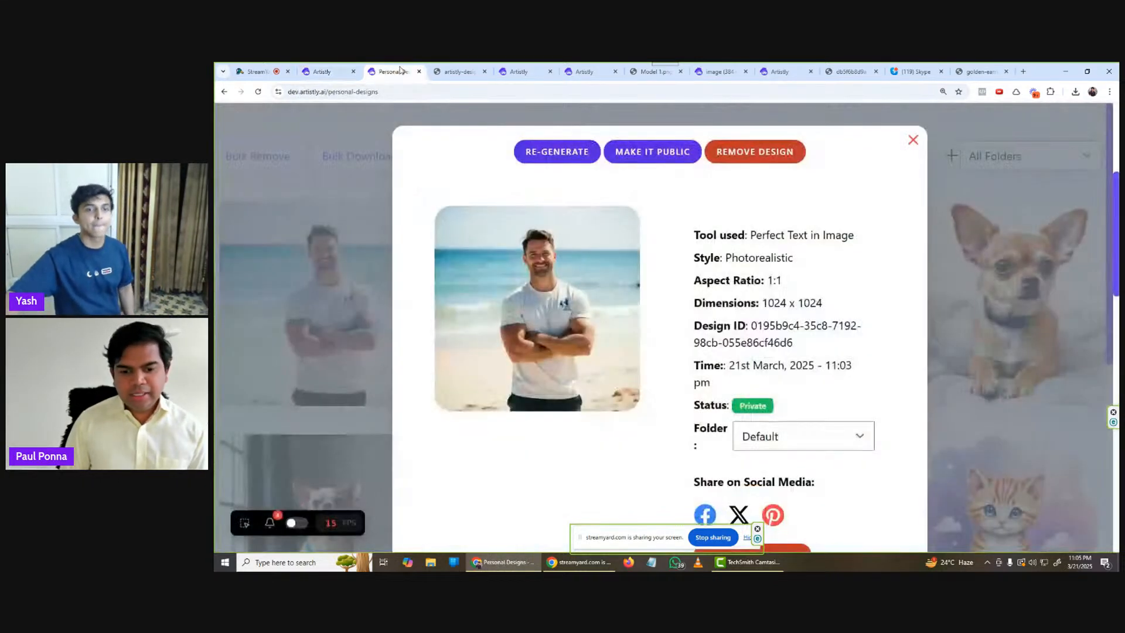
left_click(566, 156)
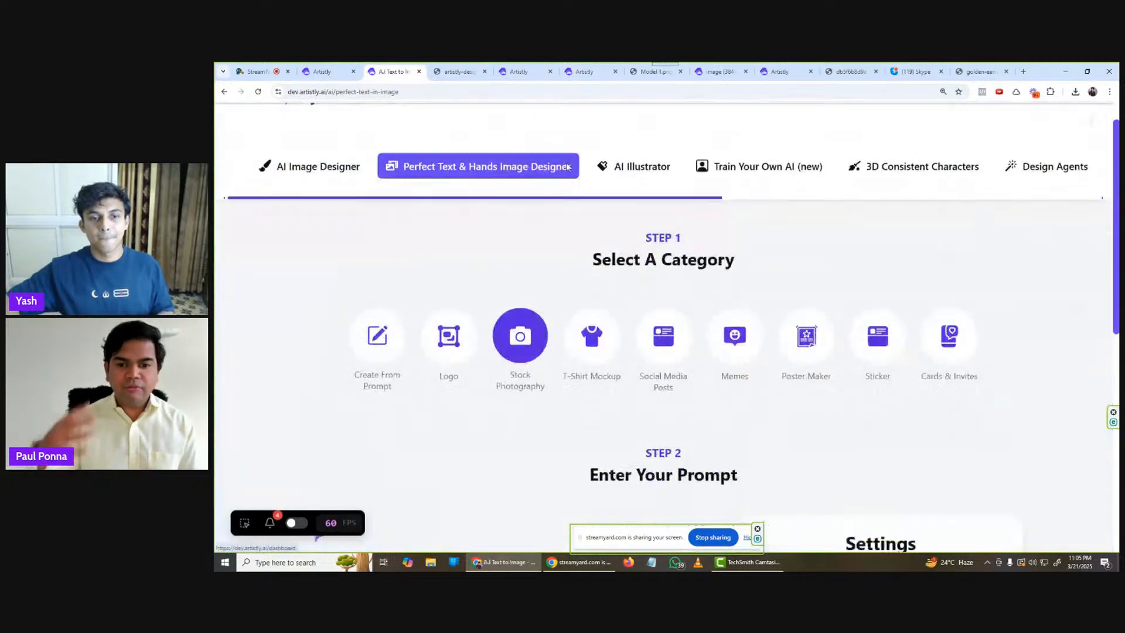
triple_click(535, 276)
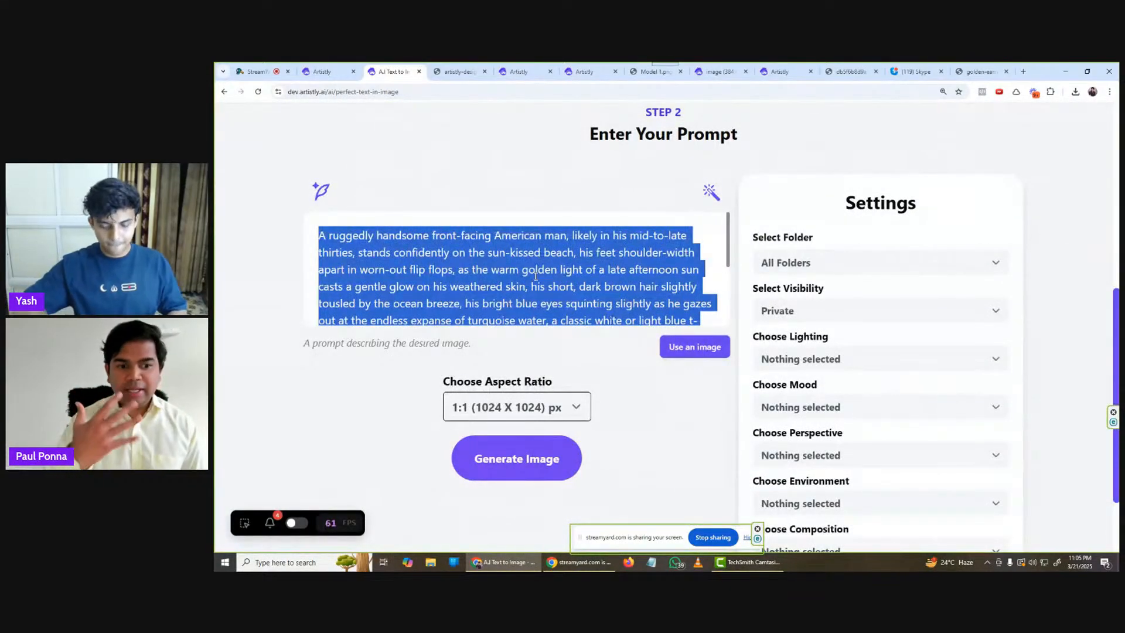
key("BackSpace")
type("a")
key("BackSpace")
type("african man ")
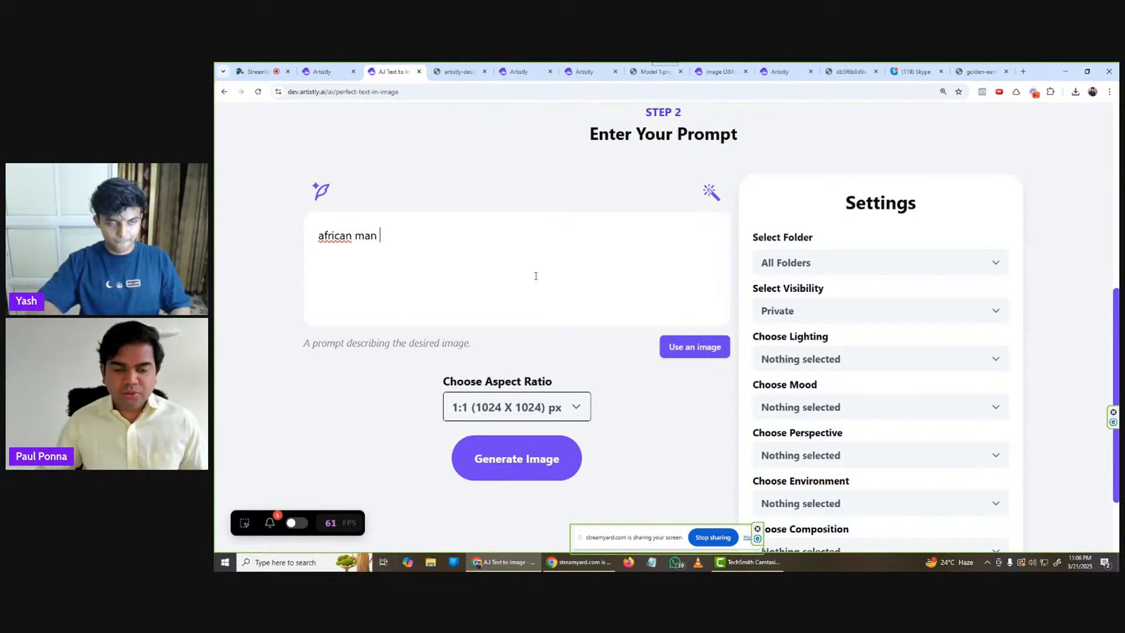
type("in the rainforest")
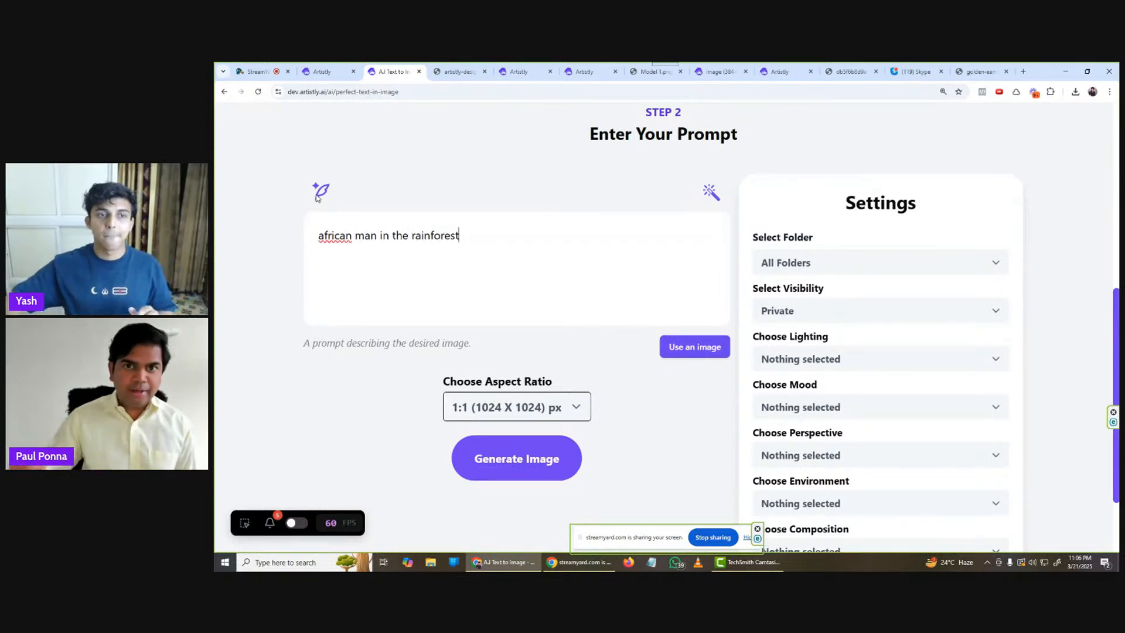
left_click(710, 192)
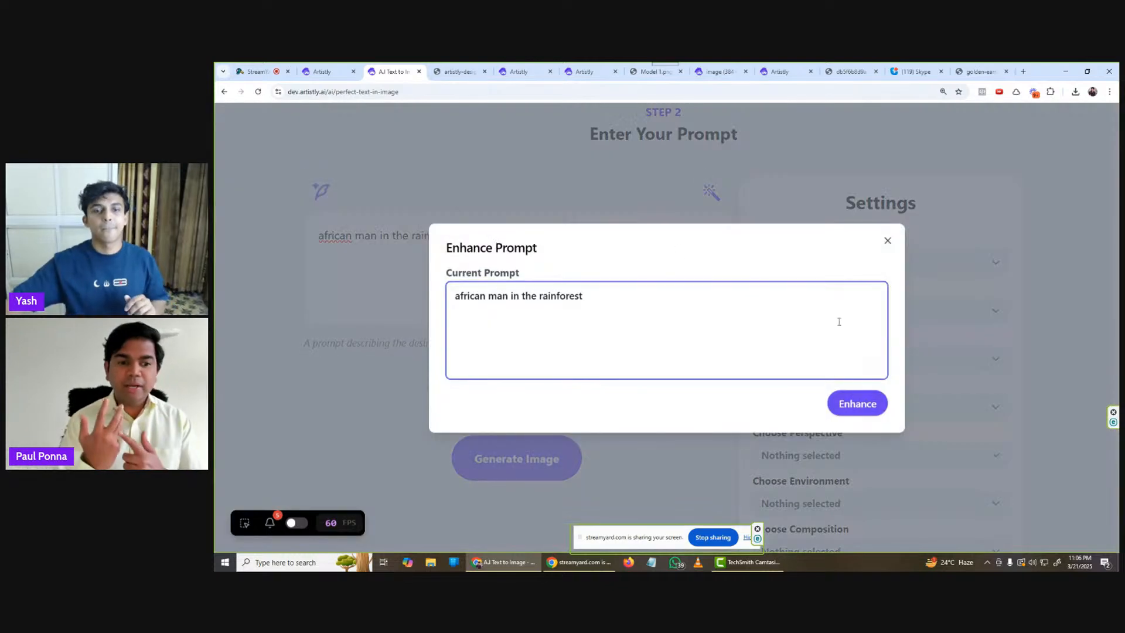
left_click(848, 403)
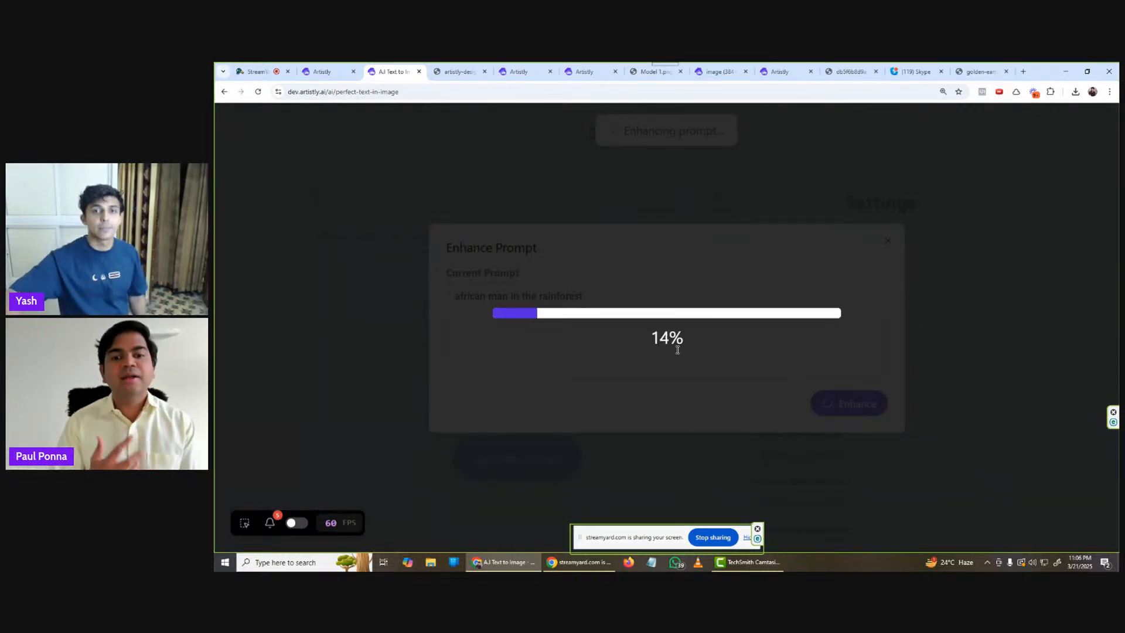
- Add the generated ring photo to the editor canvas and show the custom model options in AI Magic Elements
left_click(323, 69)
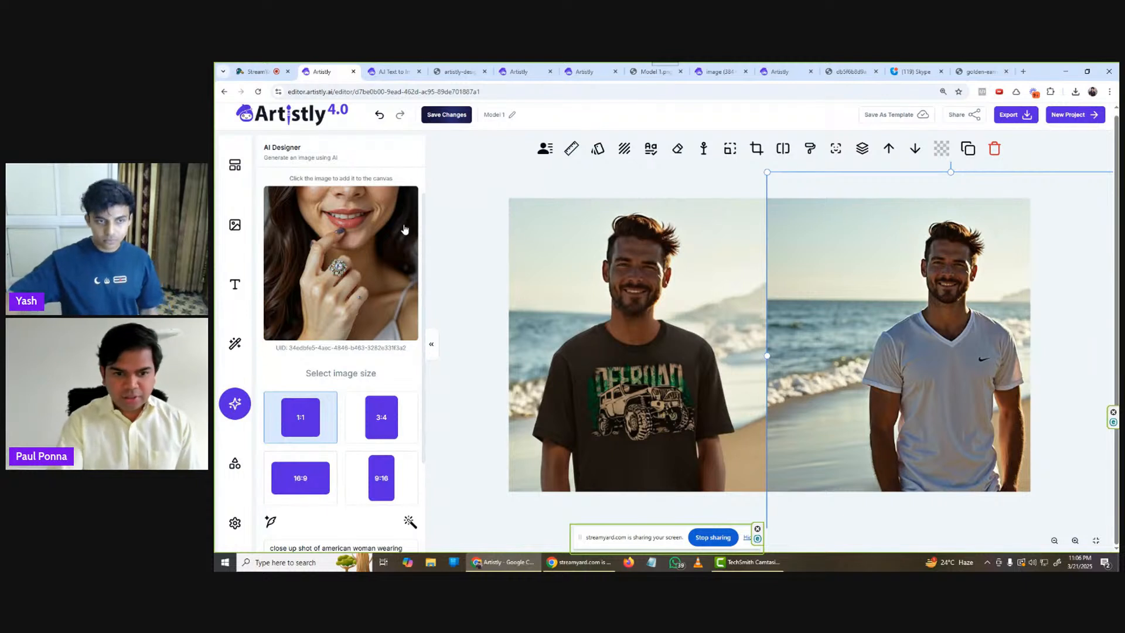
left_click(353, 276)
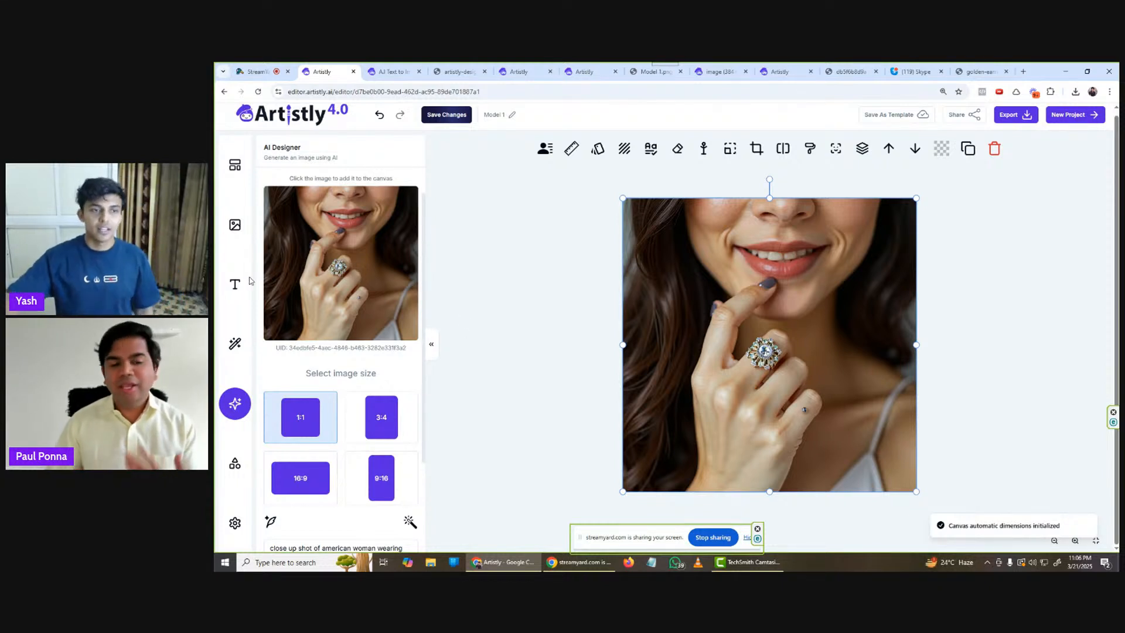
left_click(235, 343)
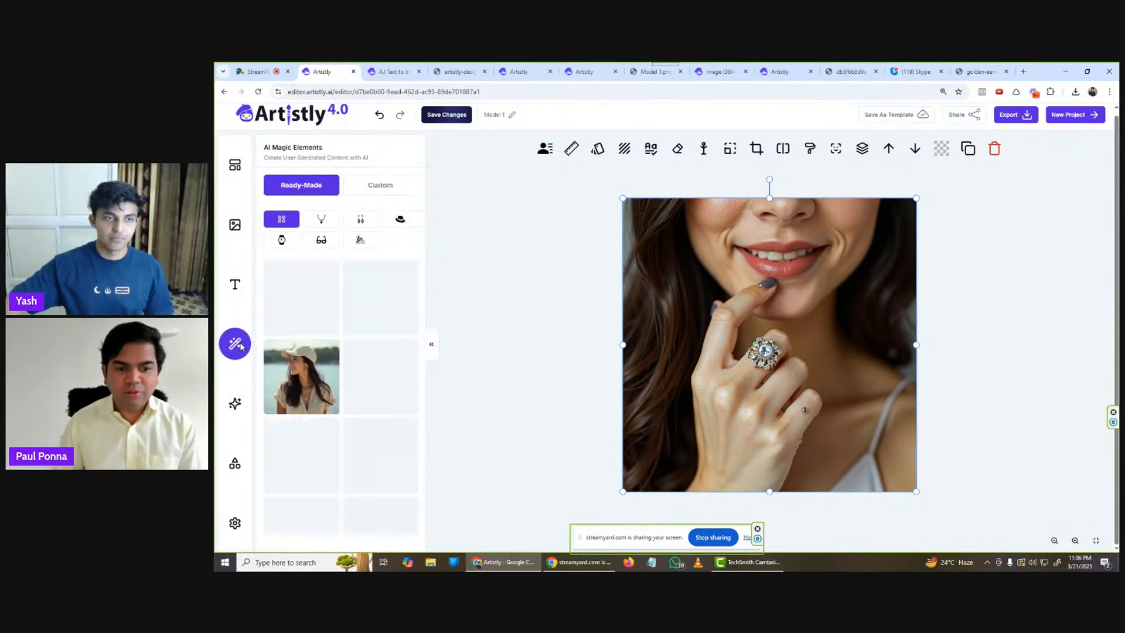
left_click(371, 191)
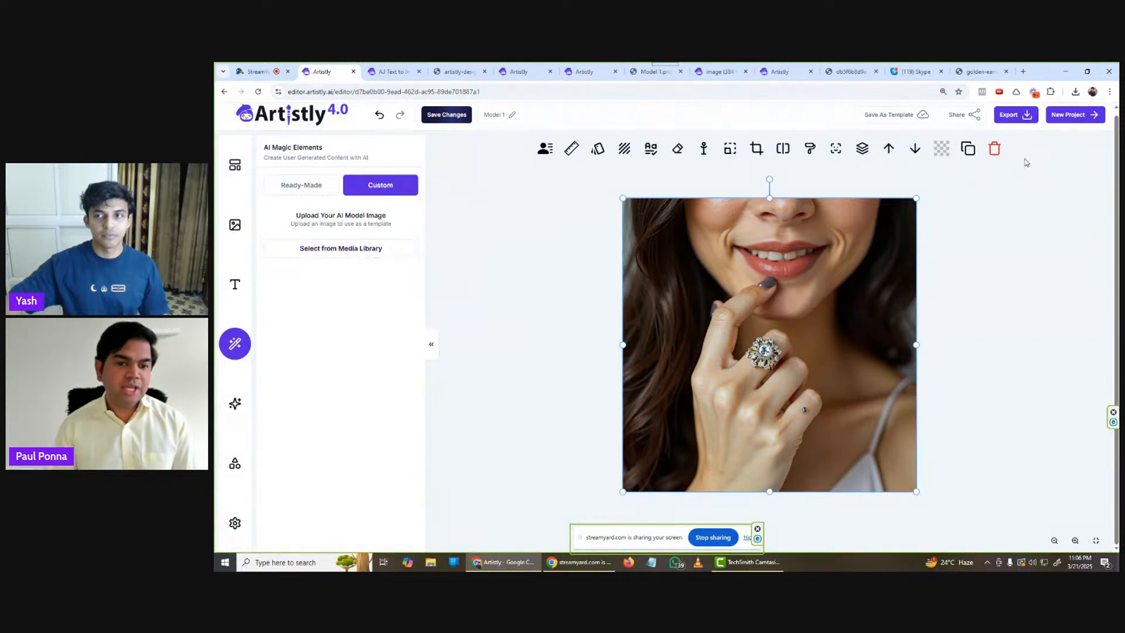
- Rename the project as Model 2 and export the ring photo as a PNG
left_click(511, 115)
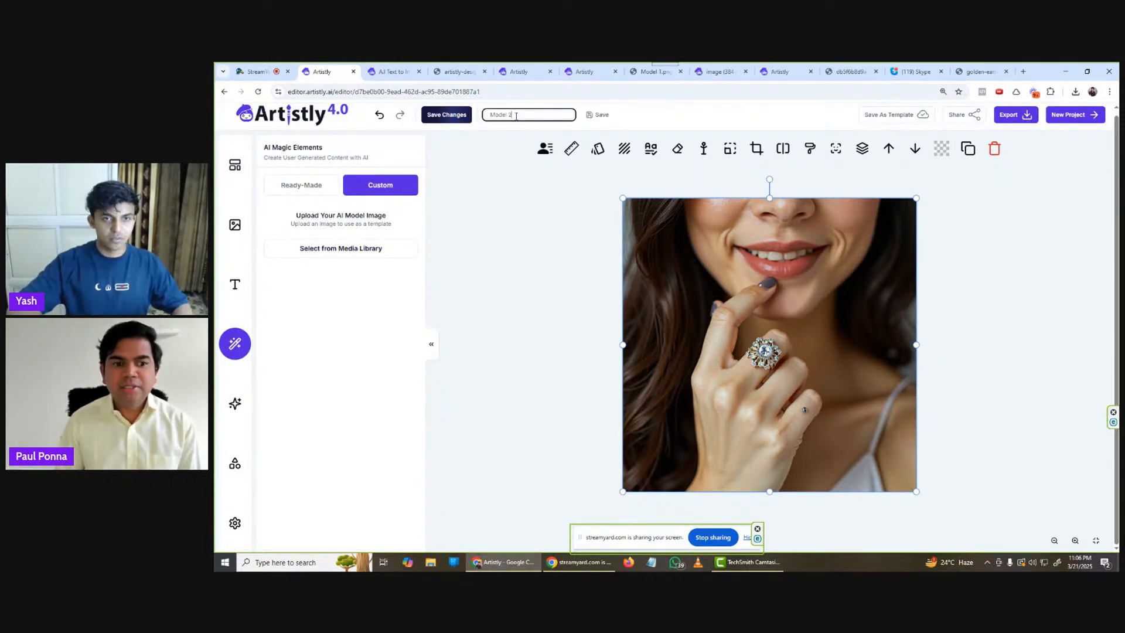
left_click(597, 114)
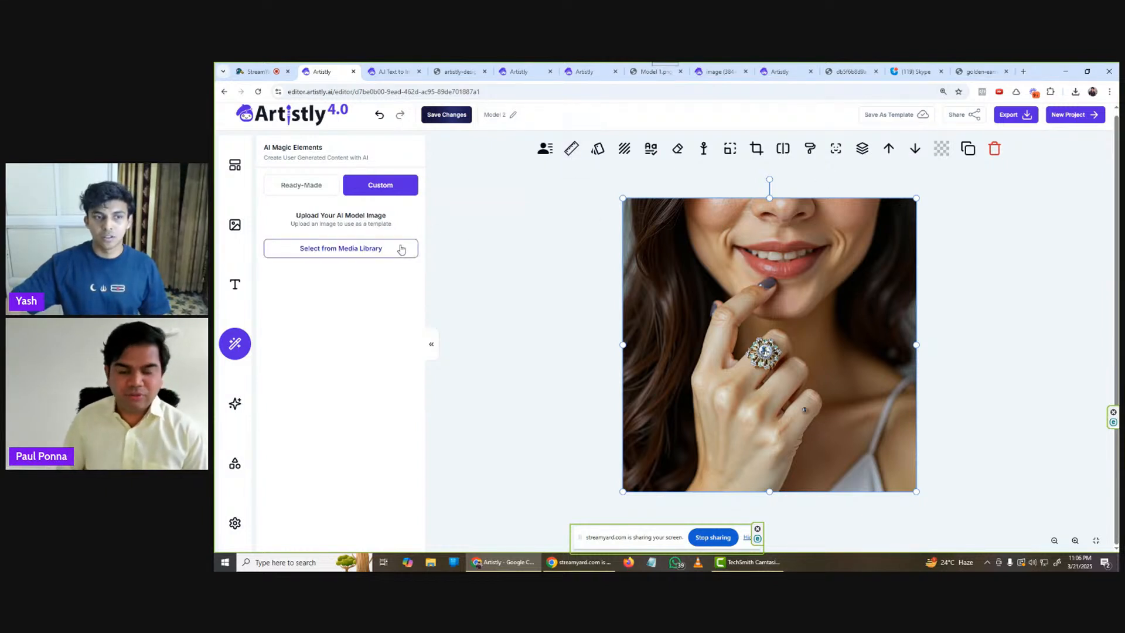
left_click(1009, 117)
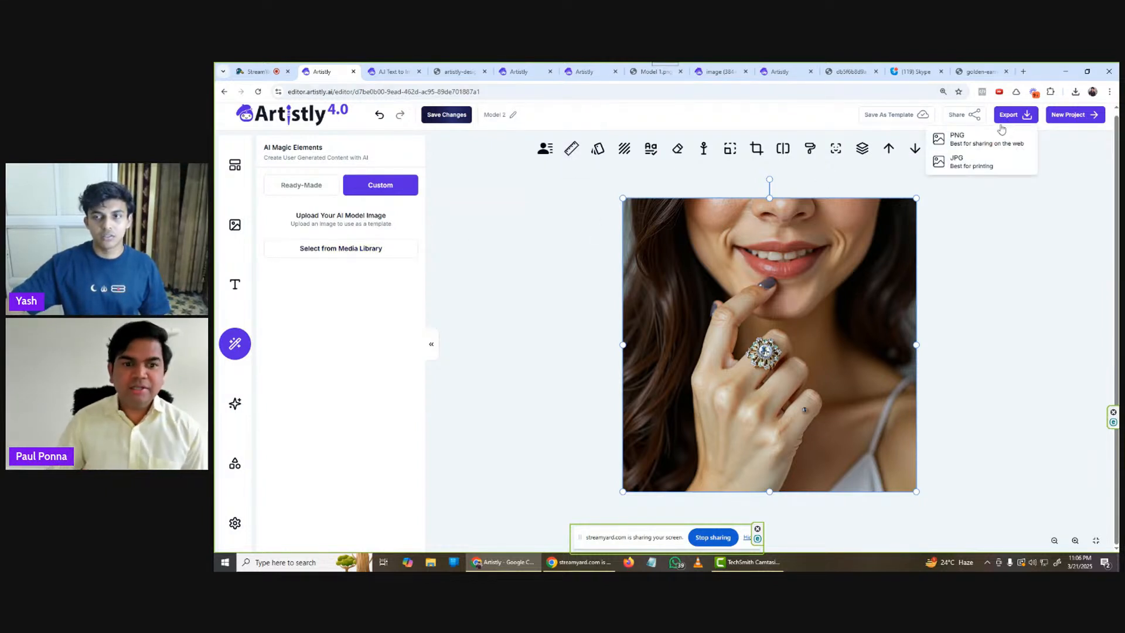
left_click(988, 138)
left_click(1030, 220)
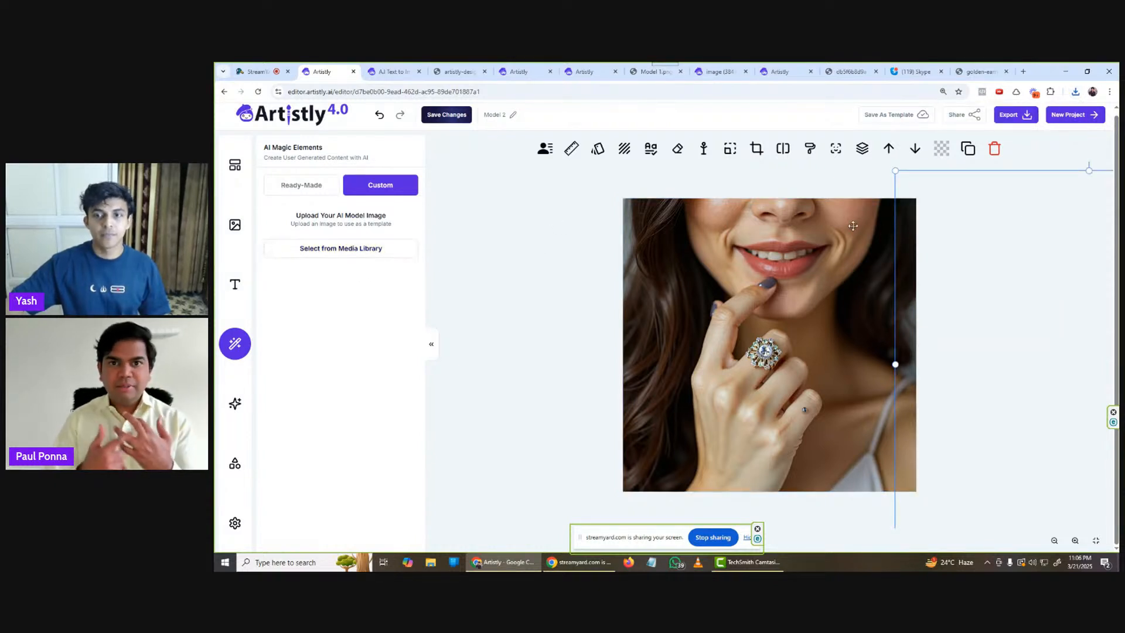
left_click(830, 280)
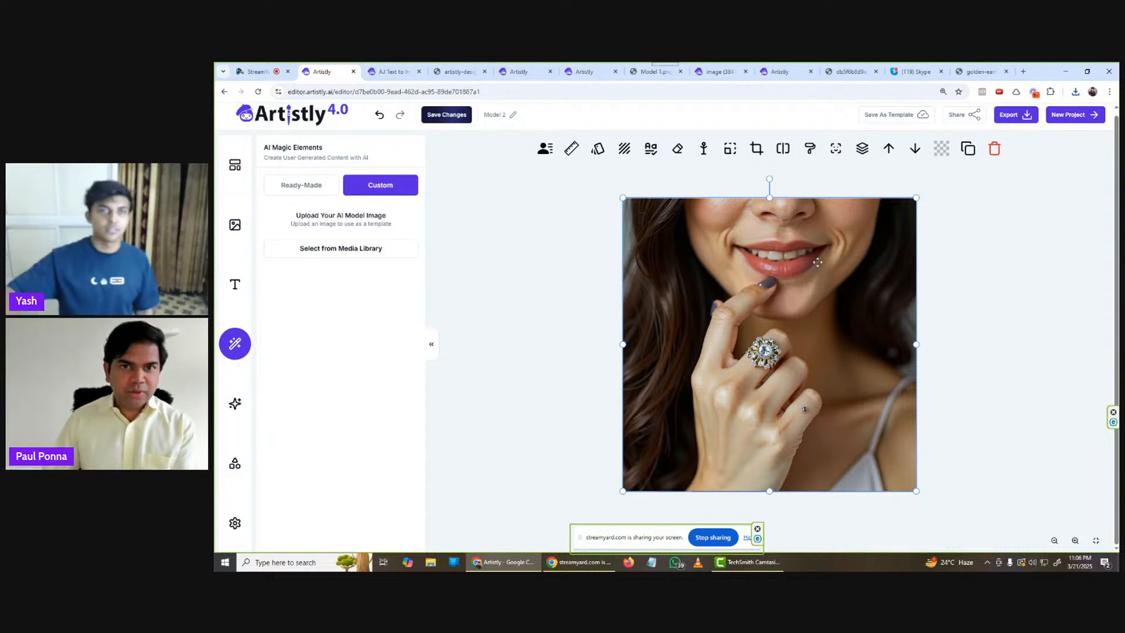
- Generate the image from the enhanced rainforest prompt in the image designer tab
left_click(390, 67)
left_click(503, 458)
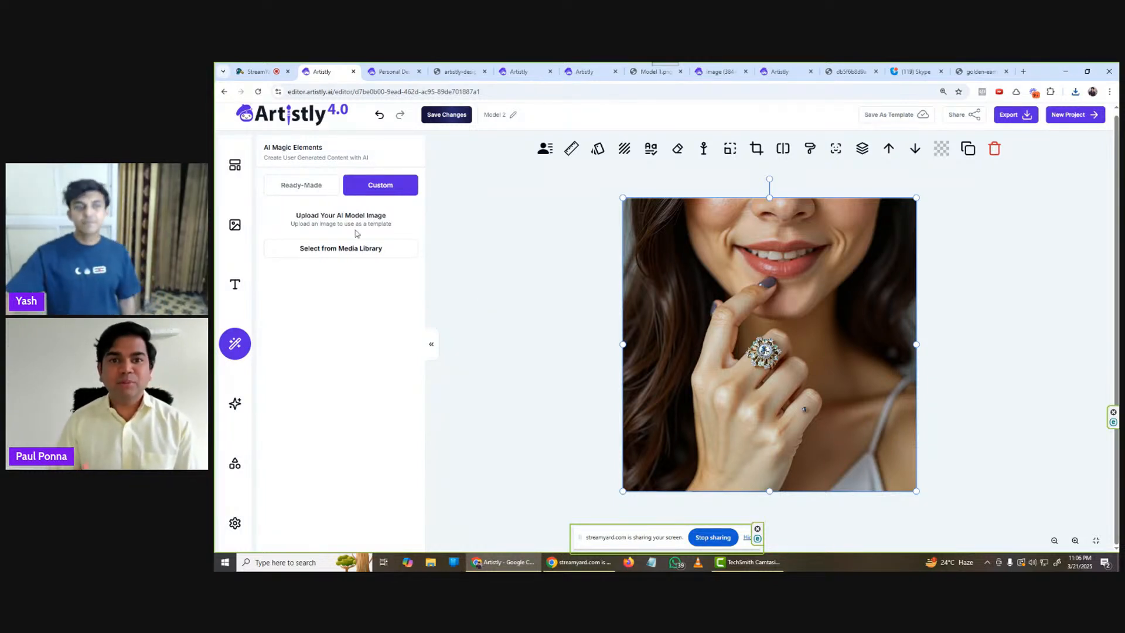
- Show the ready-made model templates and delete the ring photo and all beach photos from the canvas
left_click(310, 193)
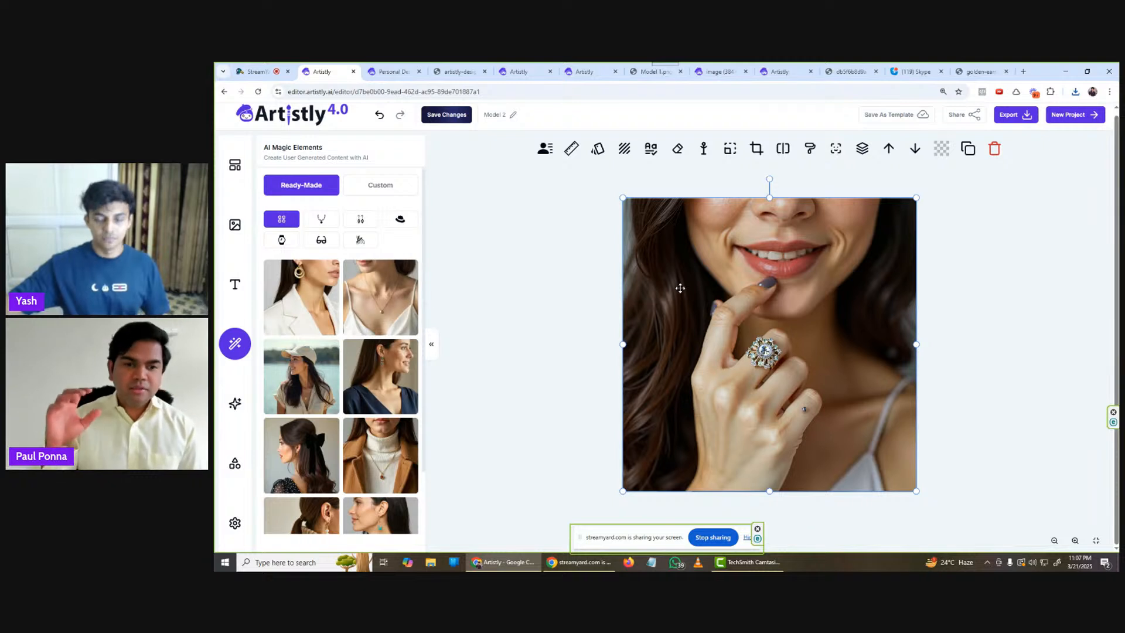
key("Delete")
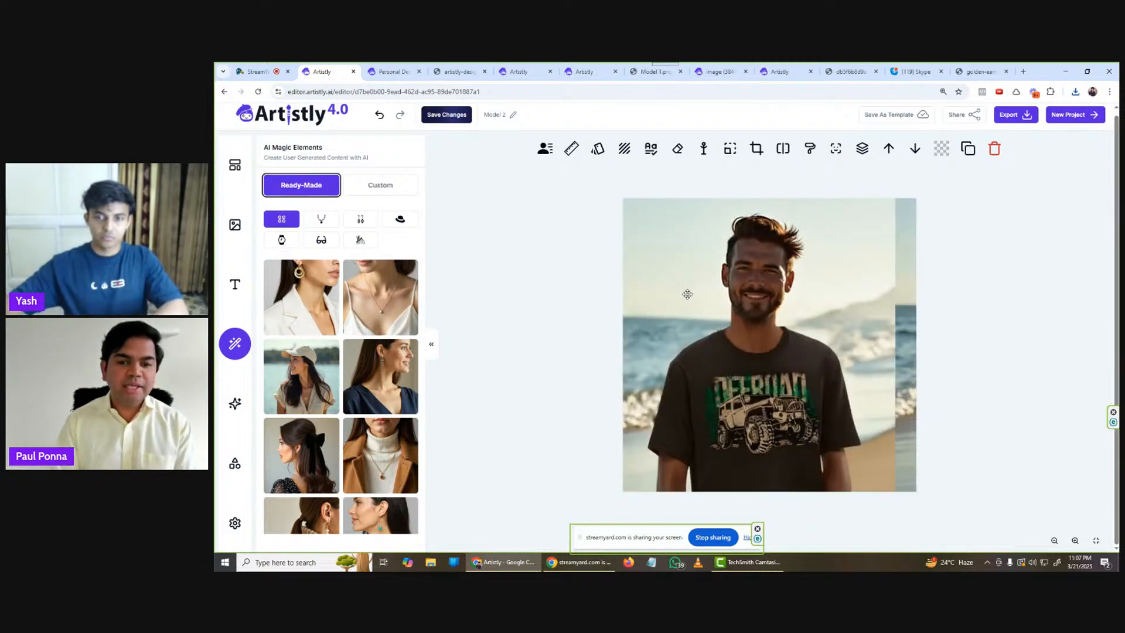
left_click(737, 299)
key("Delete")
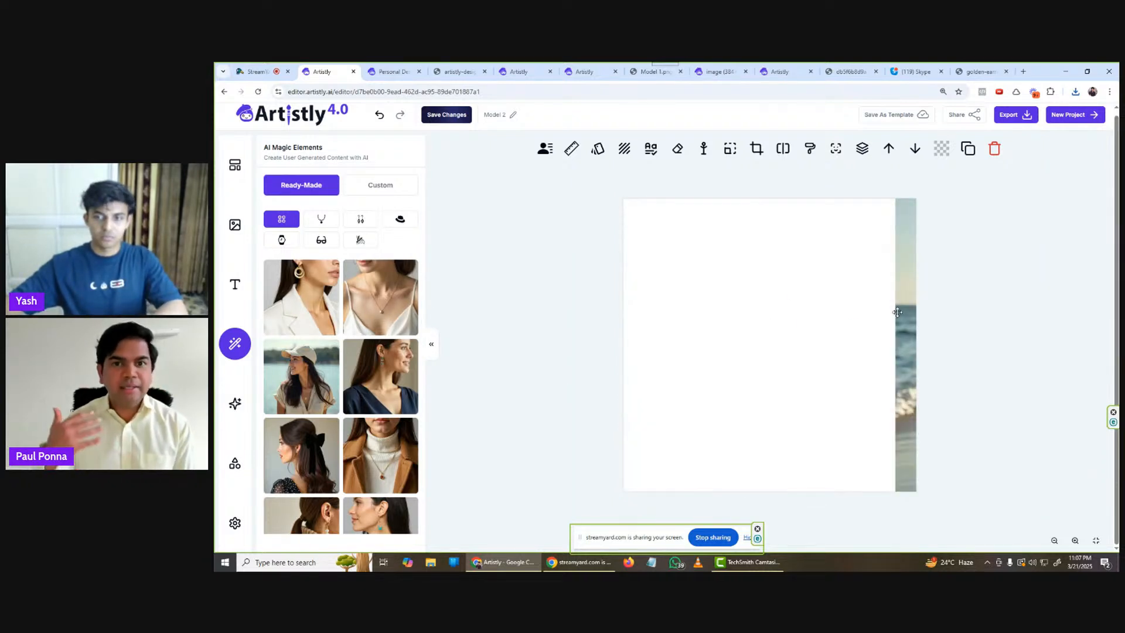
left_click(772, 321)
key("Delete")
left_click(772, 322)
key("Delete")
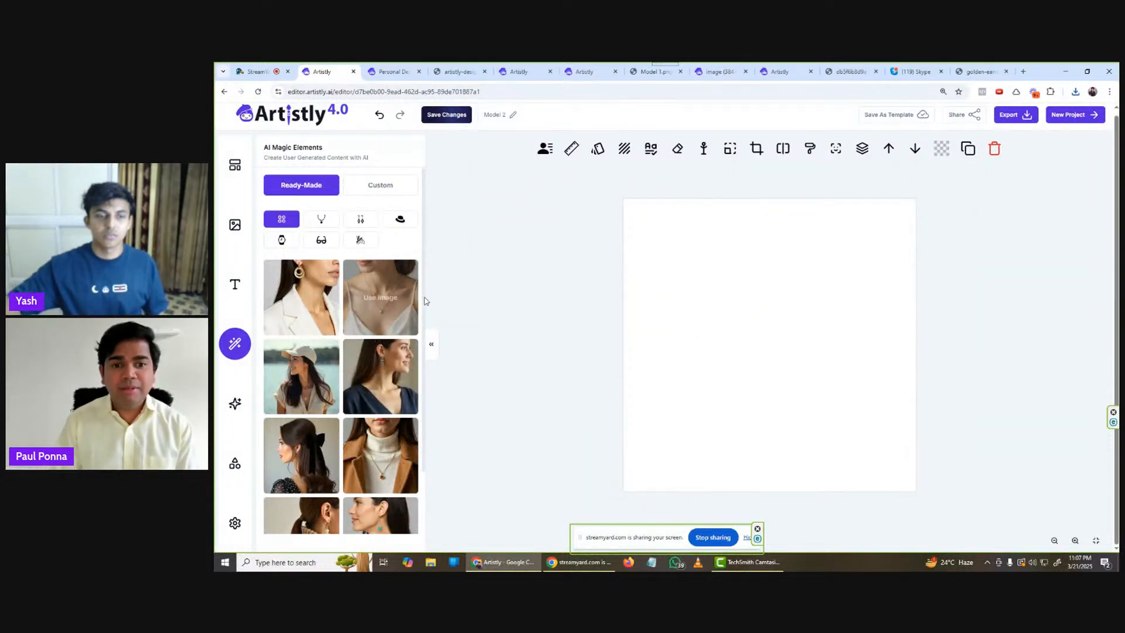
- Add the diamond pendant necklace product image from the image library to the empty canvas
left_click(235, 224)
scroll(396, 513, "down", 2)
left_click(389, 535)
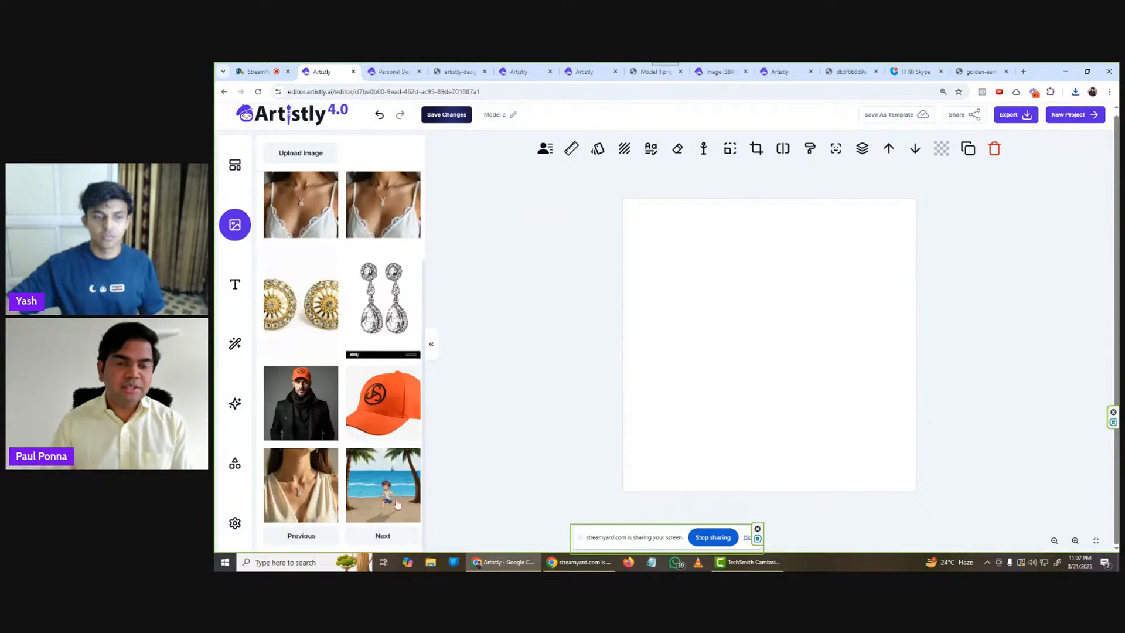
left_click(376, 538)
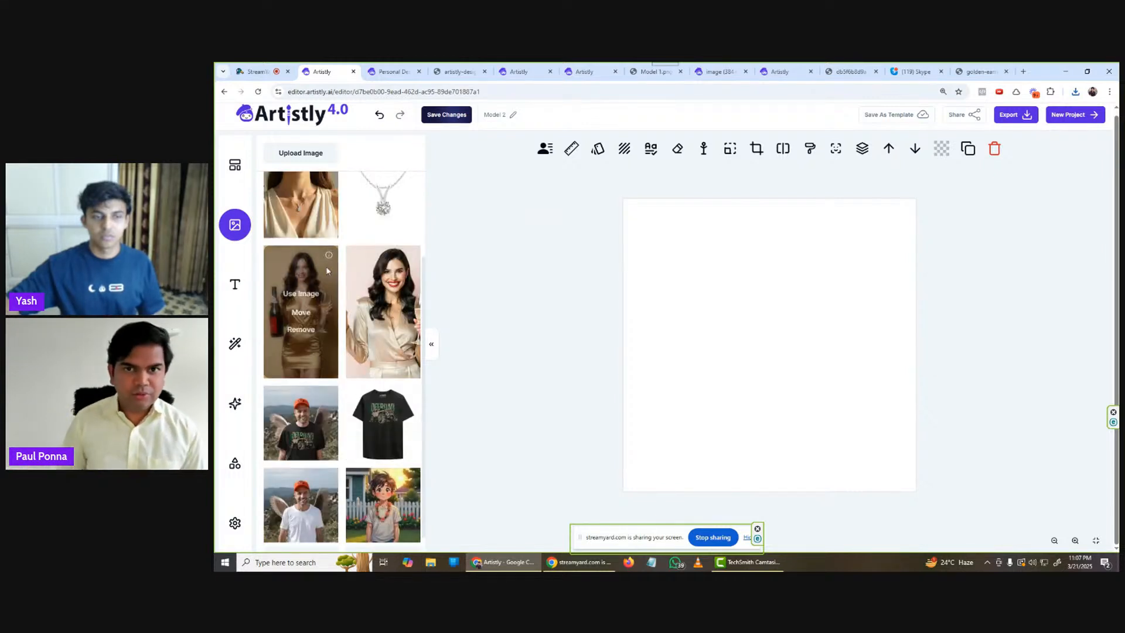
left_click(386, 216)
left_click(442, 343)
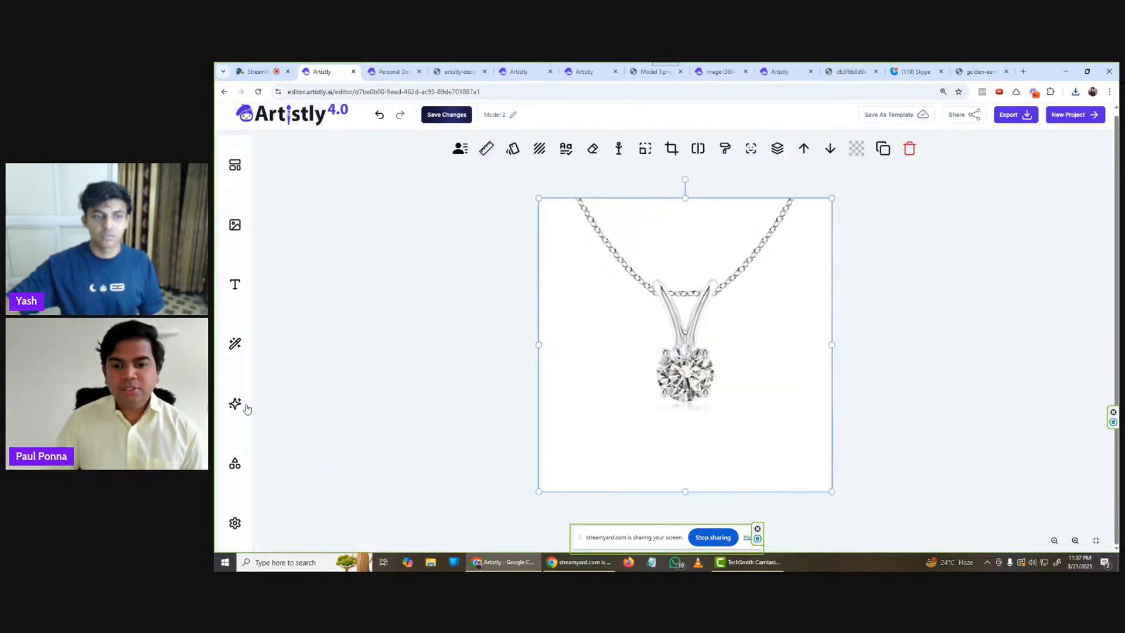
- Choose the ready-made AI Magic Elements template of the woman in a white strappy top and describe the product as "Necklace"
left_click(237, 344)
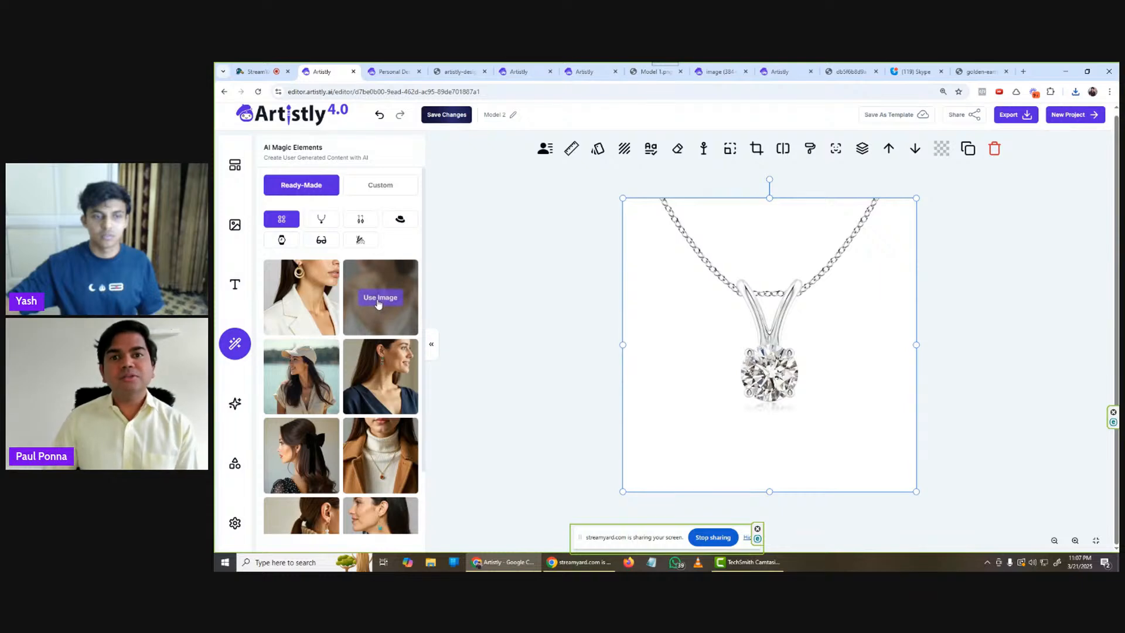
left_click(379, 300)
scroll(345, 379, "down", 2)
left_click(319, 317)
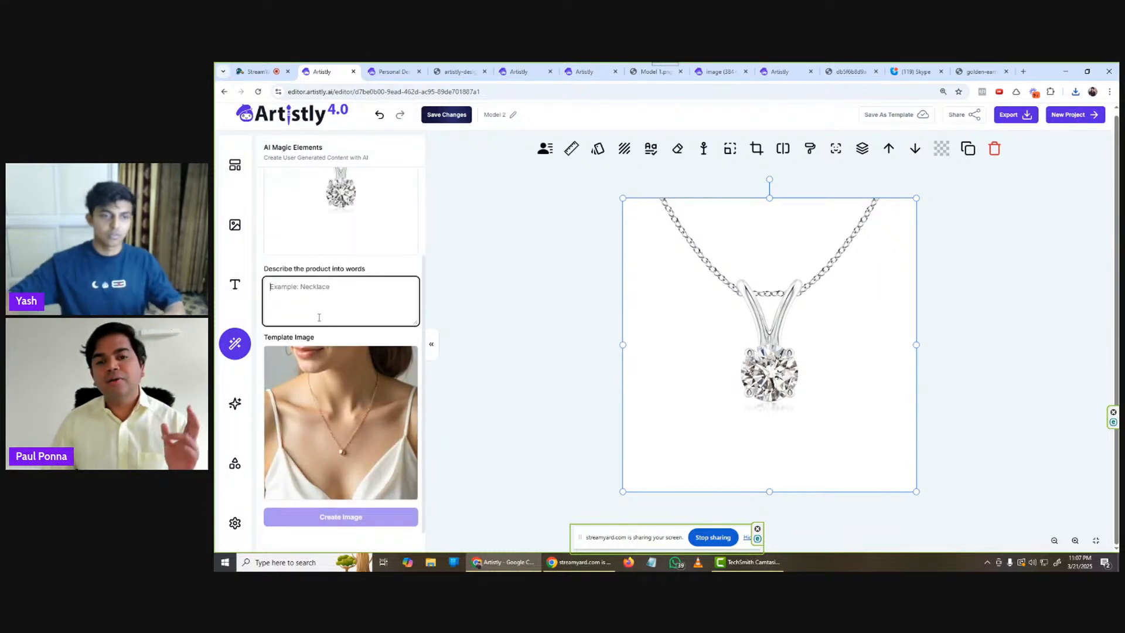
type("Necklace")
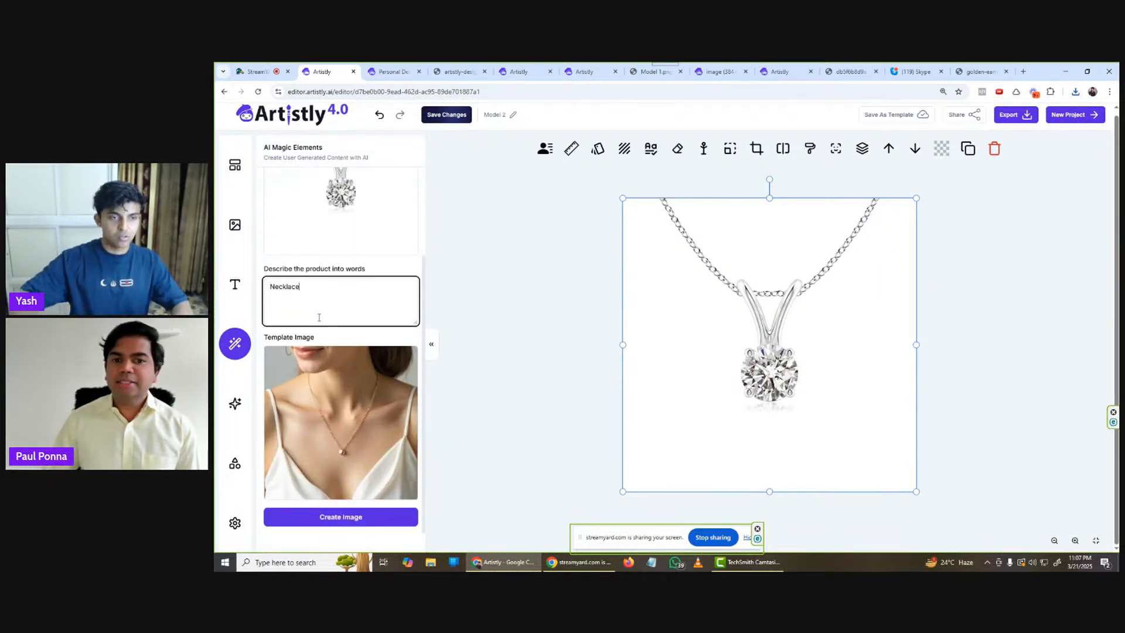
- Mask the V-shaped necklace area from neck to pendant on the template photo and generate the product image
left_click(373, 520)
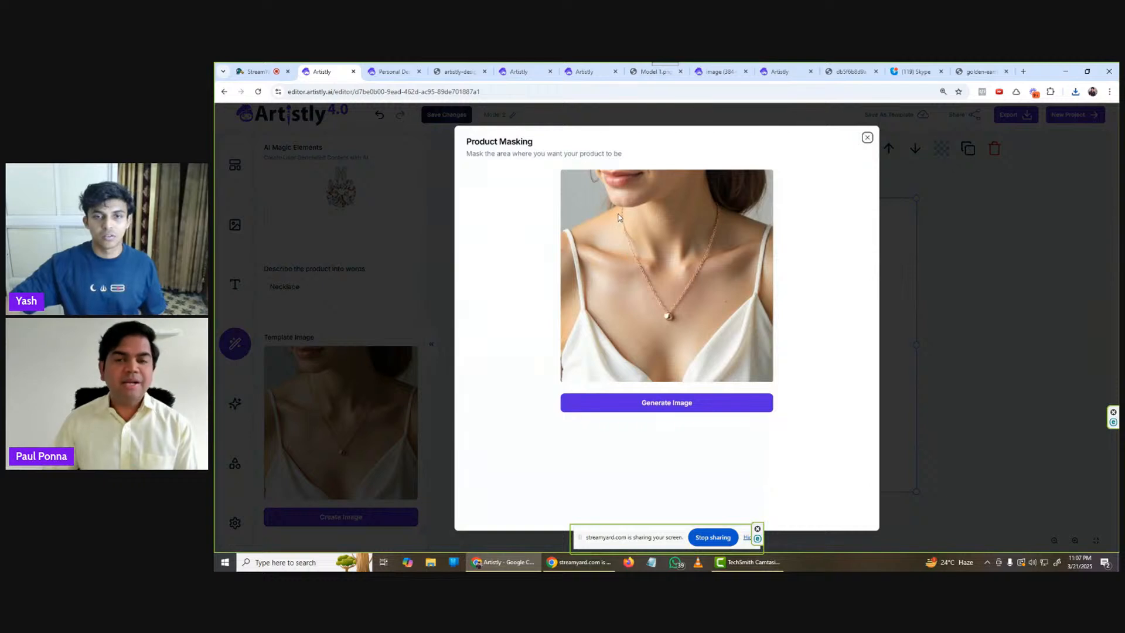
mouse_move(622, 205)
left_mouse_down()
mouse_move(627, 245)
mouse_move(669, 316)
mouse_move(705, 268)
mouse_move(722, 202)
left_mouse_up()
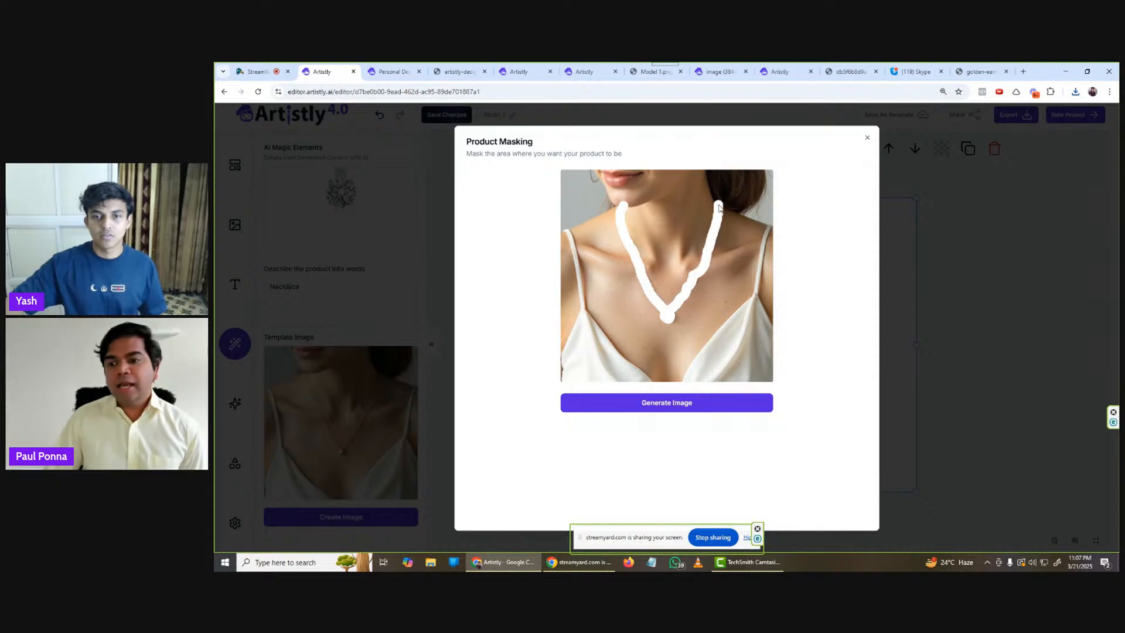
left_click(671, 402)
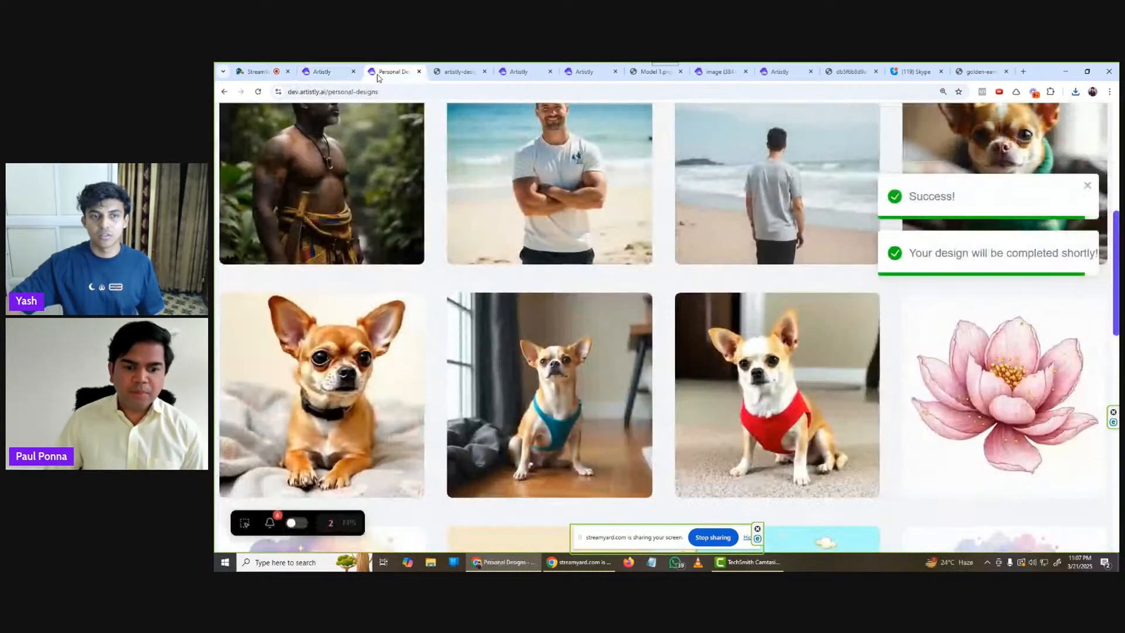
- View the details of the generated rainforest man in Personal Designs, close them and return to the editor
scroll(469, 317, "up", 2)
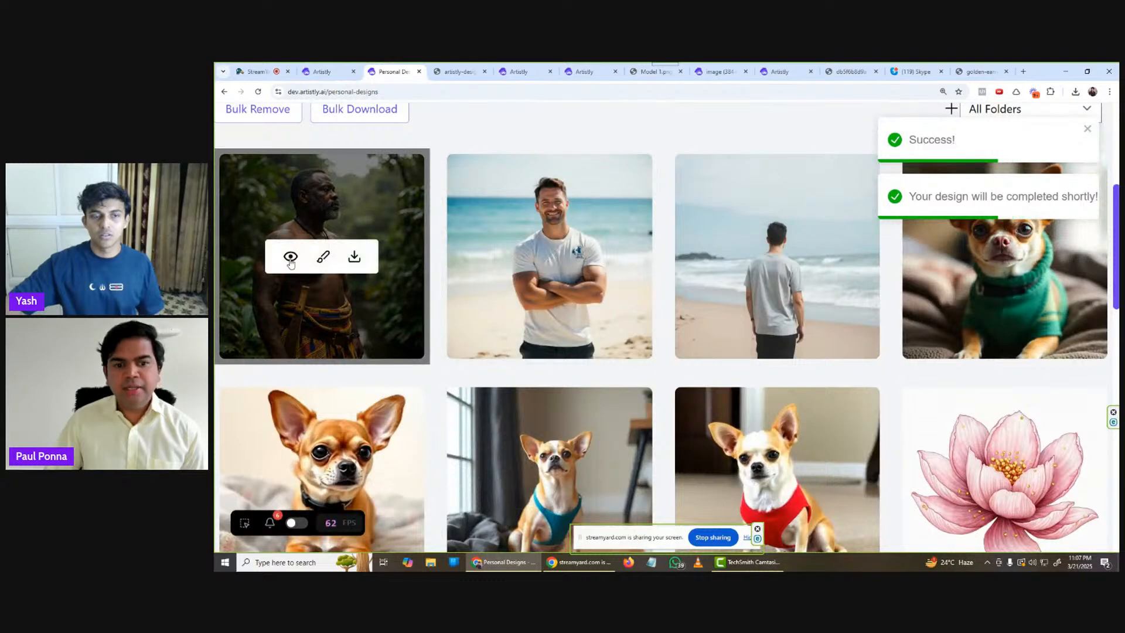
left_click(291, 256)
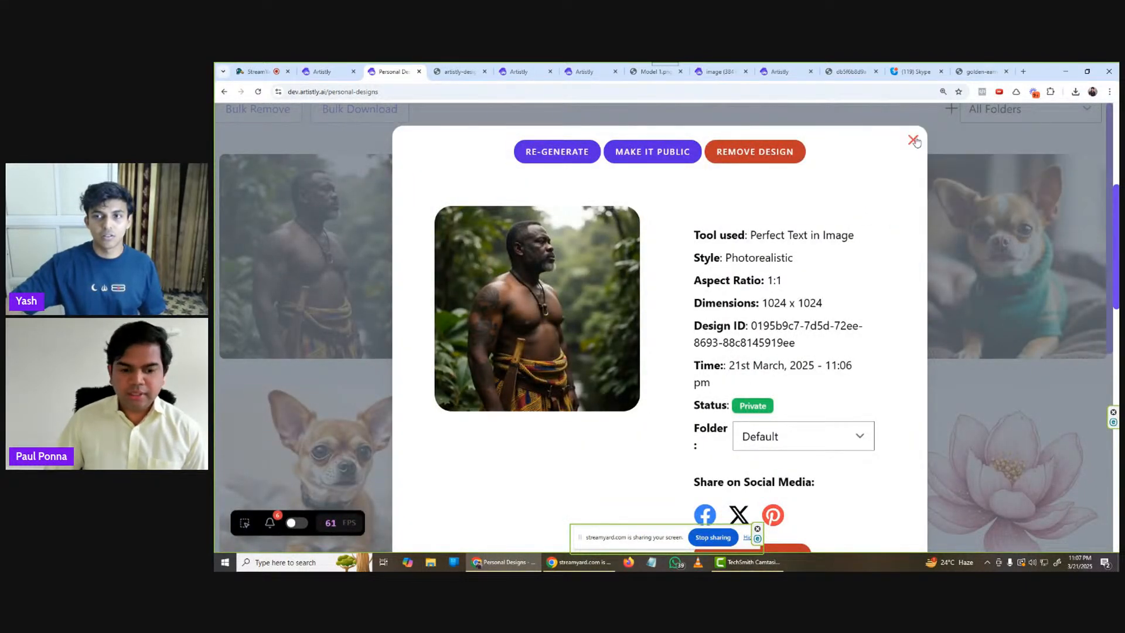
left_click(916, 142)
scroll(590, 317, "up", 2)
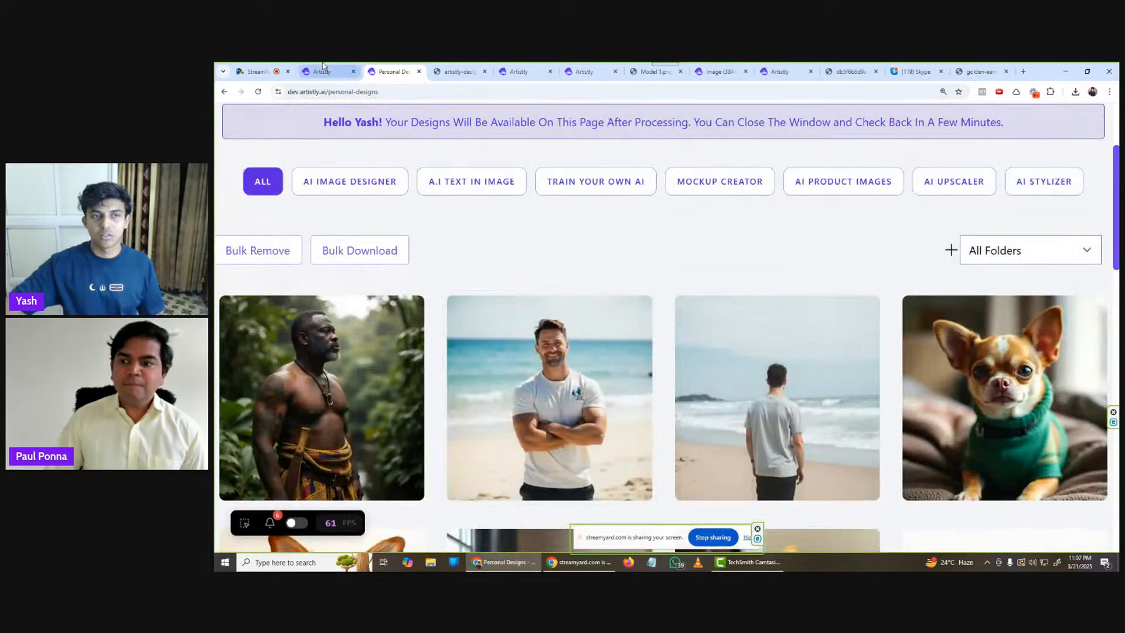
left_click(321, 71)
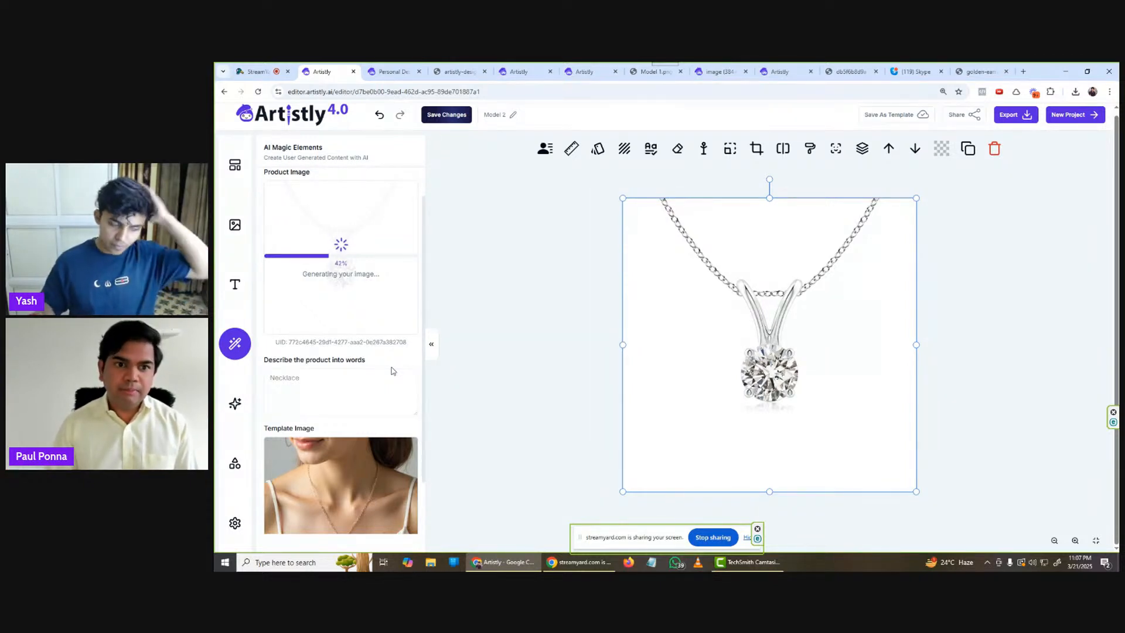
- Re-generate the front-facing beach man design from Personal Designs with the aspect ratio set to 4:5 (896 X 1088) px
left_click(394, 67)
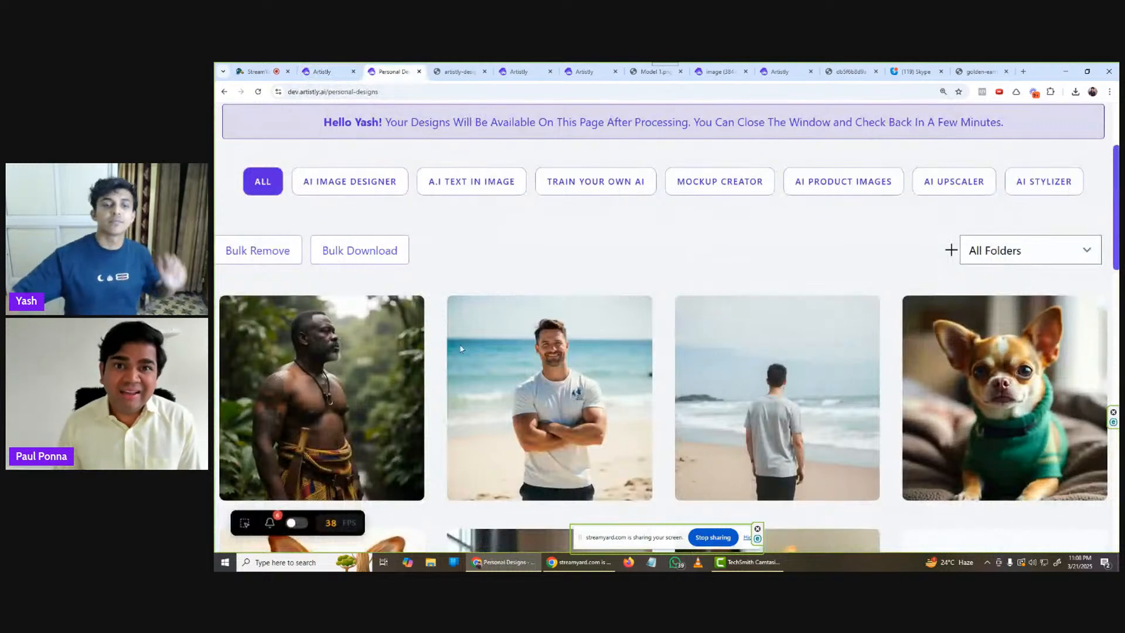
left_click(515, 398)
left_click(545, 148)
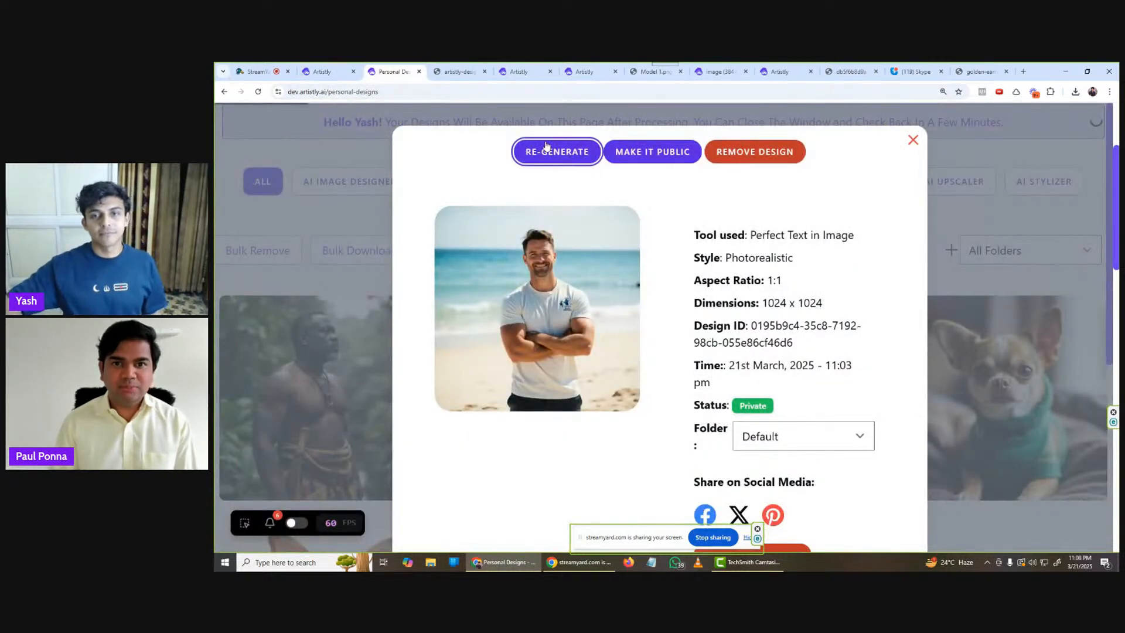
scroll(527, 328, "down", 5)
left_click(520, 314)
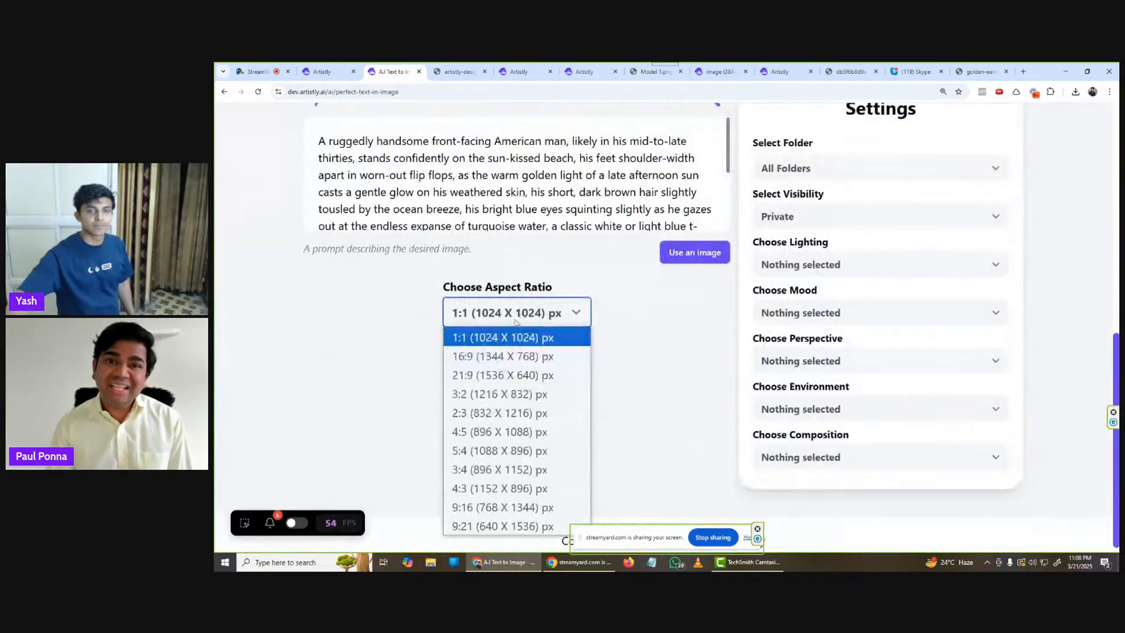
left_click(486, 433)
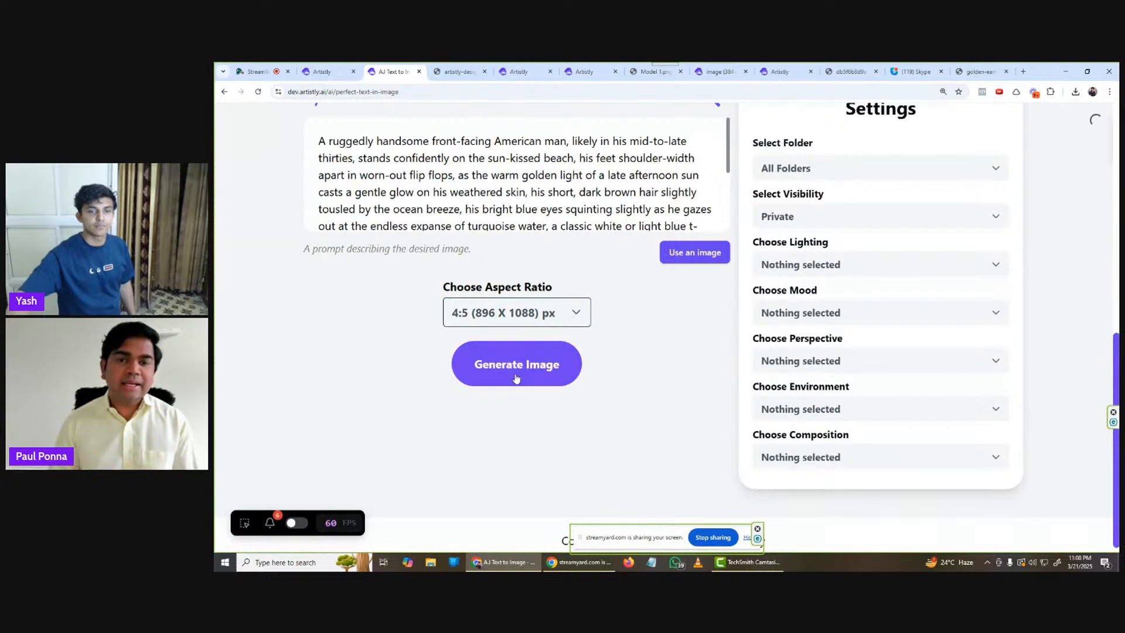
left_click(516, 364)
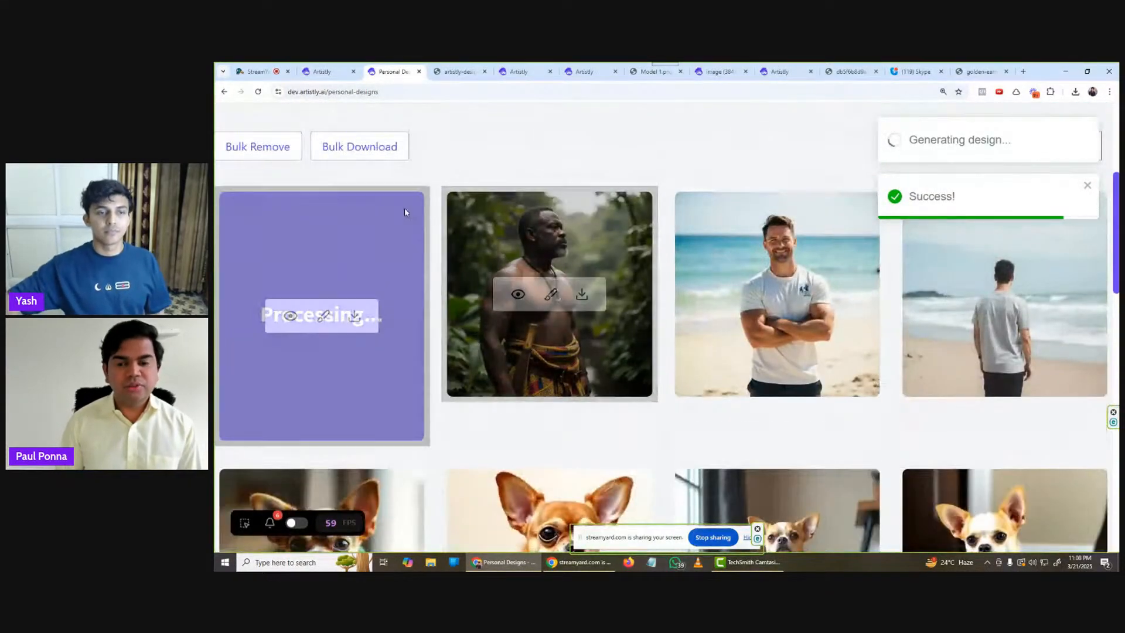
- Return to the editor and add the generated photo of the woman wearing the pendant necklace to the canvas
key("ctrl+shift+Tab")
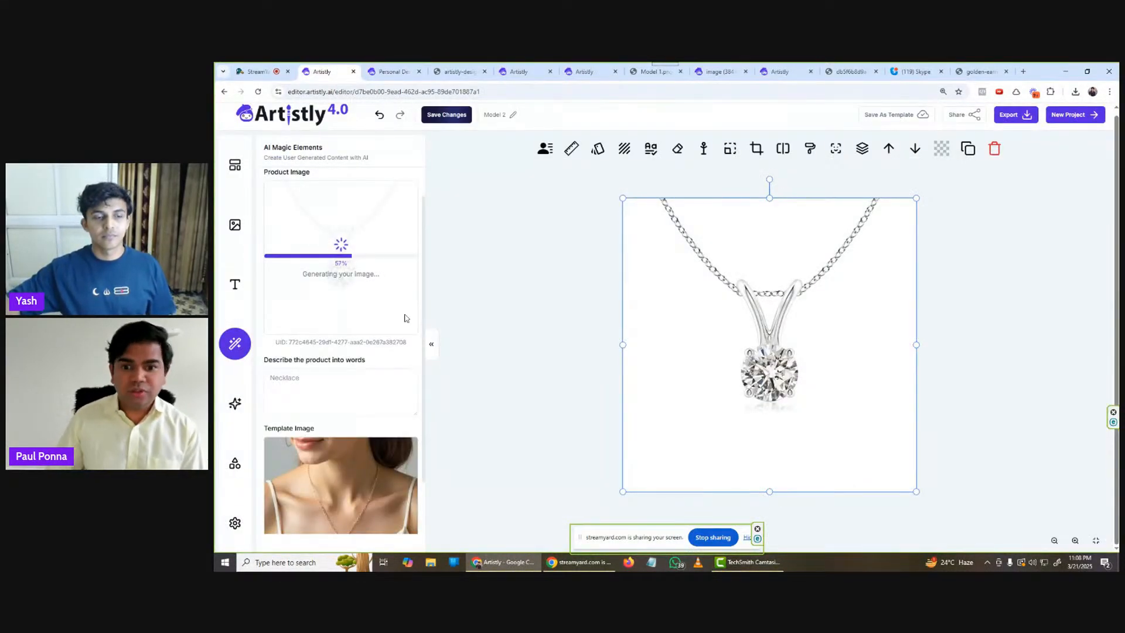
scroll(371, 349, "up", 1)
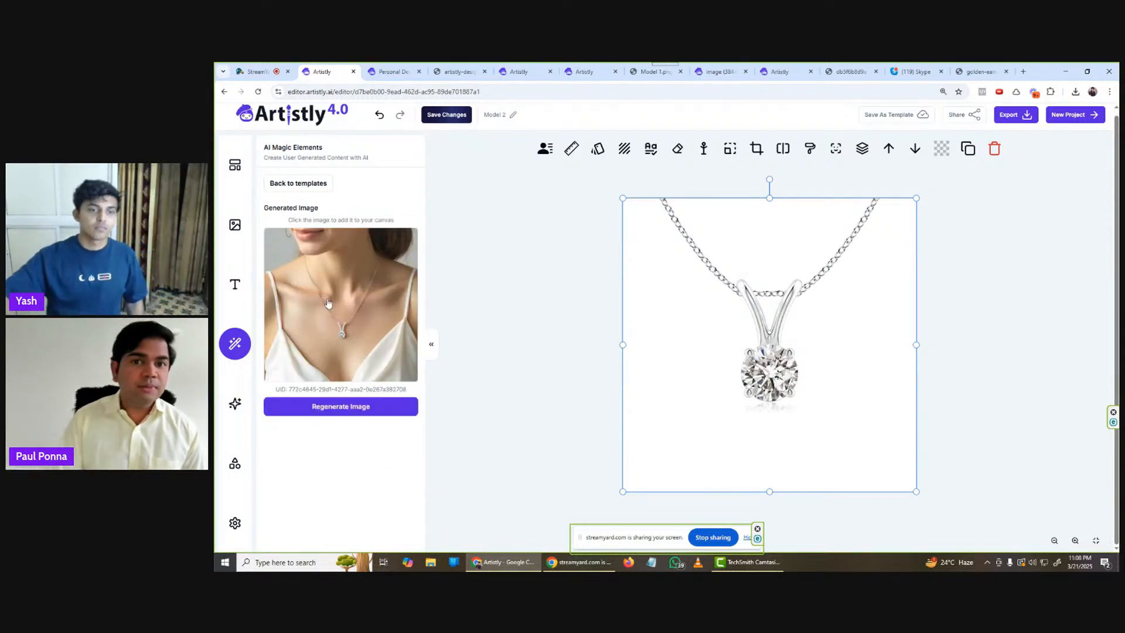
left_click(363, 301)
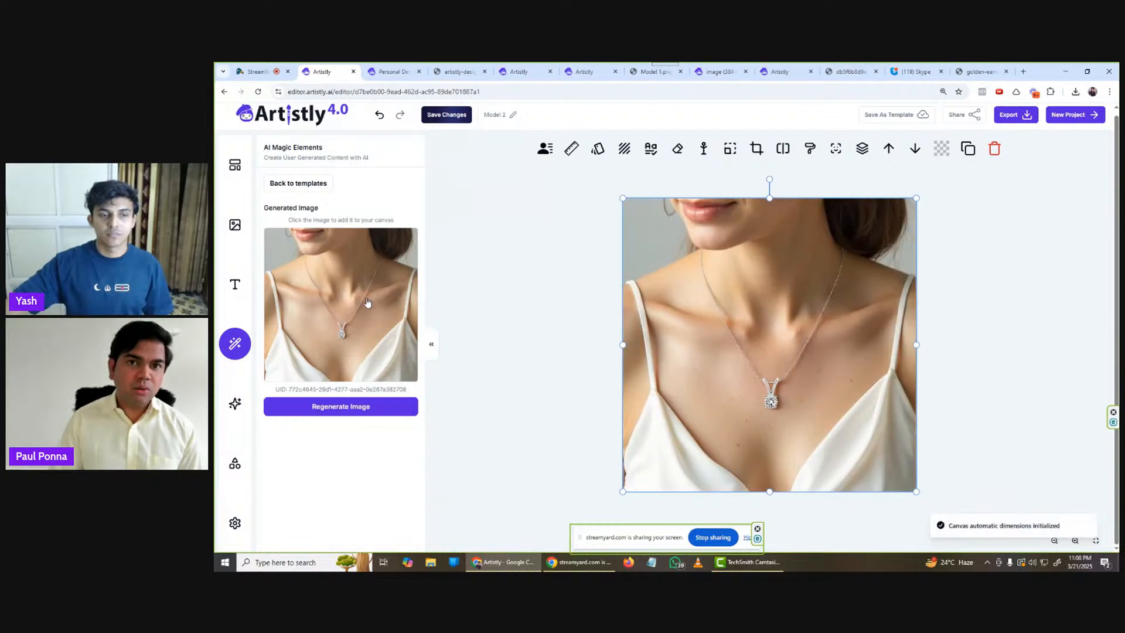
left_click(432, 347)
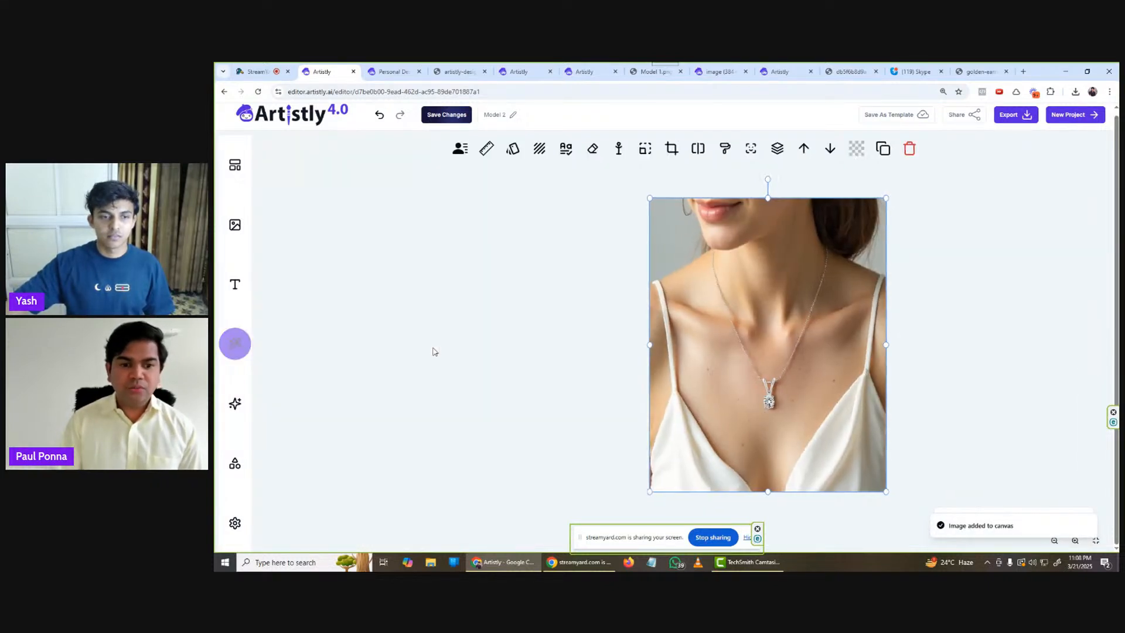
- Resize the canvas to a width of 1920 and a height of 1080
left_click(234, 521)
double_click(296, 198)
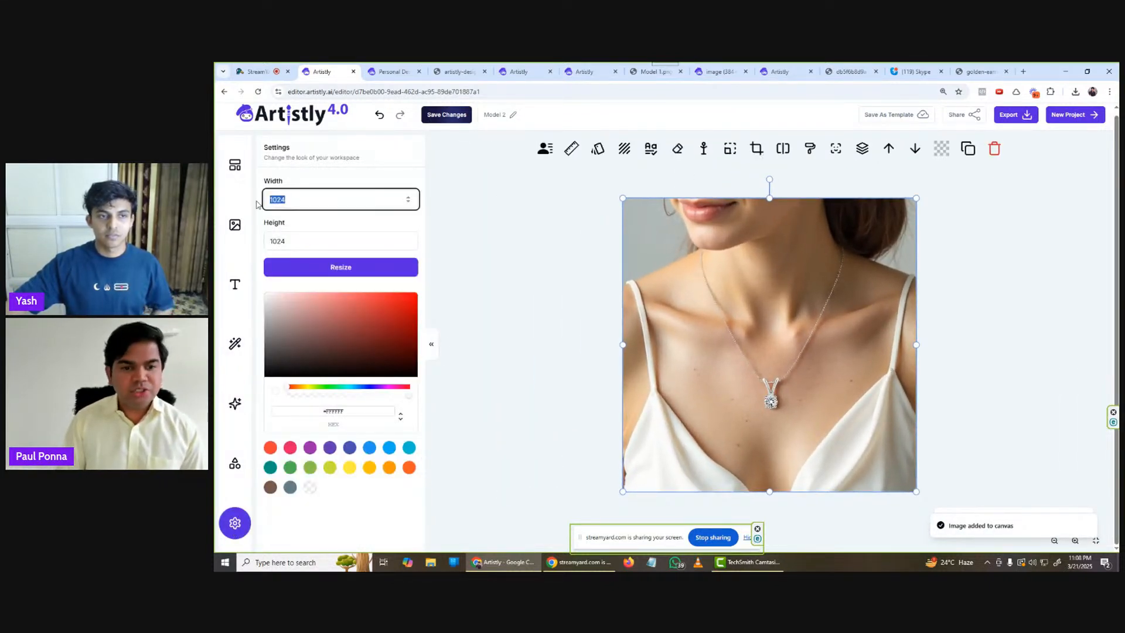
key("BackSpace")
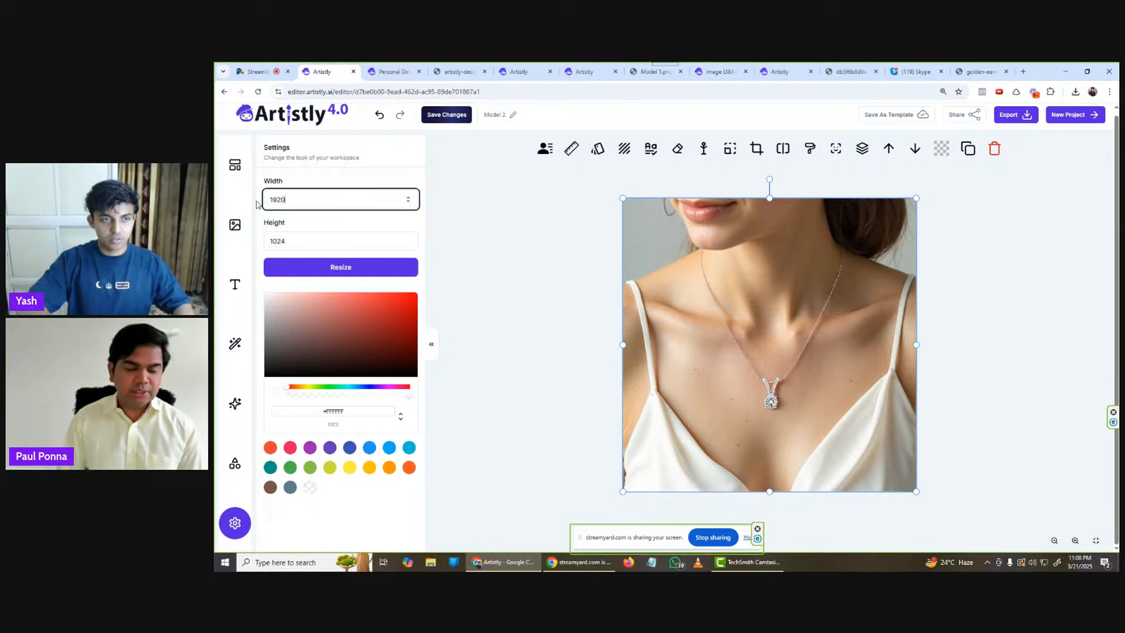
double_click(267, 242)
type("1")
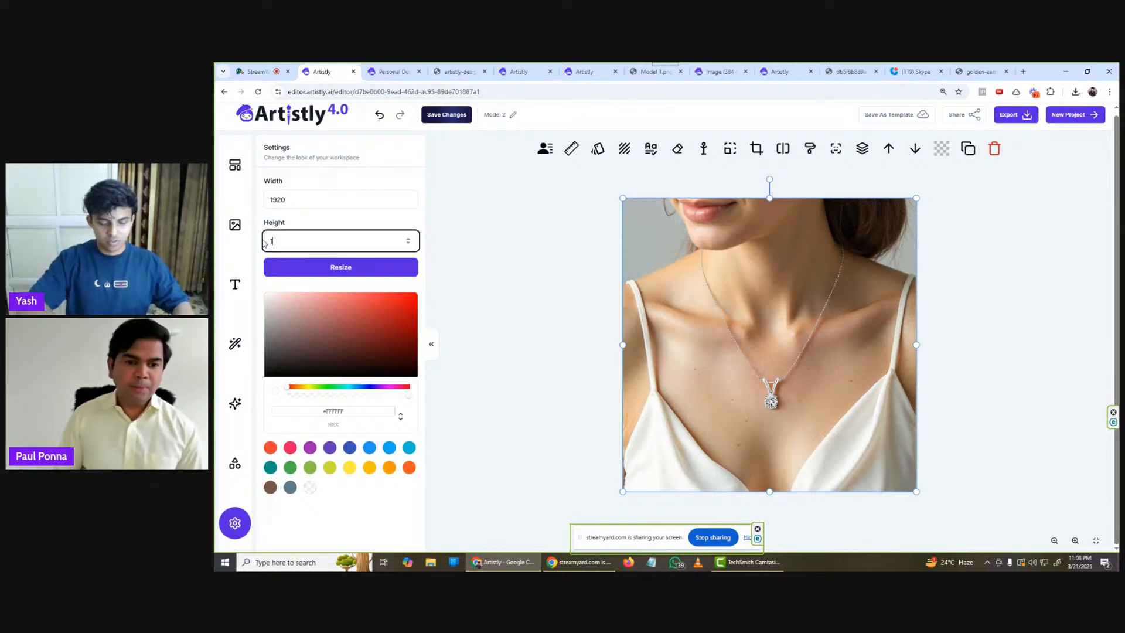
left_click(293, 267)
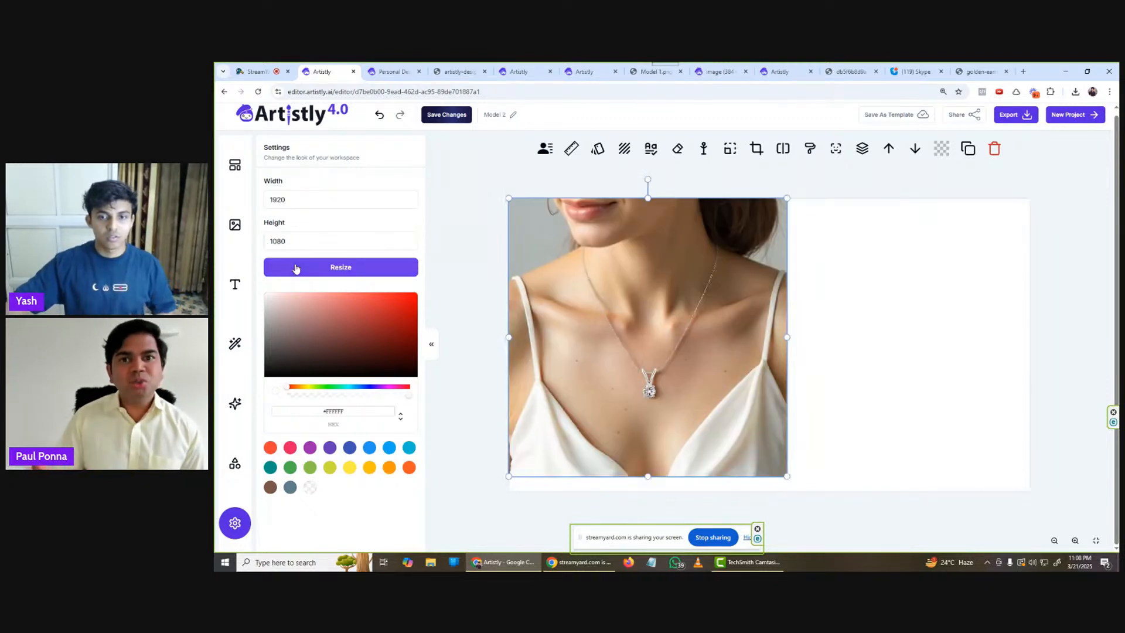
- Try adding the library photo of the woman in a cream V-neck outfit wearing the pendant, and delete it from the canvas
left_click(228, 229)
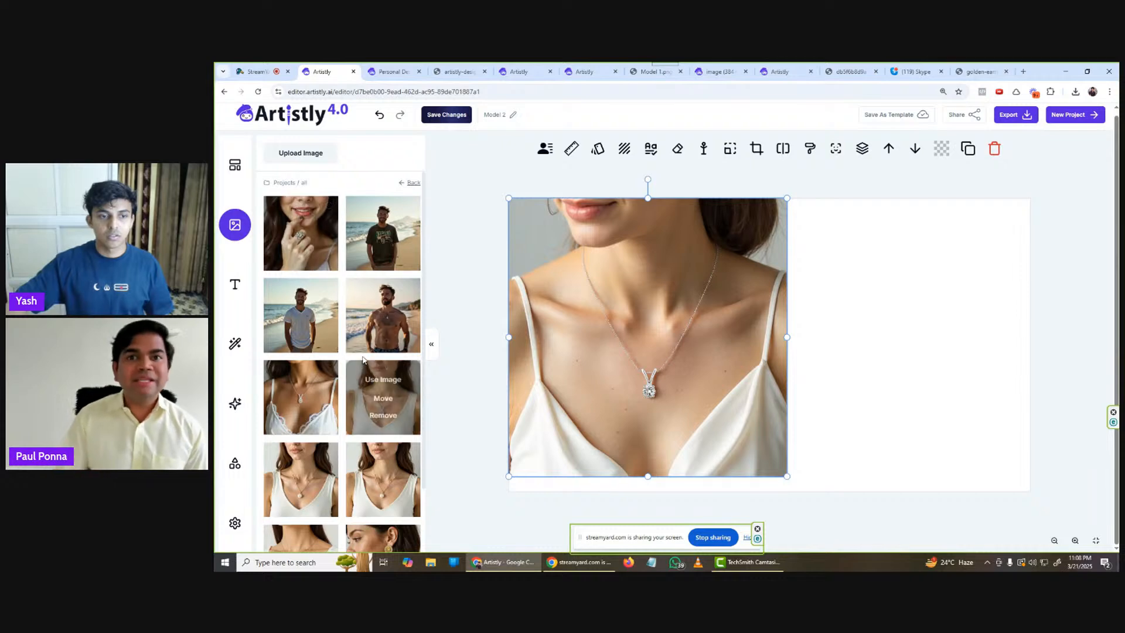
scroll(363, 380, "down", 2)
left_click(380, 534)
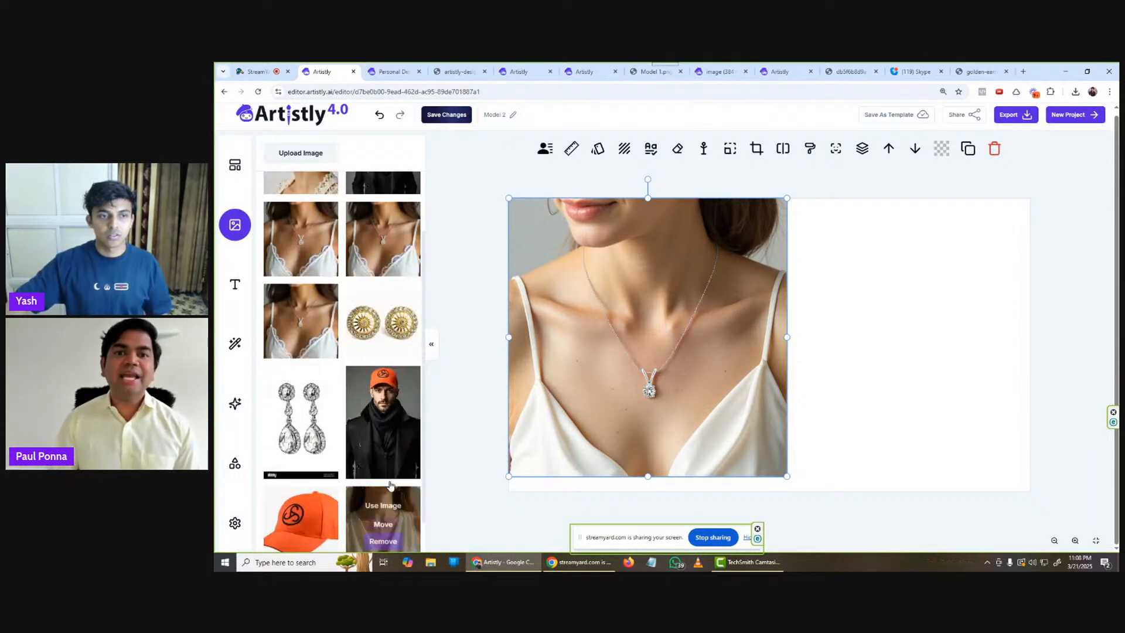
mouse_move(387, 506)
left_click(378, 534)
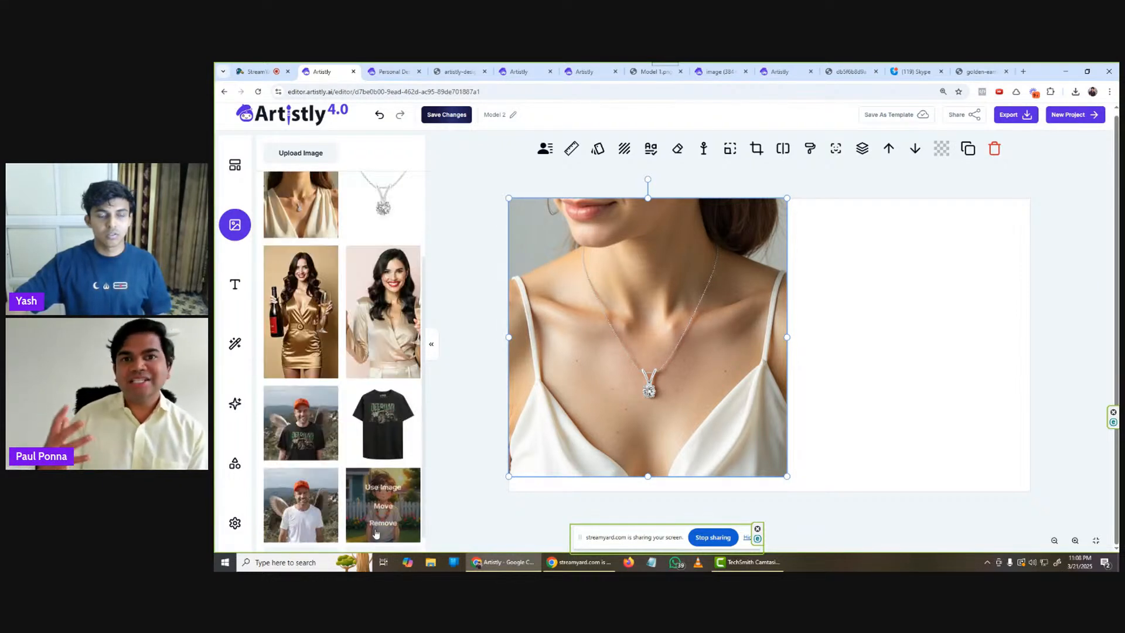
left_click(370, 185)
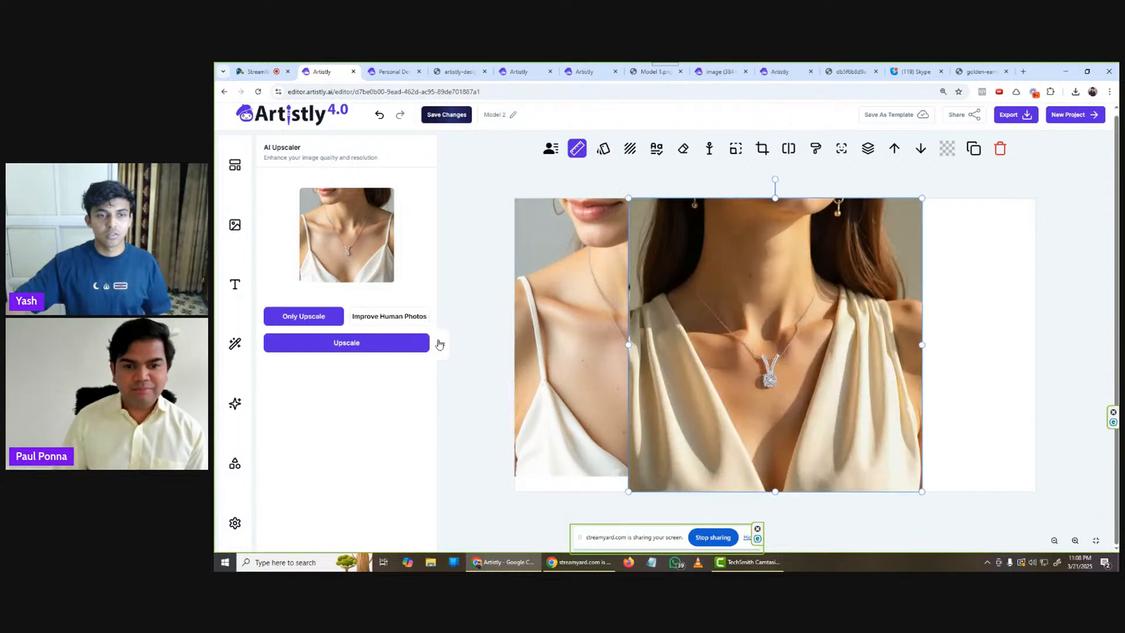
key("Delete")
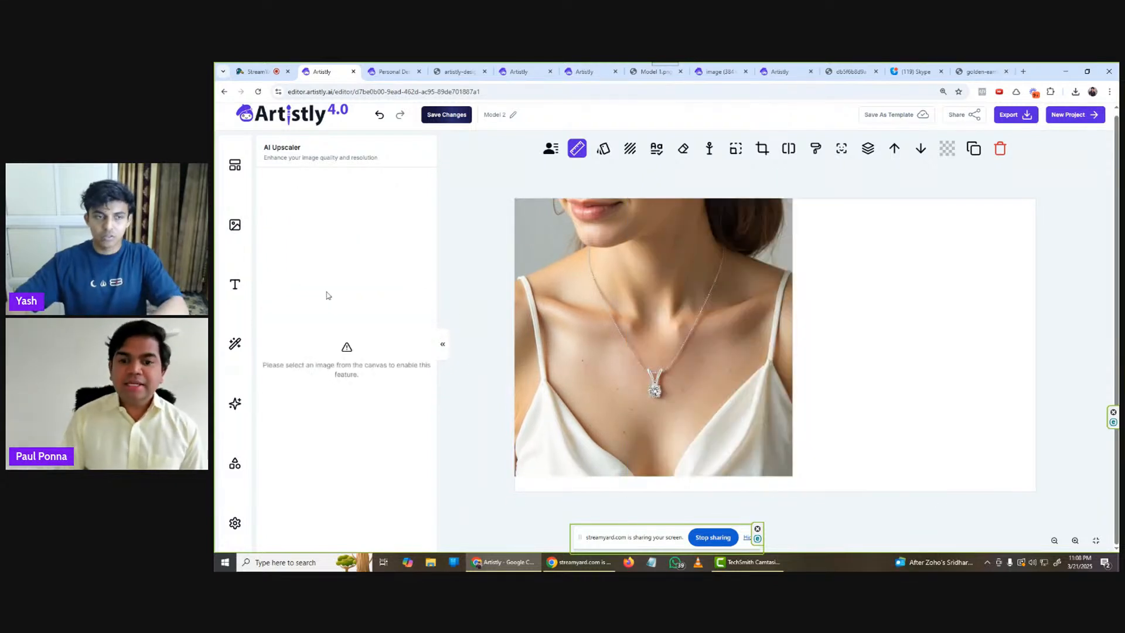
- Add the pendant necklace product image from the second page of the image library to the canvas
left_click(235, 225)
left_click(397, 497)
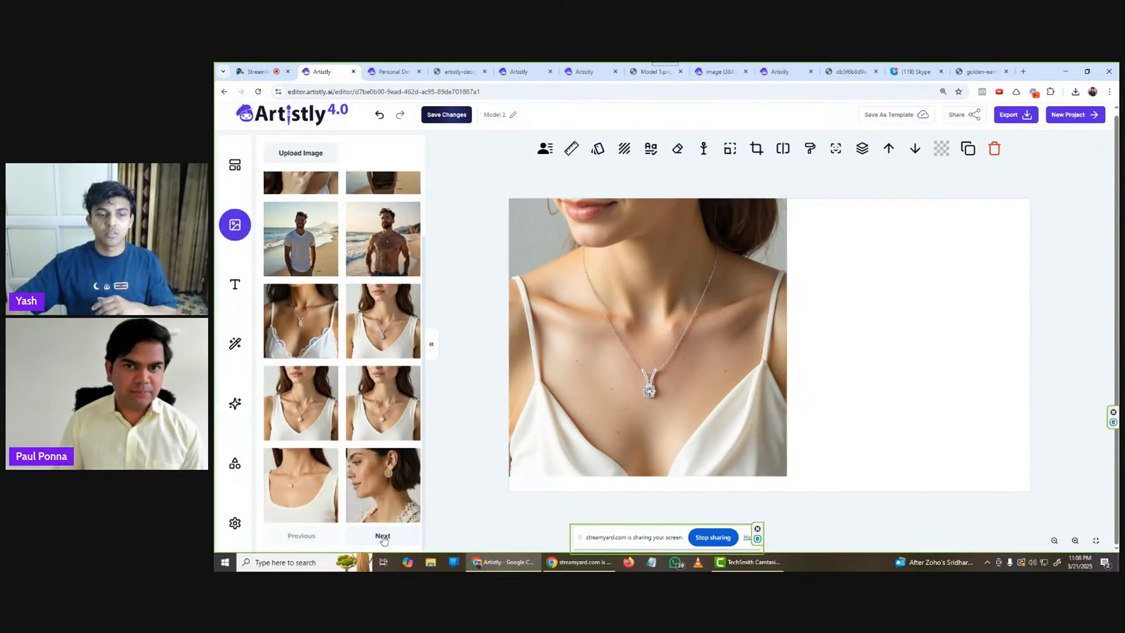
scroll(369, 478, "down", 1)
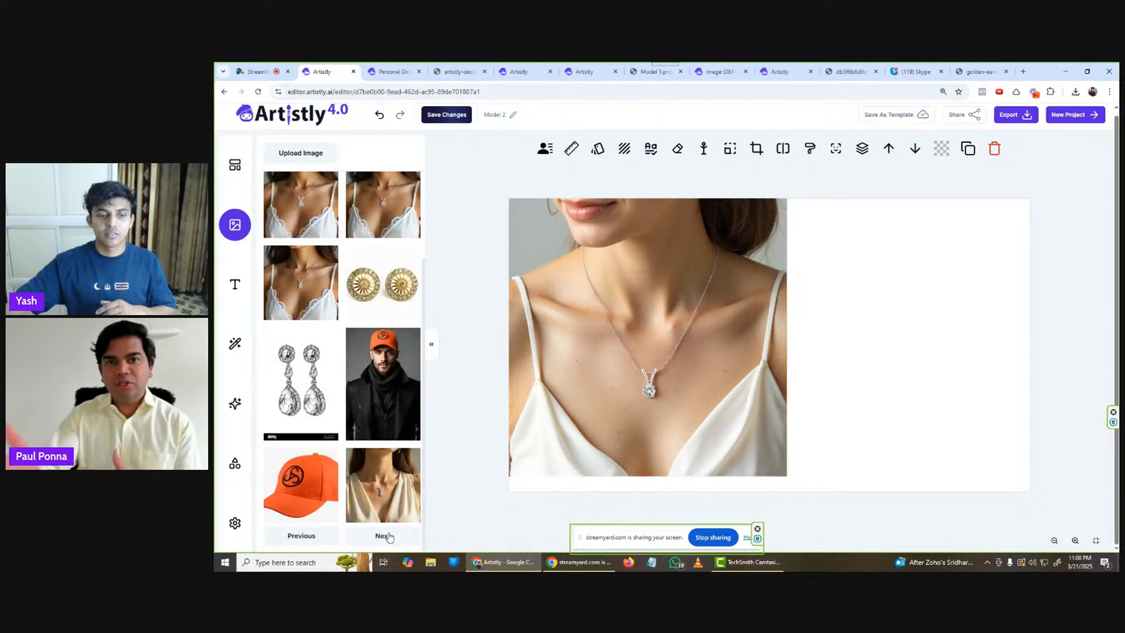
left_click(383, 535)
mouse_move(311, 274)
left_click(316, 294)
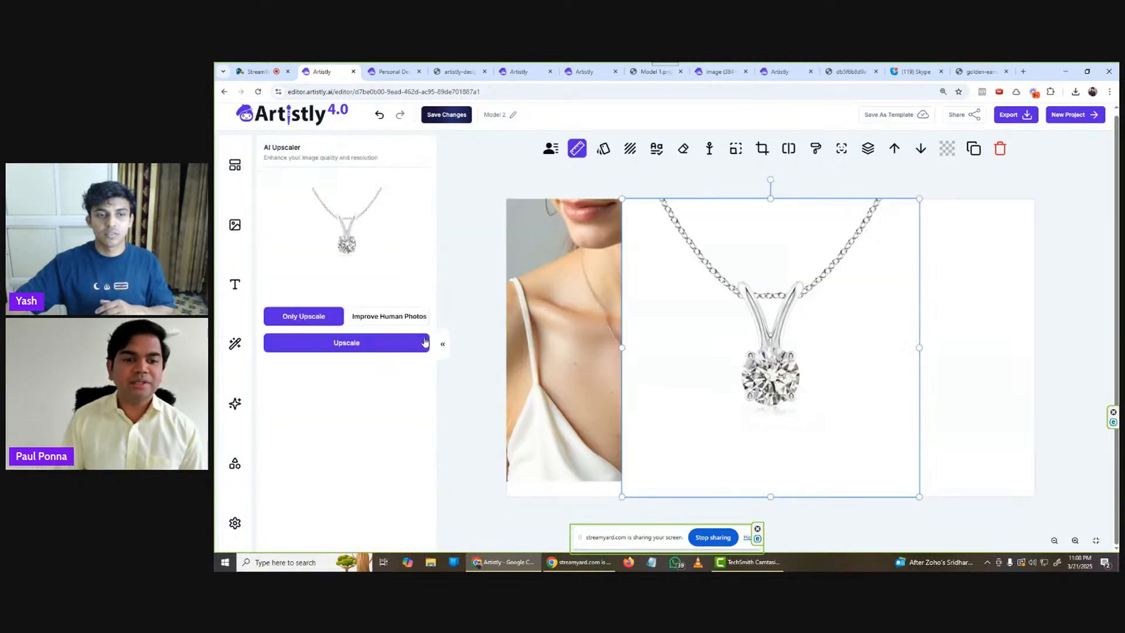
- Arrange the model photo and the pendant product image side by side, enlarging the model photo to fill the canvas height
left_click(435, 344)
left_click_drag(844, 350, 854, 346)
left_click_drag(652, 389, 629, 393)
left_click(786, 380)
left_click_drag(786, 379, 774, 379)
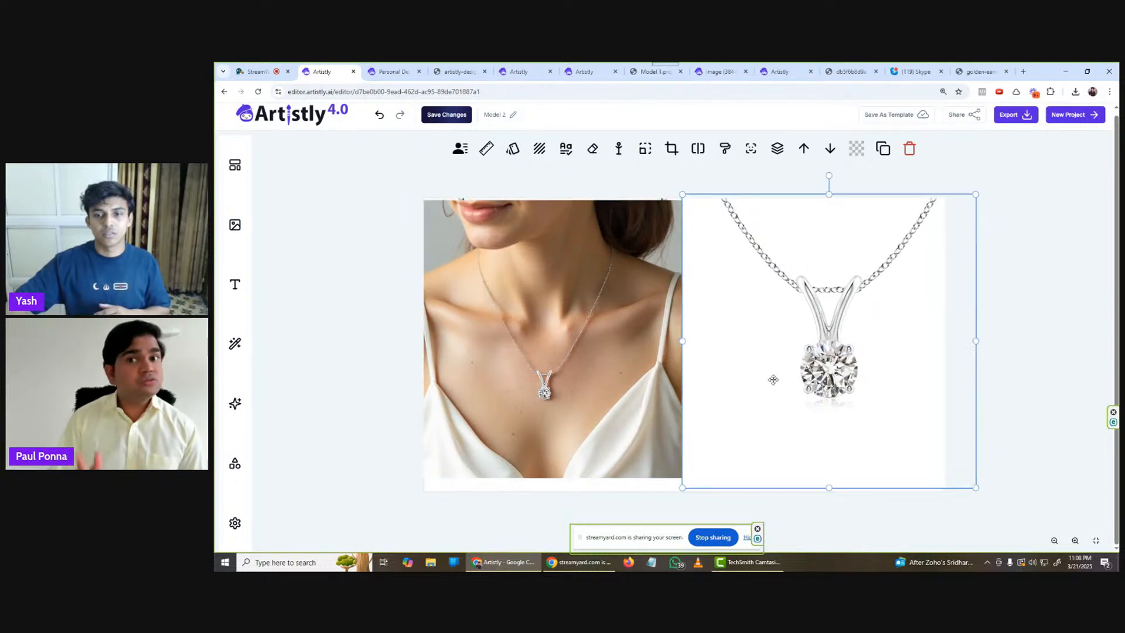
left_click(643, 383)
left_click_drag(686, 480, 695, 491)
left_click(779, 452)
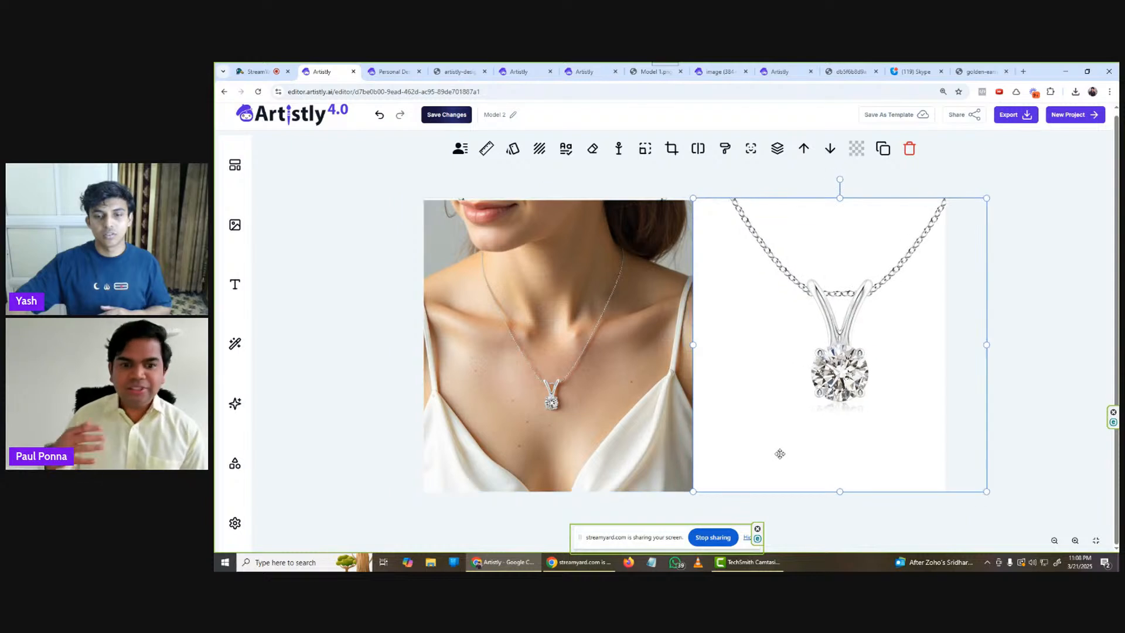
left_click(357, 416)
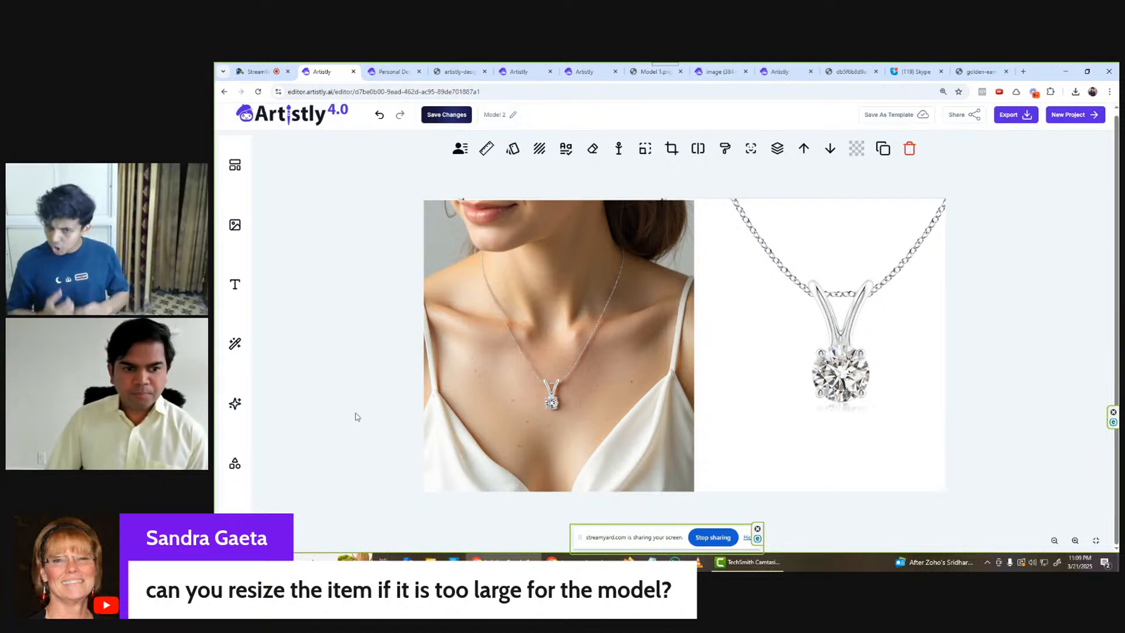
- Shift the pendant image slightly toward the model photo and add the round gold earrings product image from the library
left_click_drag(788, 293, 760, 300)
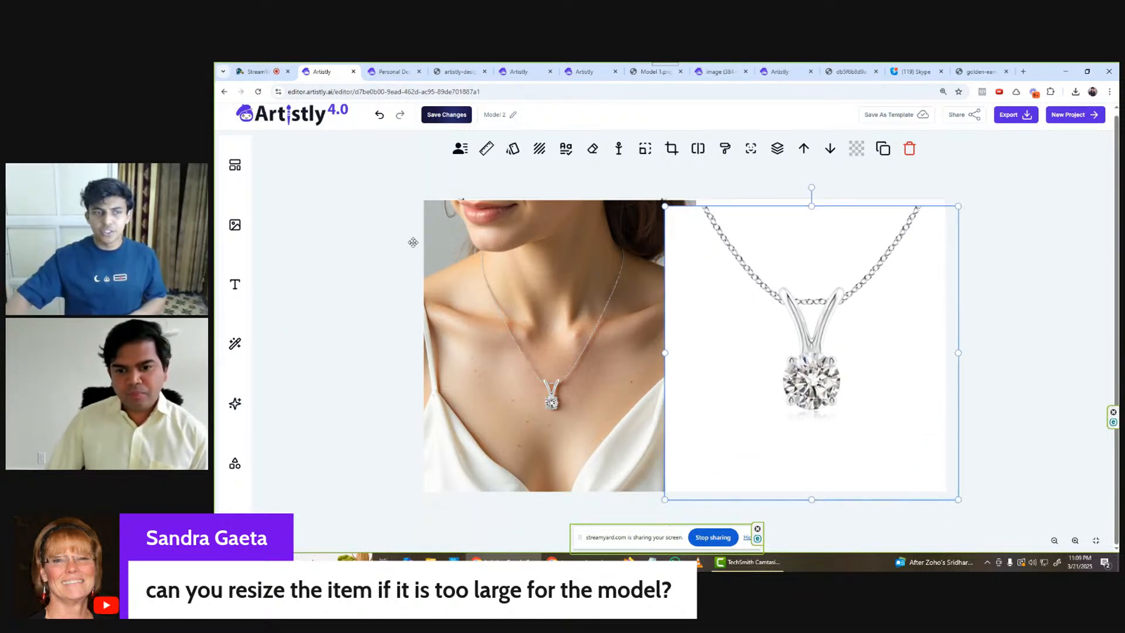
left_click(235, 225)
scroll(373, 504, "down", 3)
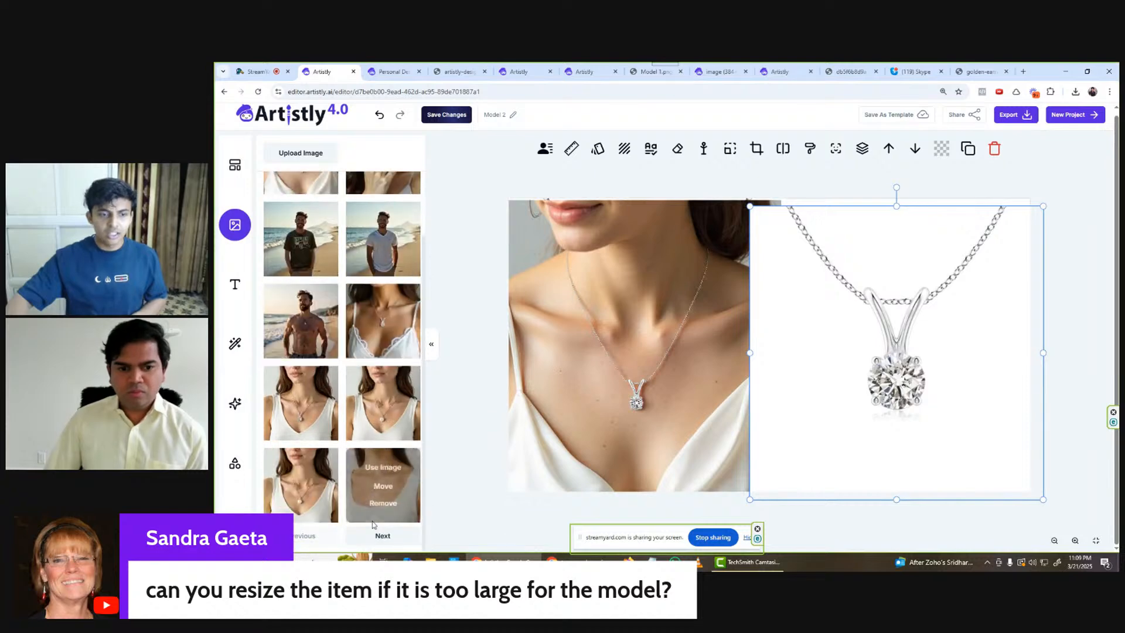
left_click(373, 536)
left_click(376, 312)
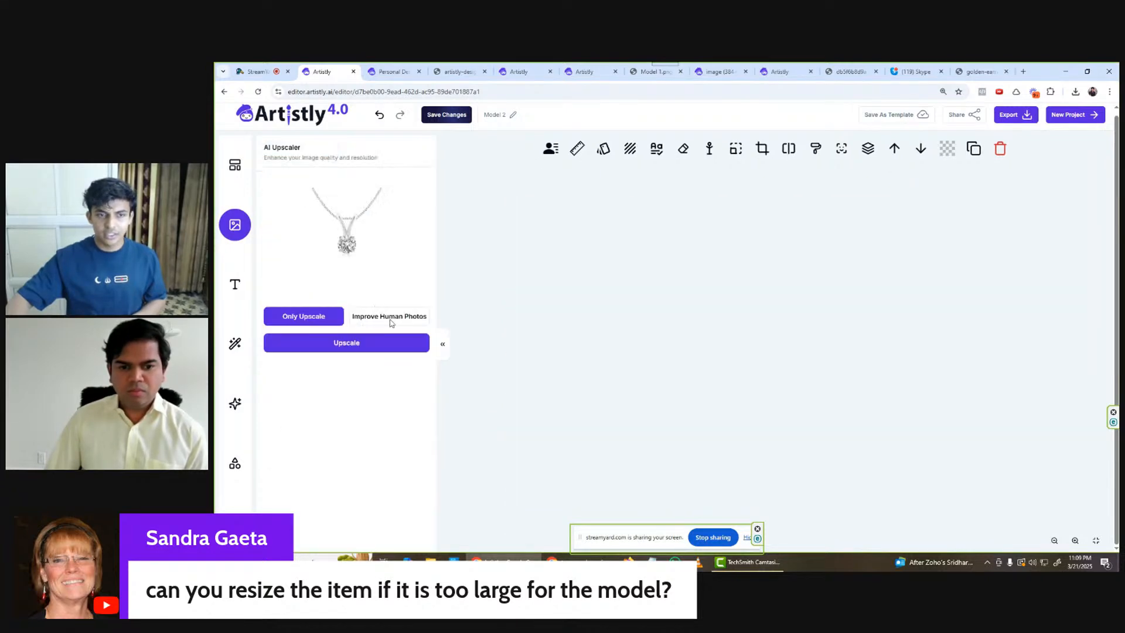
- Try adding the crystal drop earrings image from the library, and delete it from the canvas
left_click(235, 225)
scroll(382, 469, "down", 3)
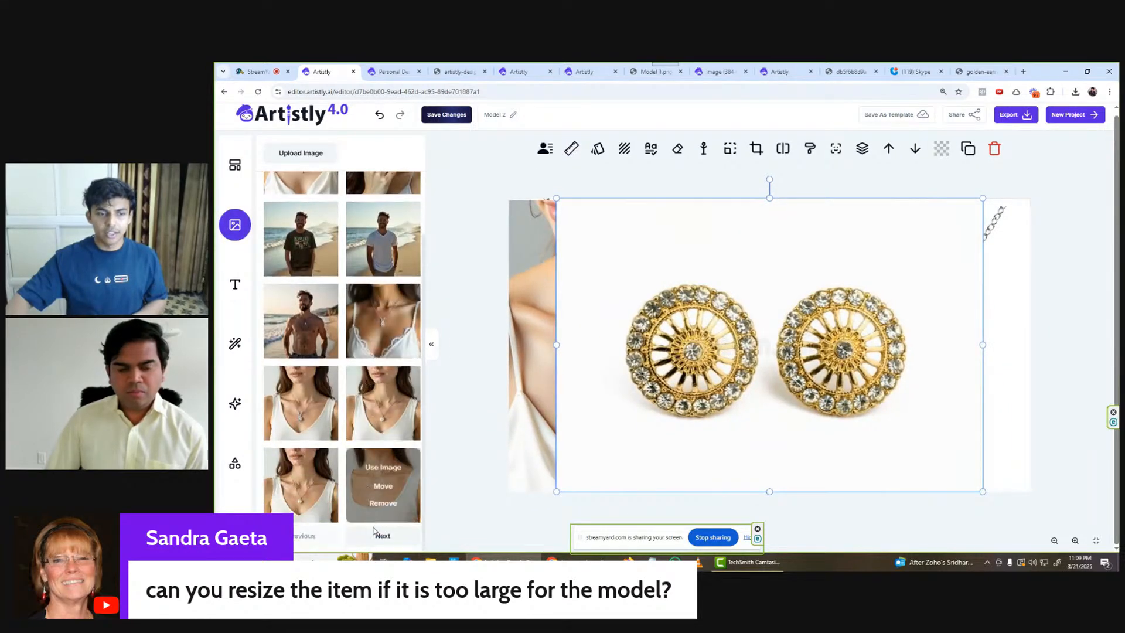
left_click(301, 405)
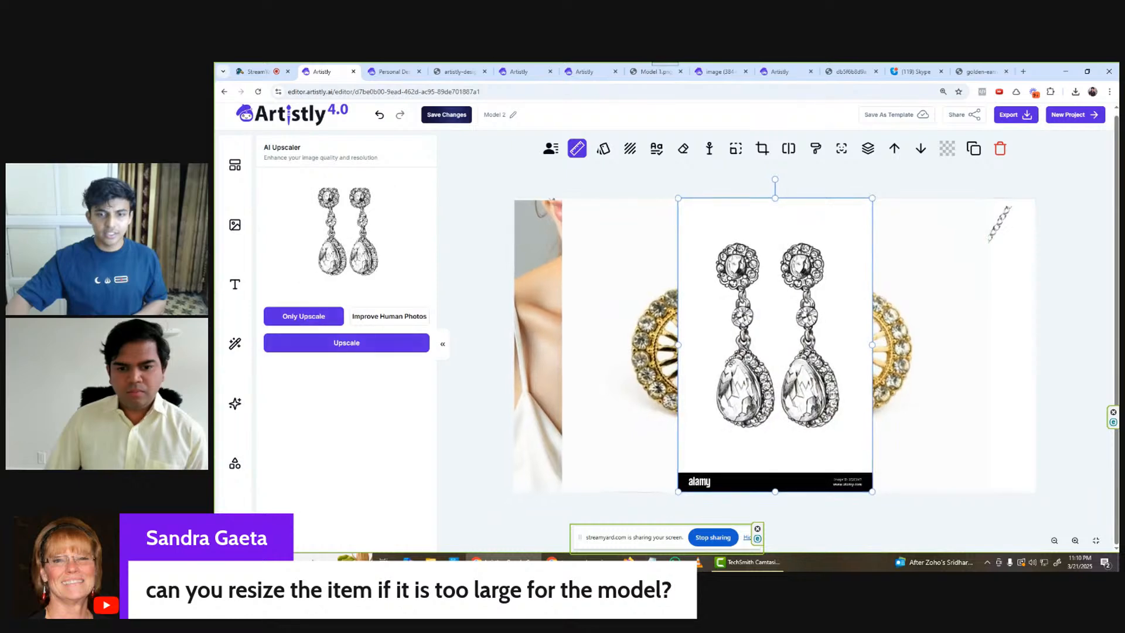
key("Delete")
- Add the orange cap product image from the library and place it over the right part of the canvas
left_click(235, 225)
scroll(408, 516, "down", 3)
scroll(408, 516, "down", 3)
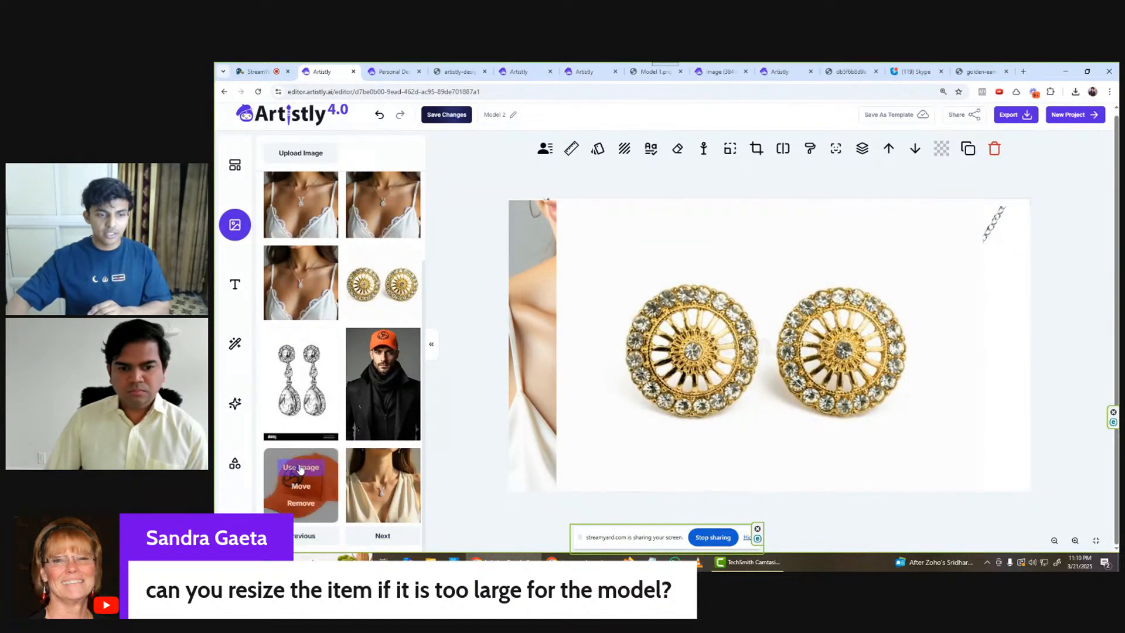
left_click(301, 467)
left_click_drag(762, 323, 839, 316)
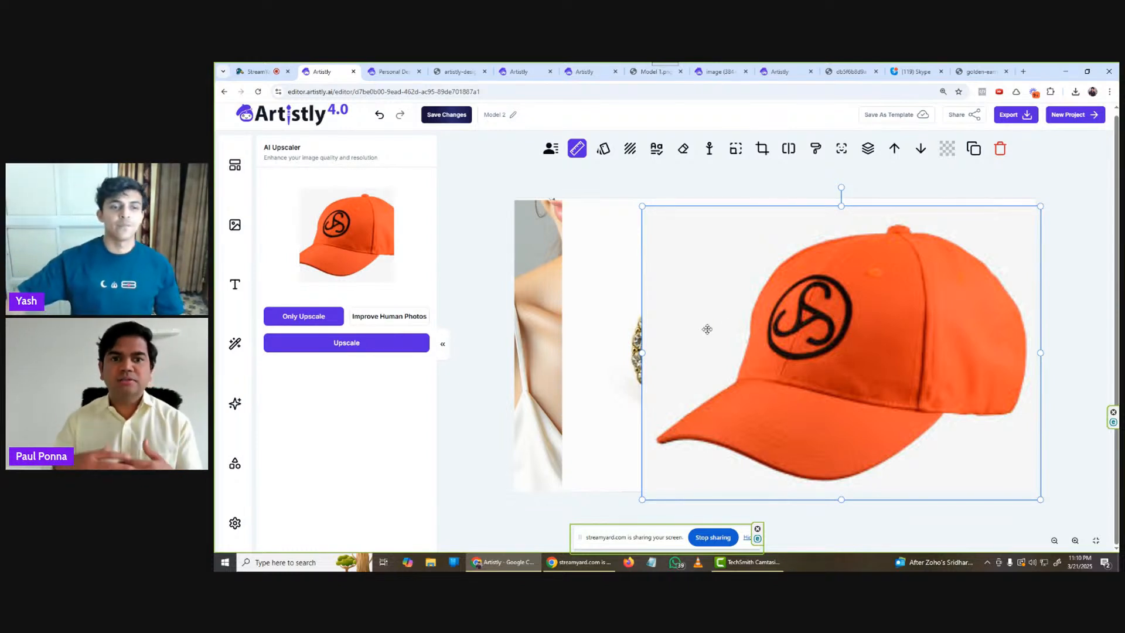
- Spread the orange cap and gold earrings images apart, and delete the cap from the canvas
left_click_drag(723, 336, 814, 326)
mouse_move(614, 347)
left_mouse_down()
mouse_move(586, 345)
mouse_move(614, 341)
left_mouse_up()
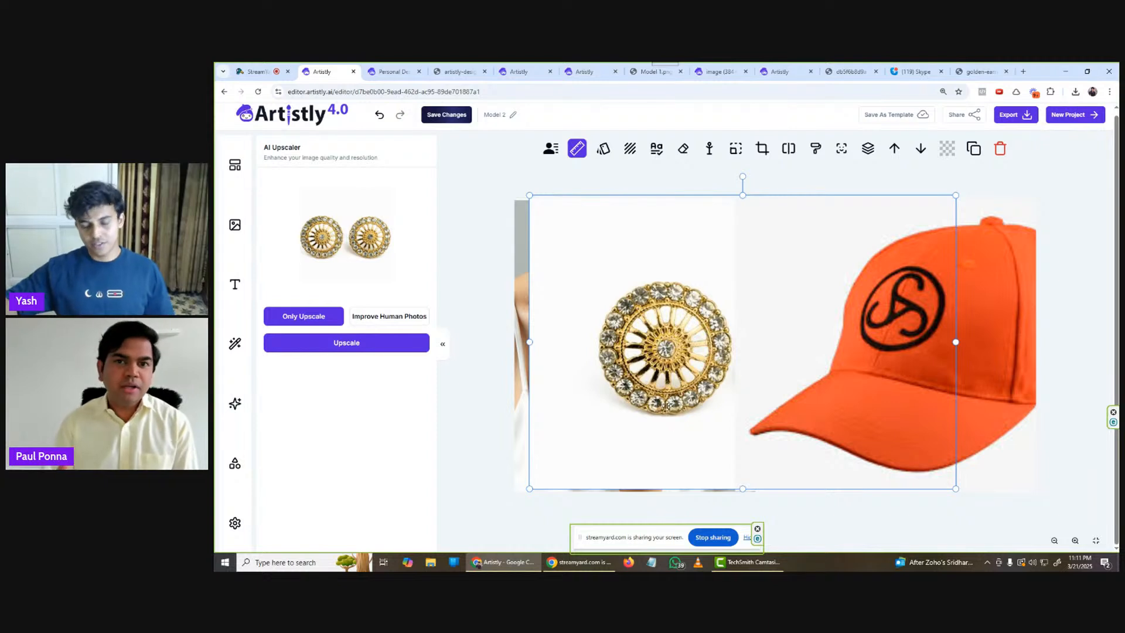
left_click(235, 224)
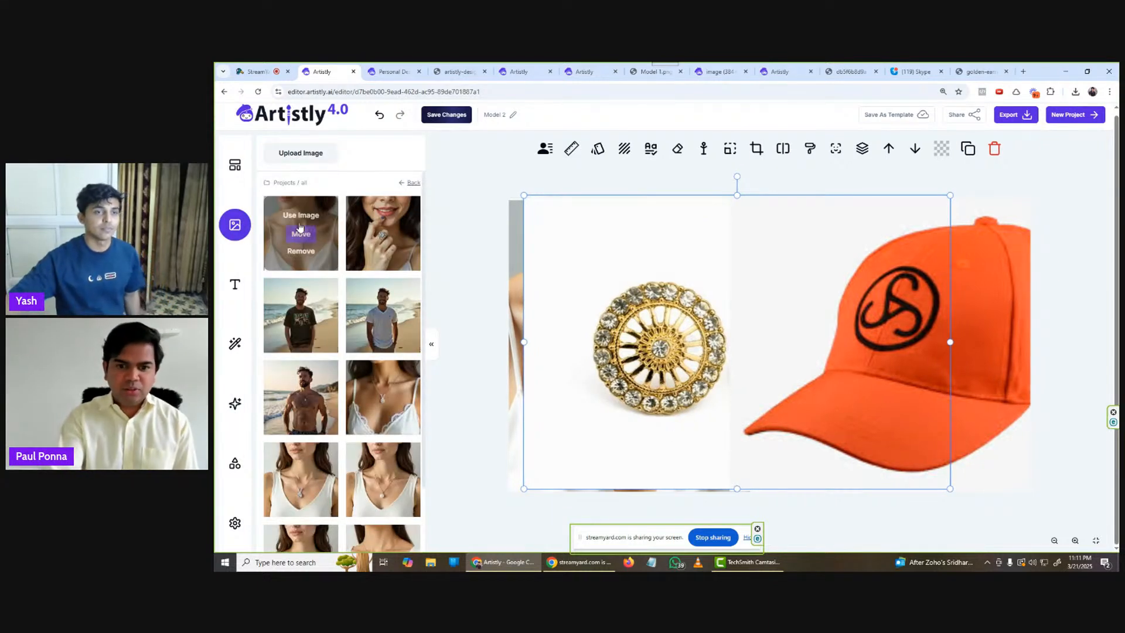
left_click_drag(578, 241, 514, 236)
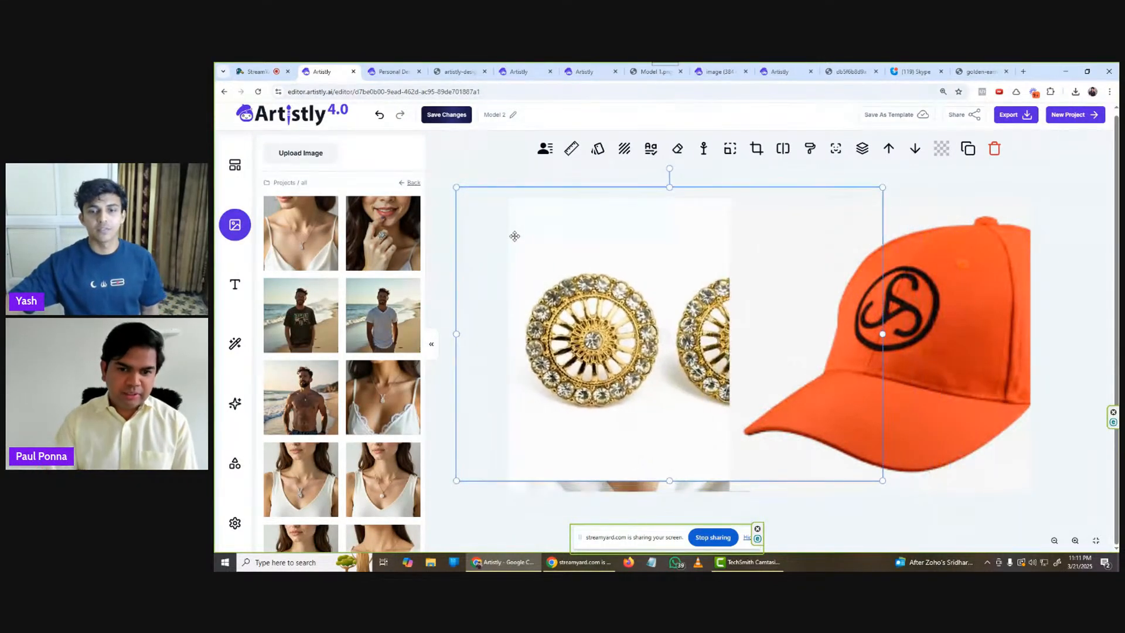
left_click(895, 290)
key("Delete")
- Place the gold earrings image on the canvas's right half and the library photo of the woman wearing the earring on the left half
left_click_drag(745, 303, 1016, 306)
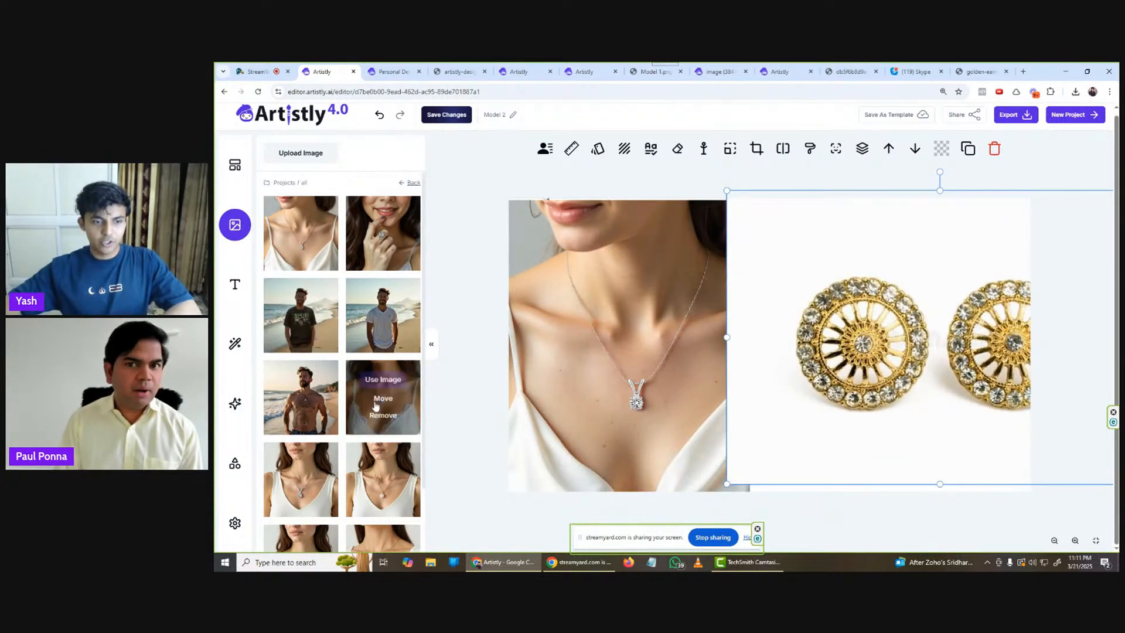
scroll(370, 299, "down", 1)
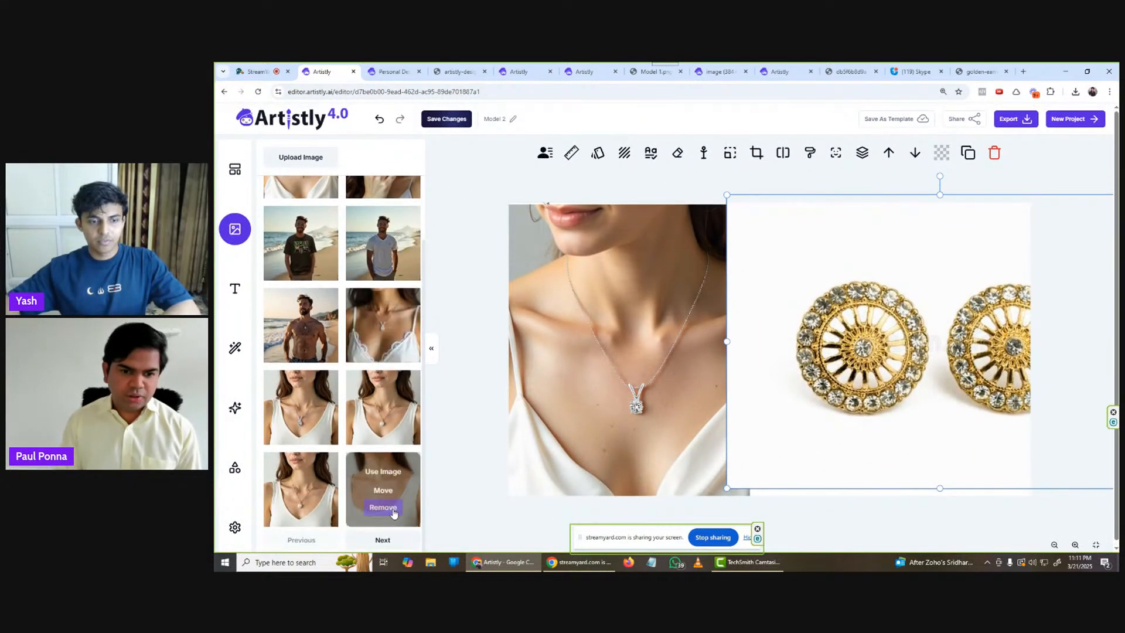
left_click(378, 537)
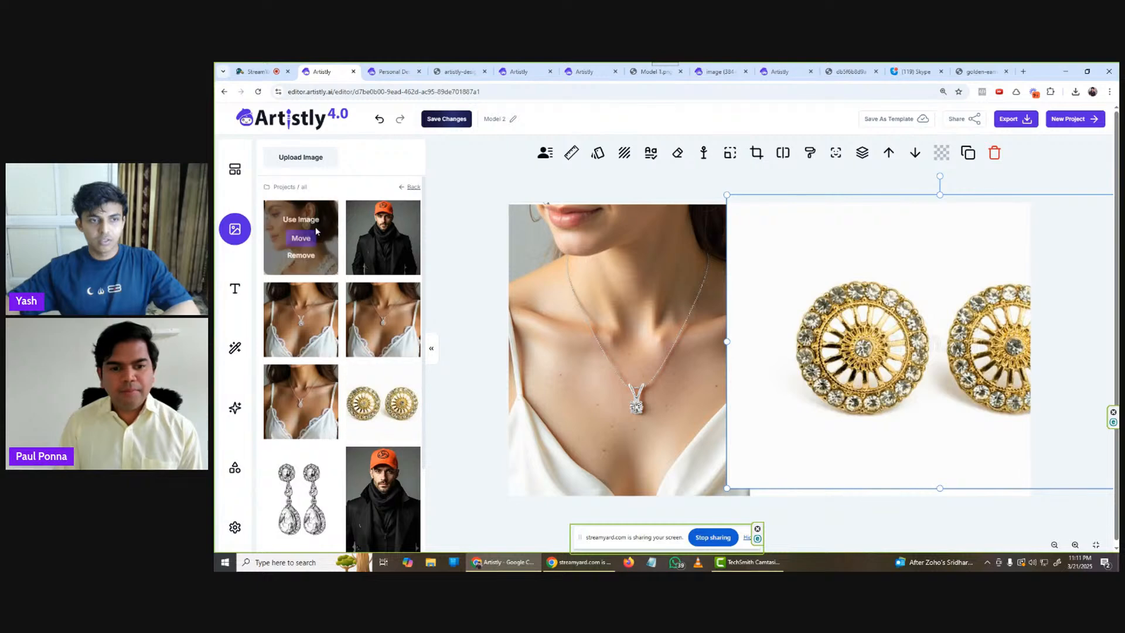
left_click(301, 219)
left_click_drag(651, 272, 533, 287)
- Enlarge the gold earrings image and shift it right so one earring shows beside the model photo
left_click_drag(890, 326, 967, 315)
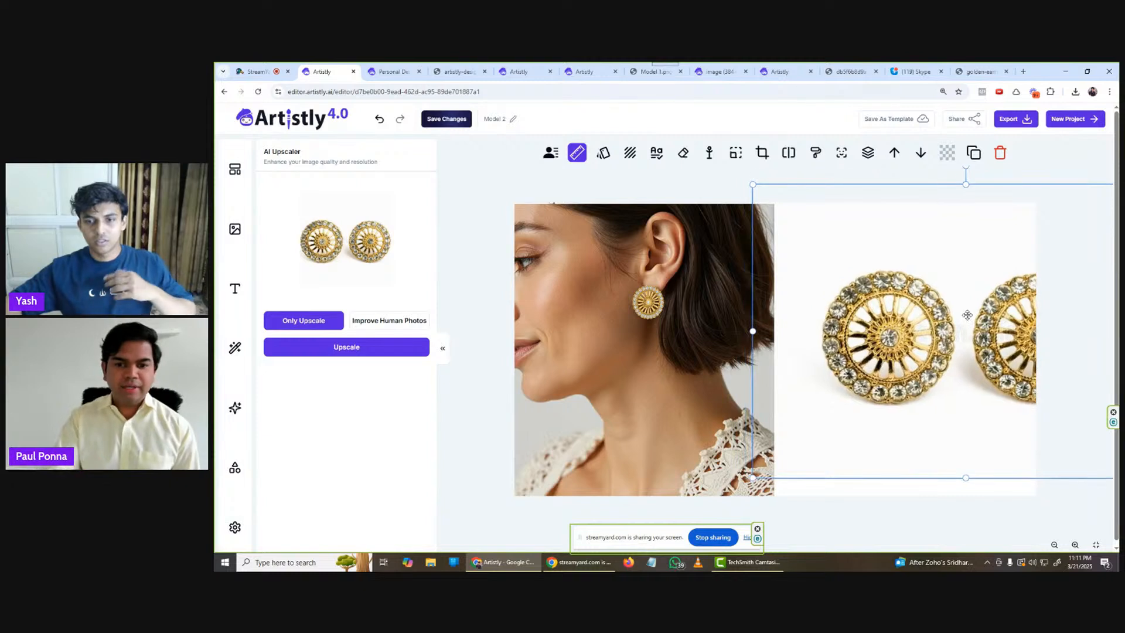
mouse_move(756, 184)
left_mouse_down()
mouse_move(687, 165)
mouse_move(754, 181)
left_mouse_up()
left_click_drag(940, 317, 978, 314)
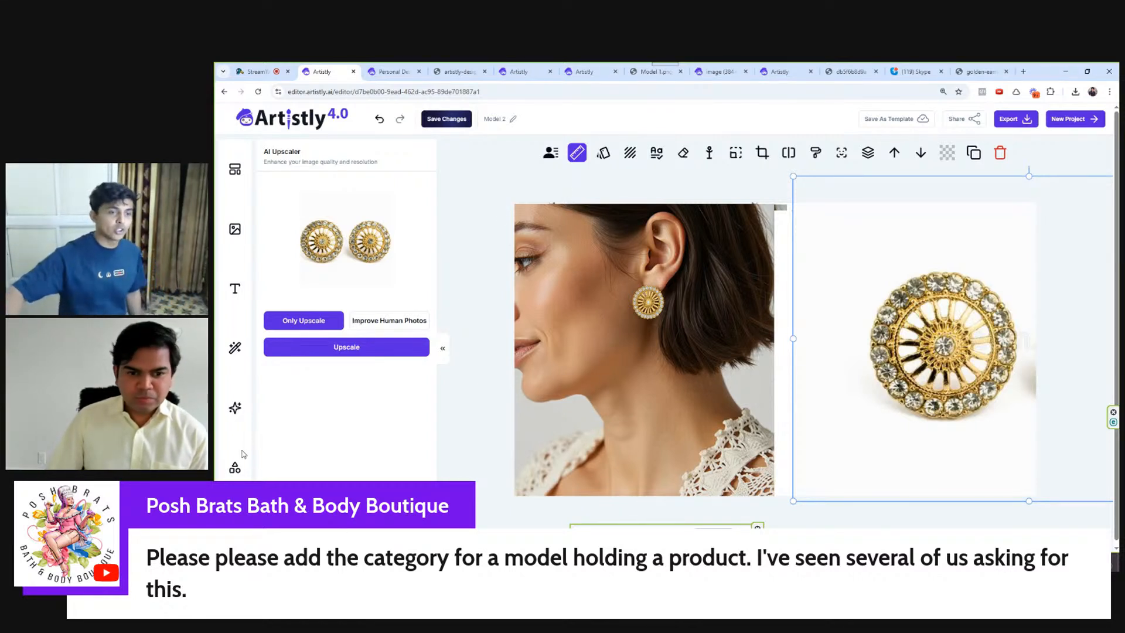
- Generate an image in AI Designer with the prompt "female holding perfume bottle in the garden"
left_click(237, 408)
left_click(351, 398)
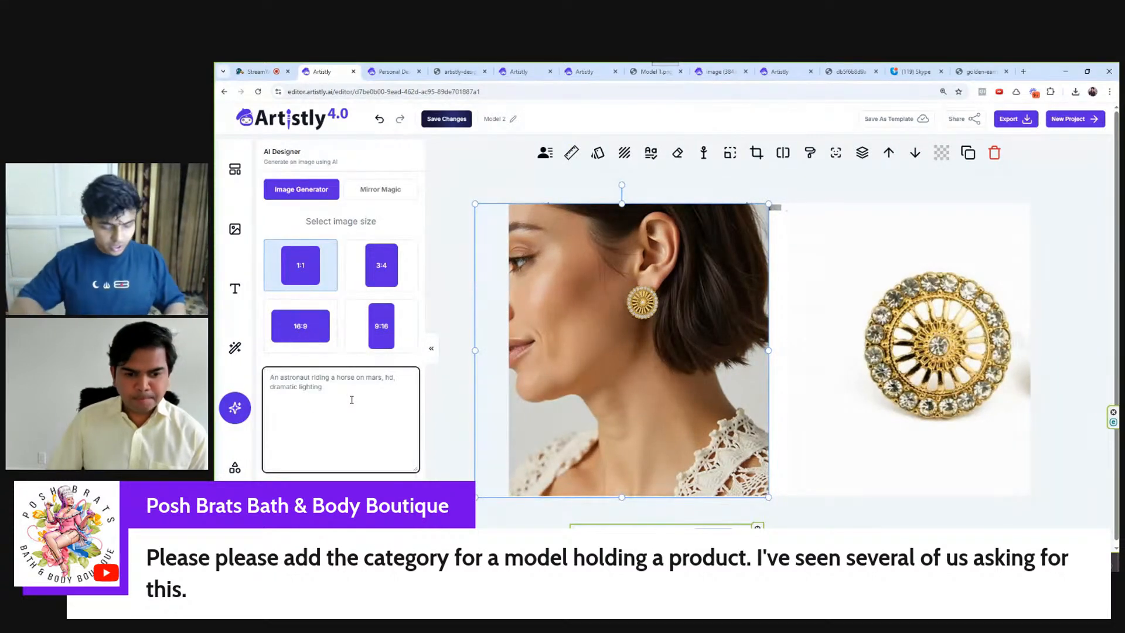
type("female ")
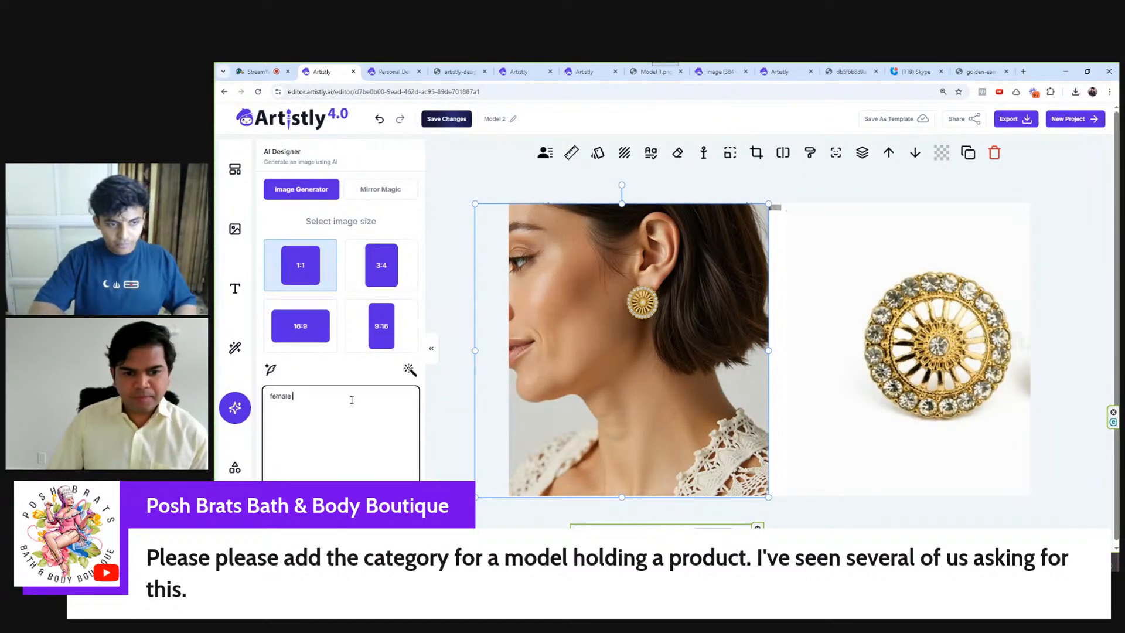
type("holding ")
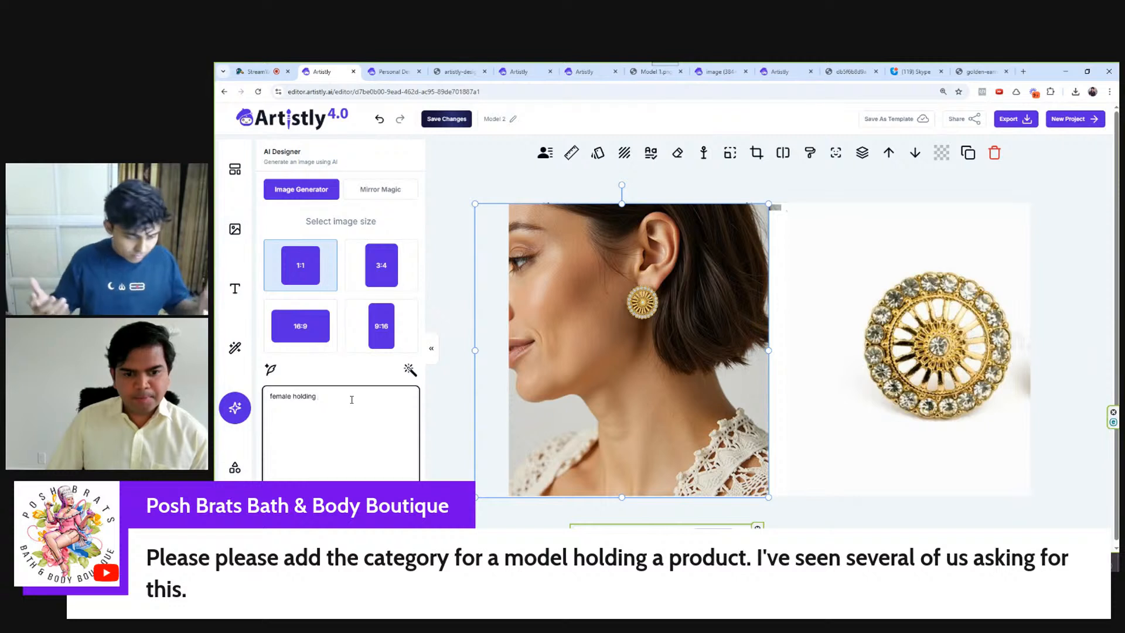
type("pe")
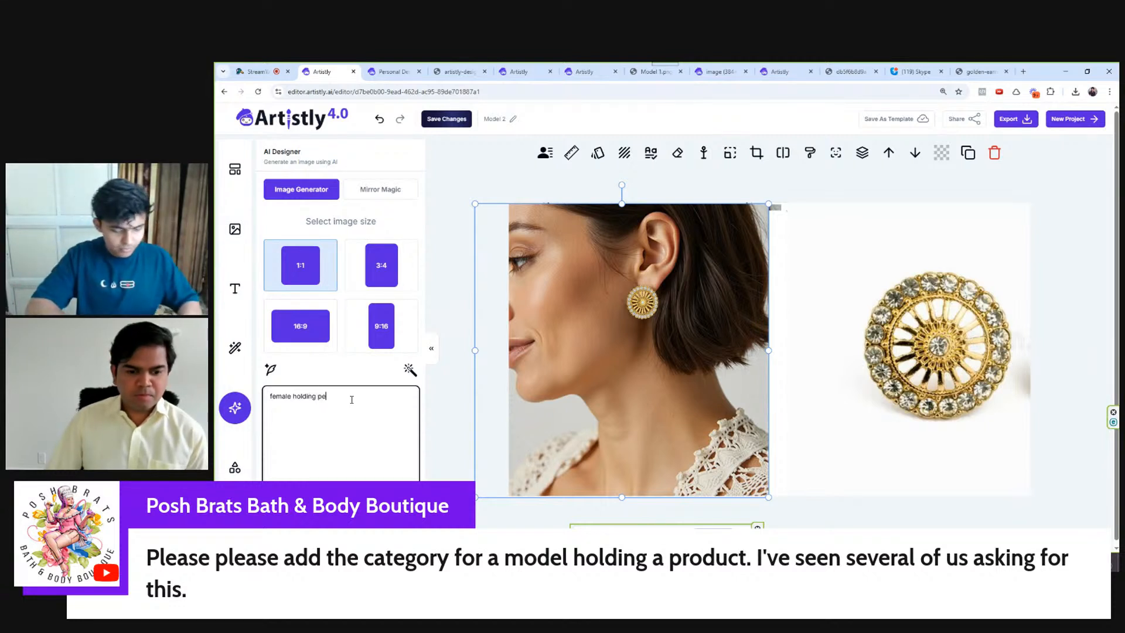
type("rfume bo")
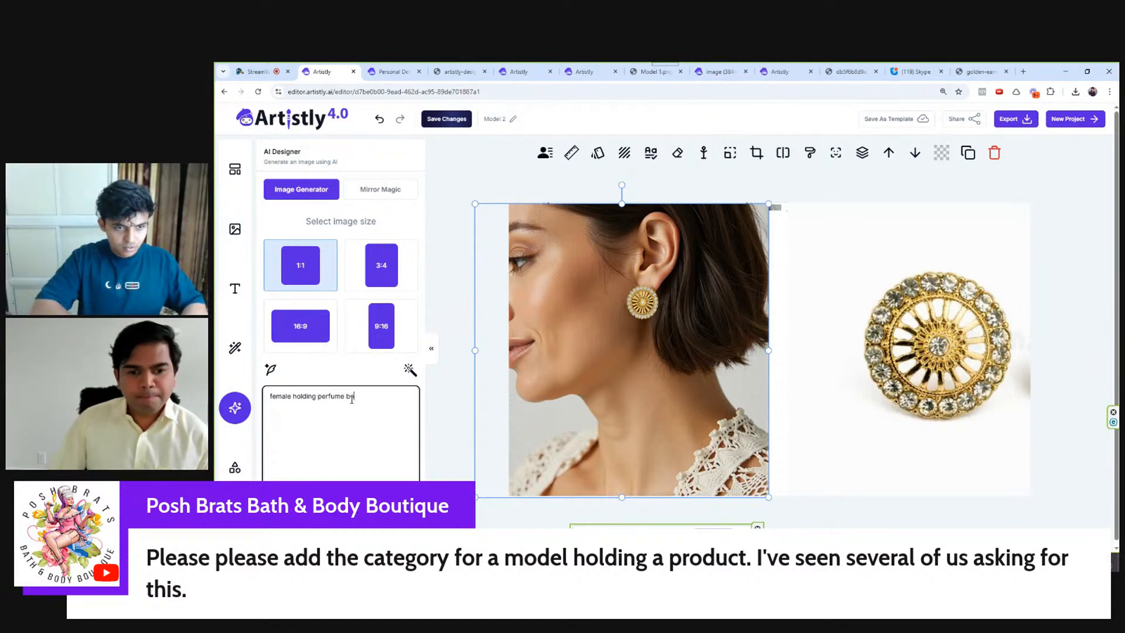
type("ttle in the garden")
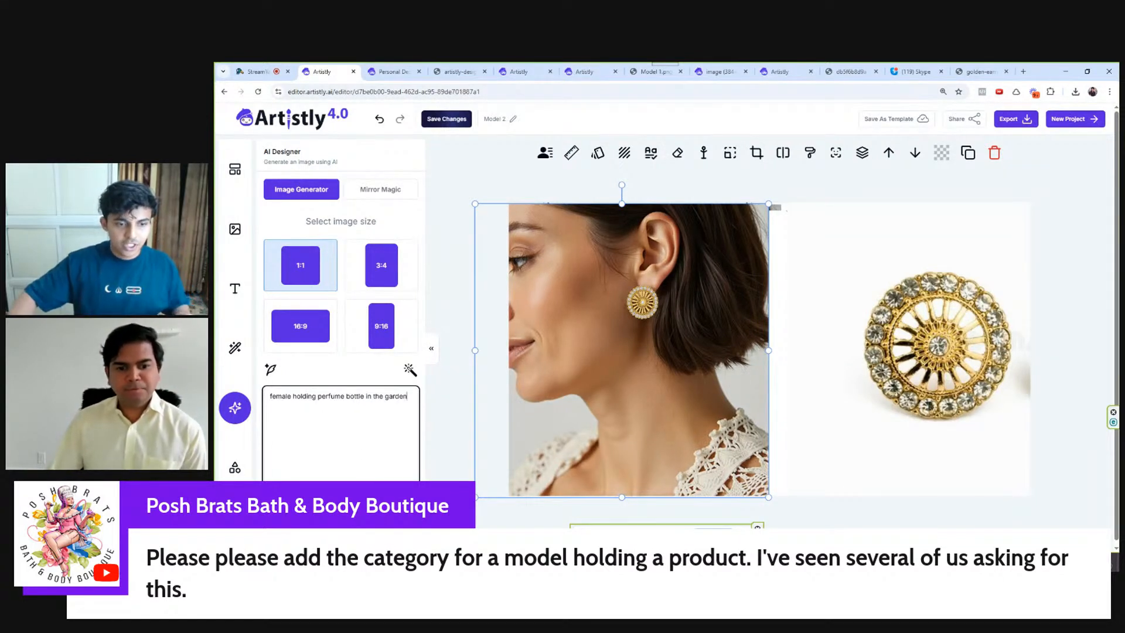
left_click(341, 507)
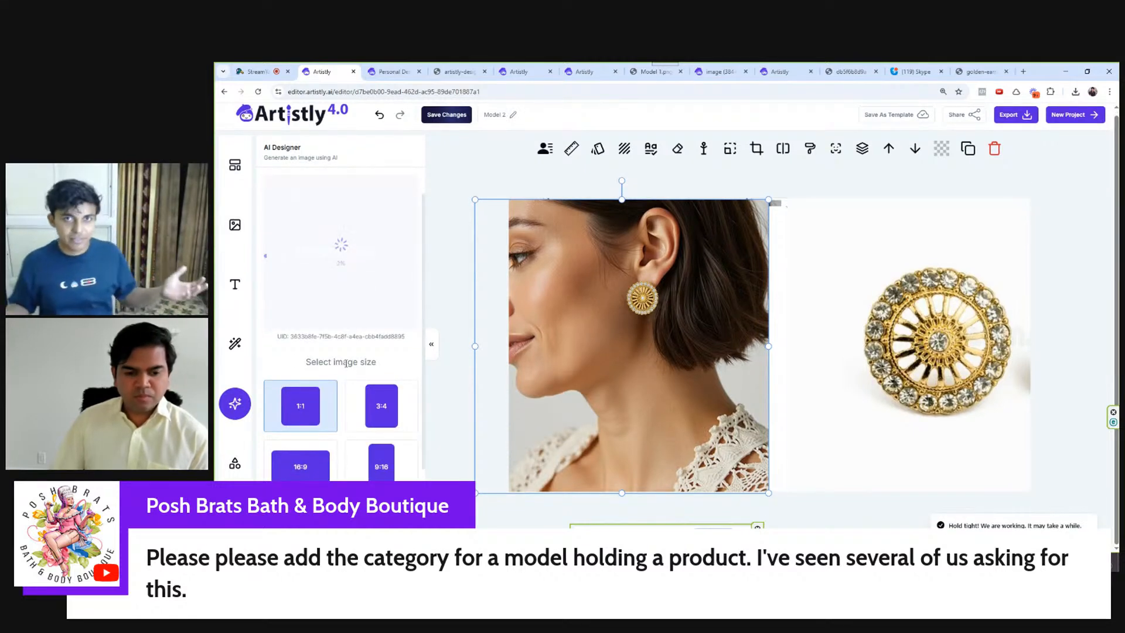
- Examine the re-generated 4:5 design of the beach man in Personal Designs at full size in a new browser tab
left_click(390, 70)
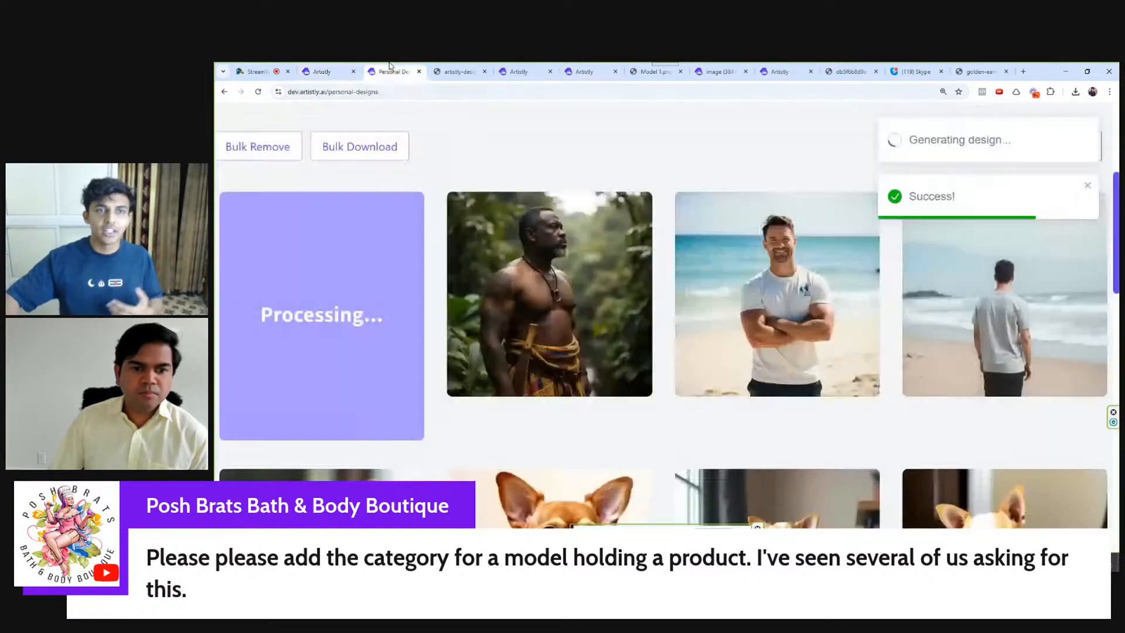
left_click(292, 317)
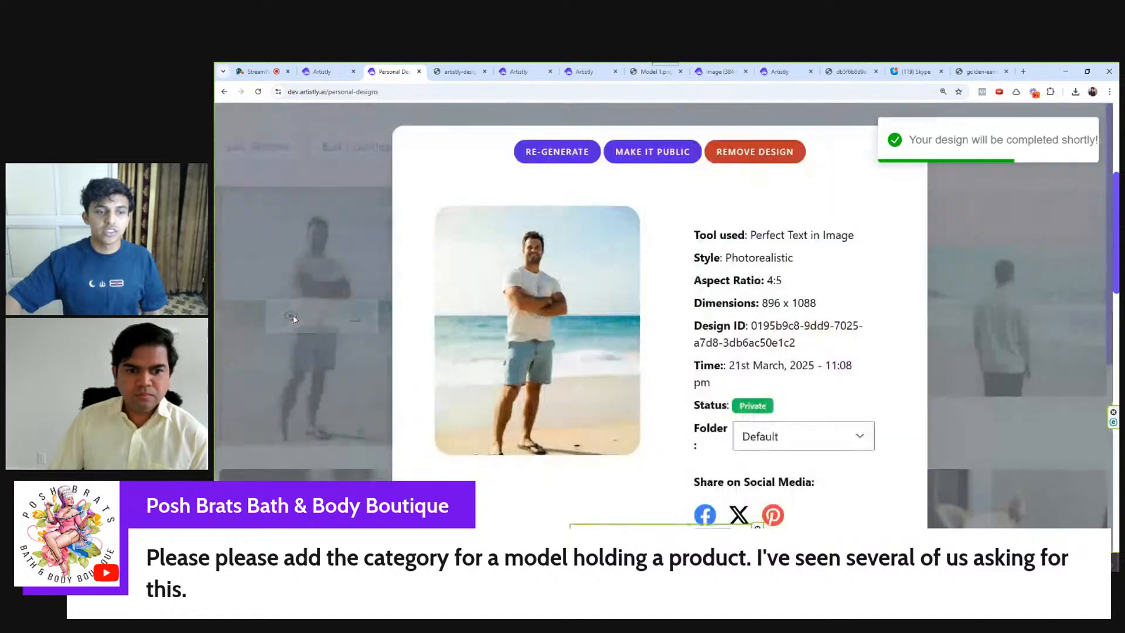
right_click(532, 276)
left_click(562, 284)
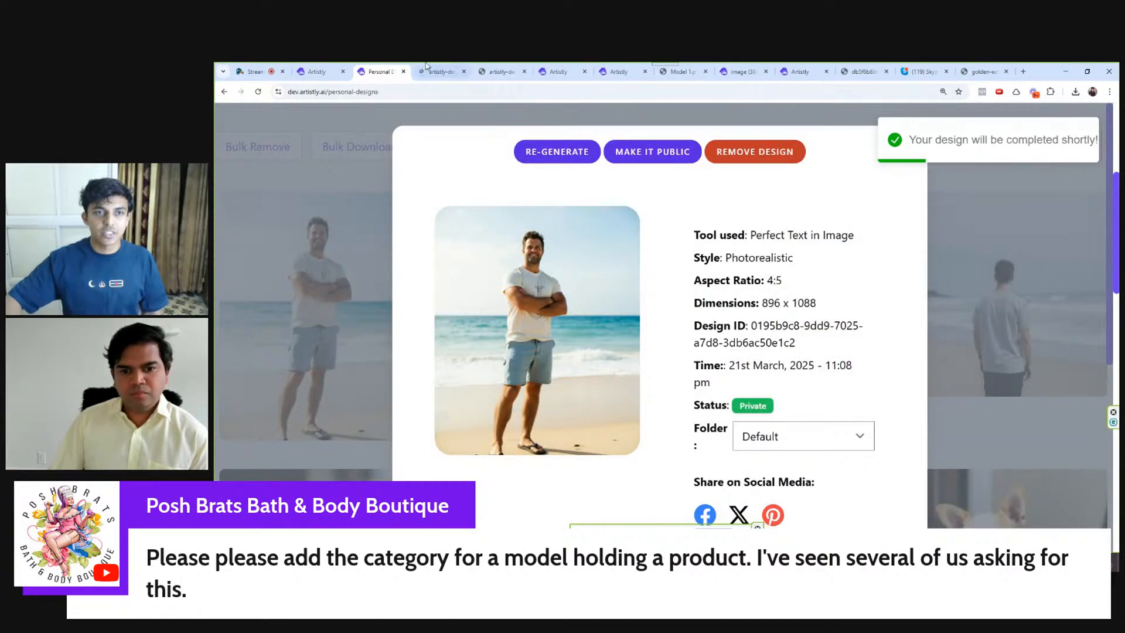
left_click(440, 71)
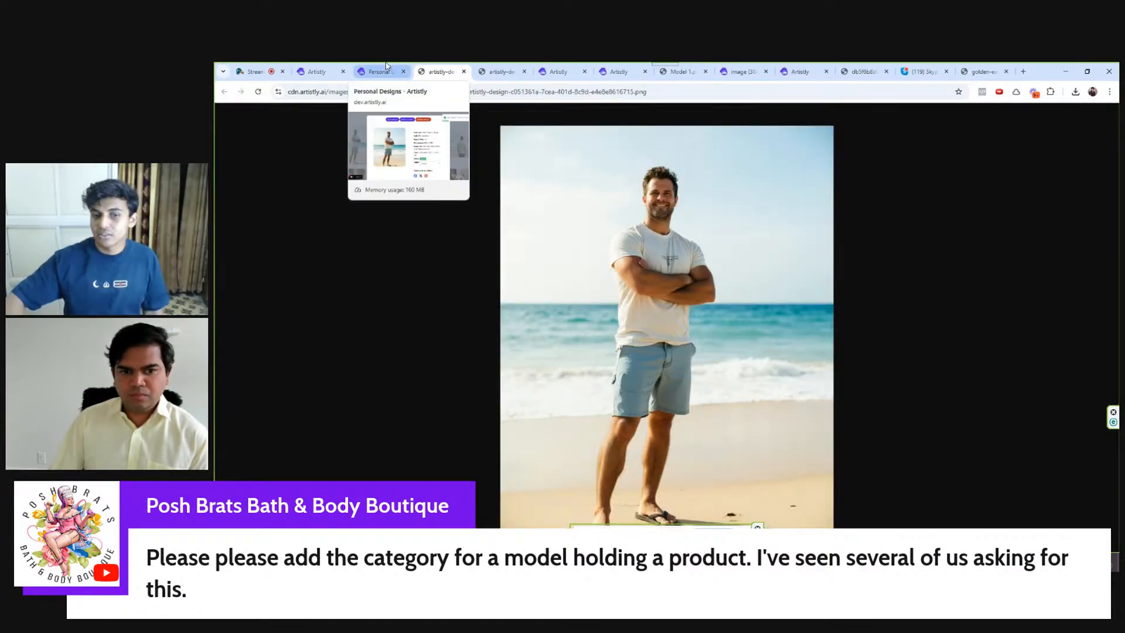
left_click(386, 66)
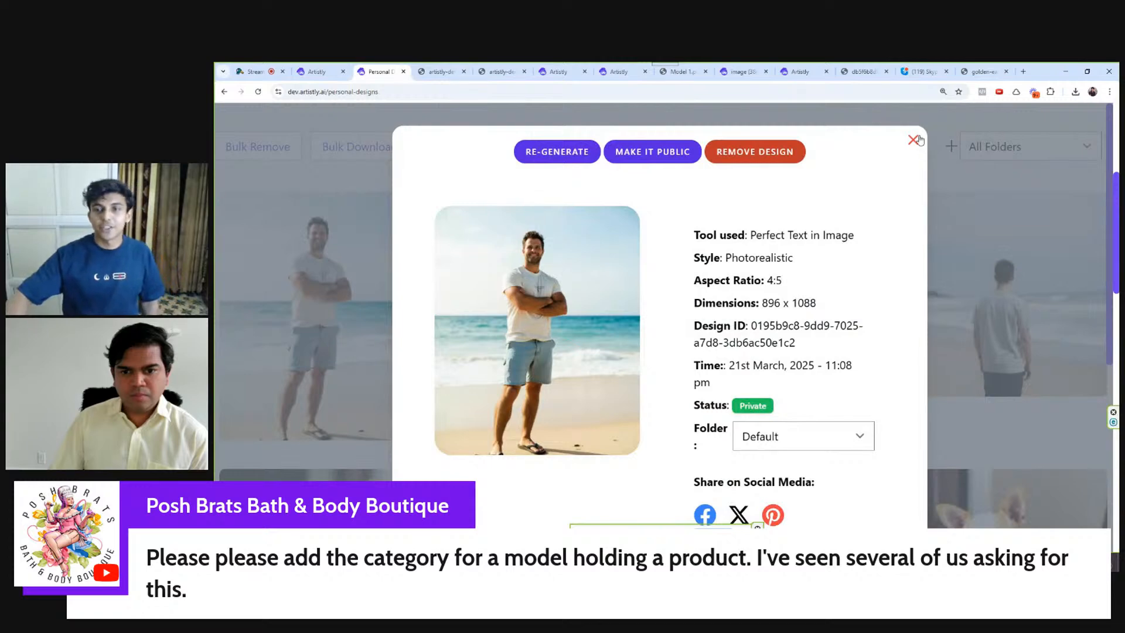
- Close the design's details and open the Perfect Text & Hands Image Designer
left_click(914, 142)
scroll(545, 252, "up", 5)
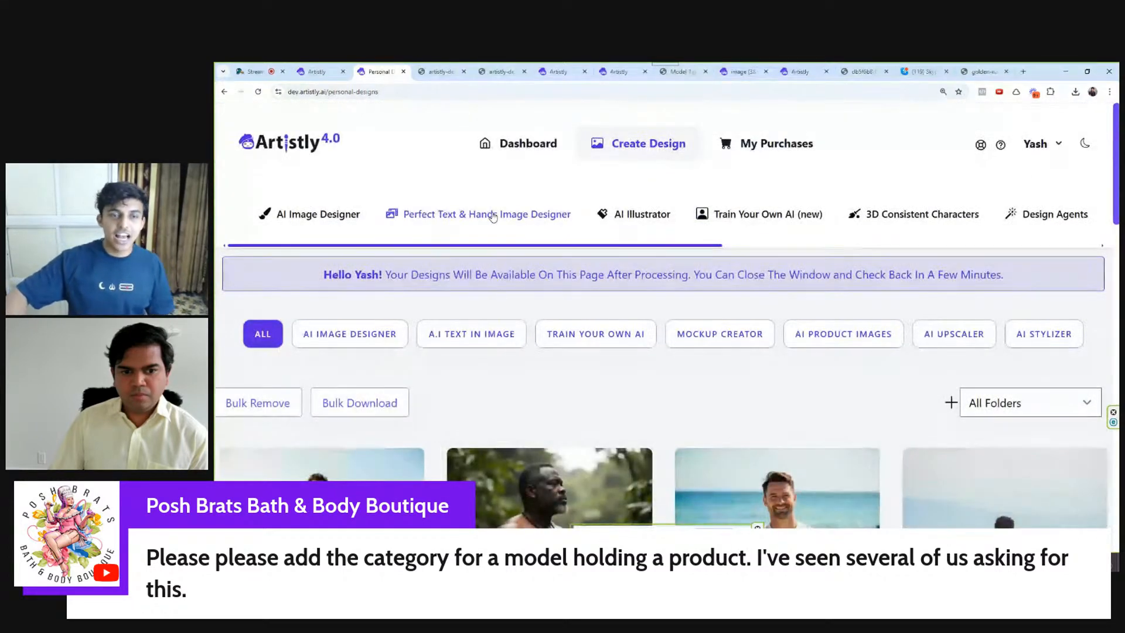
left_click(465, 216)
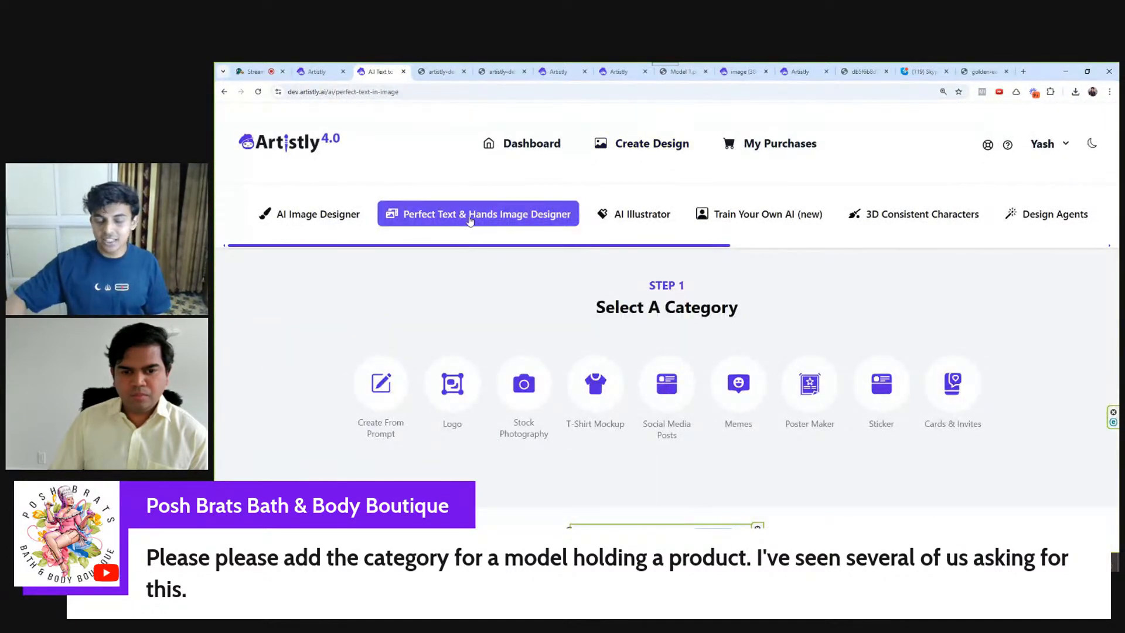
- Return to the Model 2 project in the editor, shift the gold earrings image further right and select the necklace model photo
left_click(318, 71)
left_click_drag(709, 365, 774, 385)
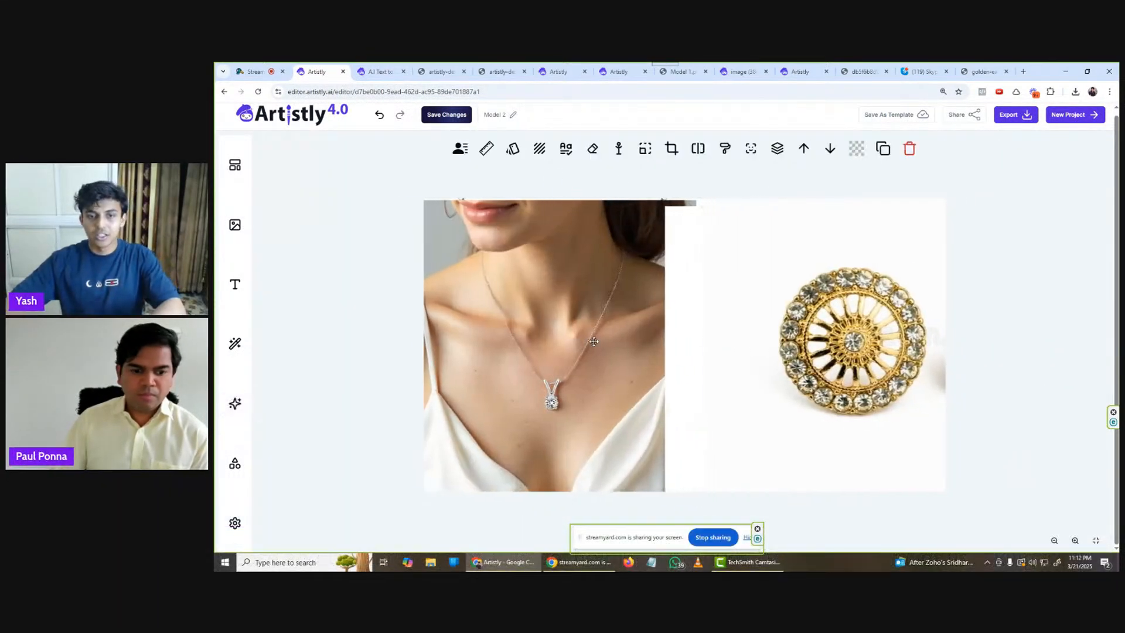
left_click(593, 341)
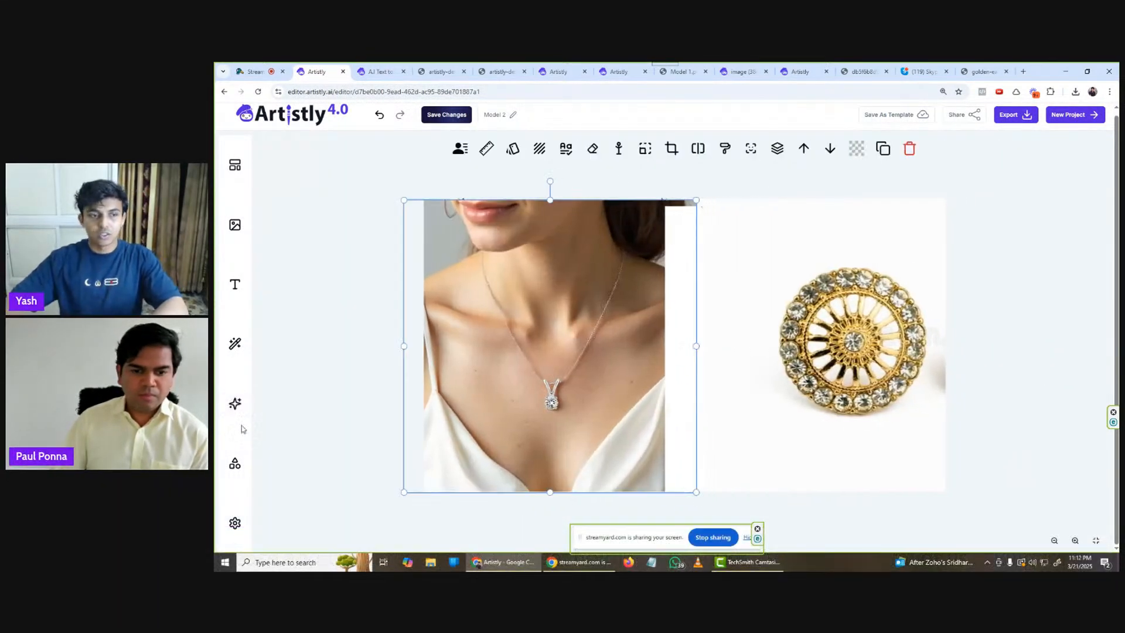
- Enter the prompt "Woman holding perfume bottle in the garden" in AI Designer's image generator
left_click(234, 463)
left_click(234, 403)
left_click(291, 389)
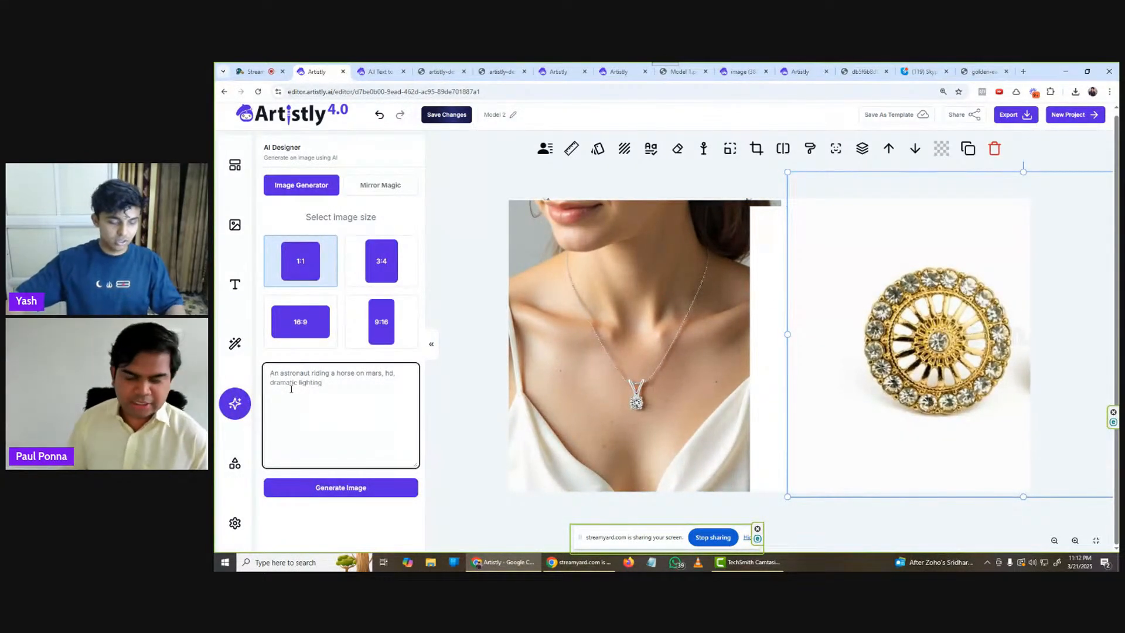
type("W")
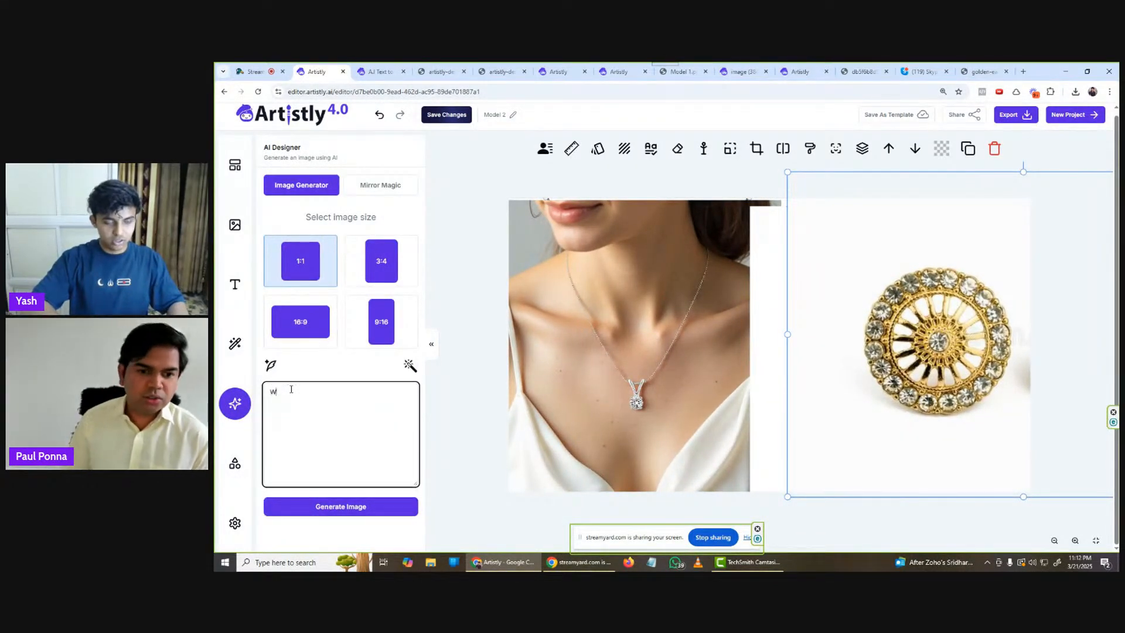
type("oman holding perfume bottle")
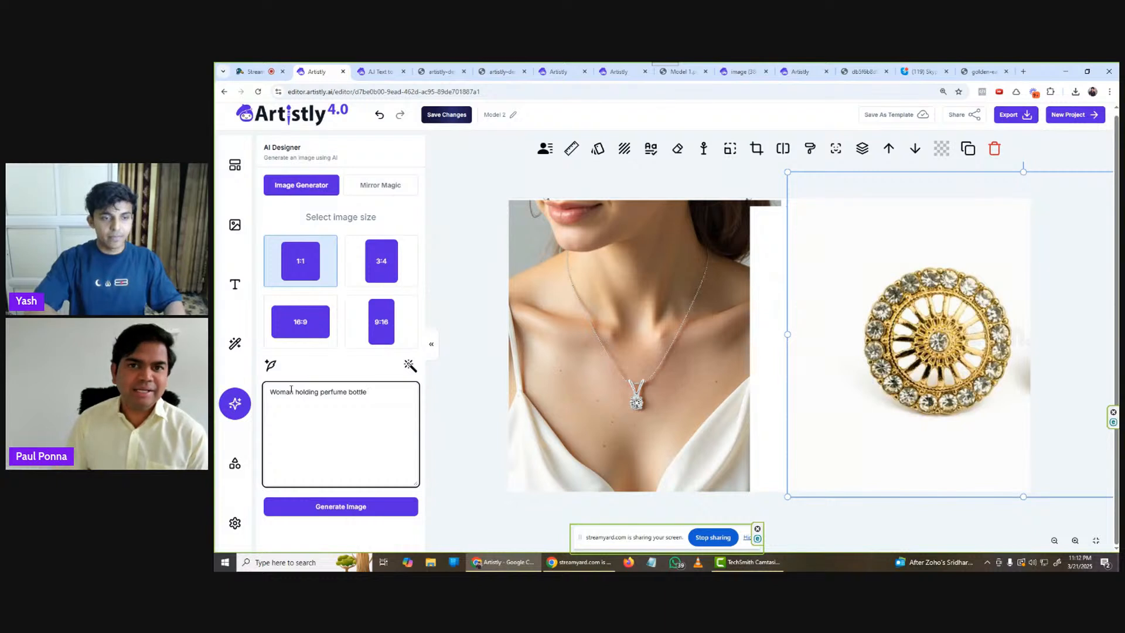
type("in the graden")
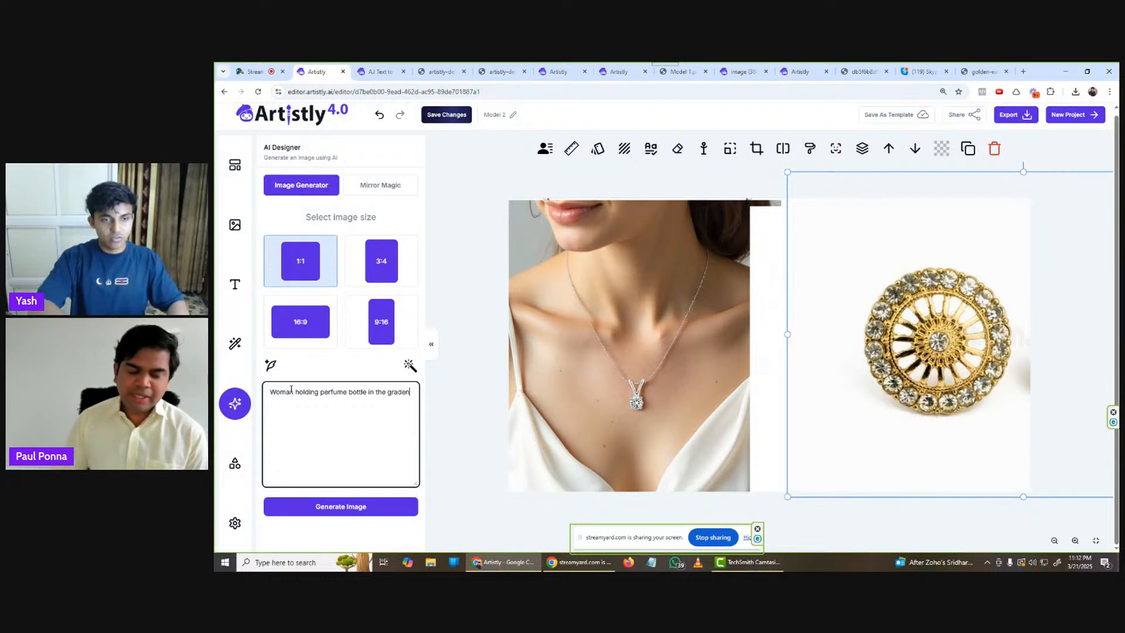
key("BackSpace")
key("BackSpace")
key("BackSpace")
type("arden")
- Reword the prompt to "Front facing woman holding perfume bottle in the garden", generate the 1:1 image and check the result
left_click(271, 391)
type("AFront facing")
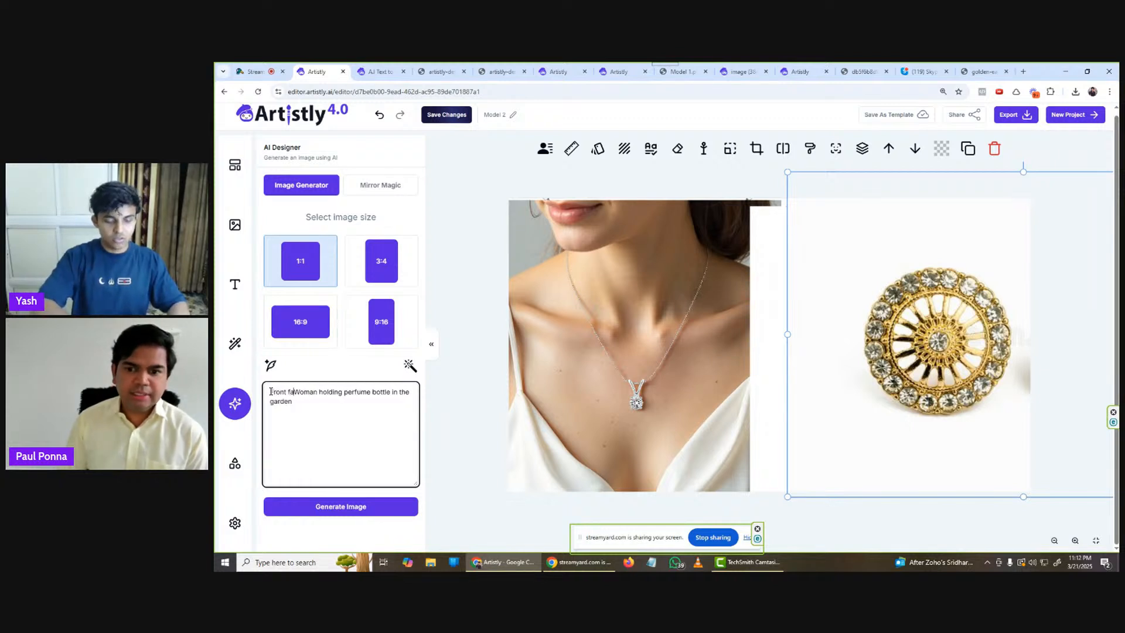
key("BackSpace")
key("Delete")
type("w")
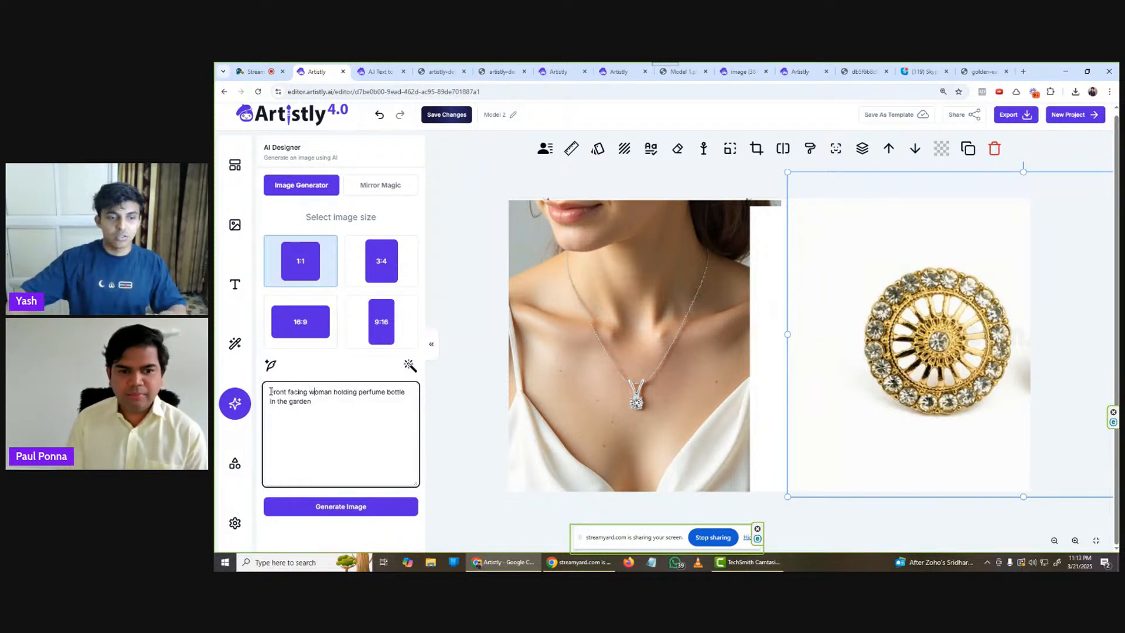
left_click(325, 506)
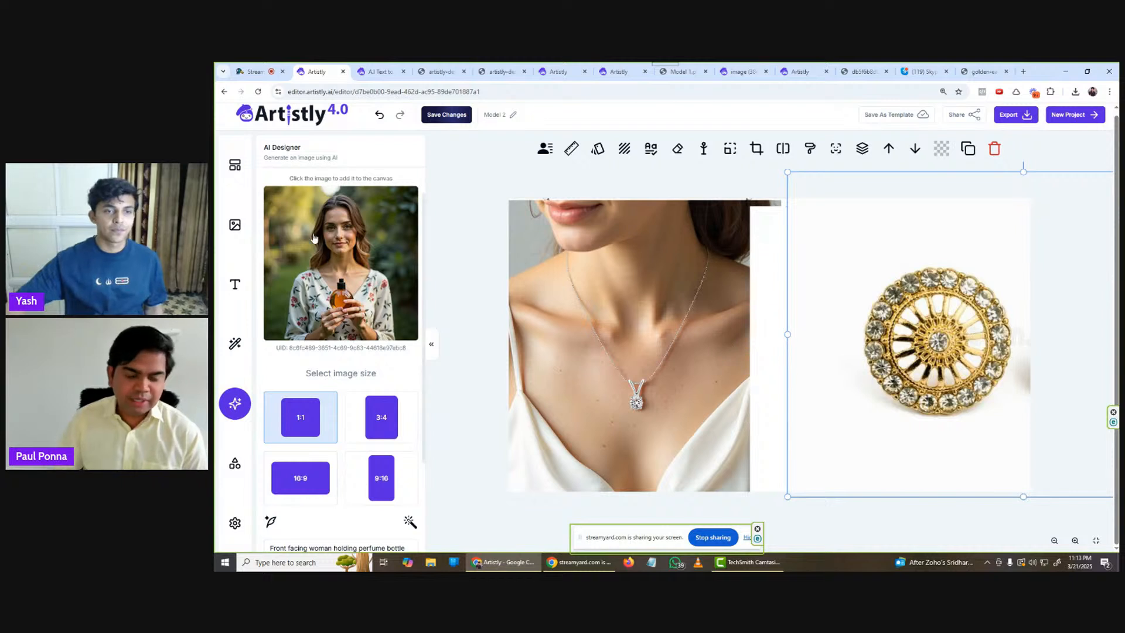
scroll(407, 268, "down", 2)
scroll(366, 290, "up", 3)
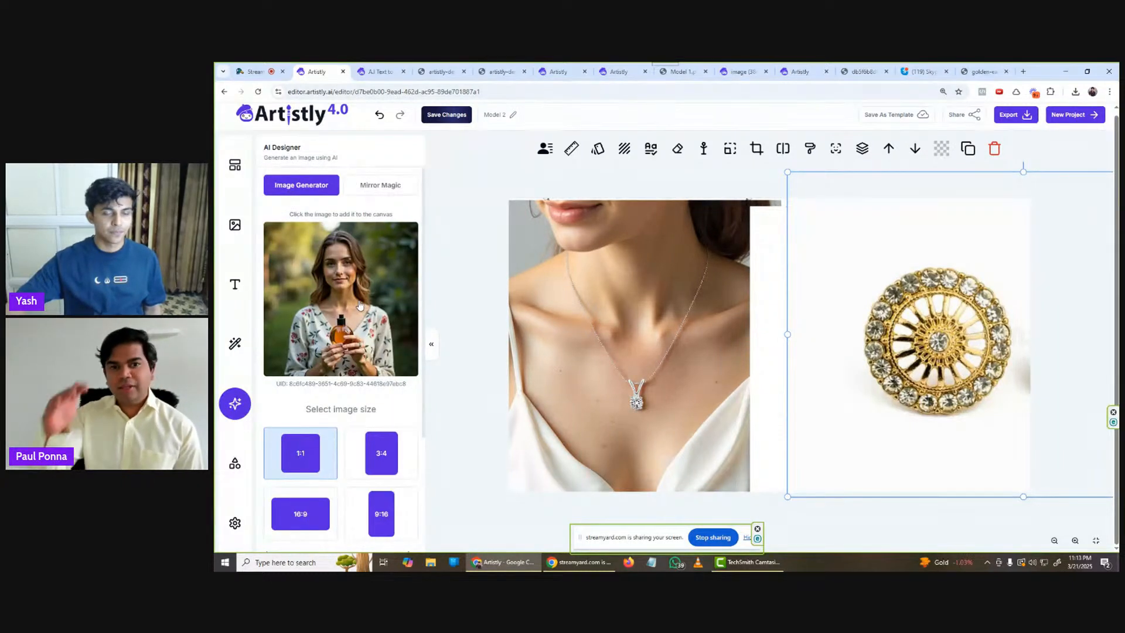
- Add the project image of the man in the orange cap to the canvas and collapse the side panel
left_click(242, 227)
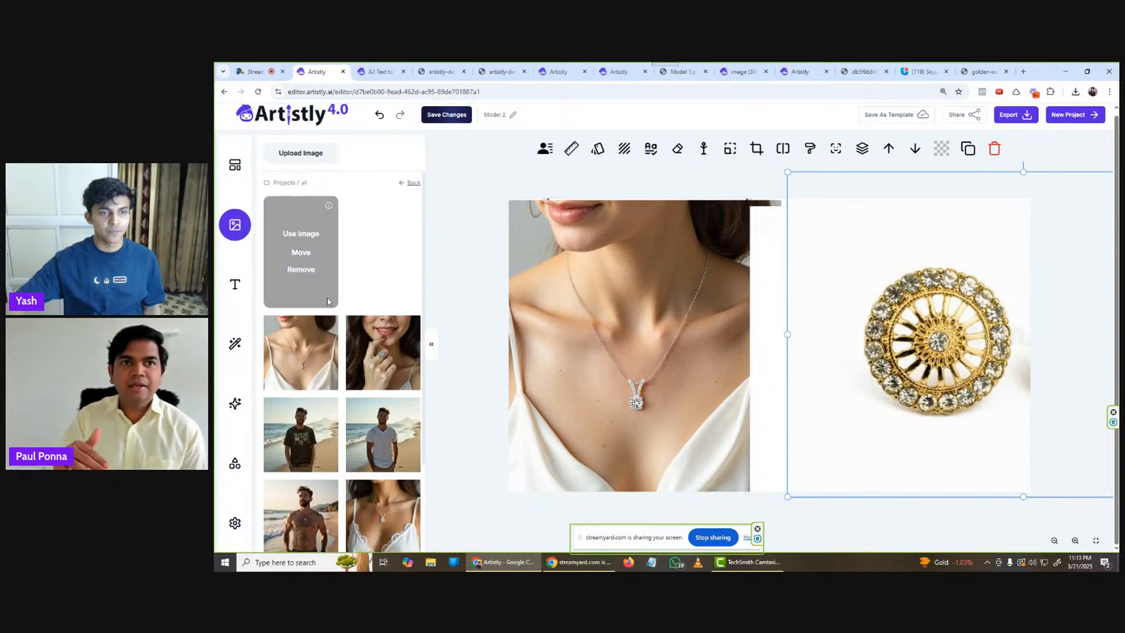
scroll(352, 381, "down", 2)
left_click(380, 535)
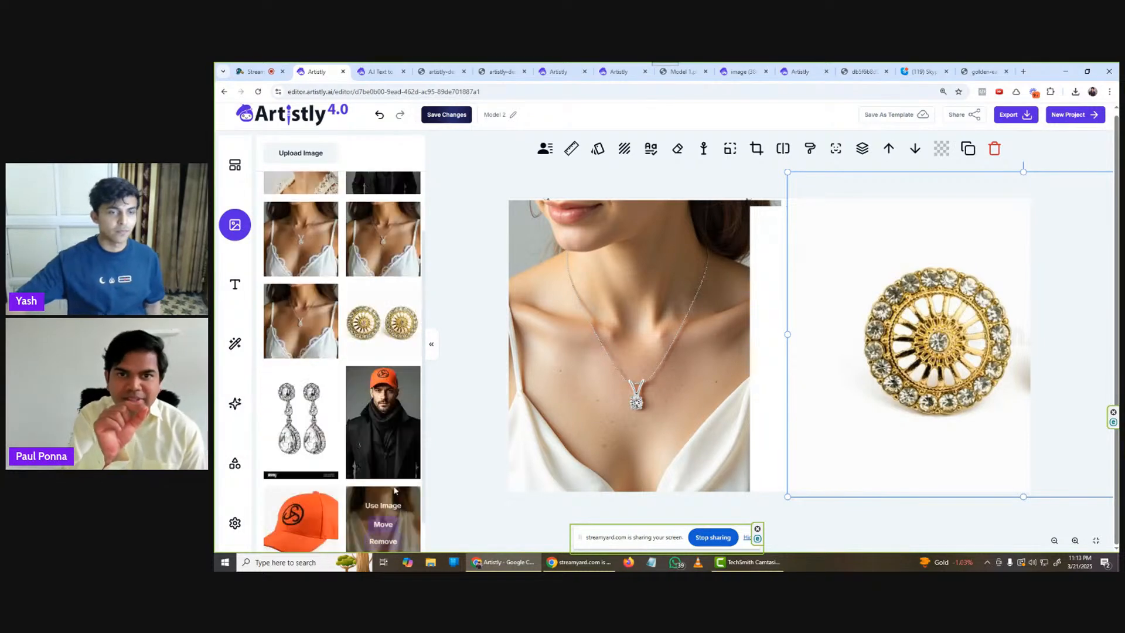
left_click(382, 447)
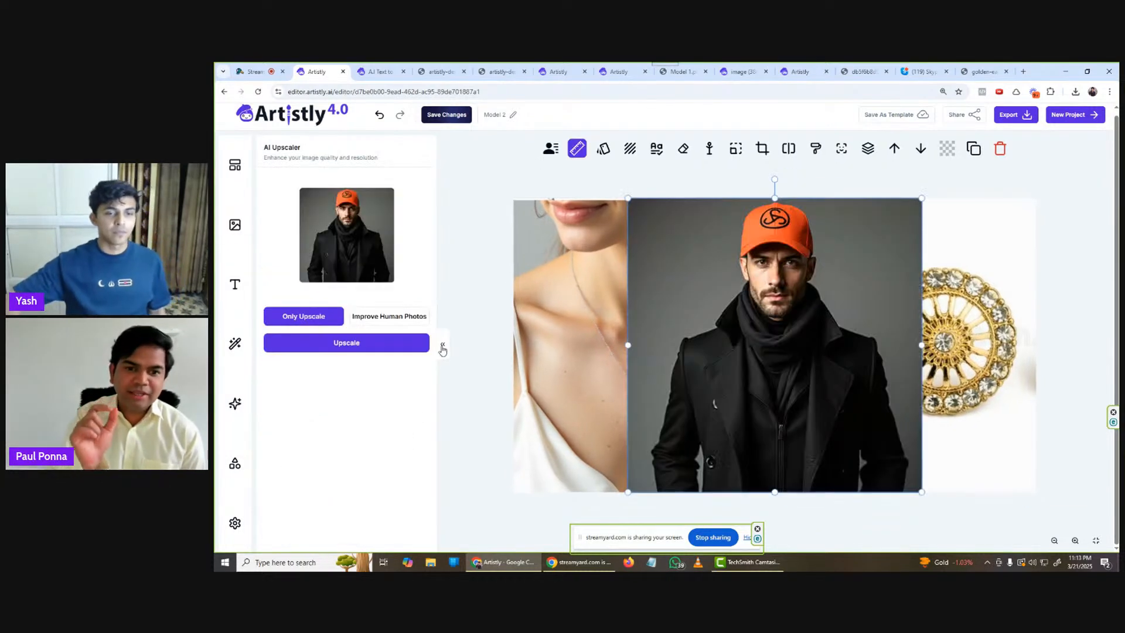
left_click(440, 346)
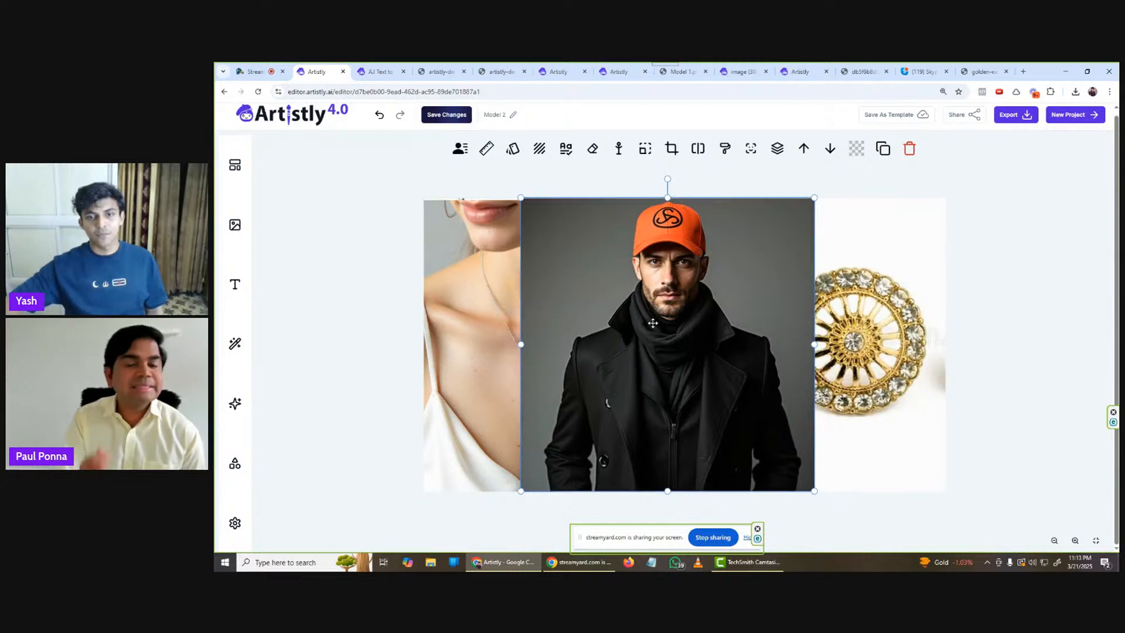
- Mask the capped man's eyes for Inpainting and generate the change with the prompt "Sunglass"
left_click(728, 148)
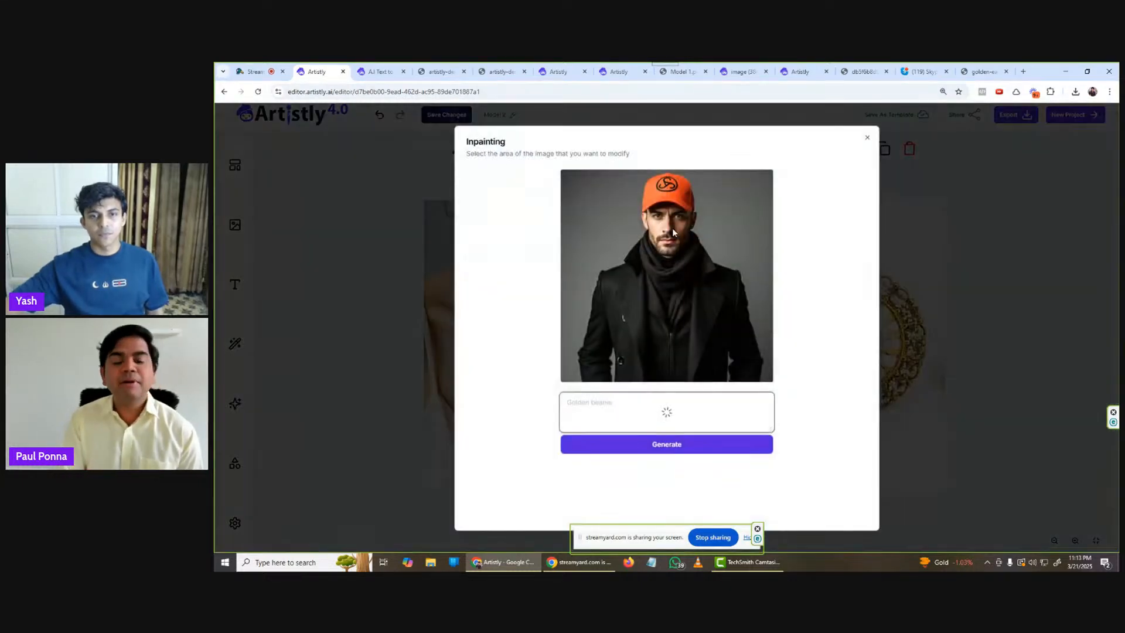
left_click_drag(654, 218, 695, 215)
left_click(615, 417)
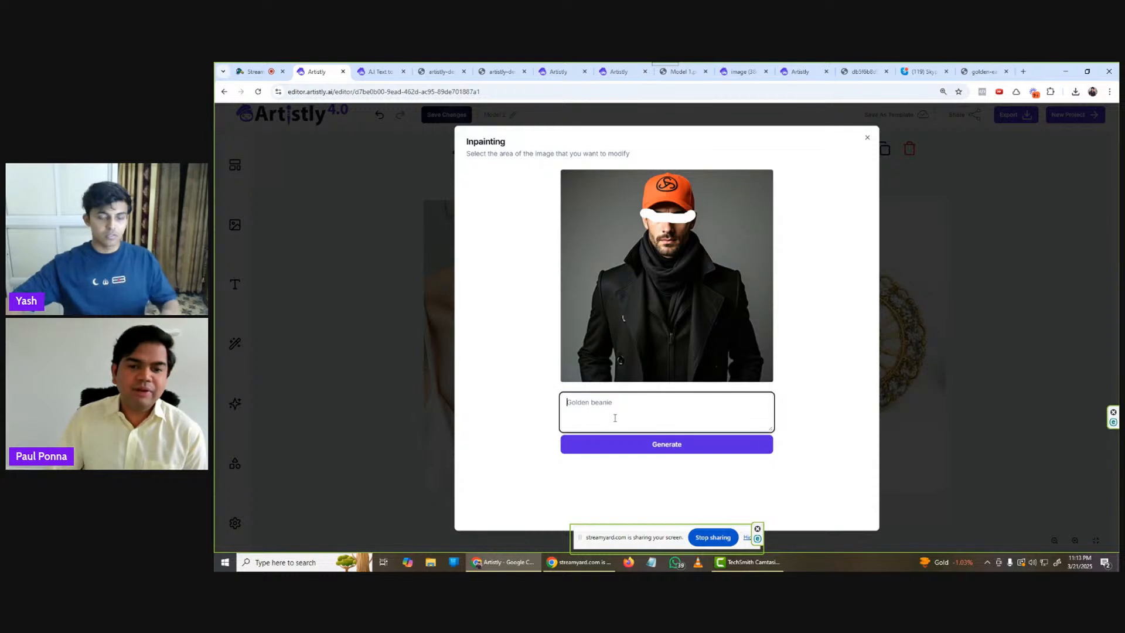
type("Sunglass")
left_click(654, 445)
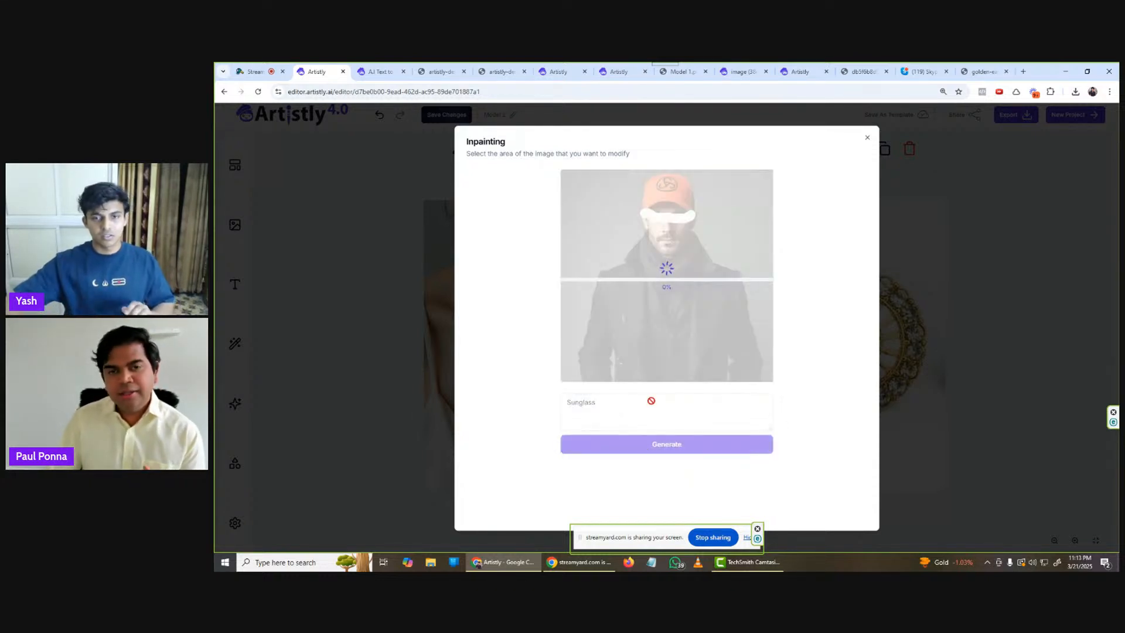
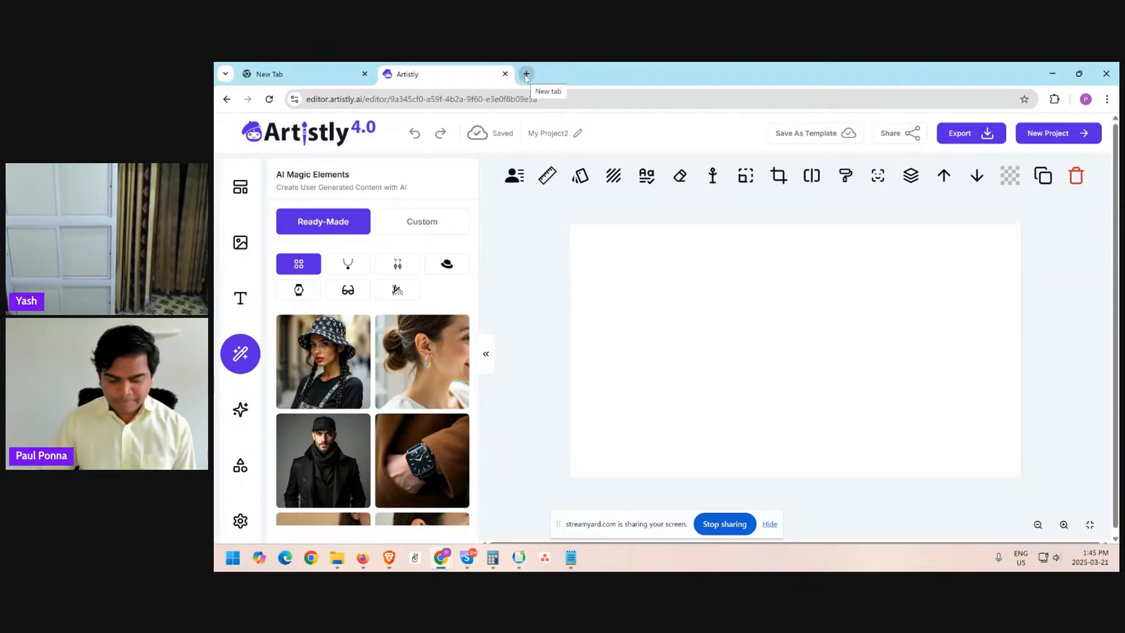
- Open the artistly.ai/go page in a new browser tab and go to its recap of the Commercial and Premium plans
left_click(526, 74)
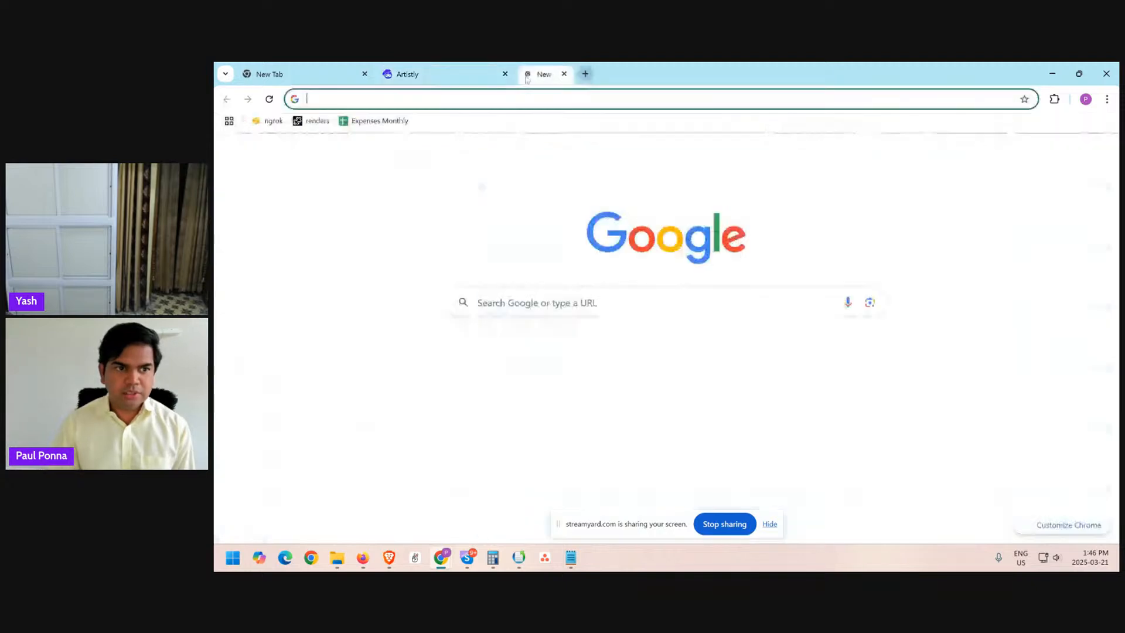
type("art")
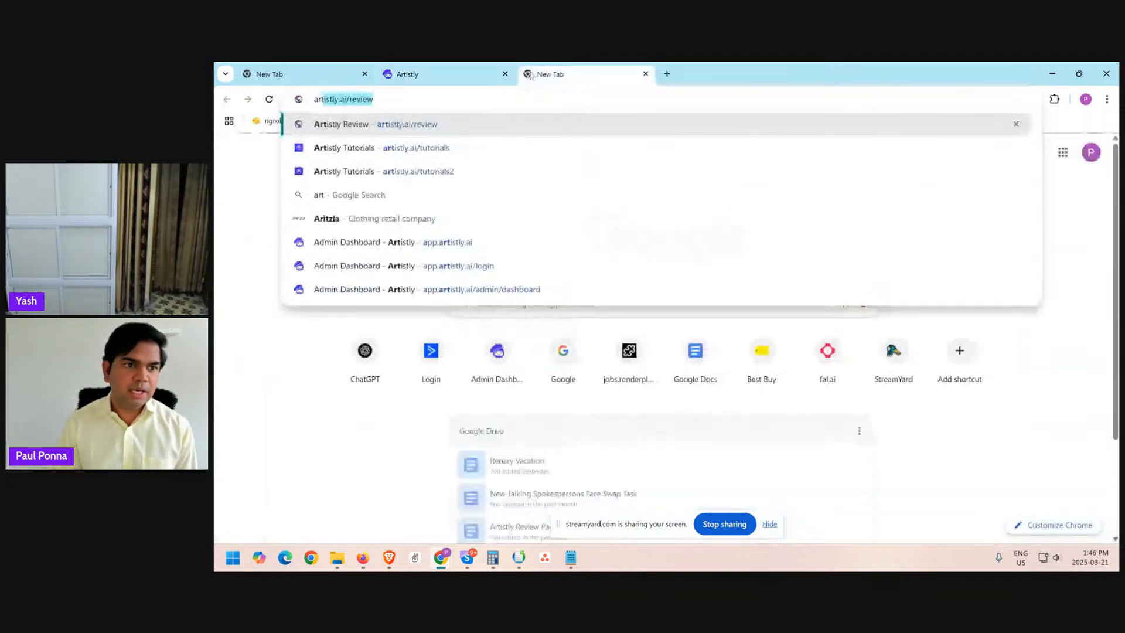
key("Return")
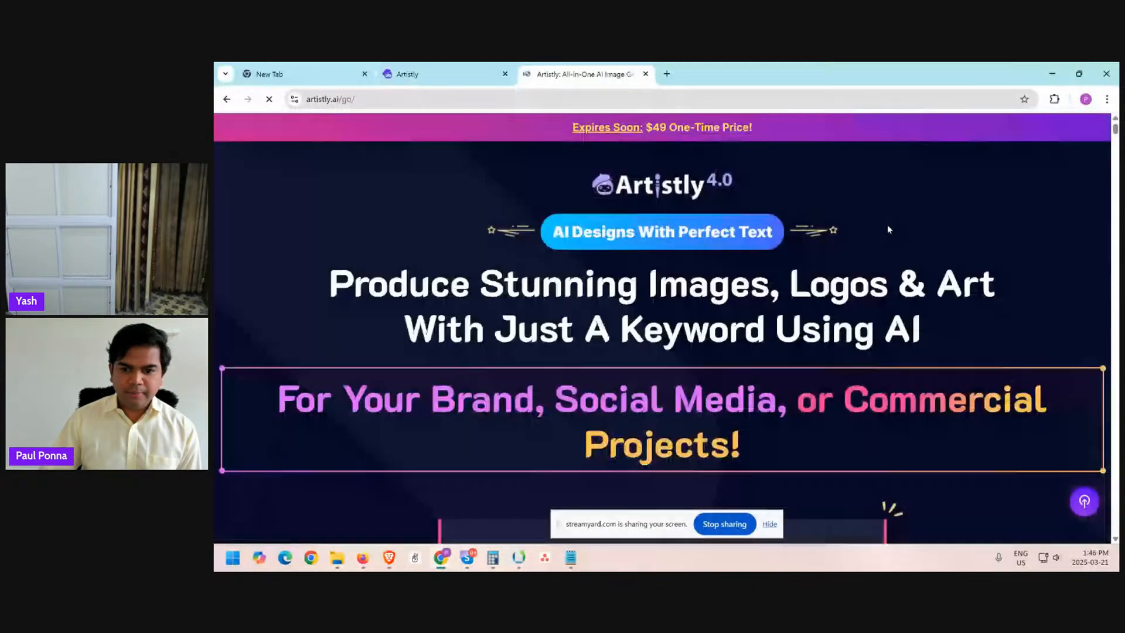
scroll(887, 224, "down", 6)
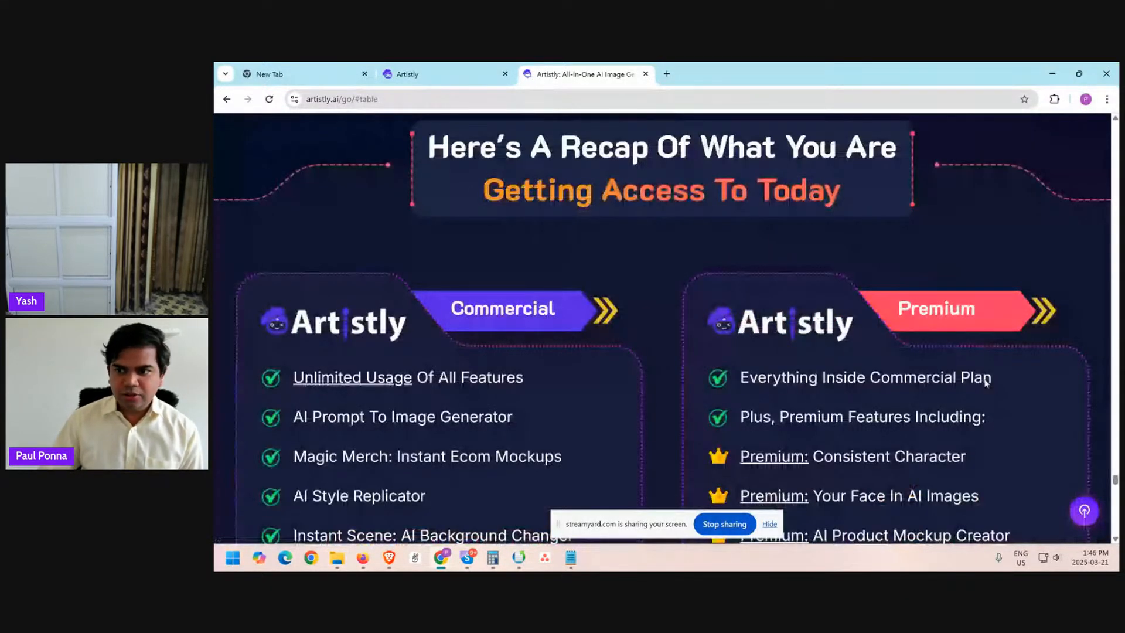
- Compare the features of the Commercial and Premium plans and highlight each plan's one-time price
scroll(986, 382, "down", 2)
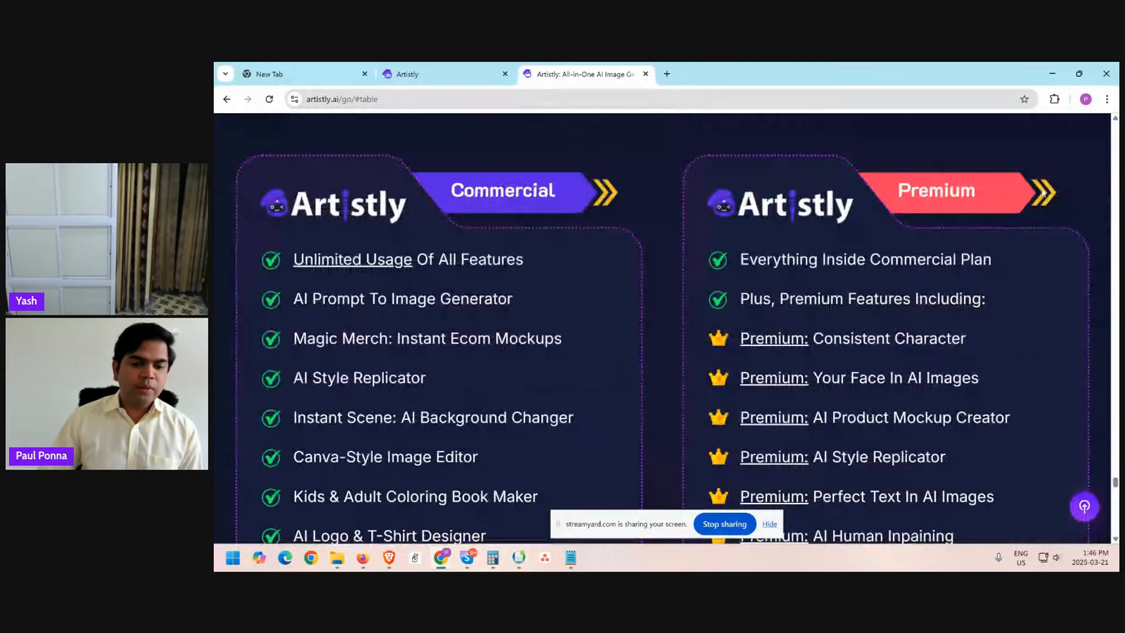
scroll(948, 179, "down", 6)
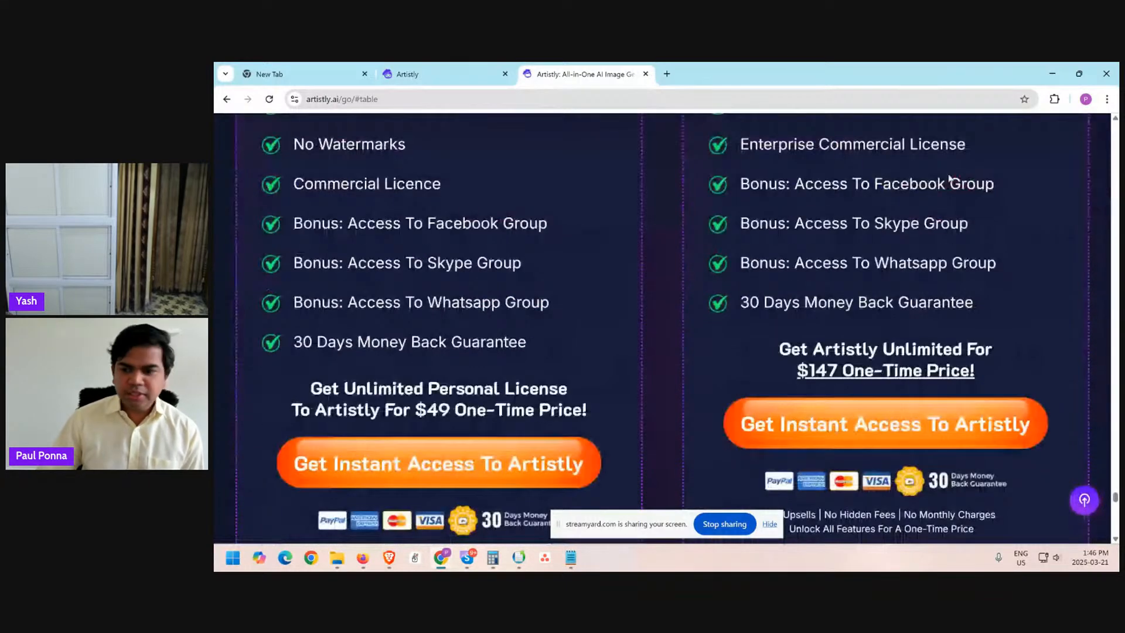
scroll(949, 179, "down", 1)
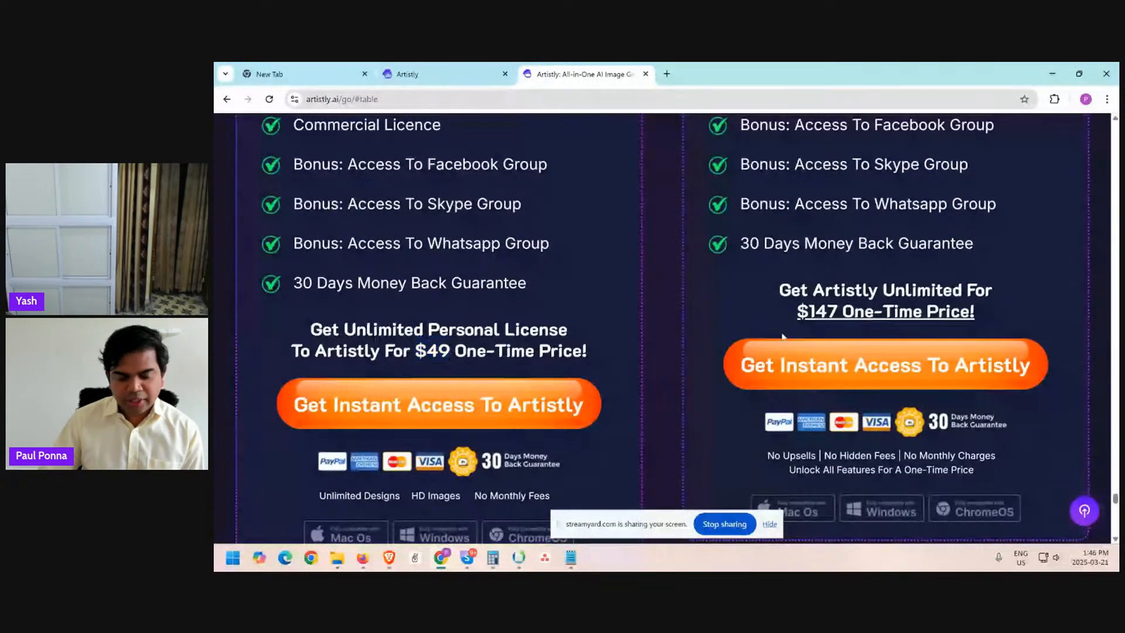
left_click(982, 311)
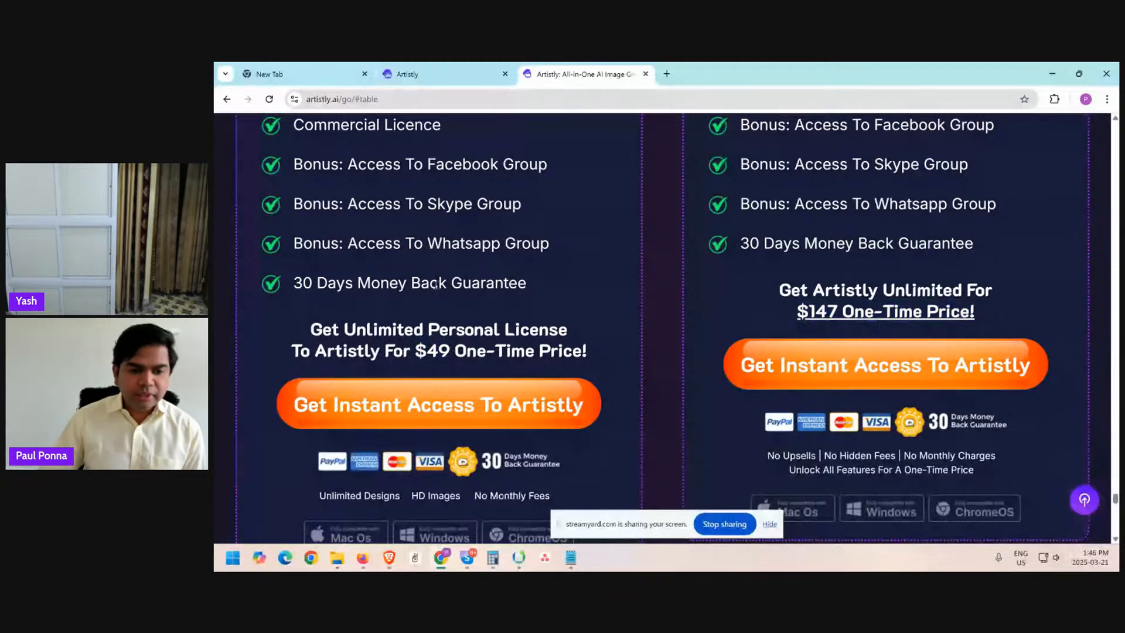
double_click(434, 350)
left_click(458, 346)
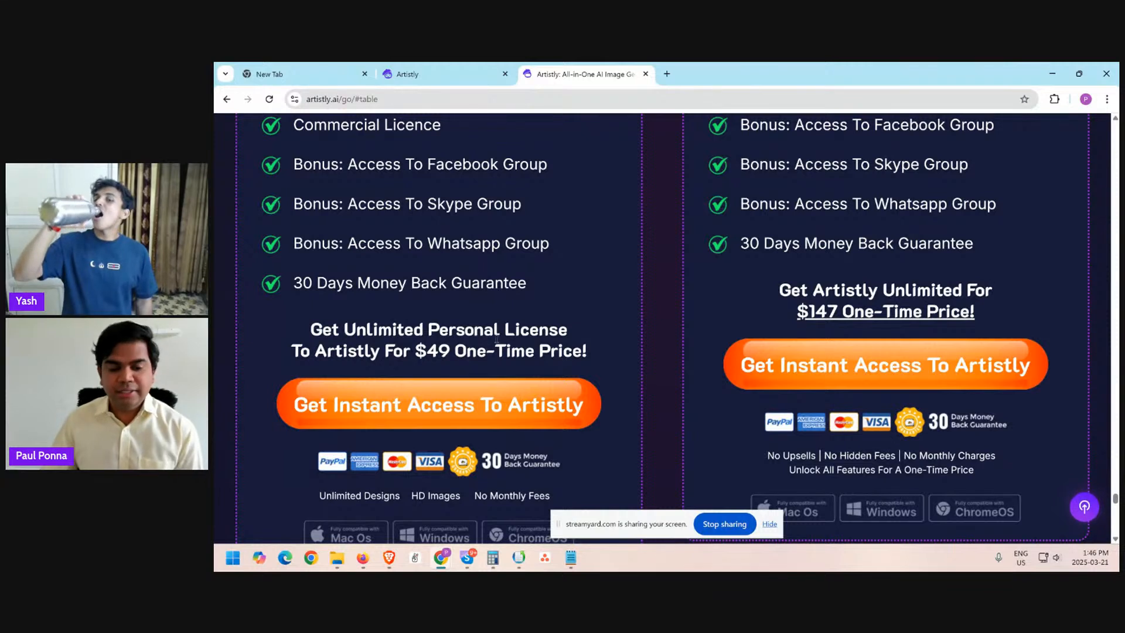
left_click_drag(797, 311, 976, 311)
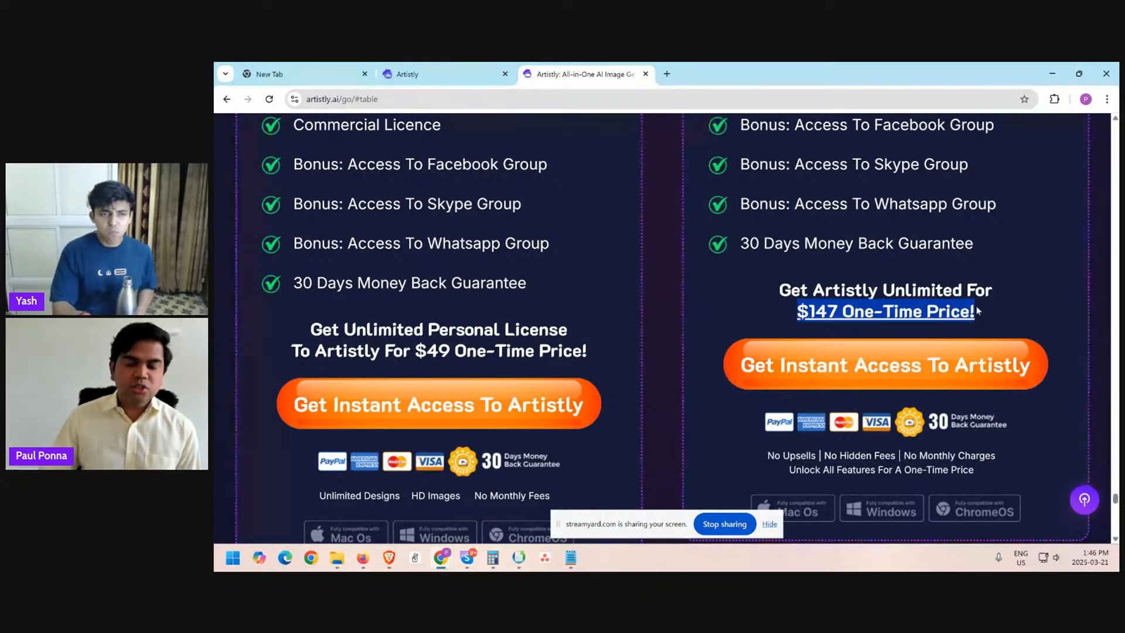
left_click(976, 306)
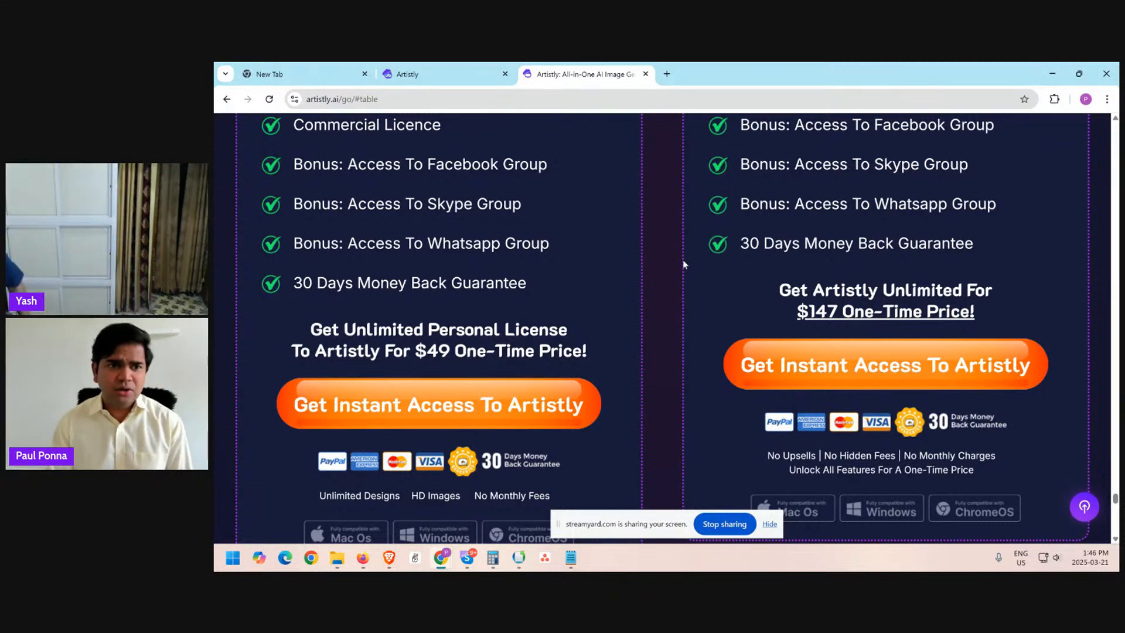
- Check the AI Magic Elements project briefly, and return to the plan table to review the Premium features, bonuses and prices
left_click(410, 74)
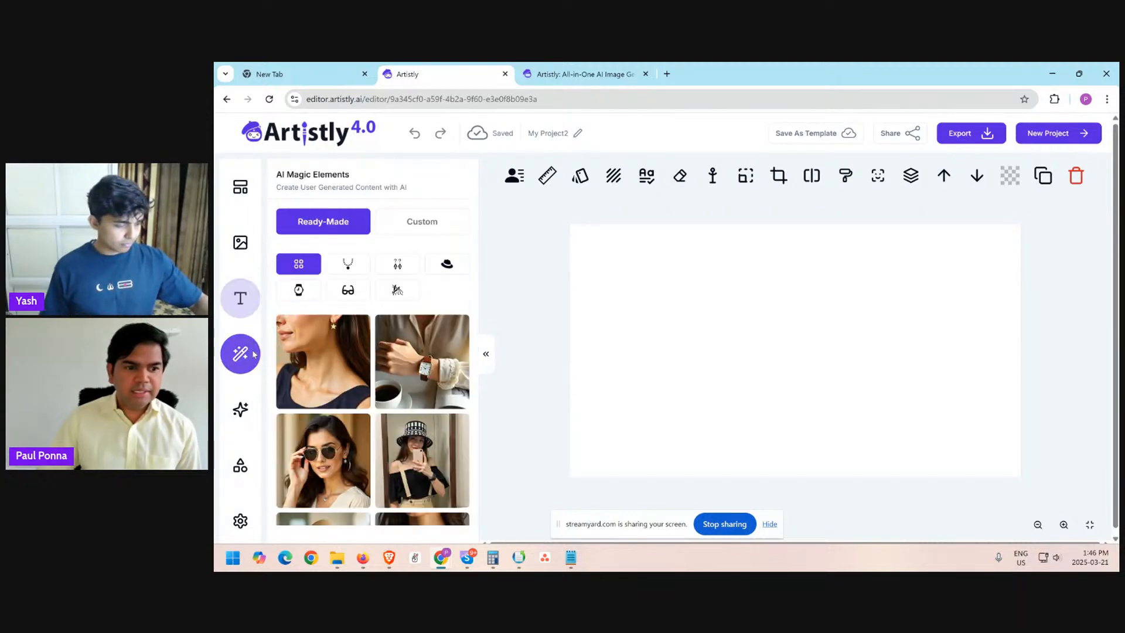
left_click(580, 74)
scroll(936, 227, "up", 5)
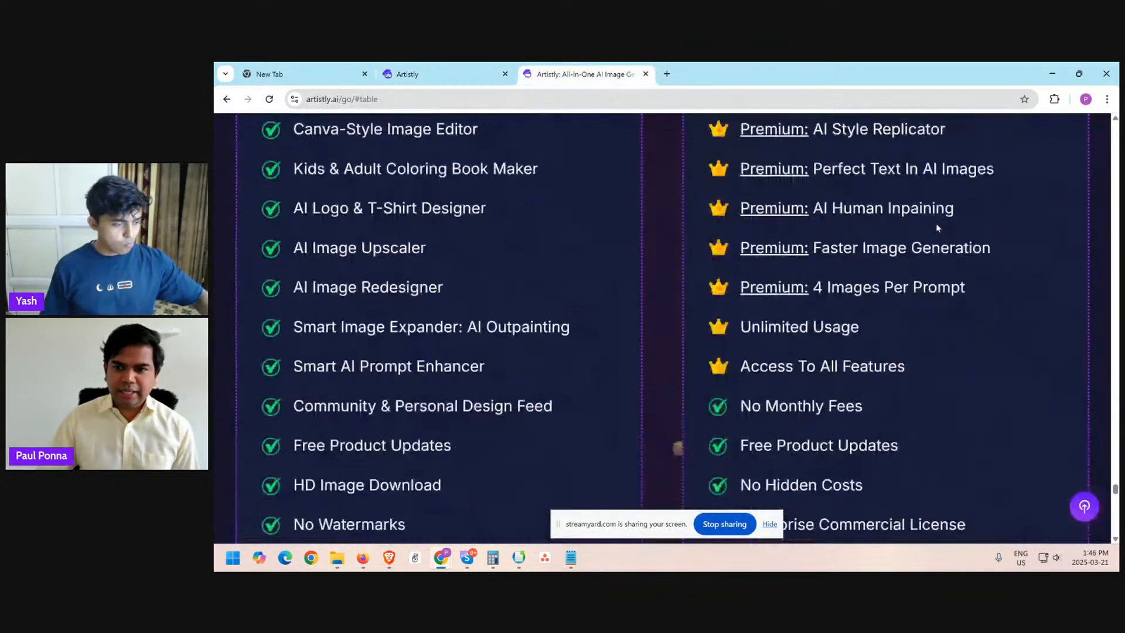
scroll(936, 227, "up", 5)
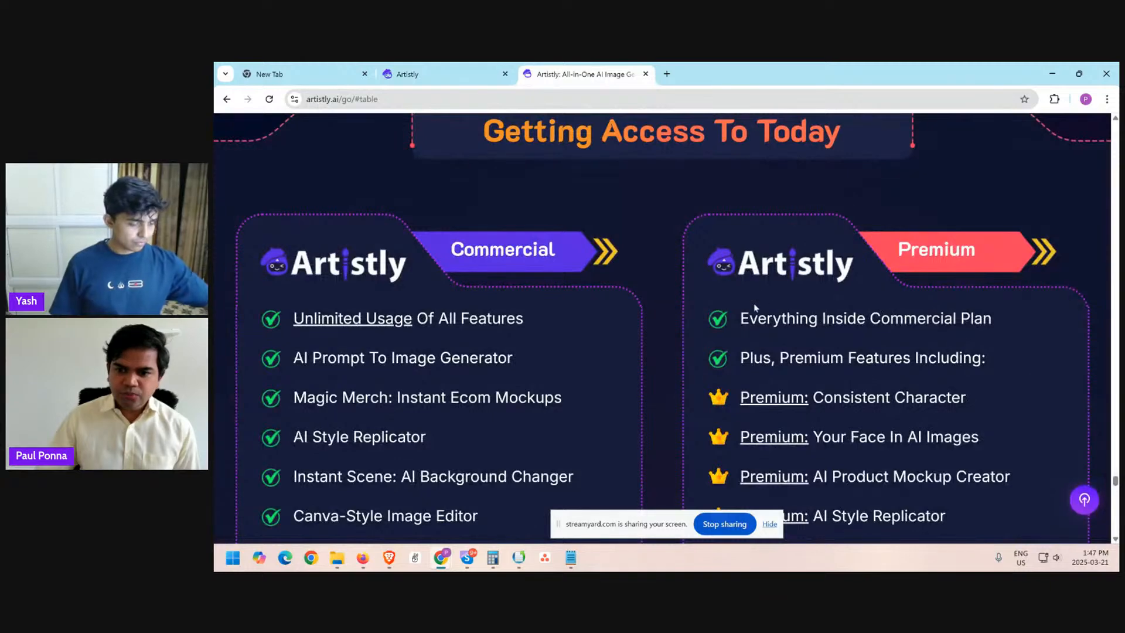
scroll(776, 342, "down", 15)
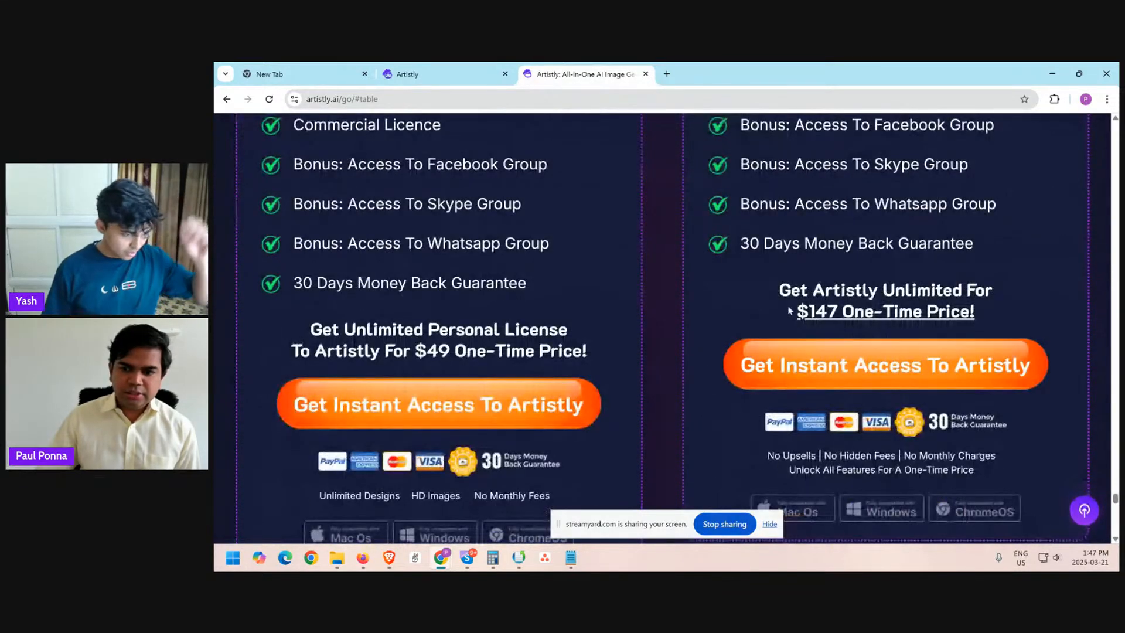
scroll(499, 325, "up", 2)
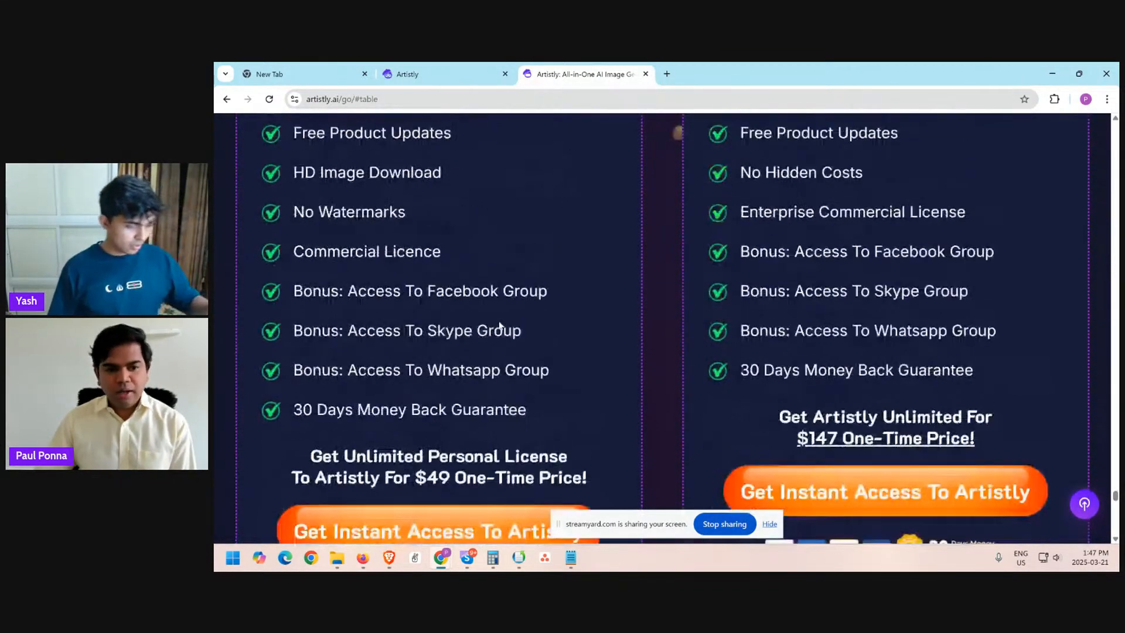
scroll(500, 326, "down", 1)
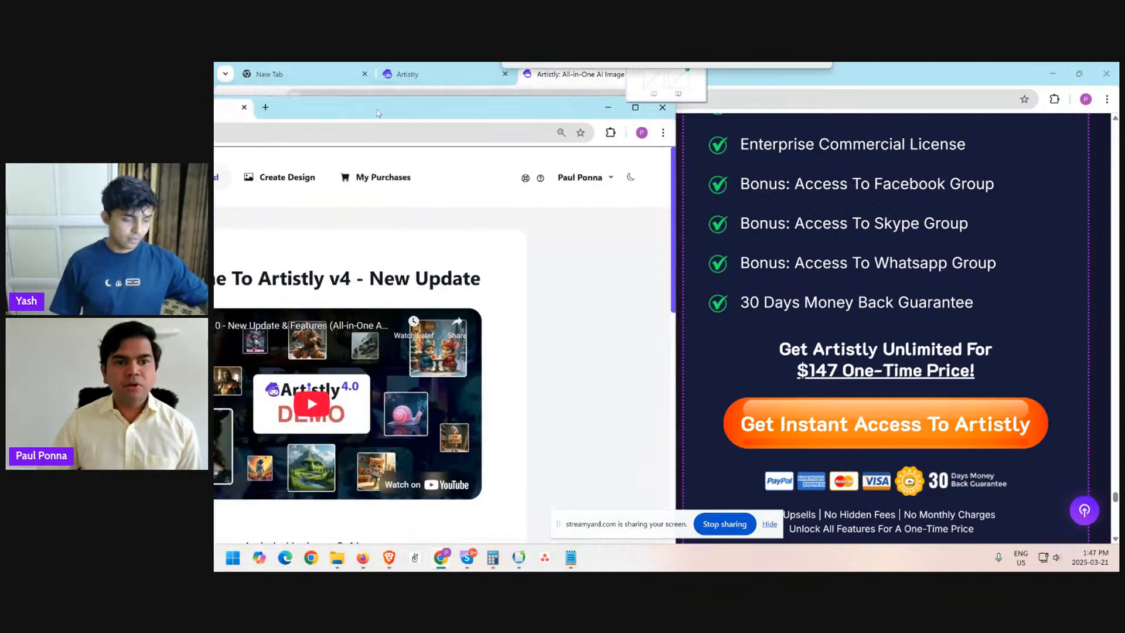
- Bring up the Artistly dashboard in a maximized window and launch the screen-drawing app by searching for "epic"
left_click_drag(216, 234, 612, 182)
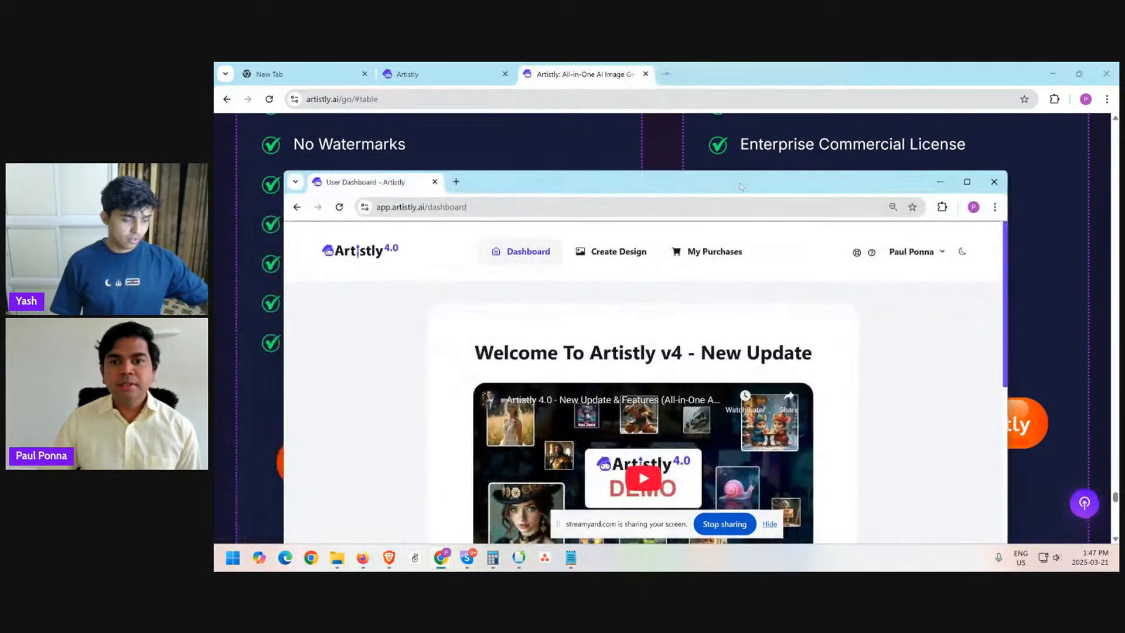
double_click(739, 185)
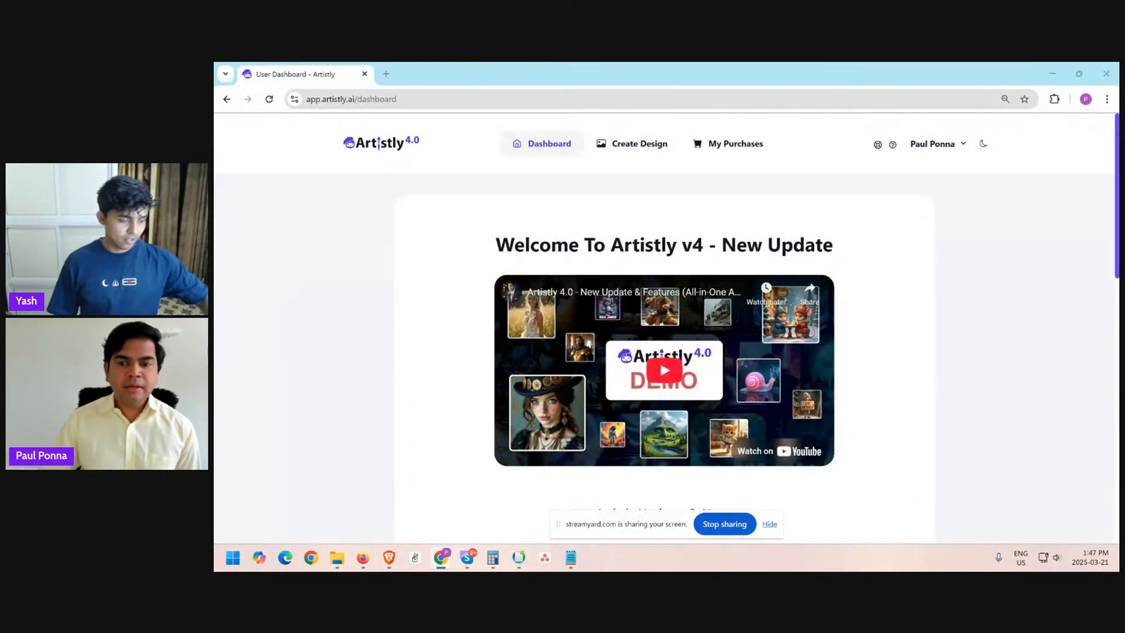
key("super")
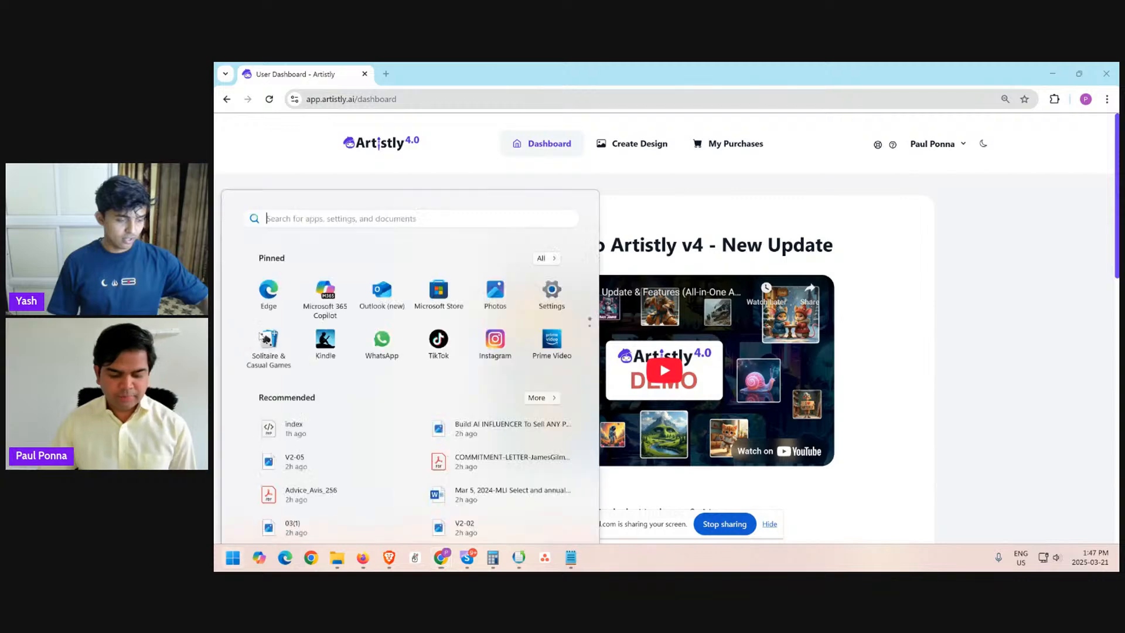
type("epic")
key("Return")
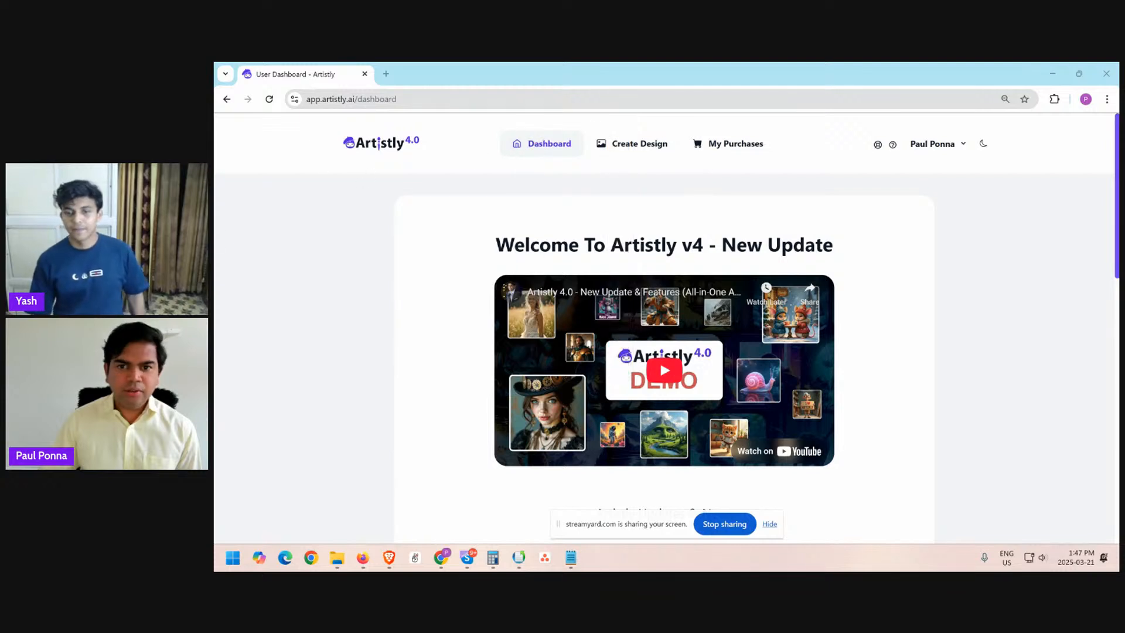
- Circle My Purchases on the dashboard with an arrow pointing to it, and clear the annotation
mouse_move(725, 168)
left_mouse_down()
mouse_move(770, 138)
mouse_move(696, 167)
left_mouse_up()
mouse_move(778, 201)
left_mouse_down()
mouse_move(758, 183)
mouse_move(783, 173)
left_mouse_up()
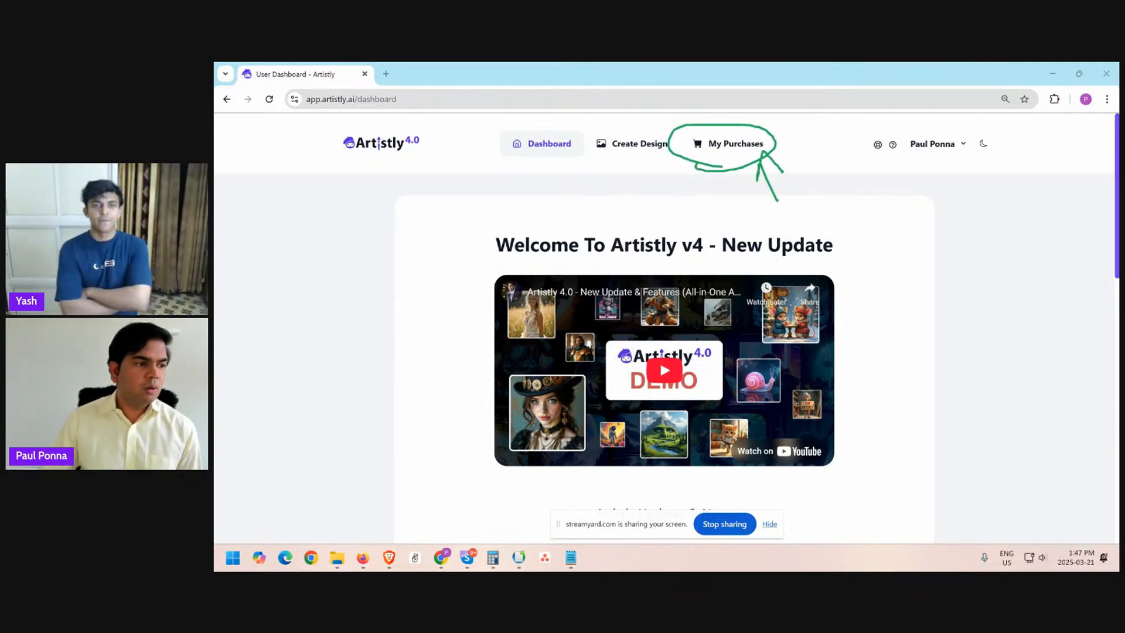
key("Escape")
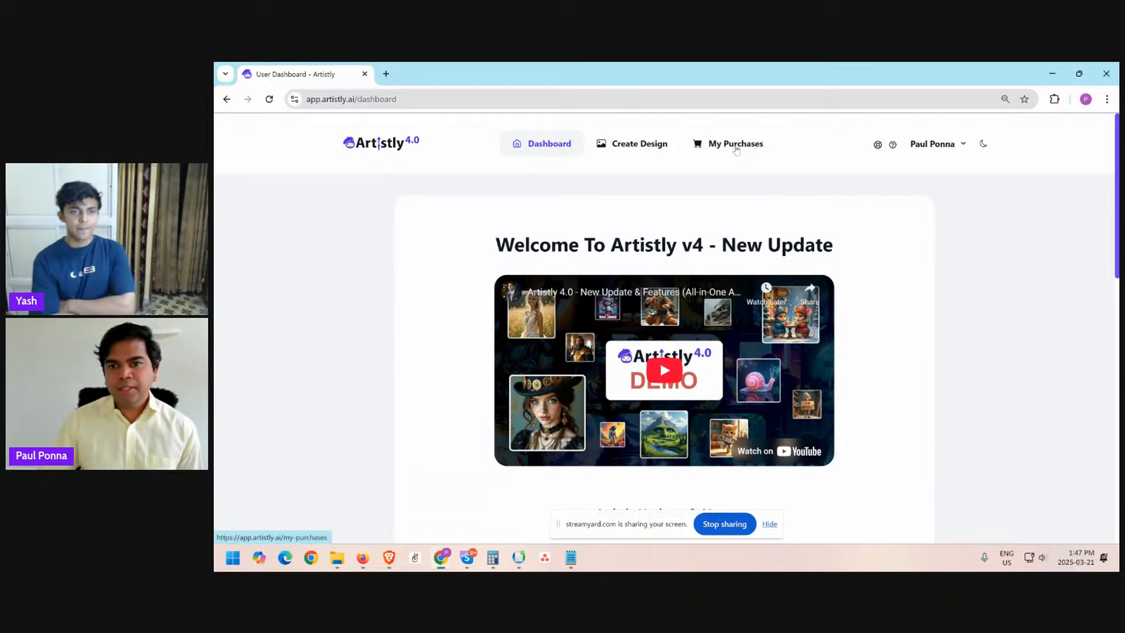
- Go to the My Purchases page and highlight the Artistly Unlimited purchase
left_click(737, 150)
left_click_drag(612, 234, 799, 235)
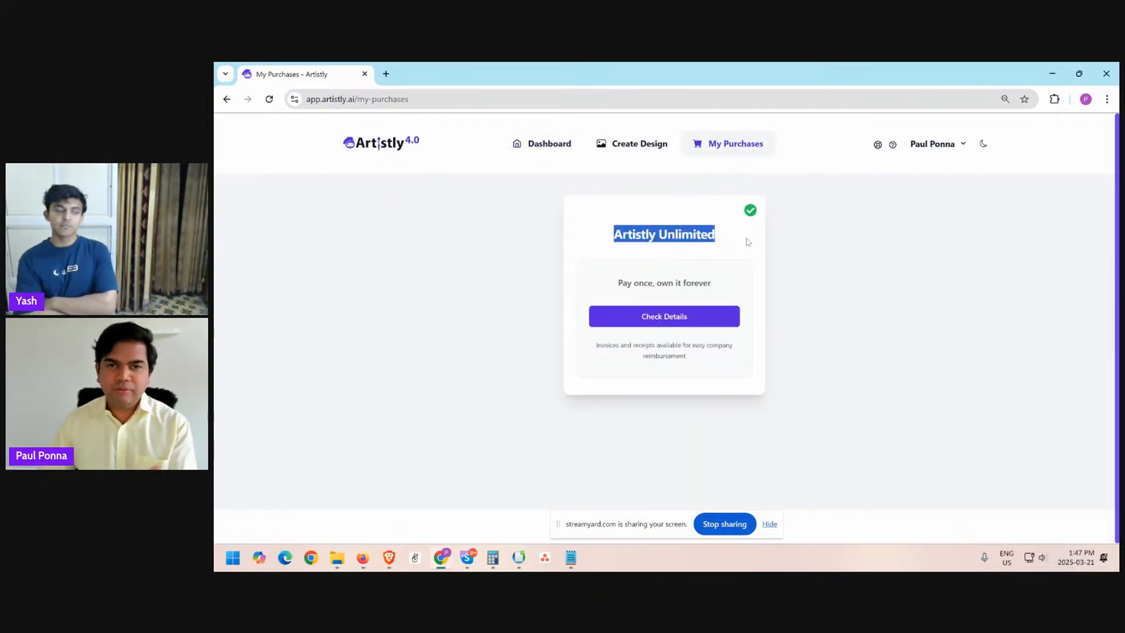
left_click_drag(724, 239, 802, 343)
left_click(802, 344)
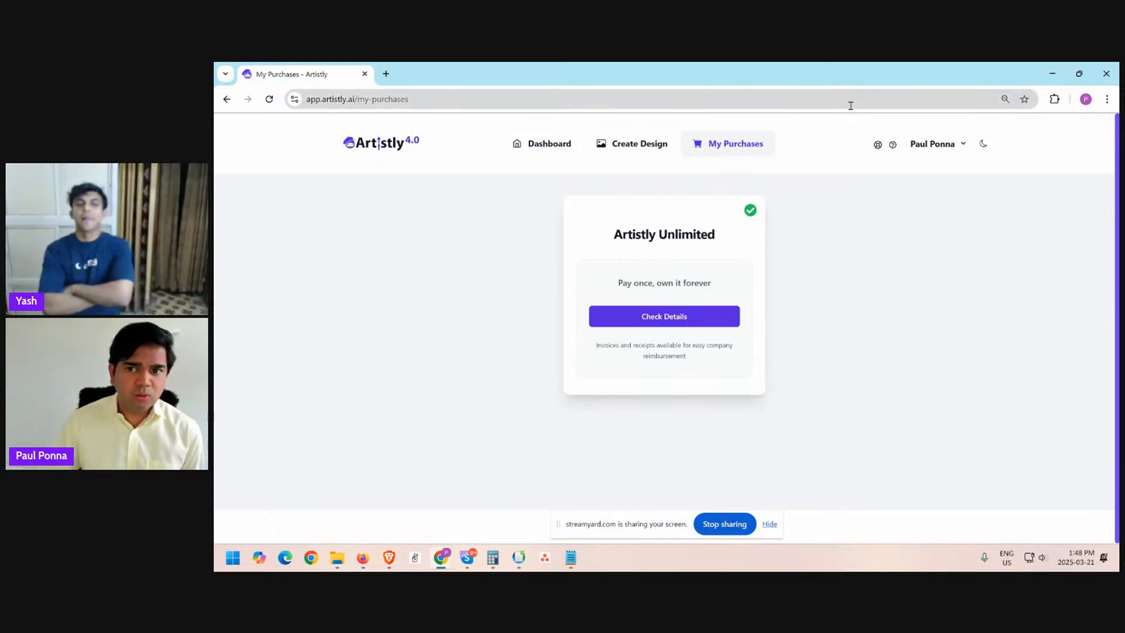
- Return to the plan table and mark the $49 and $147 one-time prices for comparison
left_click_drag(862, 75, 216, 106)
left_click(215, 108)
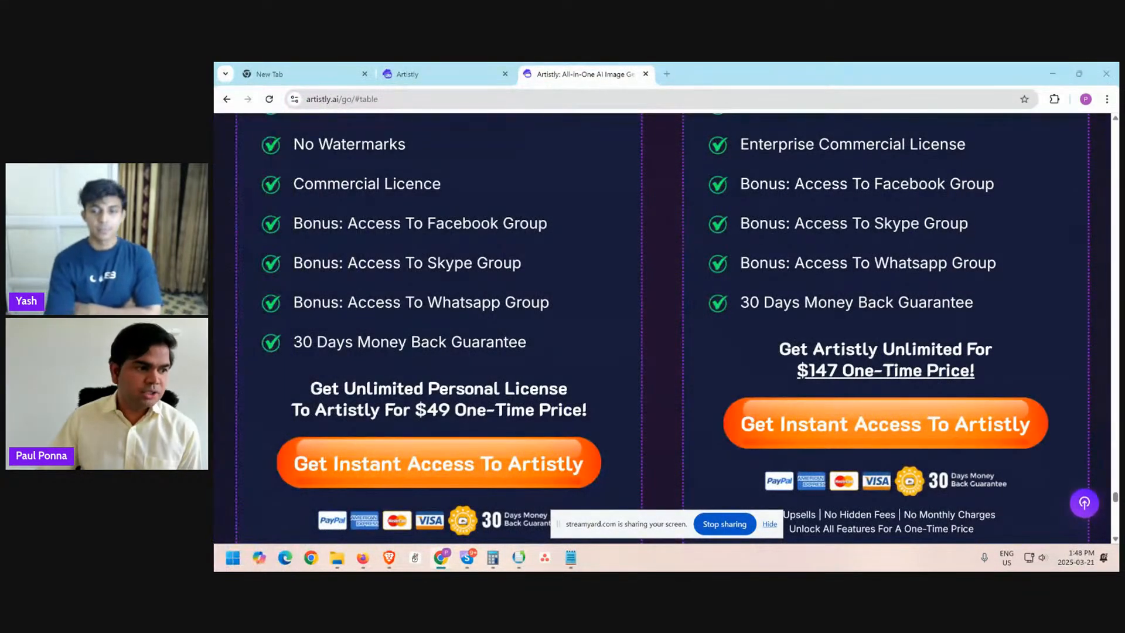
mouse_move(312, 370)
left_mouse_down()
mouse_move(496, 369)
mouse_move(618, 406)
mouse_move(546, 431)
mouse_move(275, 442)
mouse_move(347, 357)
left_mouse_up()
mouse_move(838, 382)
left_mouse_down()
mouse_move(738, 390)
mouse_move(896, 382)
mouse_move(802, 398)
left_mouse_up()
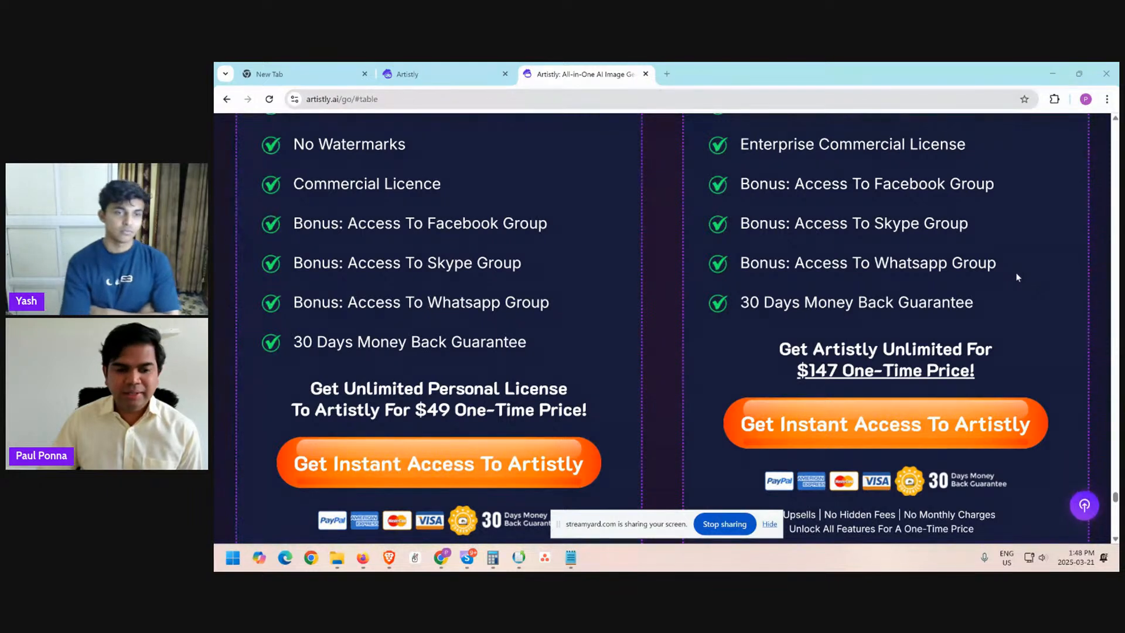
left_click_drag(436, 410, 520, 413)
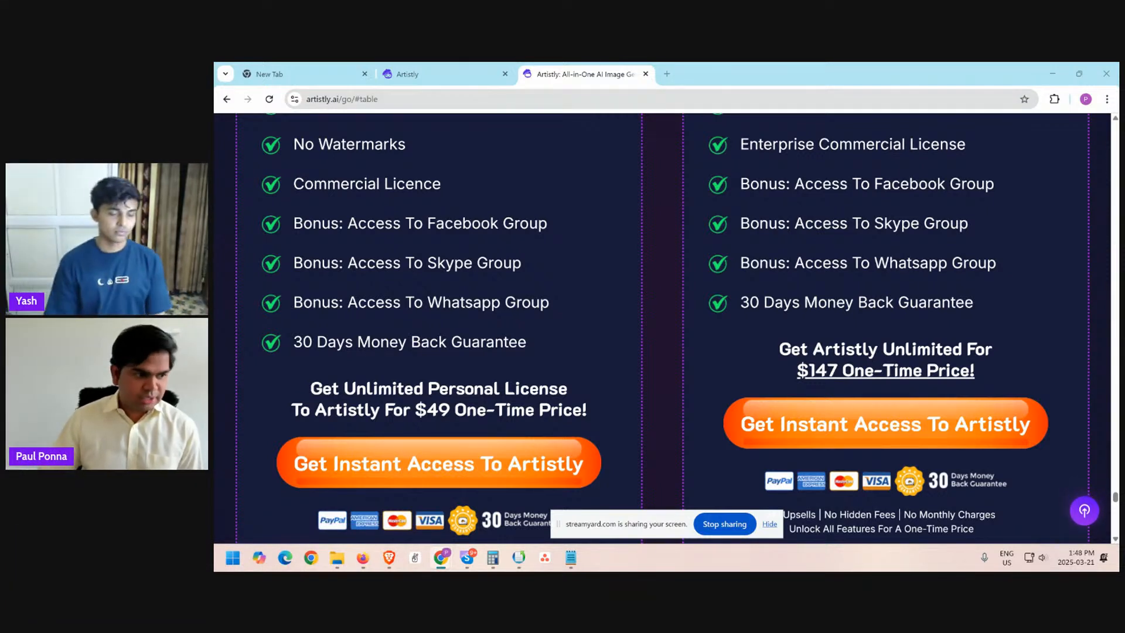
mouse_move(460, 426)
left_mouse_down()
mouse_move(293, 427)
mouse_move(269, 370)
mouse_move(485, 359)
mouse_move(620, 385)
mouse_move(580, 429)
mouse_move(425, 446)
left_mouse_up()
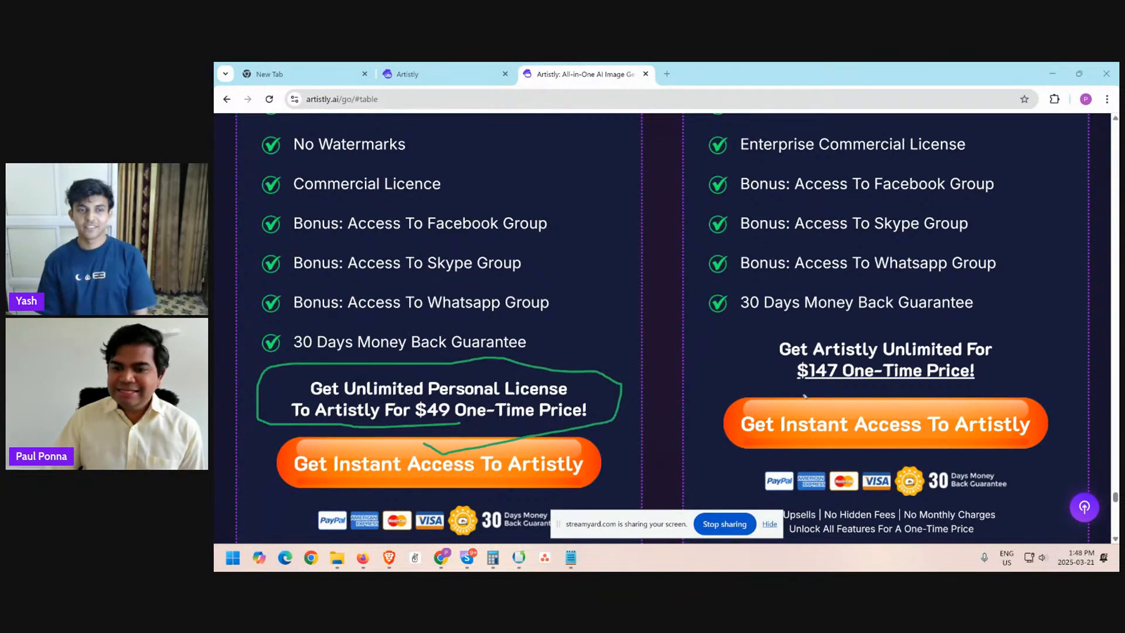
mouse_move(804, 397)
left_mouse_down()
mouse_move(777, 372)
mouse_move(793, 327)
mouse_move(981, 317)
mouse_move(1025, 370)
mouse_move(814, 391)
left_mouse_up()
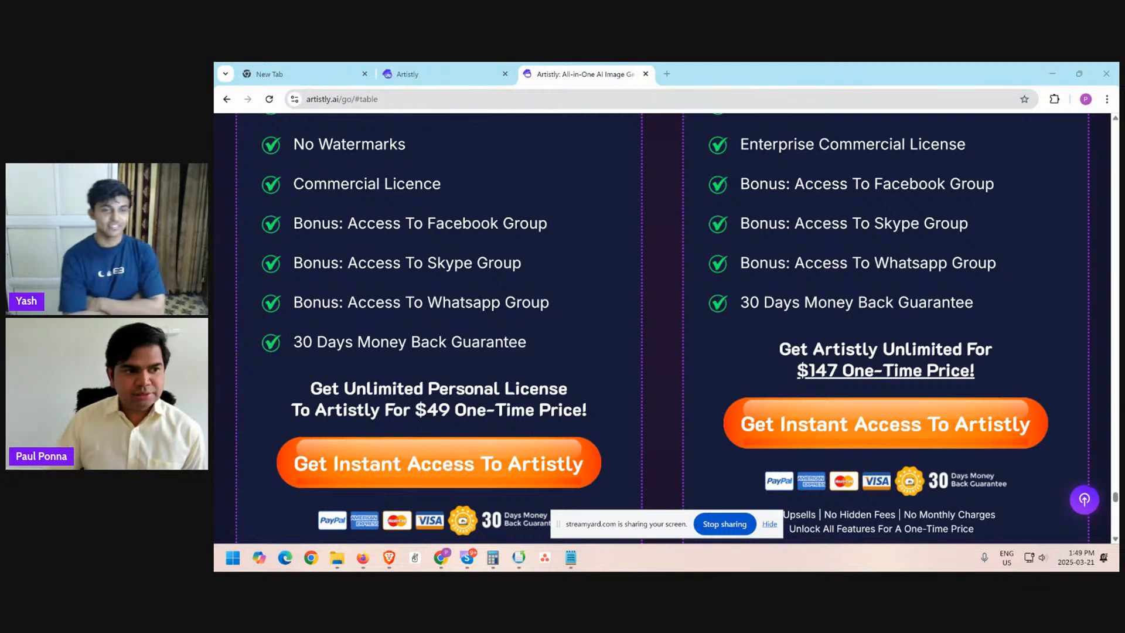
left_click_drag(761, 366, 983, 380)
left_click(887, 355)
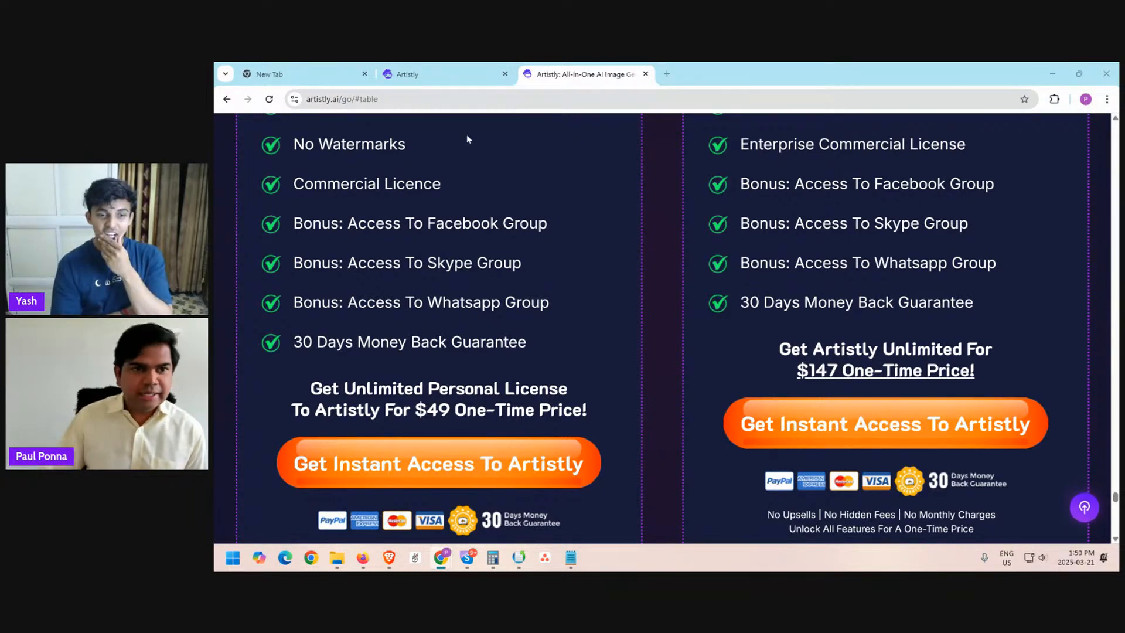
- Return to the AI Magic Elements project and browse the ready-made model photos for earrings, hats, watches and glasses
left_click(432, 83)
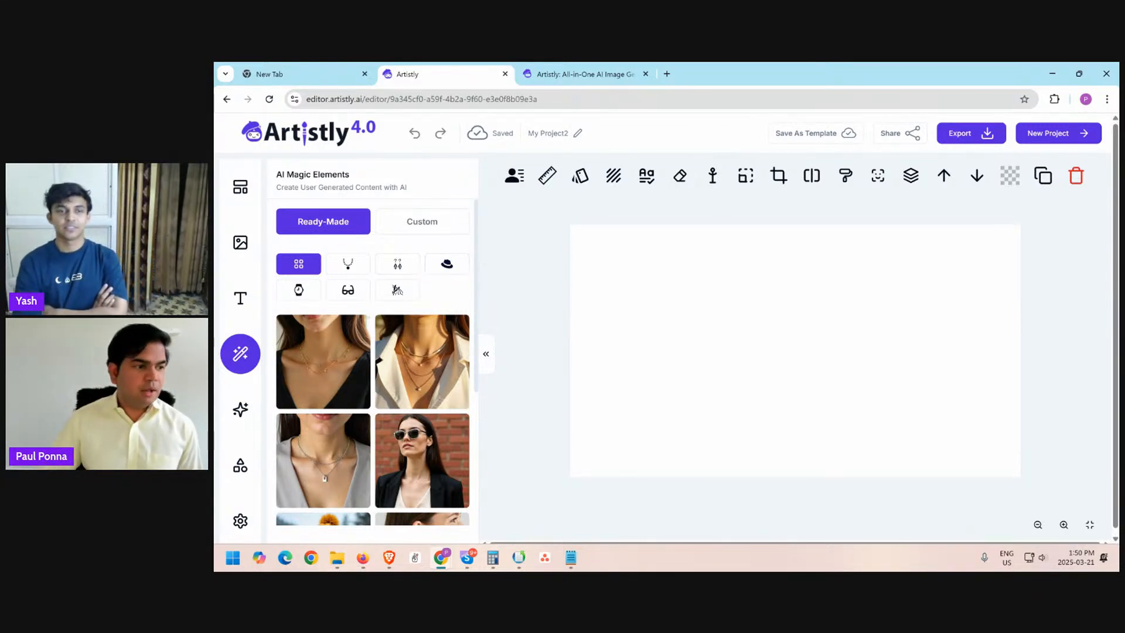
mouse_move(600, 217)
left_mouse_down()
mouse_move(529, 213)
mouse_move(497, 167)
mouse_move(622, 147)
mouse_move(1009, 139)
mouse_move(1117, 153)
mouse_move(1063, 199)
mouse_move(717, 205)
mouse_move(570, 215)
left_mouse_up()
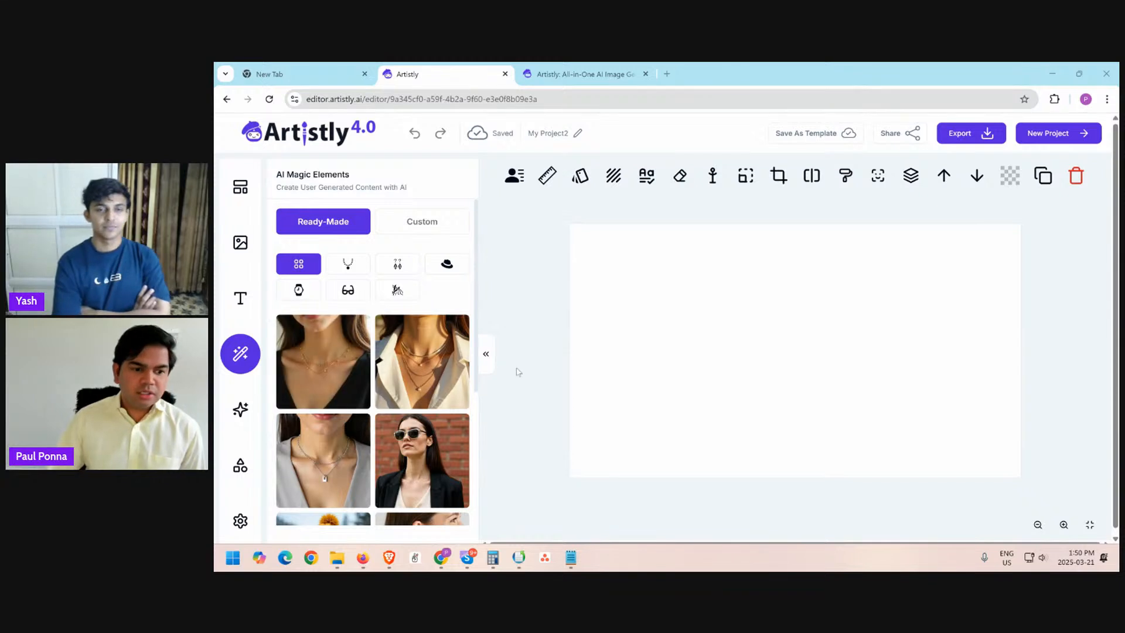
left_click(348, 265)
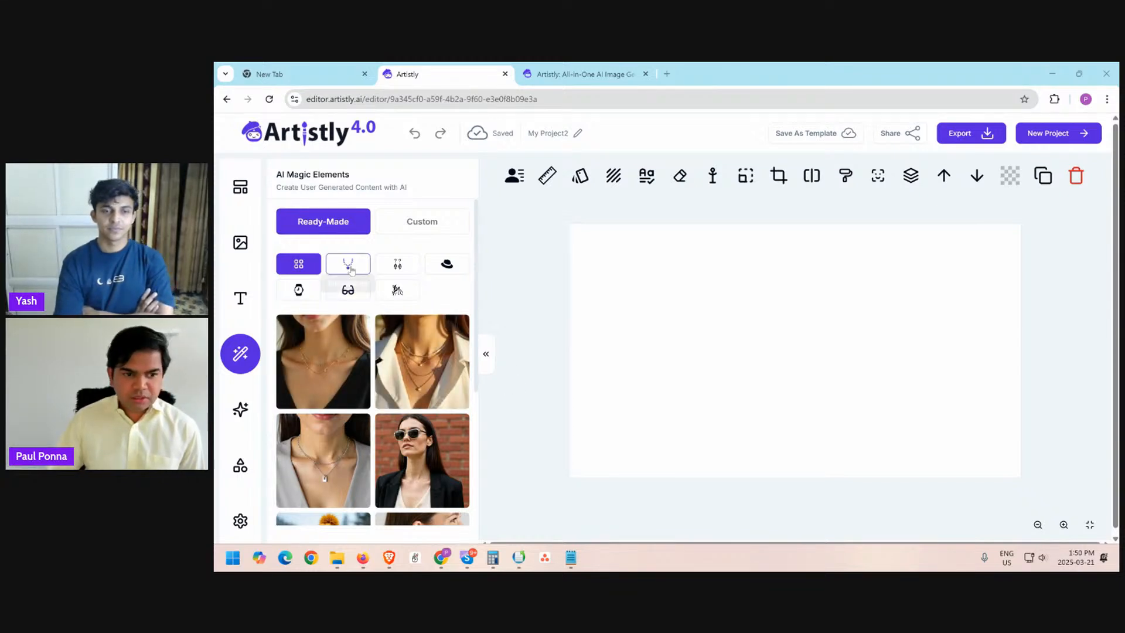
left_click(398, 267)
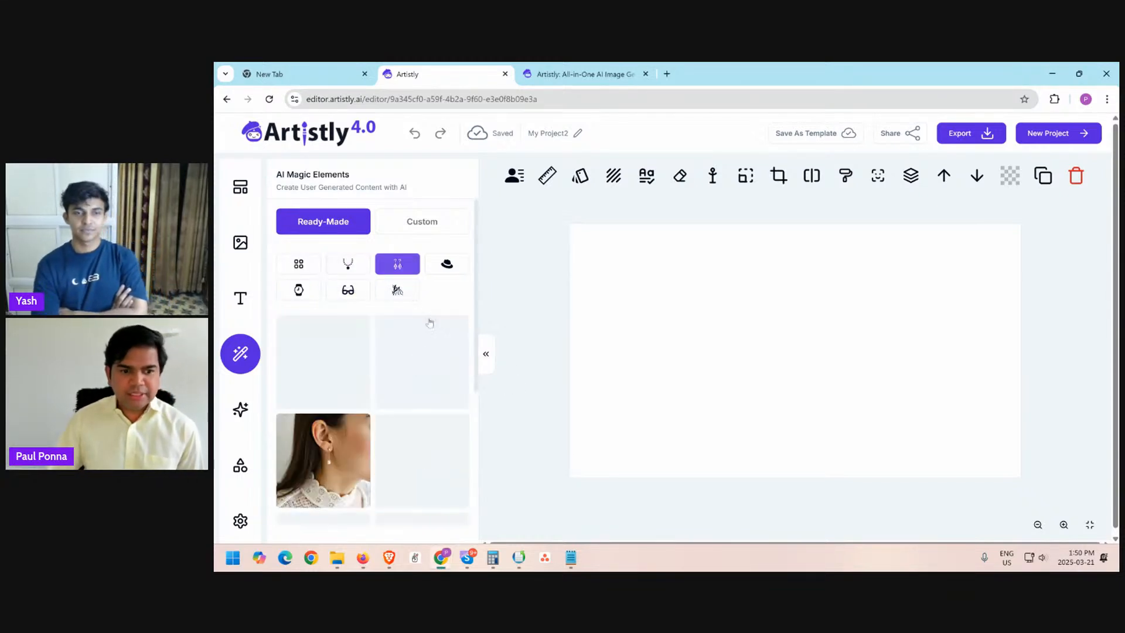
left_click(443, 266)
left_click(300, 289)
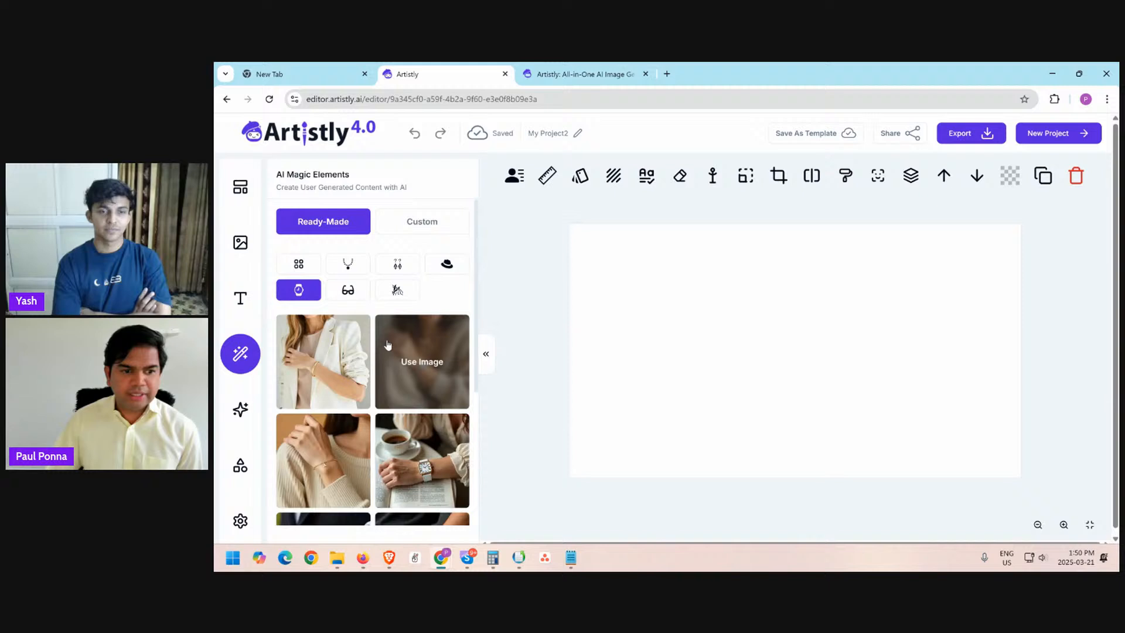
left_click(357, 296)
mouse_move(426, 387)
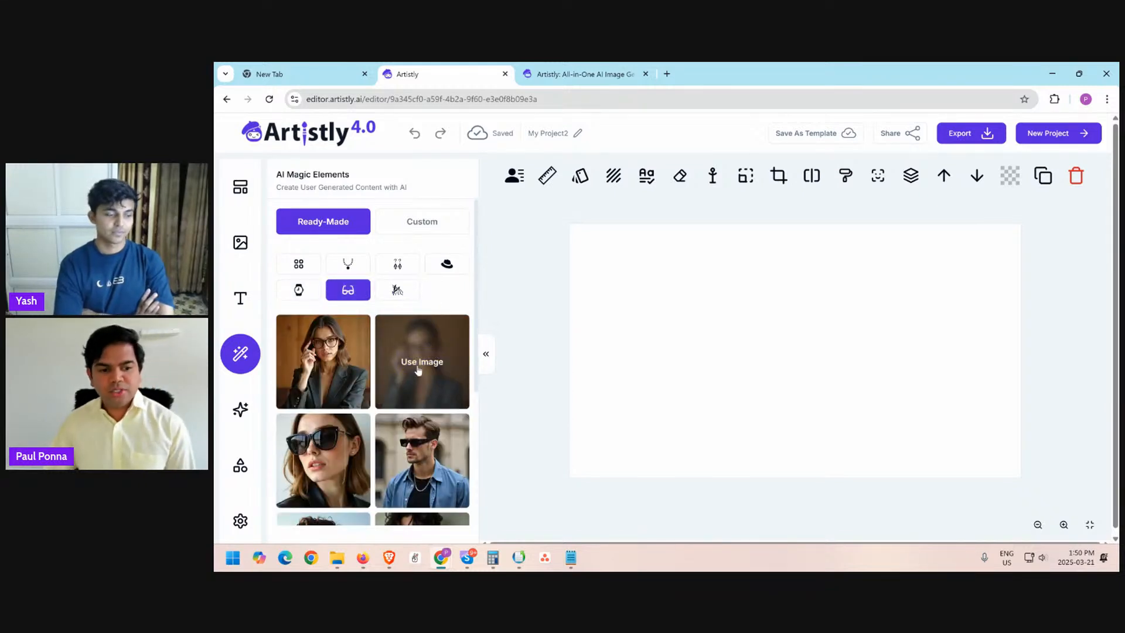
left_click(422, 461)
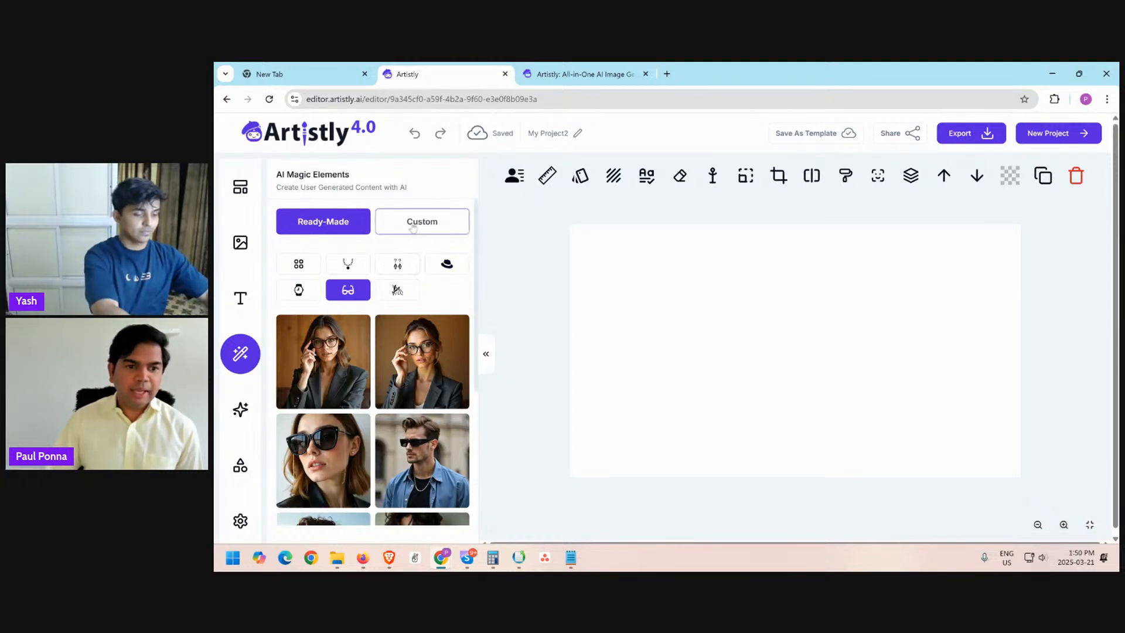
- Try to use a ready-made necklace photo, and place the photo of the woman holding a wine bottle on the canvas
left_click(348, 264)
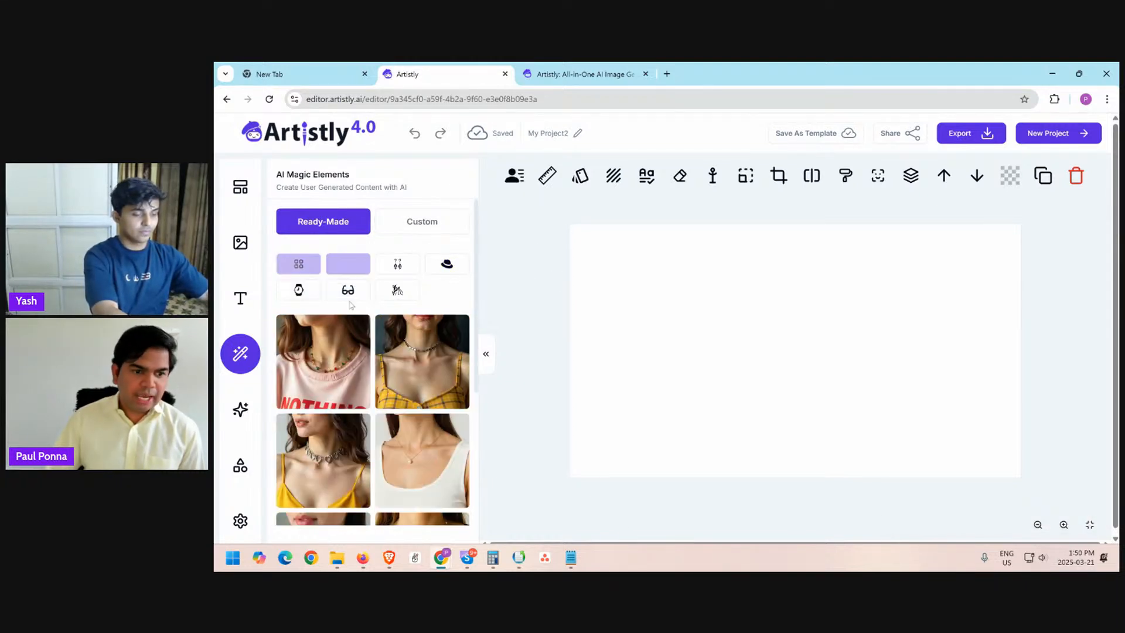
left_click(323, 362)
left_click(240, 242)
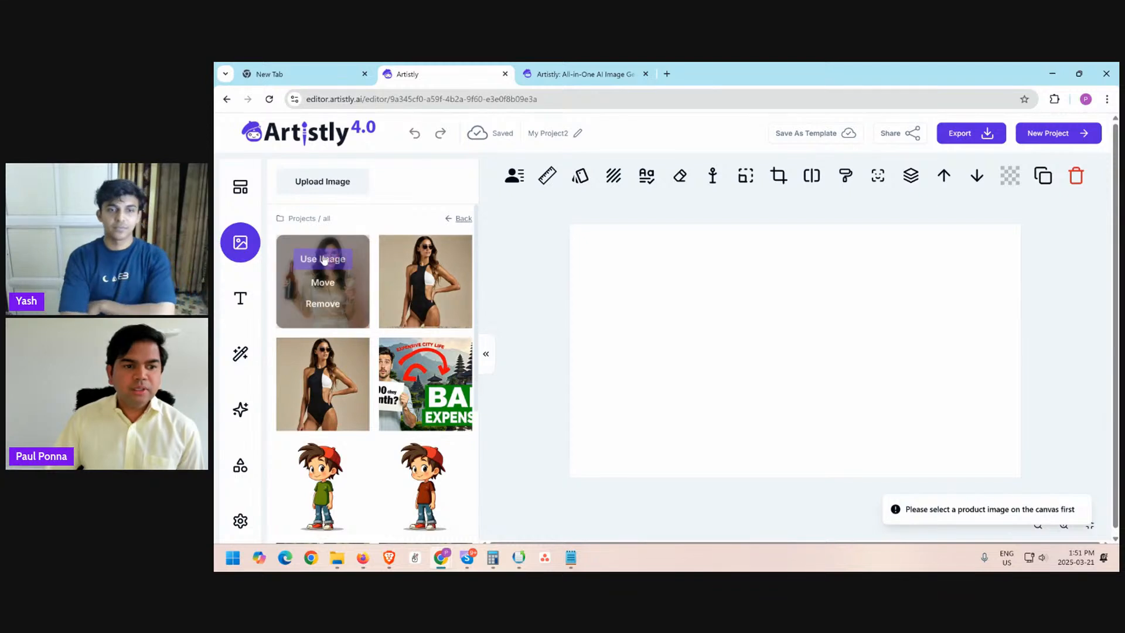
left_click(324, 259)
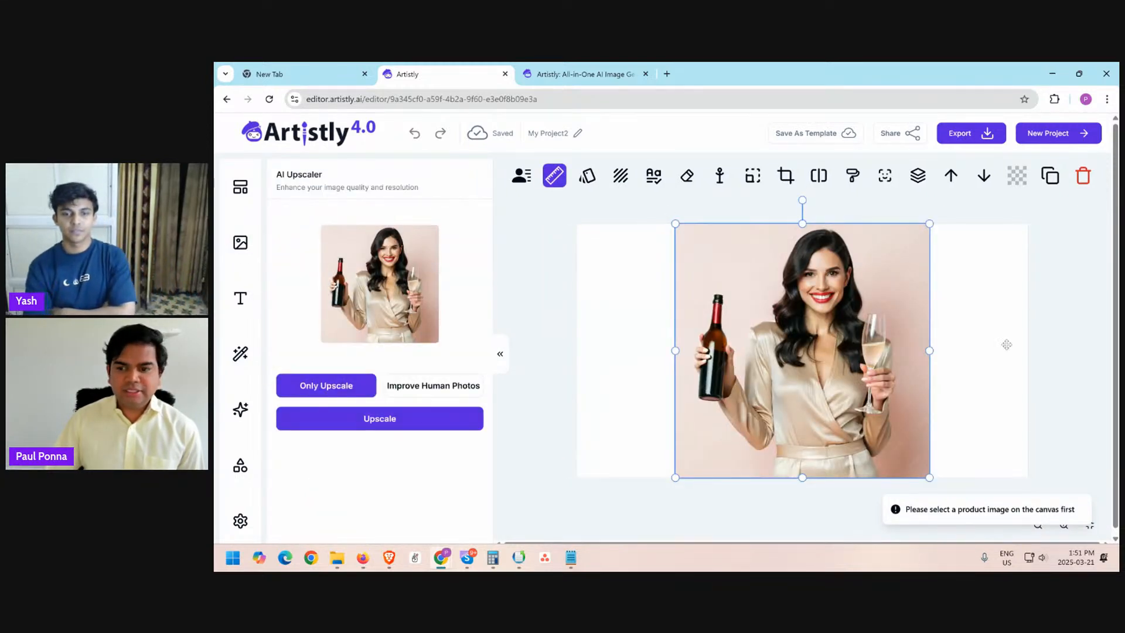
left_click(1006, 344)
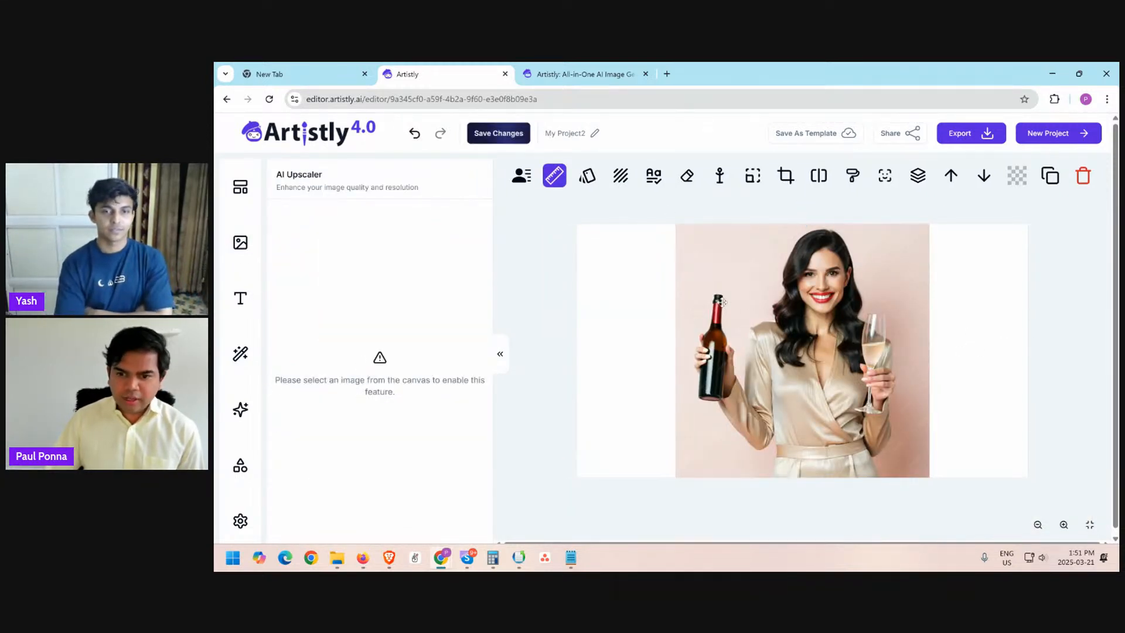
left_click(722, 302)
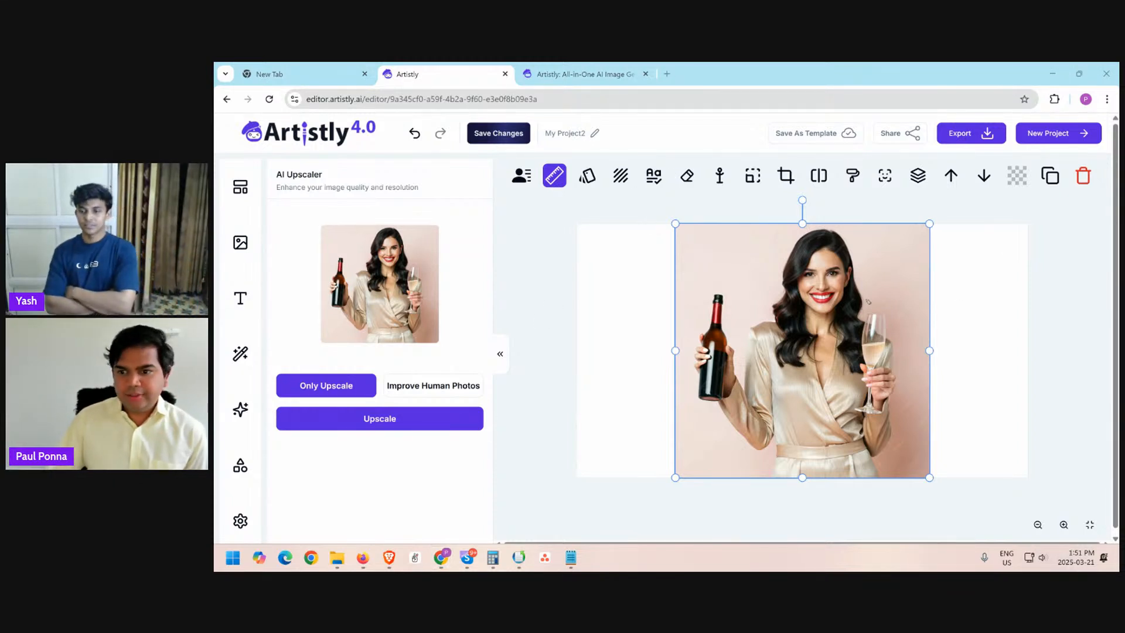
- Annotate the woman's face, the Only Upscale option and the whole editor area with freehand outlines
mouse_move(868, 301)
left_mouse_down()
mouse_move(768, 303)
mouse_move(760, 242)
mouse_move(839, 227)
mouse_move(878, 289)
mouse_move(851, 311)
left_mouse_up()
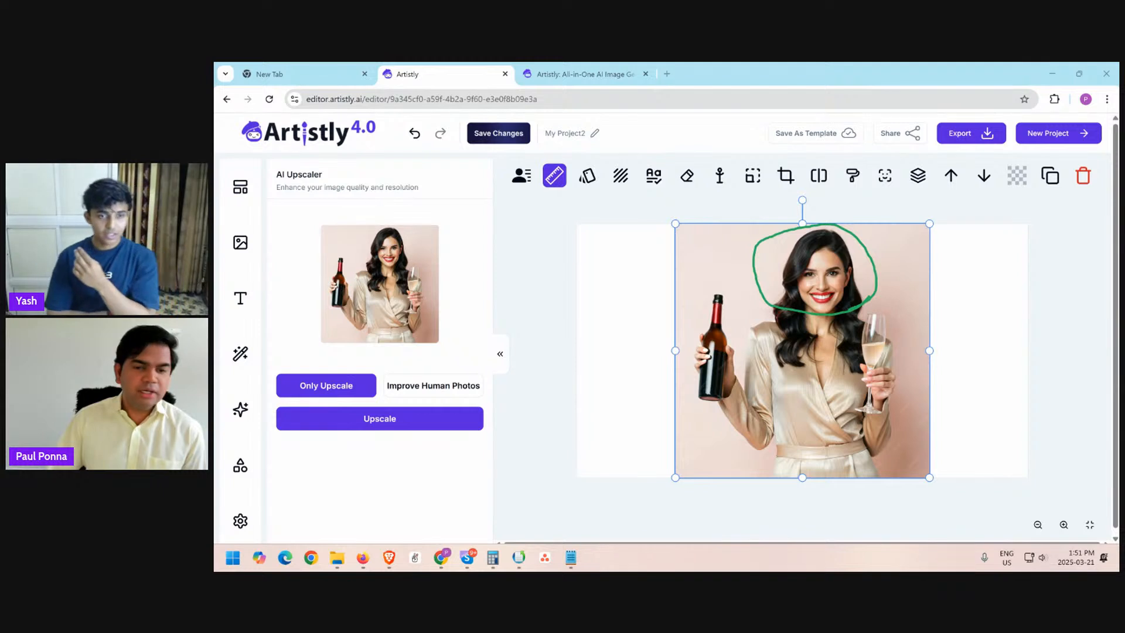
mouse_move(891, 194)
left_mouse_down()
mouse_move(876, 155)
mouse_move(907, 190)
left_mouse_up()
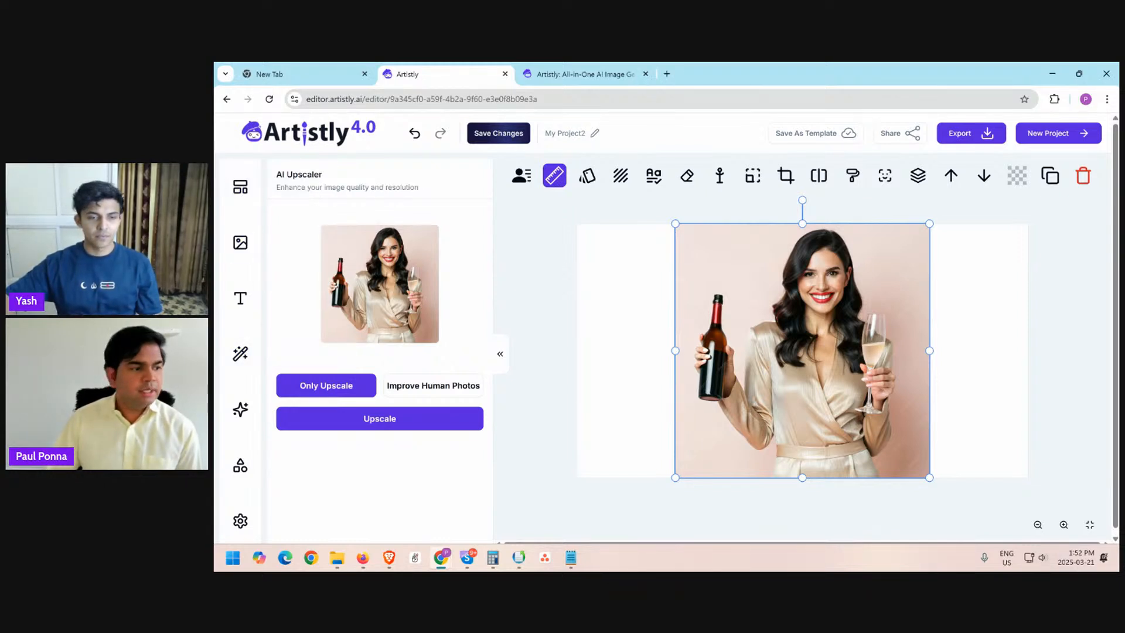
mouse_move(328, 402)
left_mouse_down()
mouse_move(286, 401)
mouse_move(275, 368)
mouse_move(396, 380)
mouse_move(307, 405)
left_mouse_up()
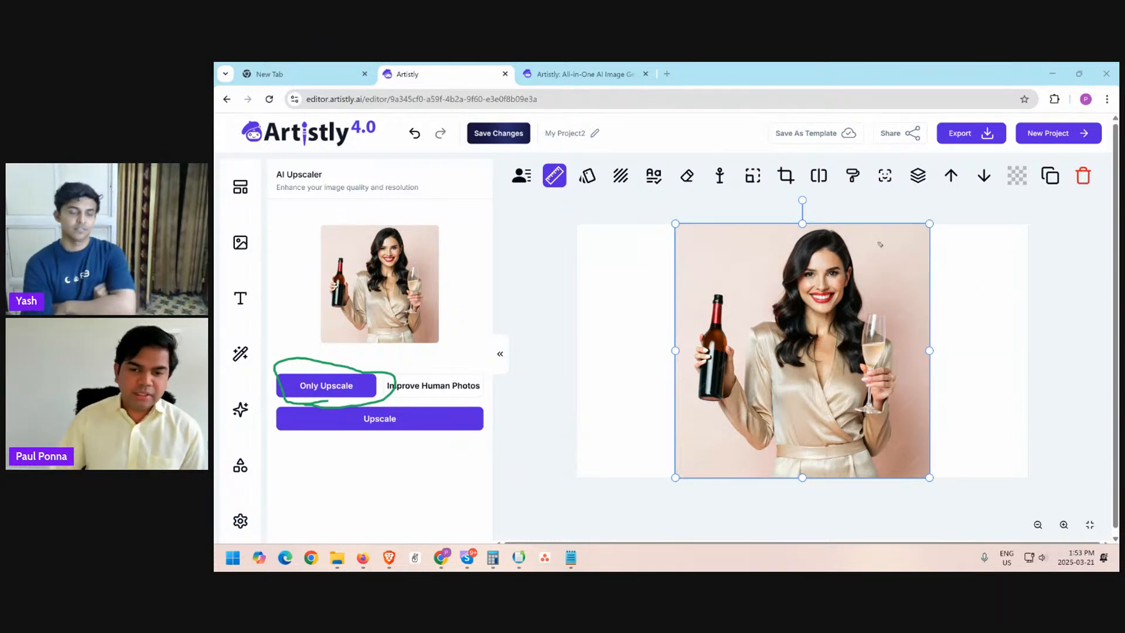
mouse_move(224, 110)
left_mouse_down()
mouse_move(862, 120)
mouse_move(1056, 98)
mouse_move(1113, 526)
mouse_move(214, 528)
mouse_move(231, 73)
mouse_move(284, 111)
mouse_move(229, 107)
mouse_move(231, 453)
mouse_move(252, 536)
left_mouse_up()
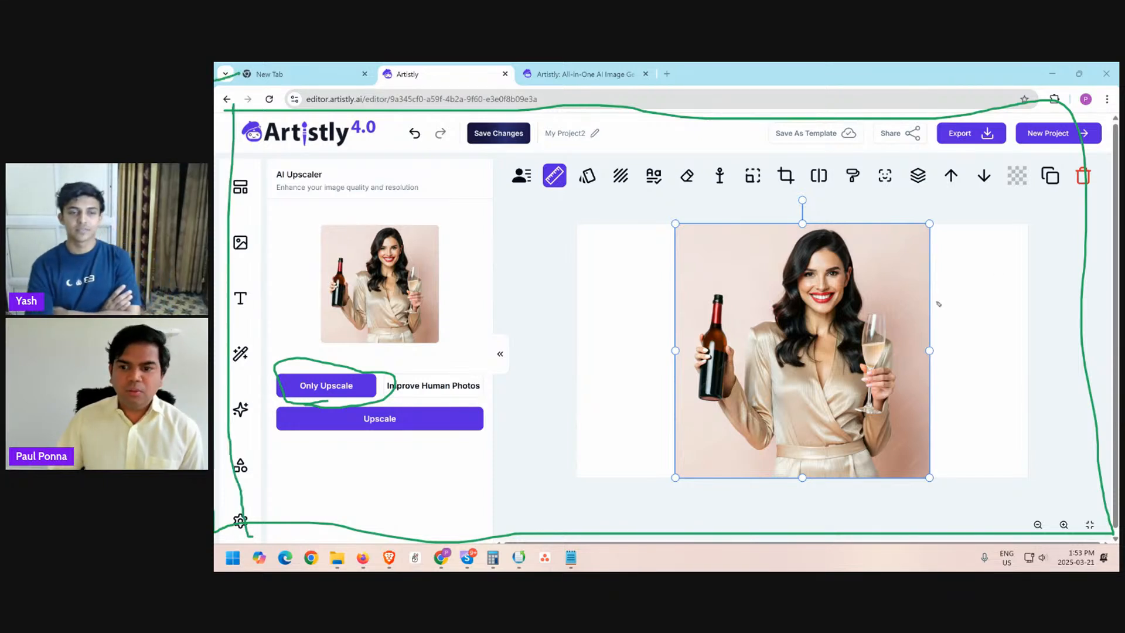
mouse_move(904, 235)
left_mouse_down()
mouse_move(860, 256)
mouse_move(902, 254)
left_mouse_up()
left_click_drag(752, 279, 742, 319)
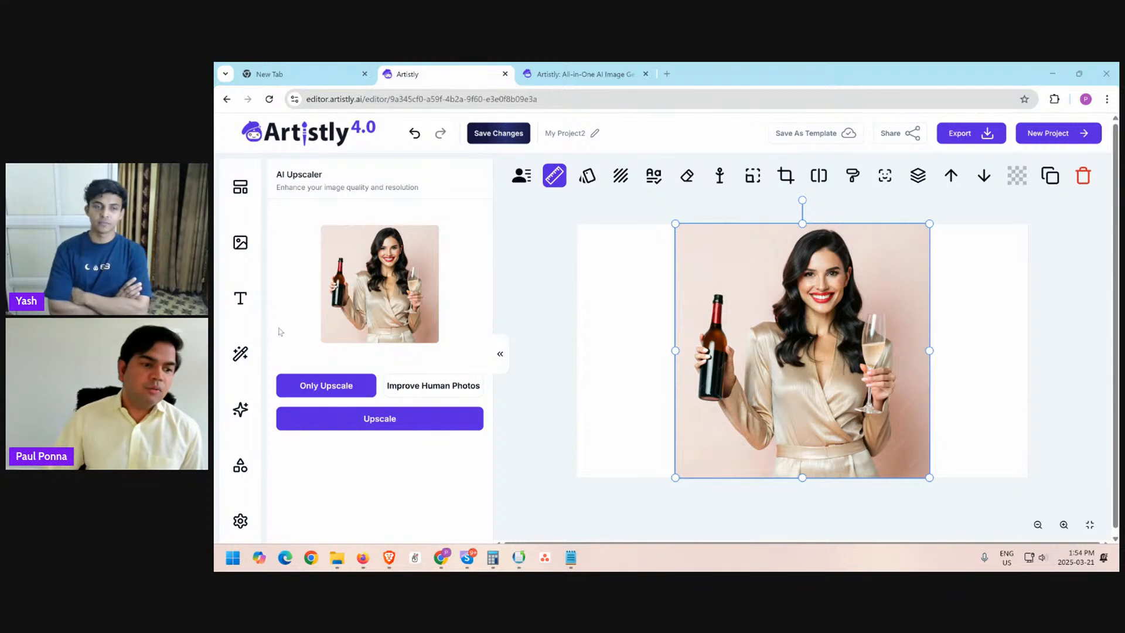
- Switch from AI Magic Elements to the AI Designer's Mirror Magic and load the woman's photo as its source image
left_click(240, 353)
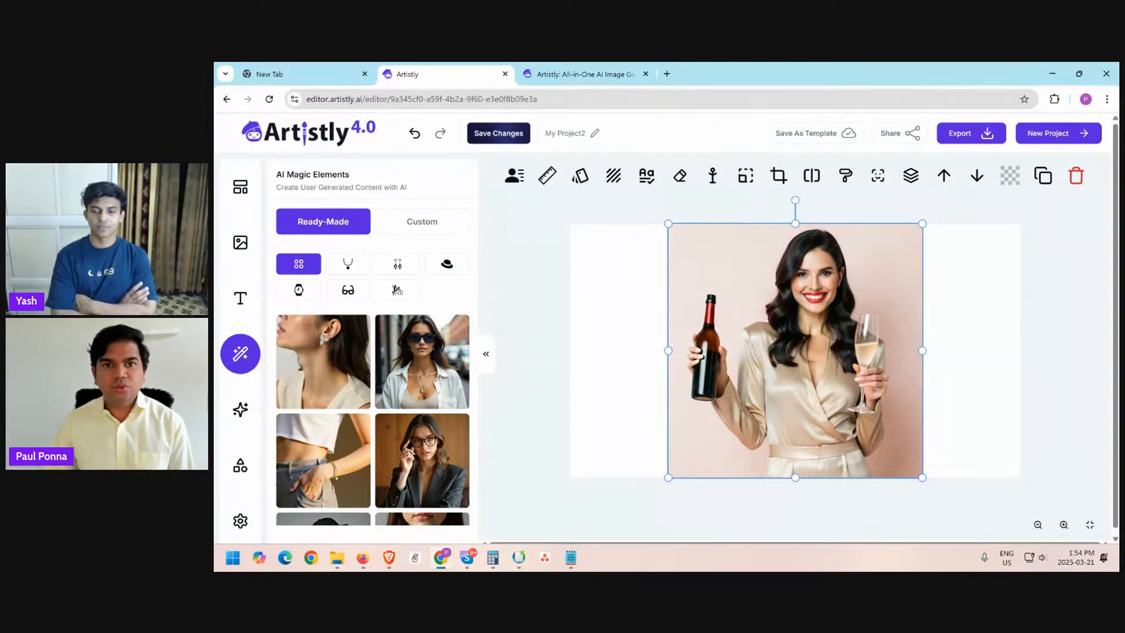
left_click(239, 412)
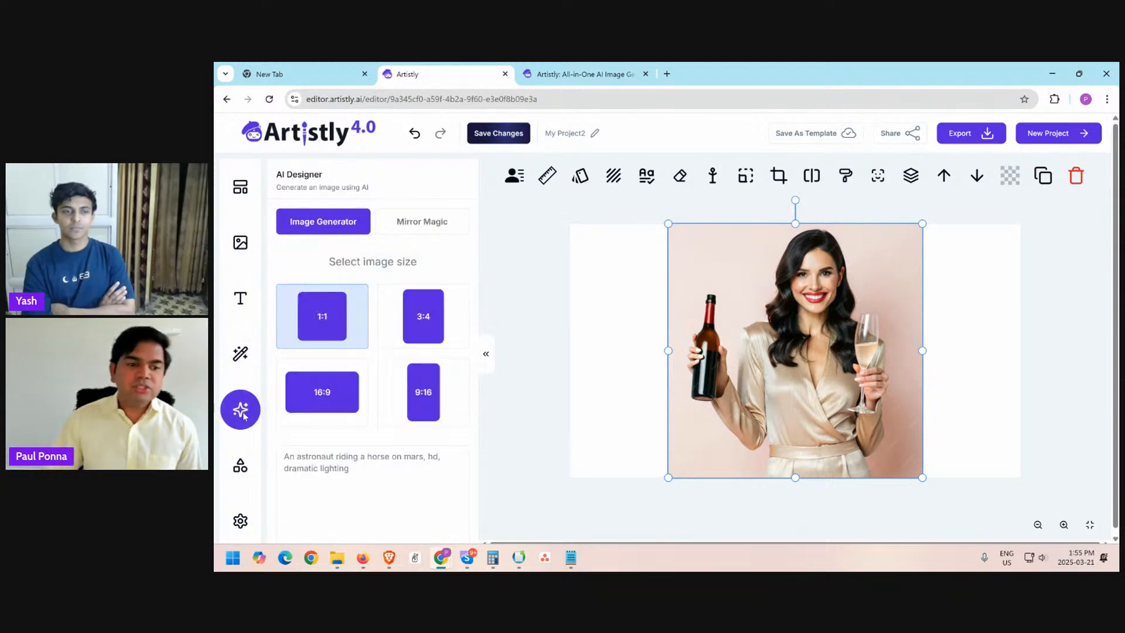
left_click(448, 222)
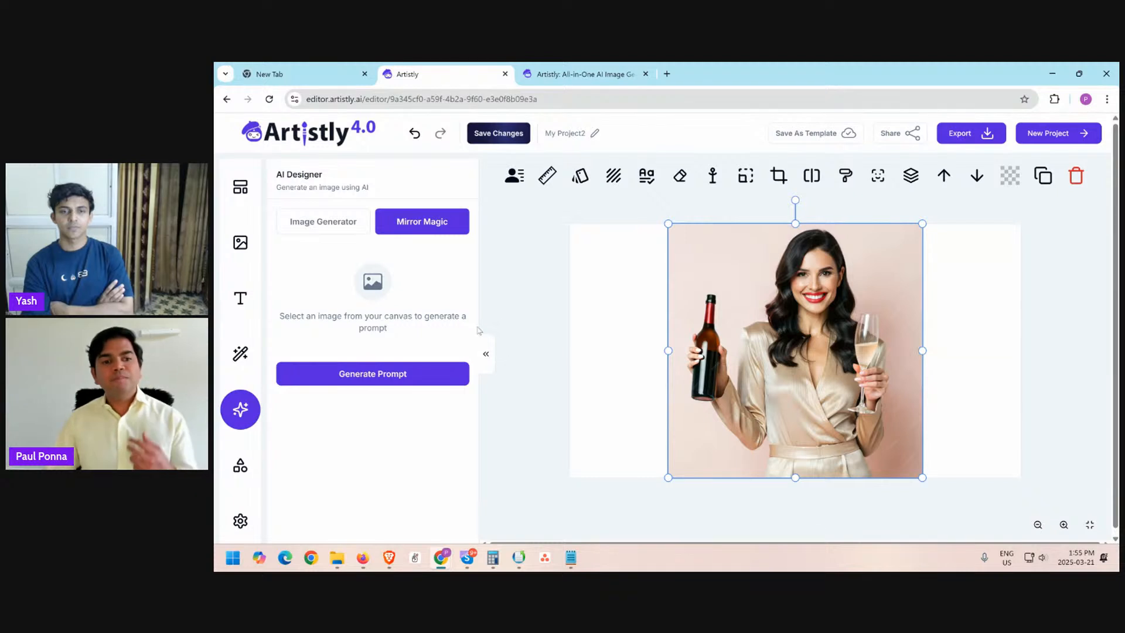
left_click(796, 305)
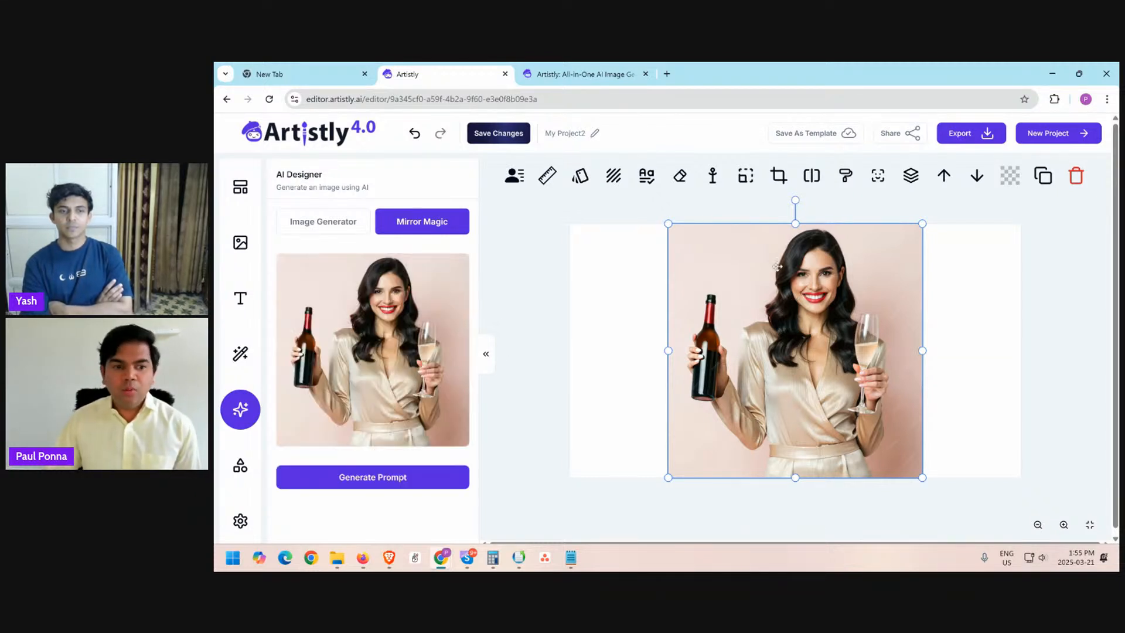
- Generate a Mirror Magic prompt from the woman's photo, highlight part of its dress description and read through the generated text
left_click(369, 476)
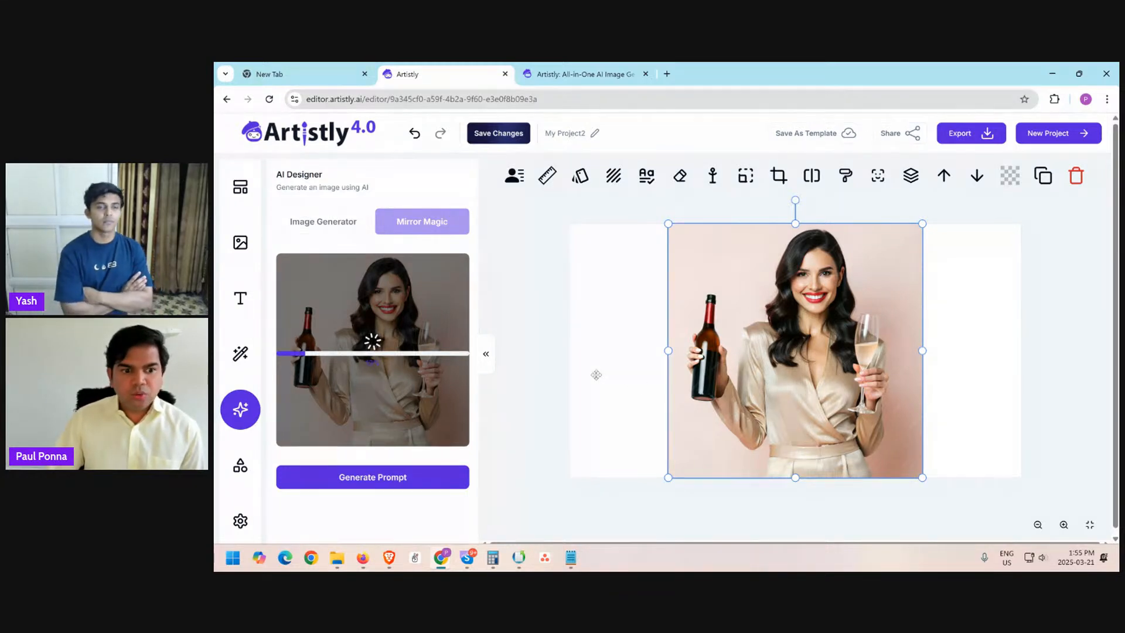
scroll(410, 381, "down", 2)
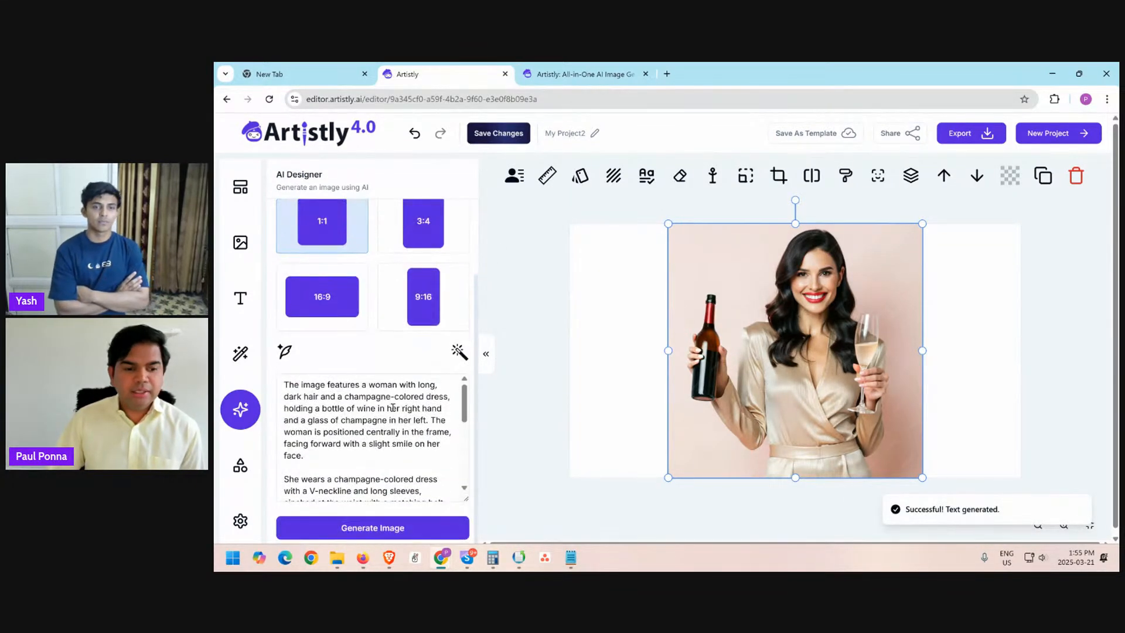
left_click_drag(285, 397, 348, 398)
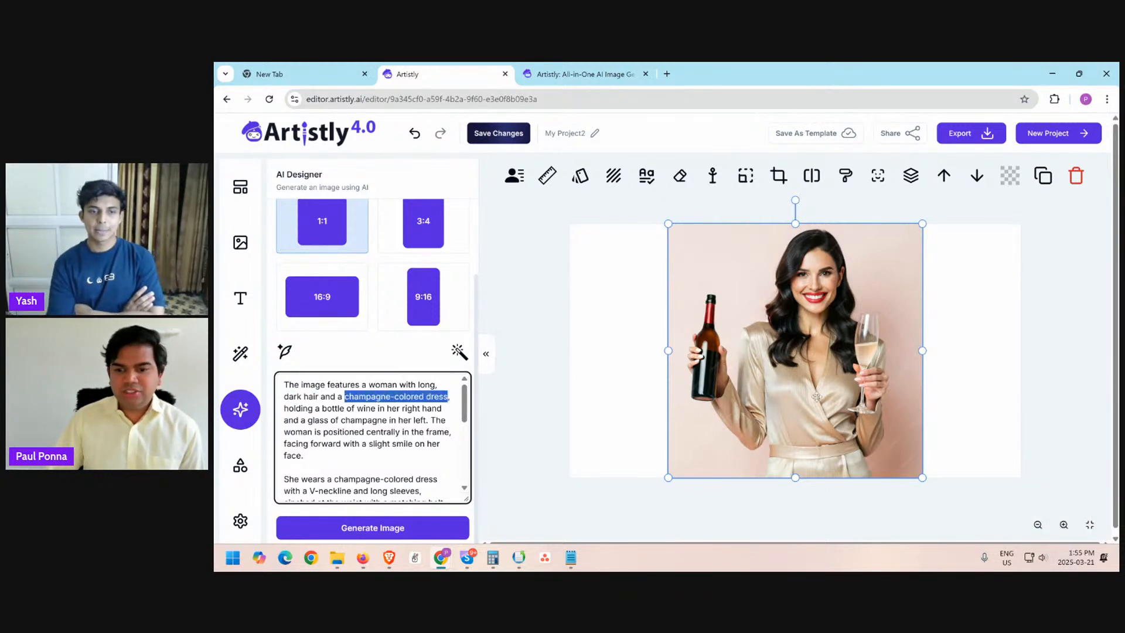
scroll(389, 465, "down", 5)
scroll(389, 464, "down", 2)
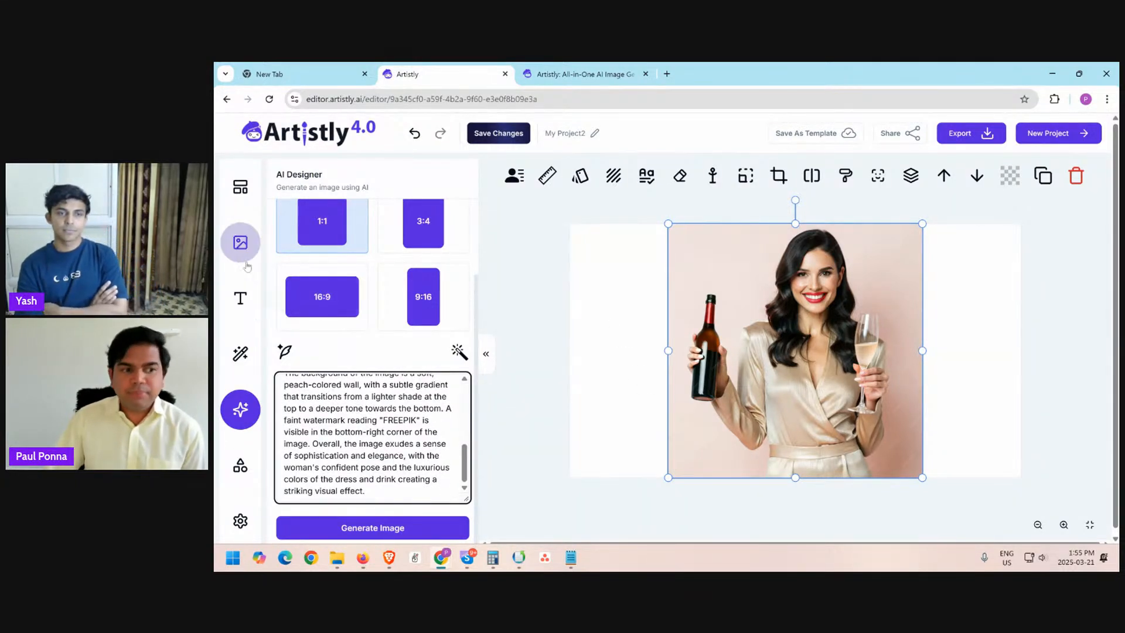
- Reopen AI Magic Elements, check the Artistly pricing page and return to the editor
left_click(240, 353)
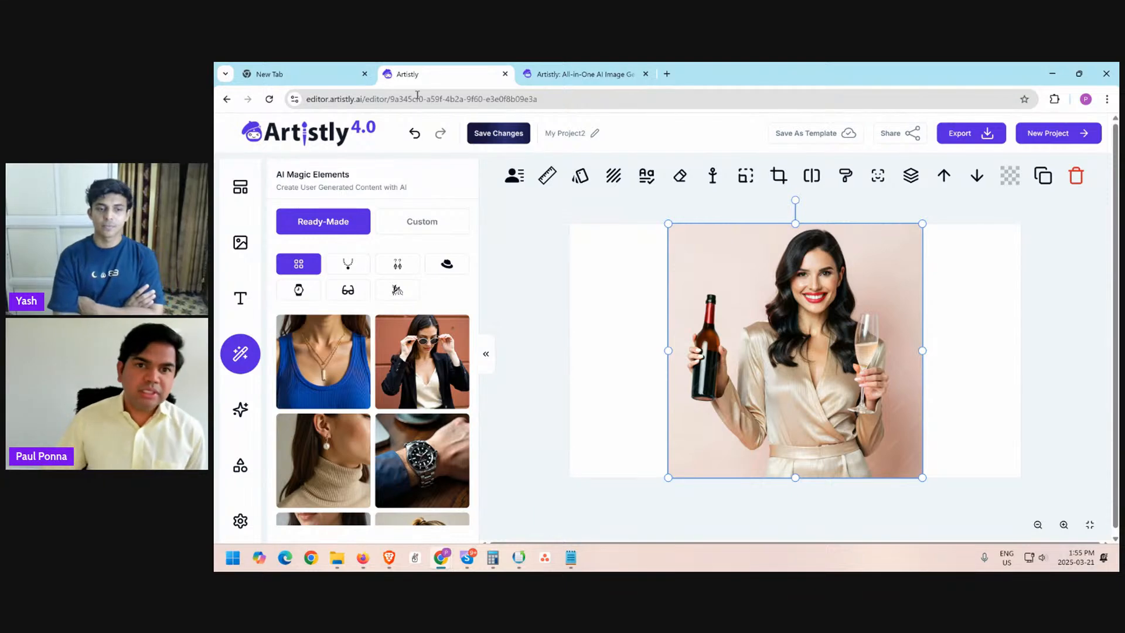
left_click(569, 75)
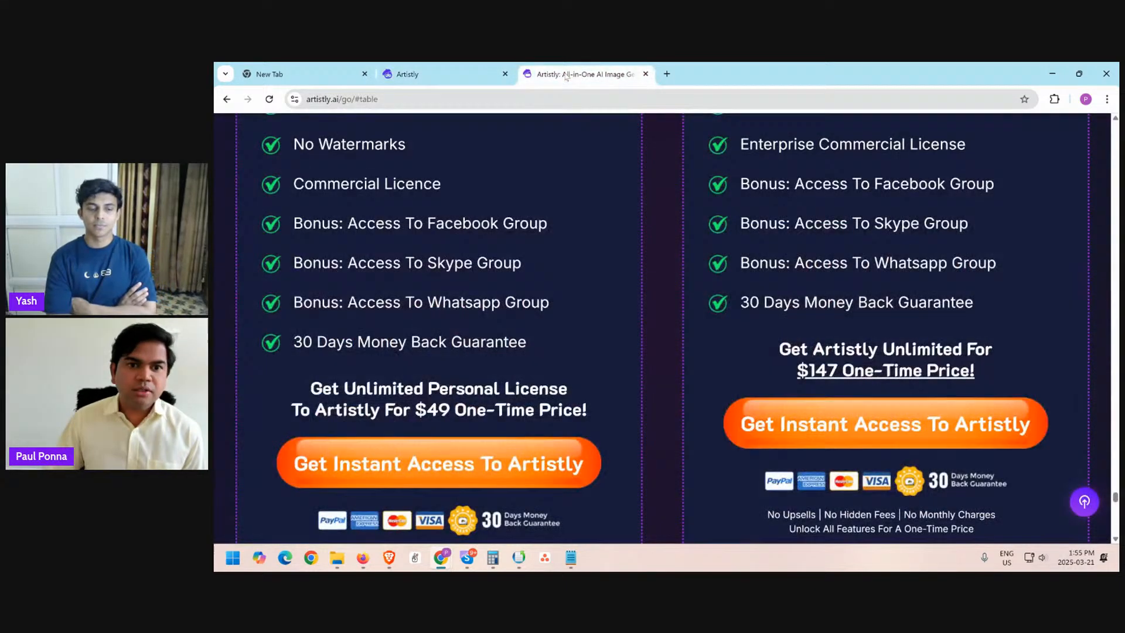
left_click(419, 74)
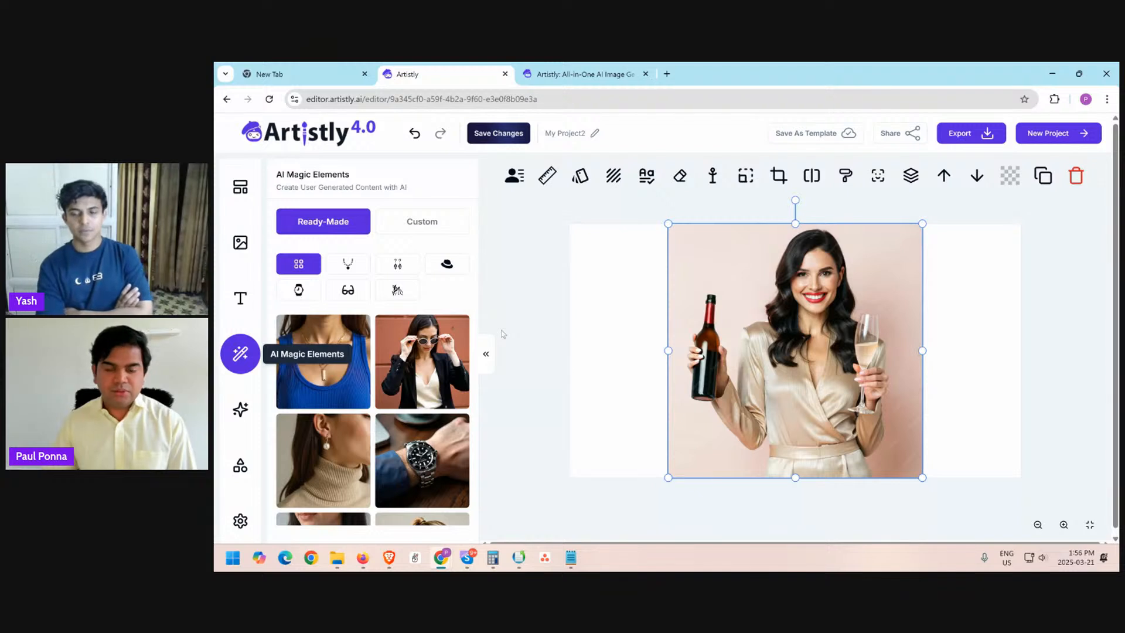
- Show the Resize options for the woman's photo, including the optional prompt, and select the 9:16 aspect ratio
left_click(774, 236)
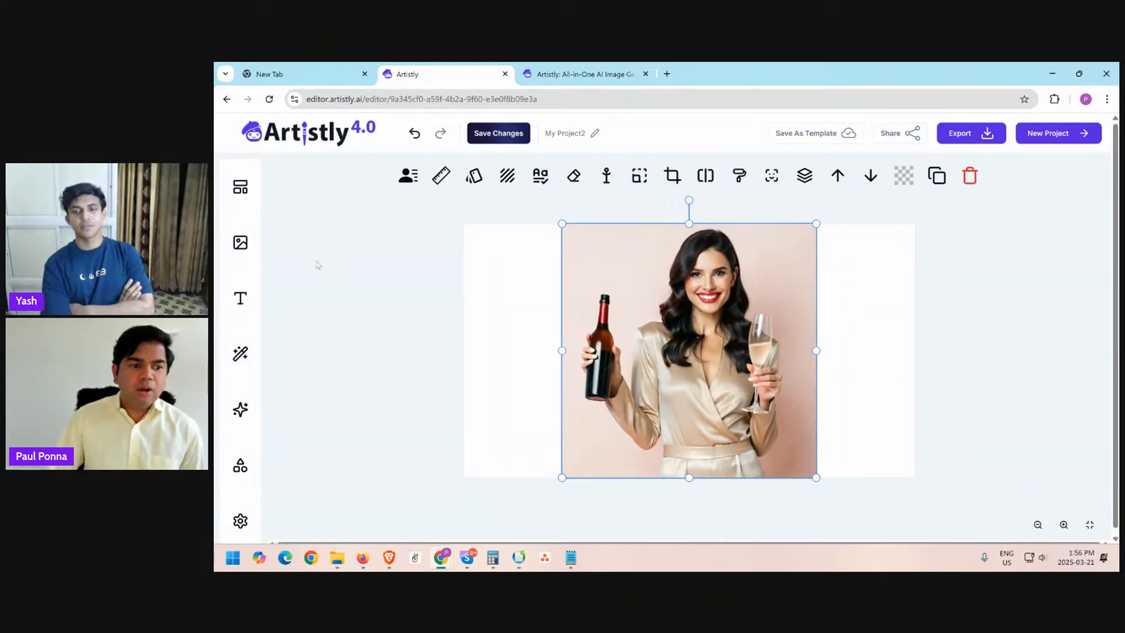
left_click(639, 175)
left_click(404, 273)
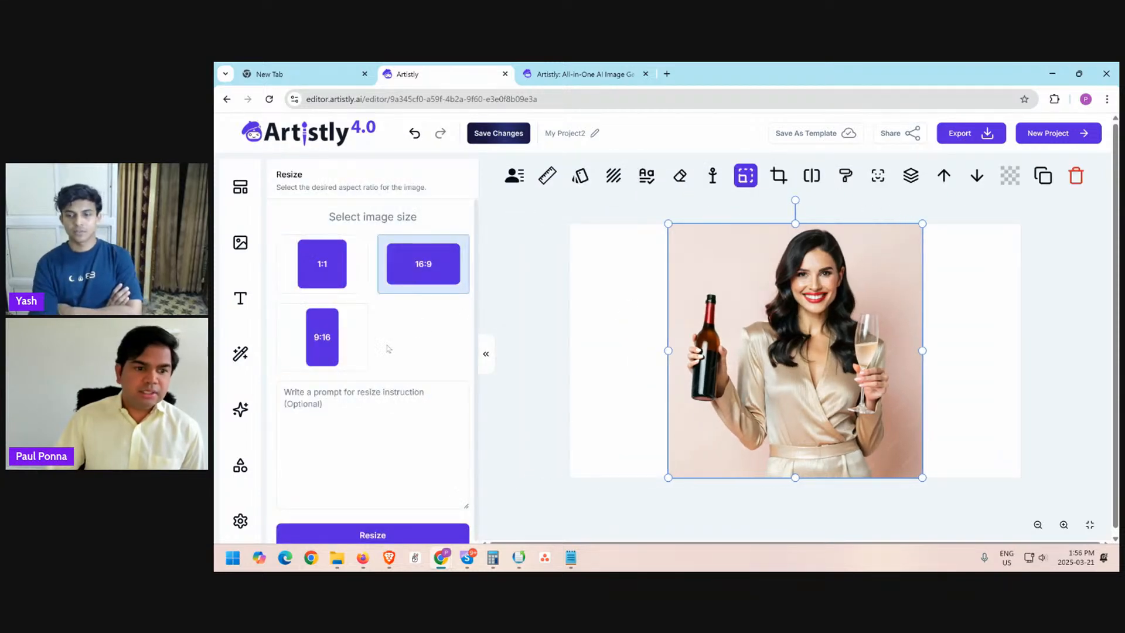
left_click(382, 428)
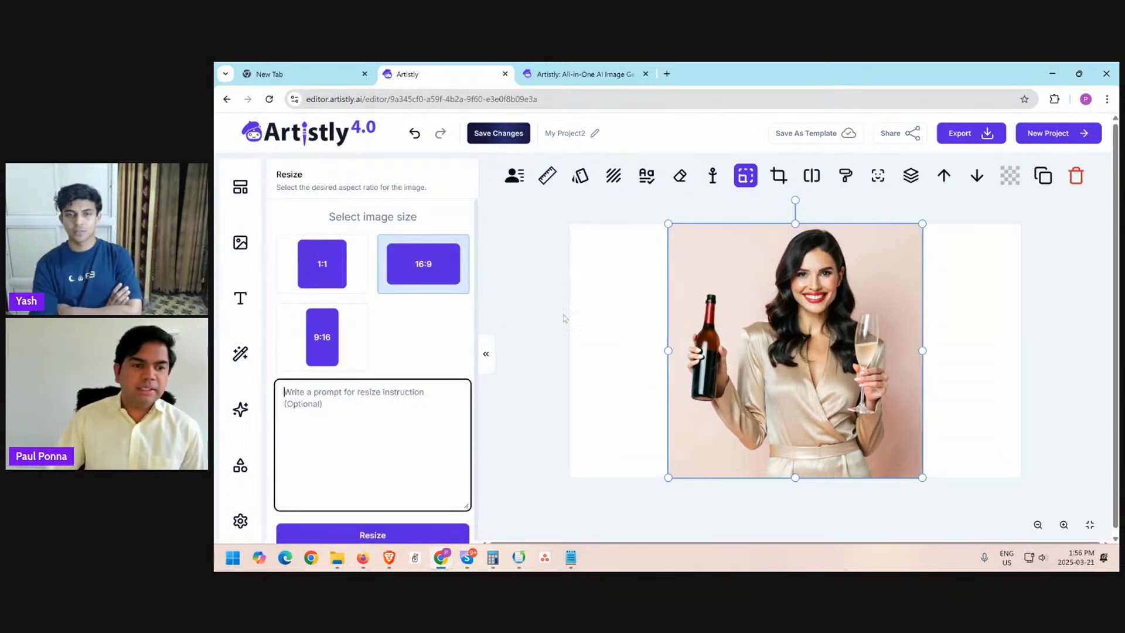
left_click(326, 344)
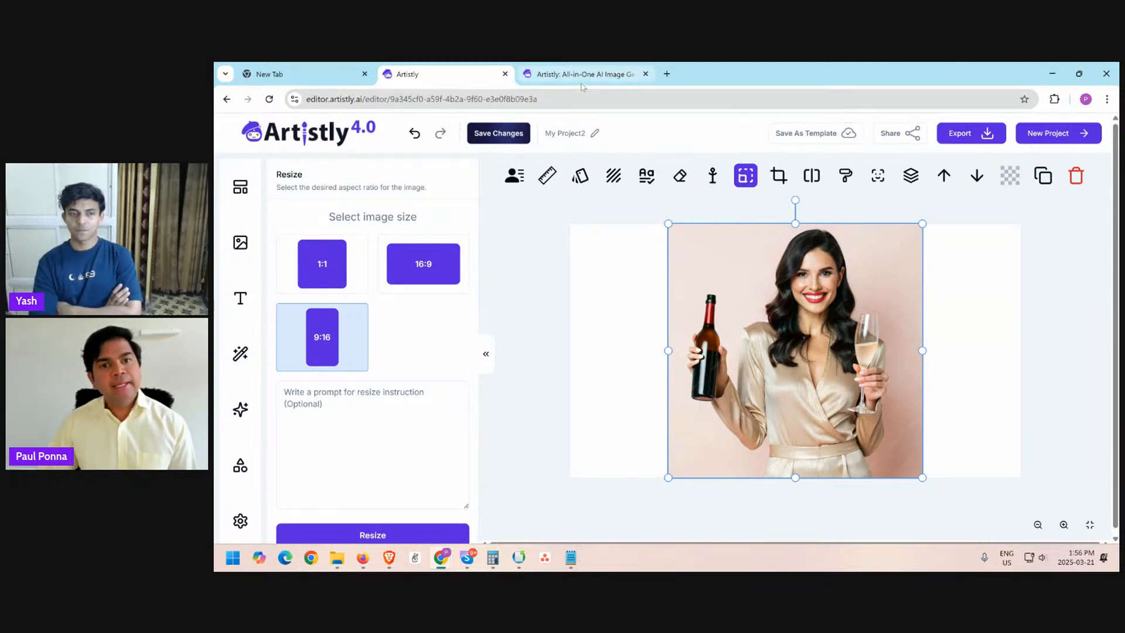
- Switch to the browser window showing the Artistly My Purchases page
mouse_move(439, 559)
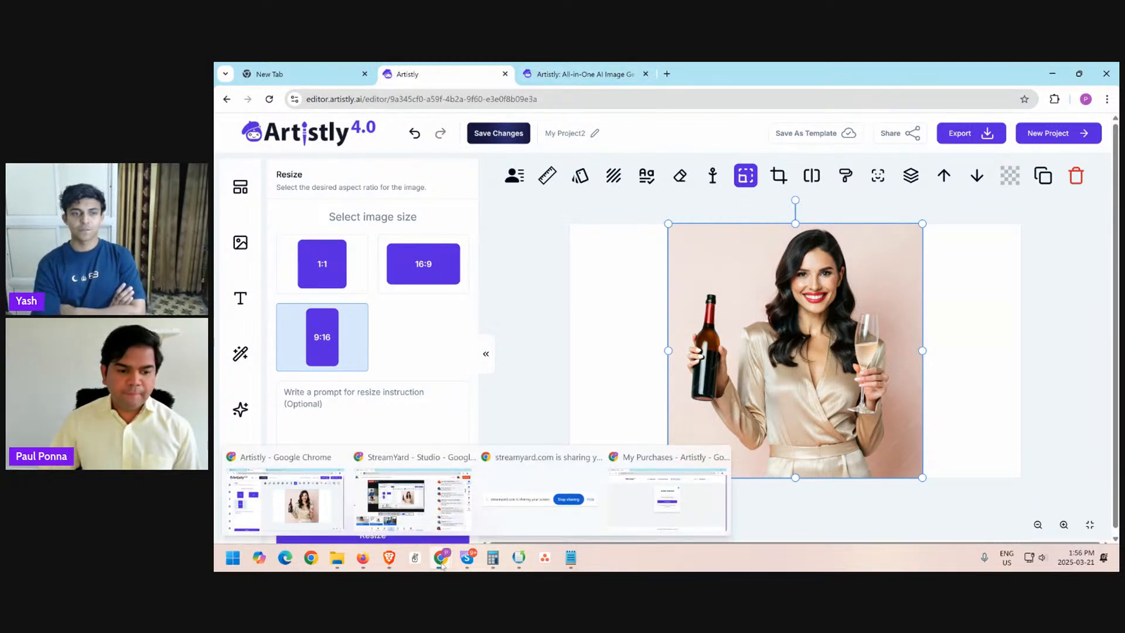
left_click(691, 514)
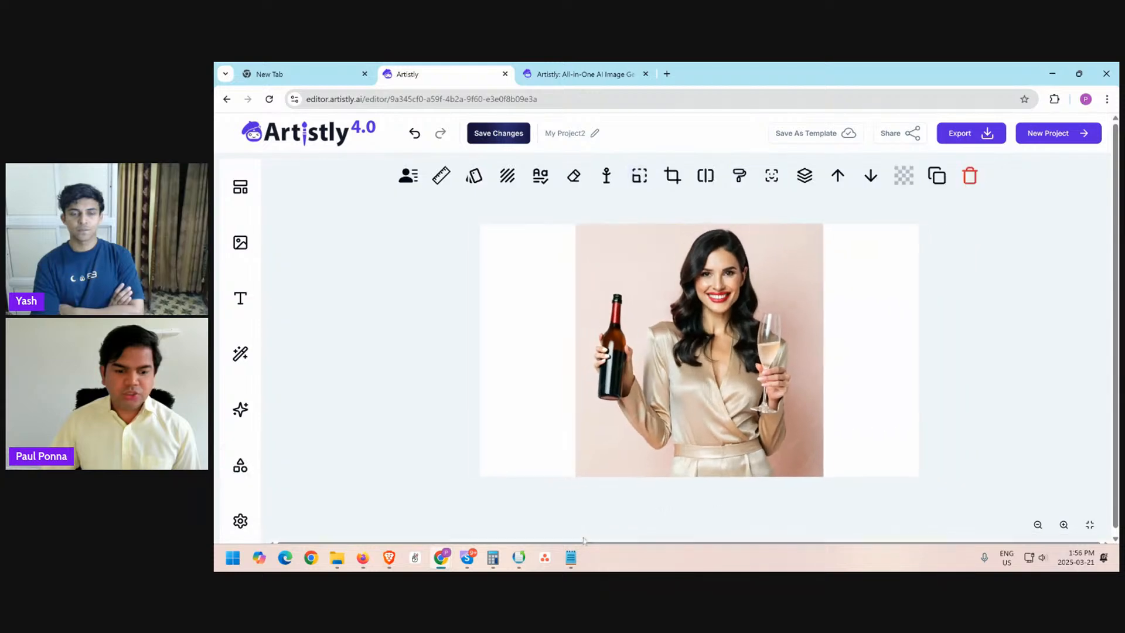
left_click(442, 558)
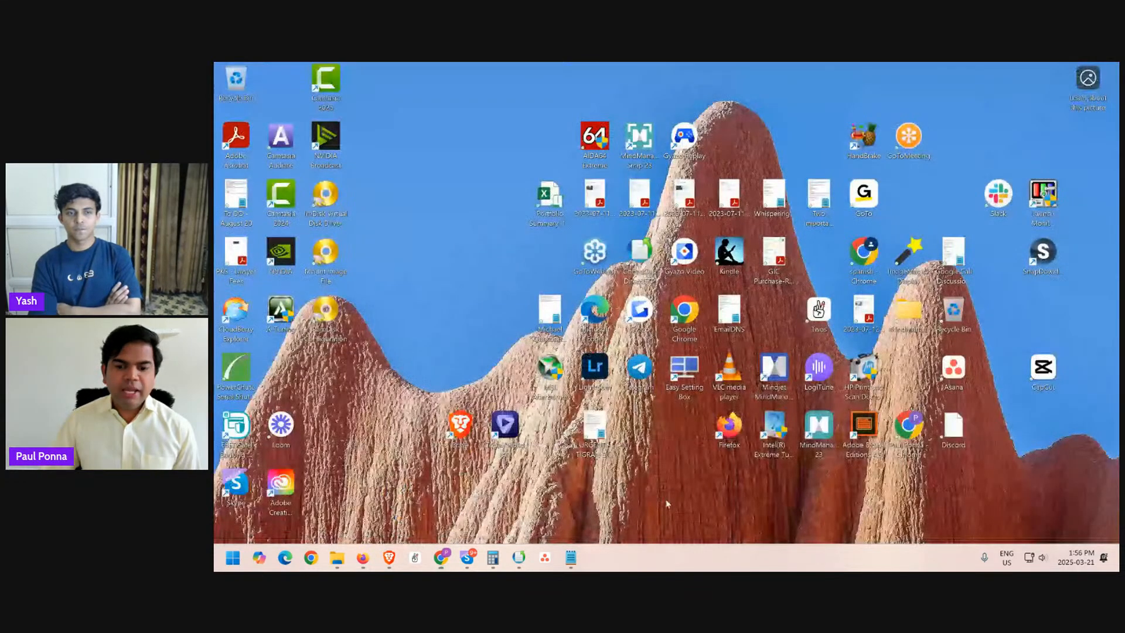
left_click(633, 521)
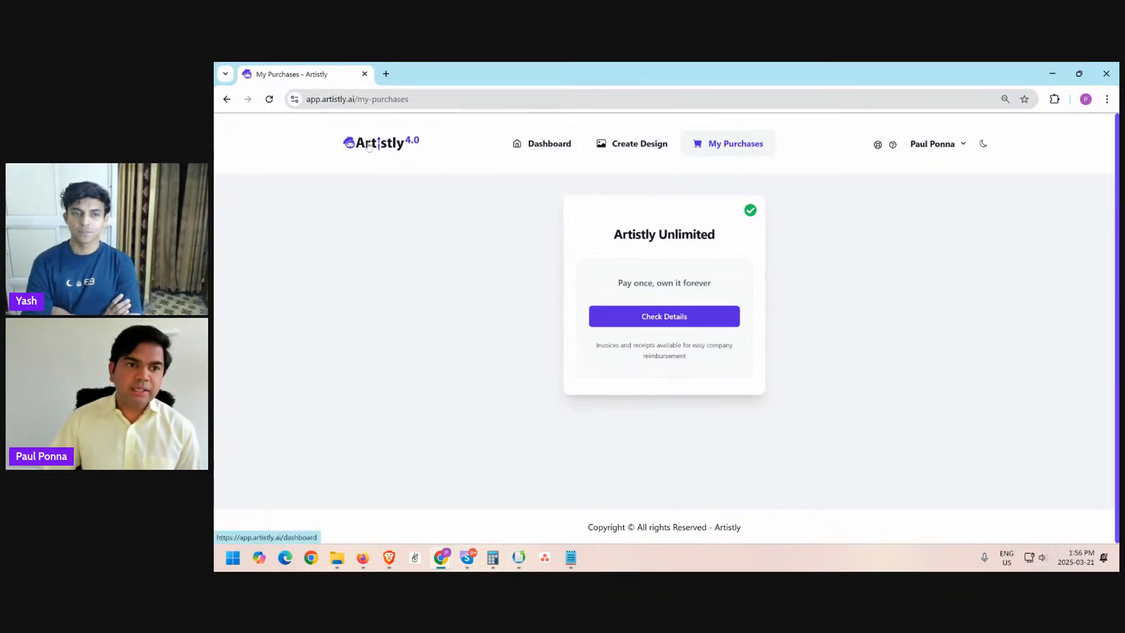
- On the Artistly dashboard, circle the "Watch Step By Step Video Tutorials here" link and open it
left_click(368, 146)
scroll(911, 243, "down", 2)
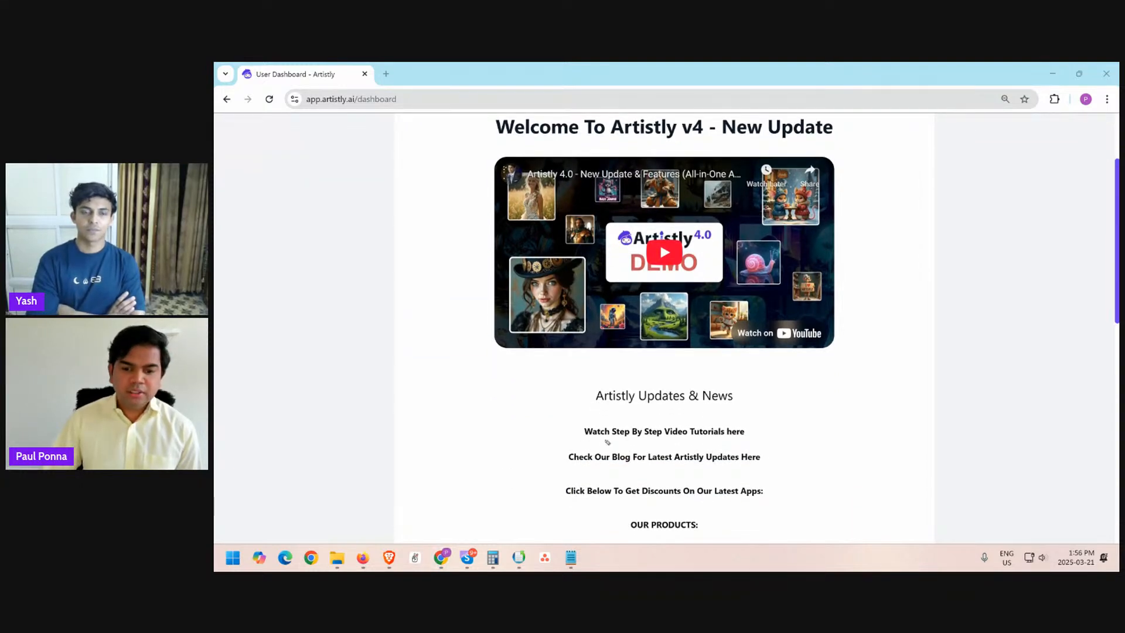
mouse_move(608, 442)
left_mouse_down()
mouse_move(565, 435)
mouse_move(637, 413)
mouse_move(758, 419)
mouse_move(717, 451)
mouse_move(585, 443)
left_mouse_up()
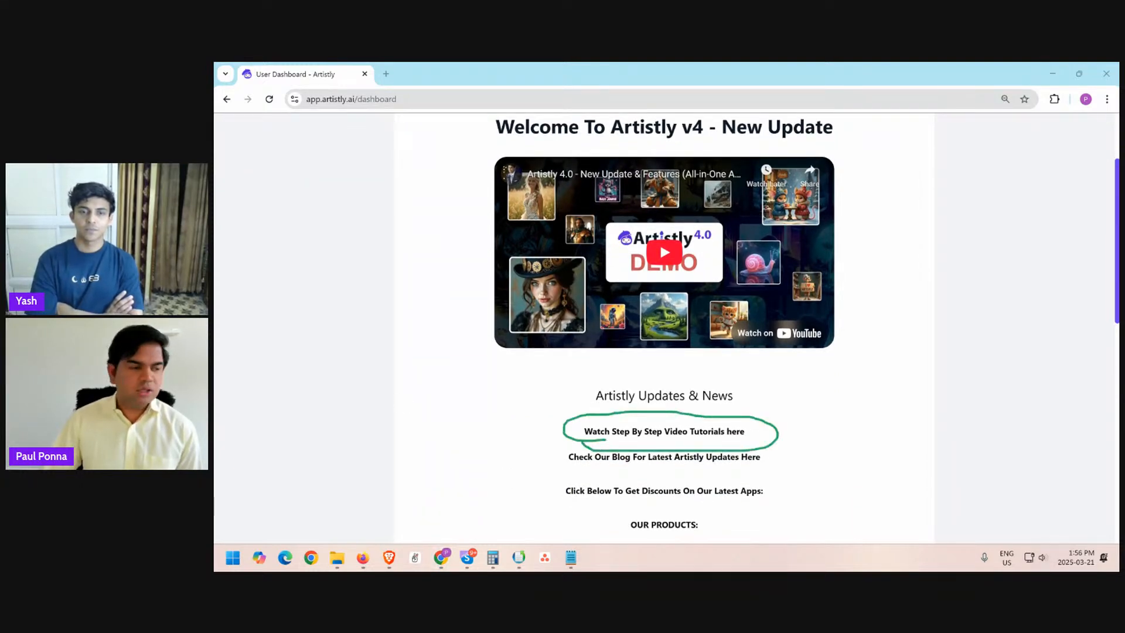
left_click(707, 431)
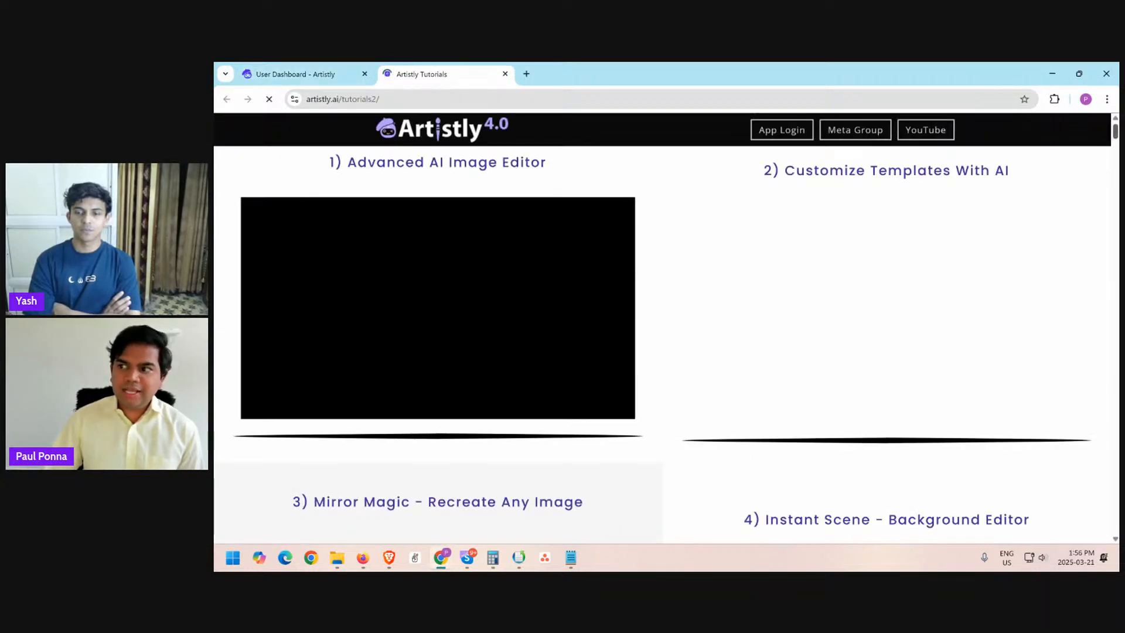
- Browse the numbered video tutorials and highlight the title "How To Use Advanced AI Inpainting in Artistly"
scroll(860, 436, "down", 15)
scroll(662, 346, "down", 20)
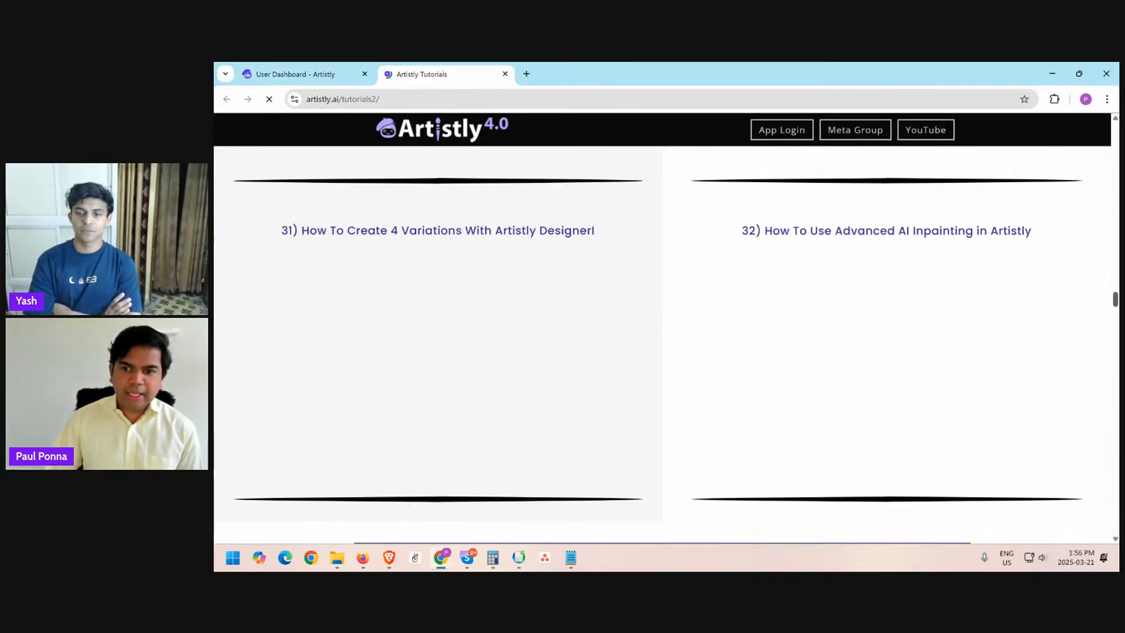
scroll(662, 345, "up", 4)
scroll(662, 346, "up", 4)
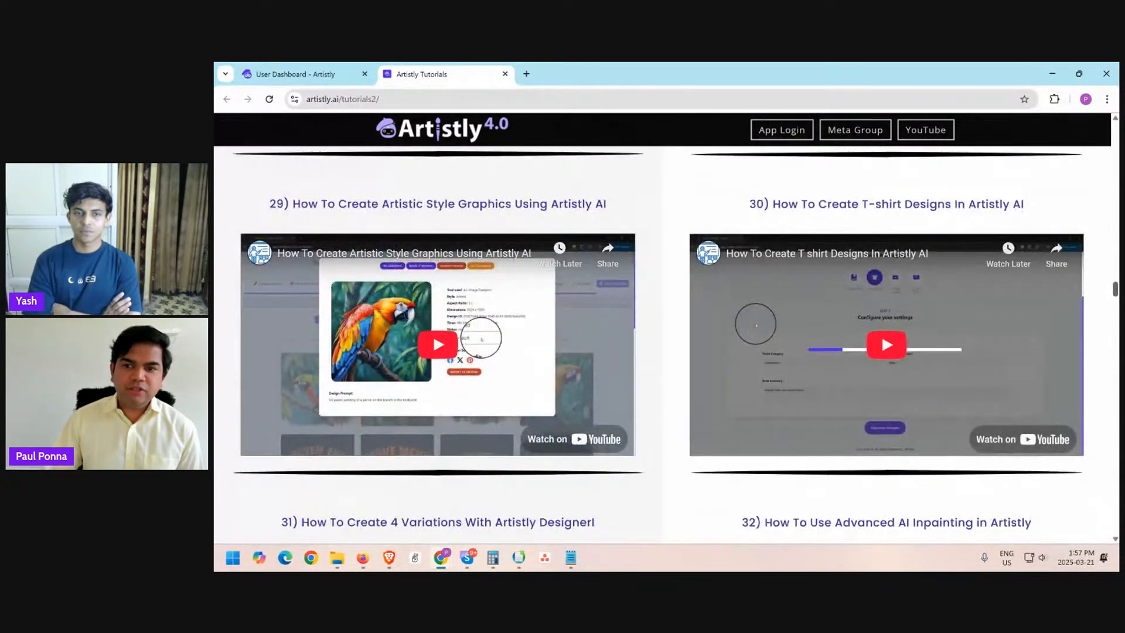
scroll(754, 175, "down", 2)
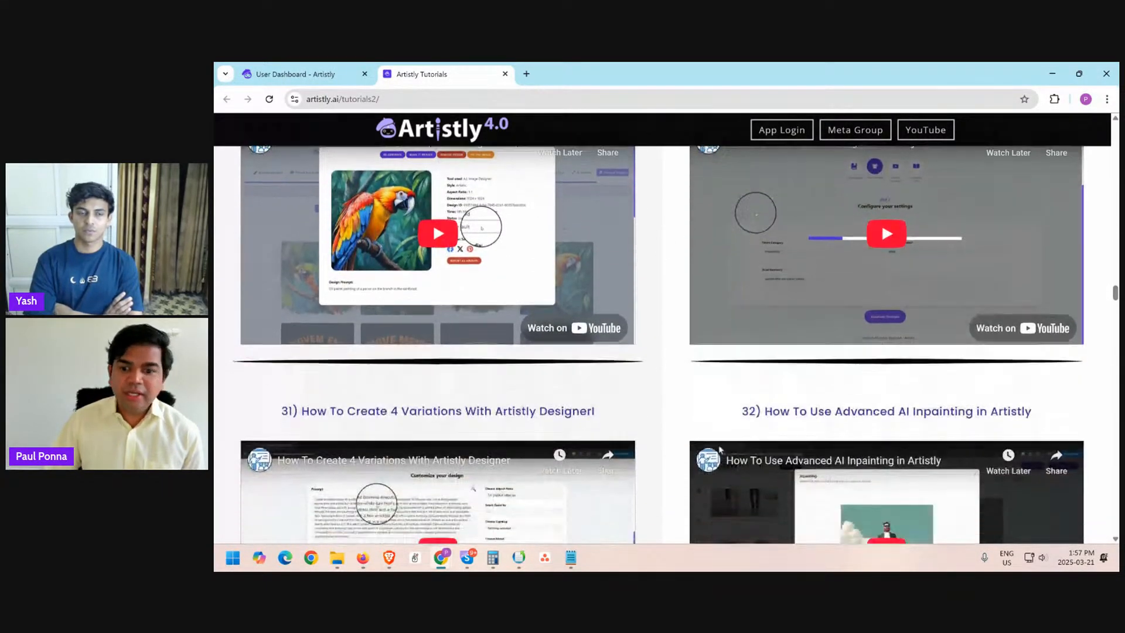
left_click_drag(741, 390, 1029, 390)
triple_click(1028, 389)
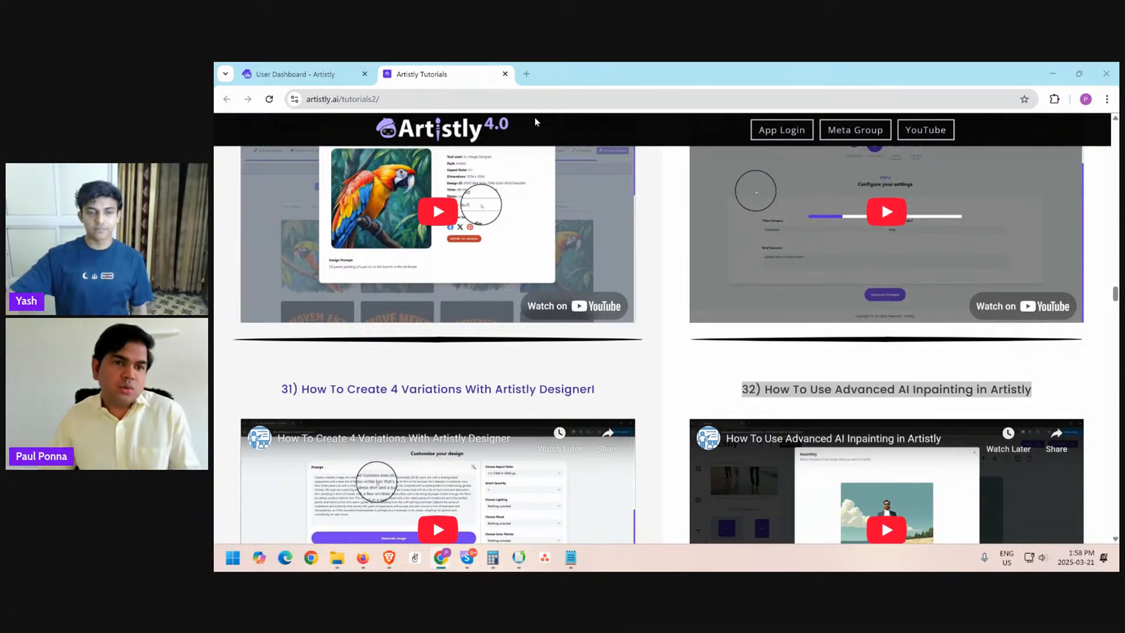
- Open fiverr.com in a new browser tab and bring its popular service categories into view
left_click(525, 74)
type("fiverr.co")
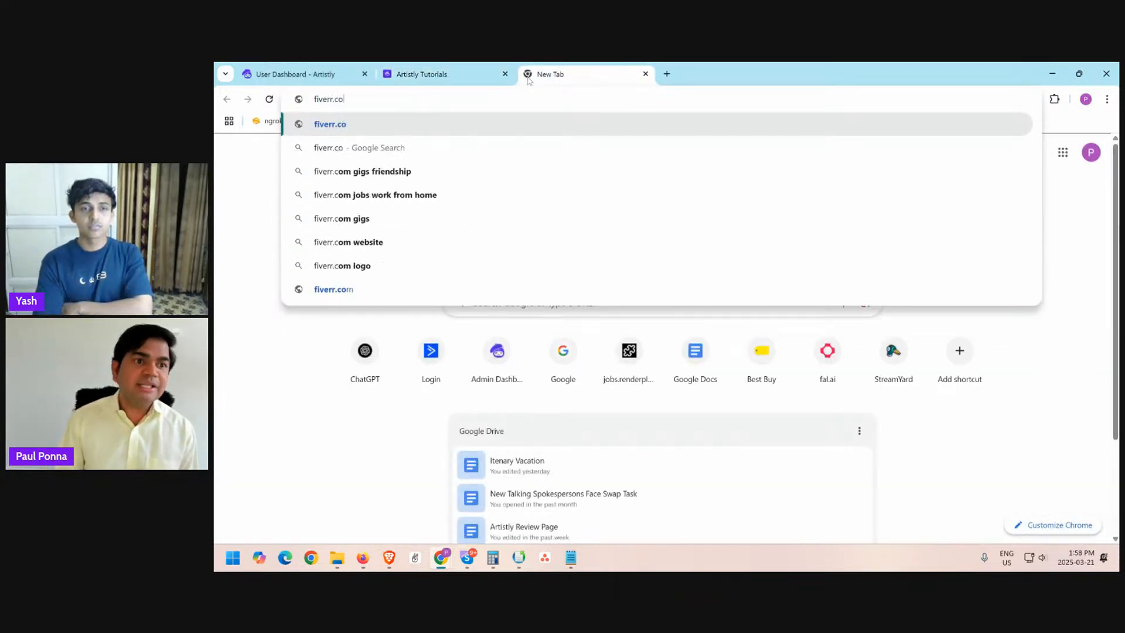
type("m")
key("Return")
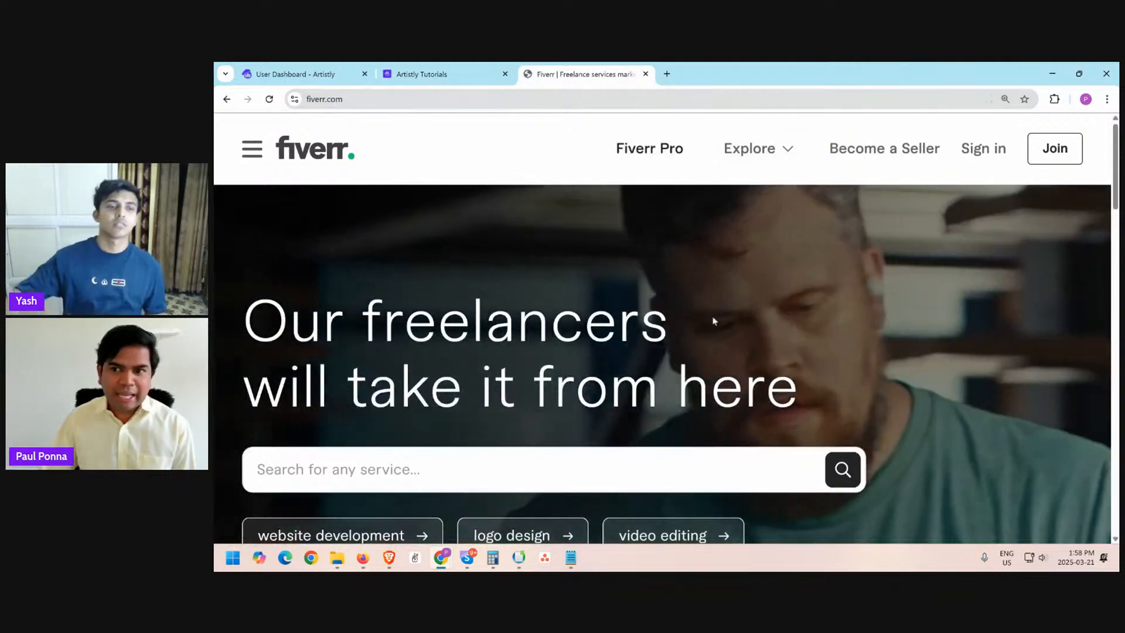
scroll(535, 475, "down", 1)
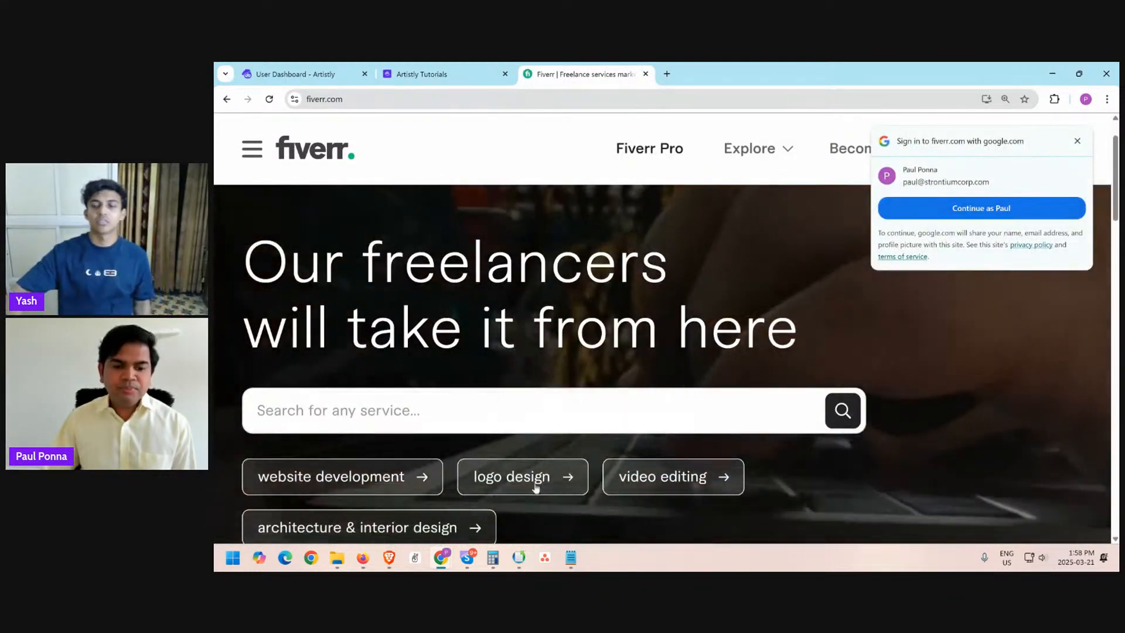
- Open Fiverr's logo design category, dismiss the account sign-up prompt and browse the listed gigs
left_click(535, 476)
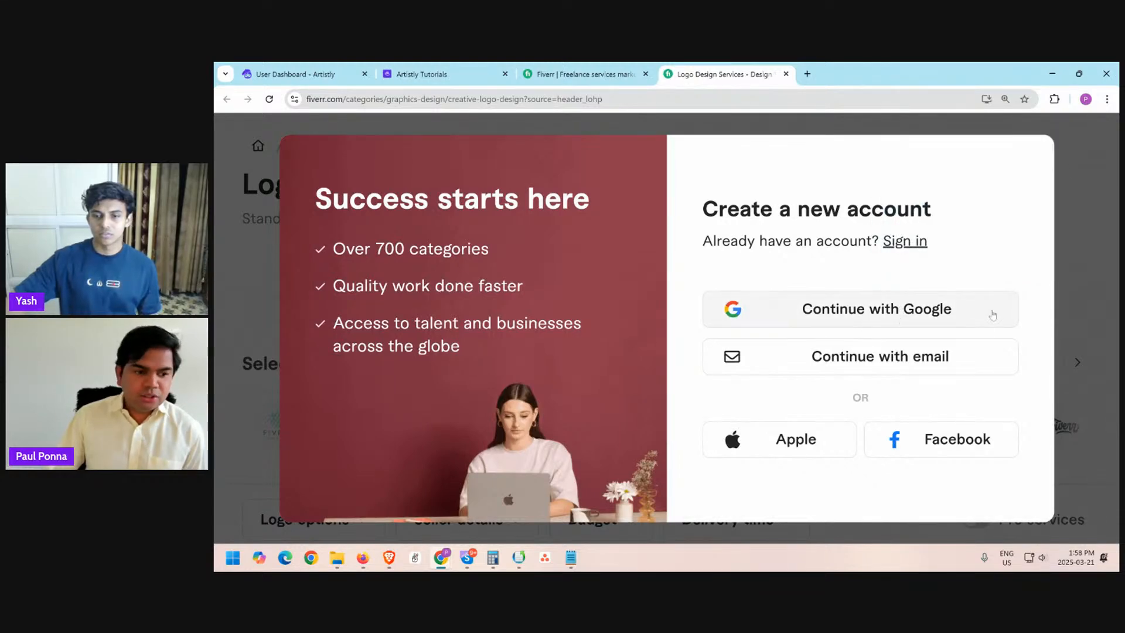
left_click(1071, 293)
scroll(587, 454, "down", 8)
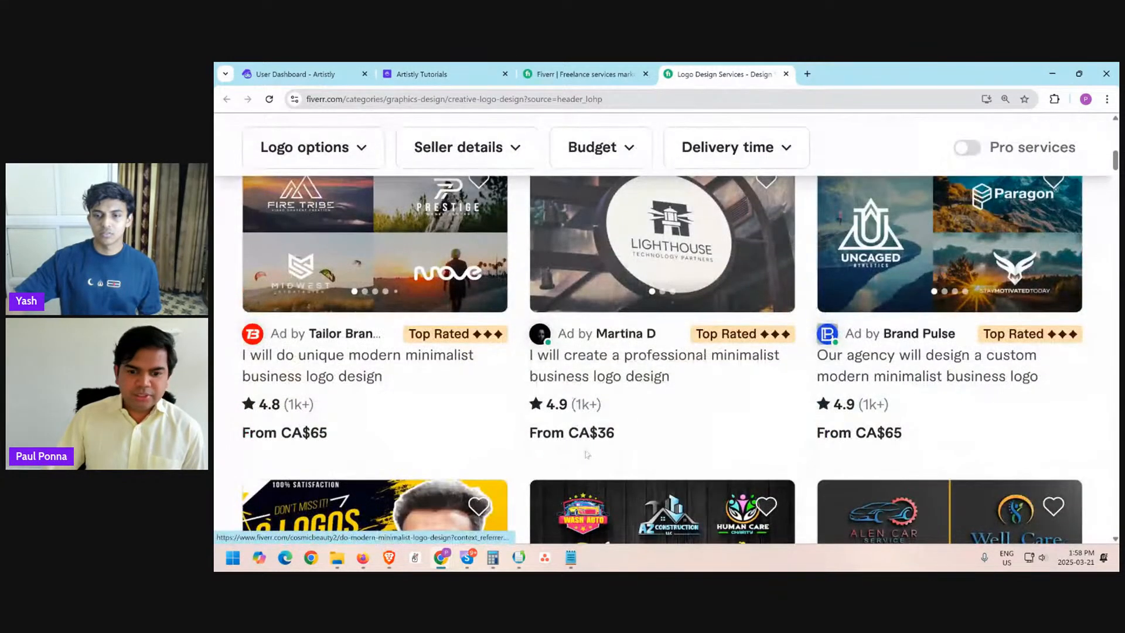
- Open the Tailor Brands minimalist logo design gig, highlight its number of queued orders and view the sample logos
left_click(665, 383)
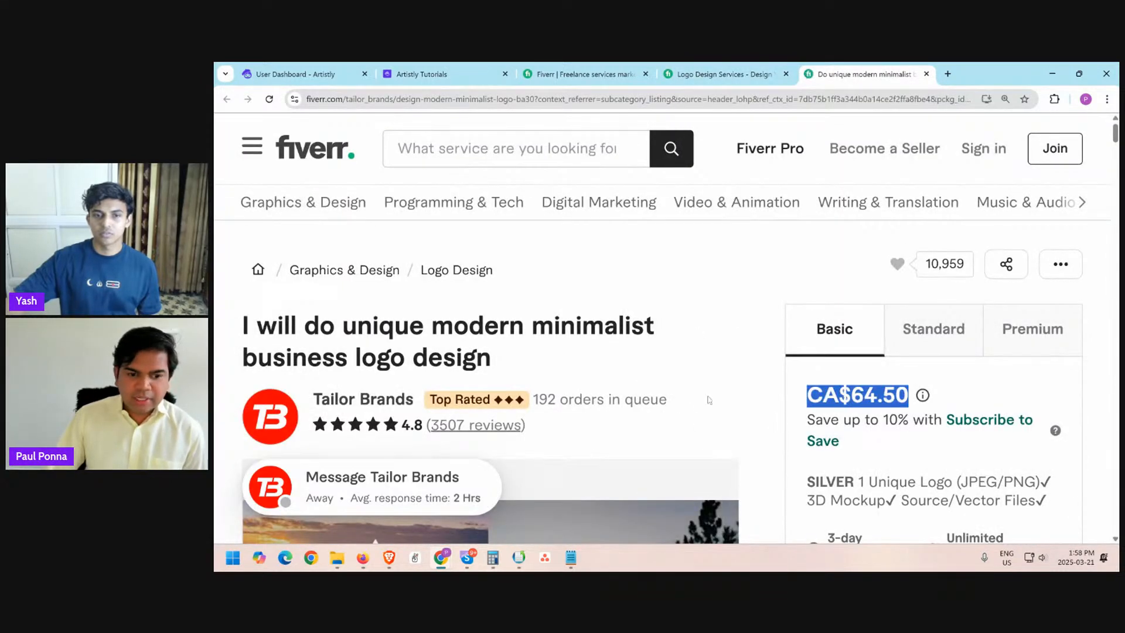
scroll(709, 397, "down", 1)
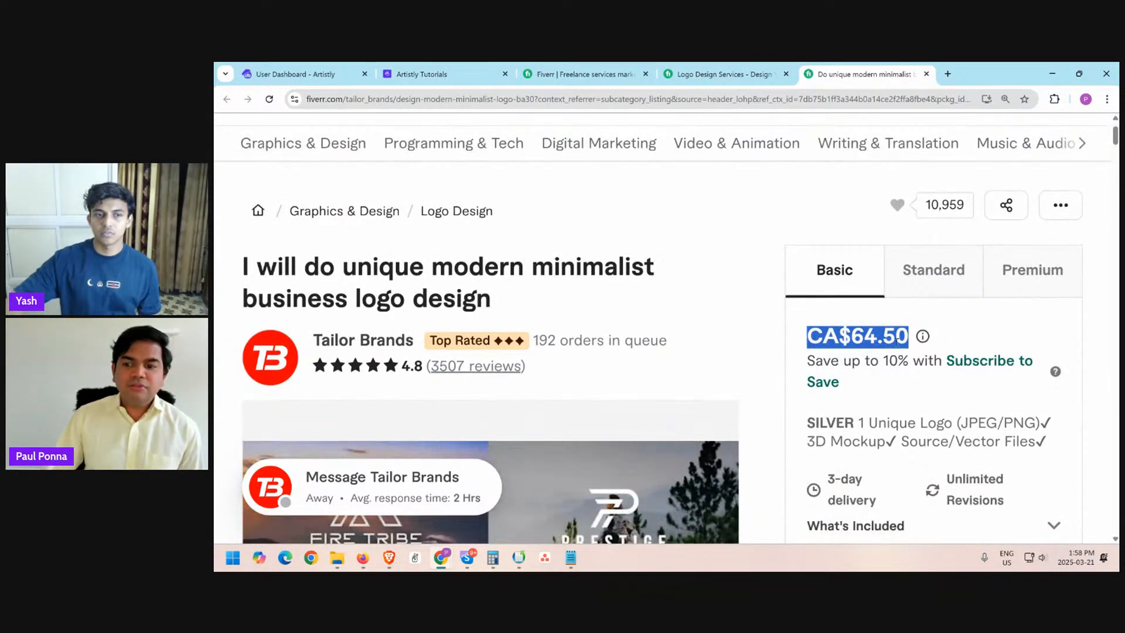
left_click_drag(531, 341, 675, 339)
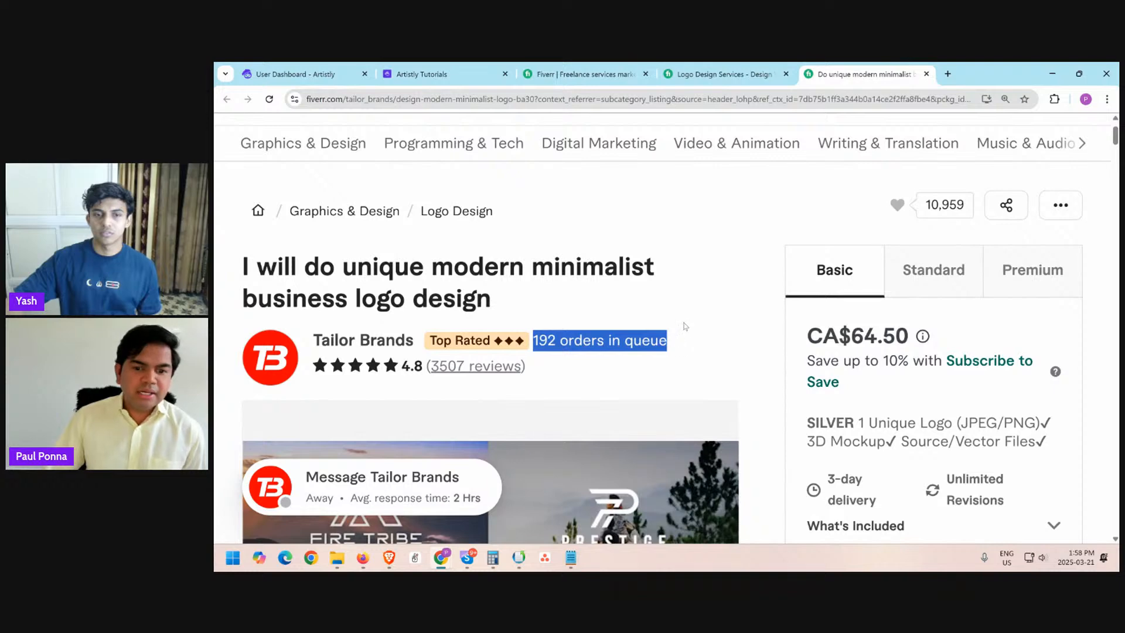
scroll(684, 327, "down", 2)
scroll(645, 328, "down", 3)
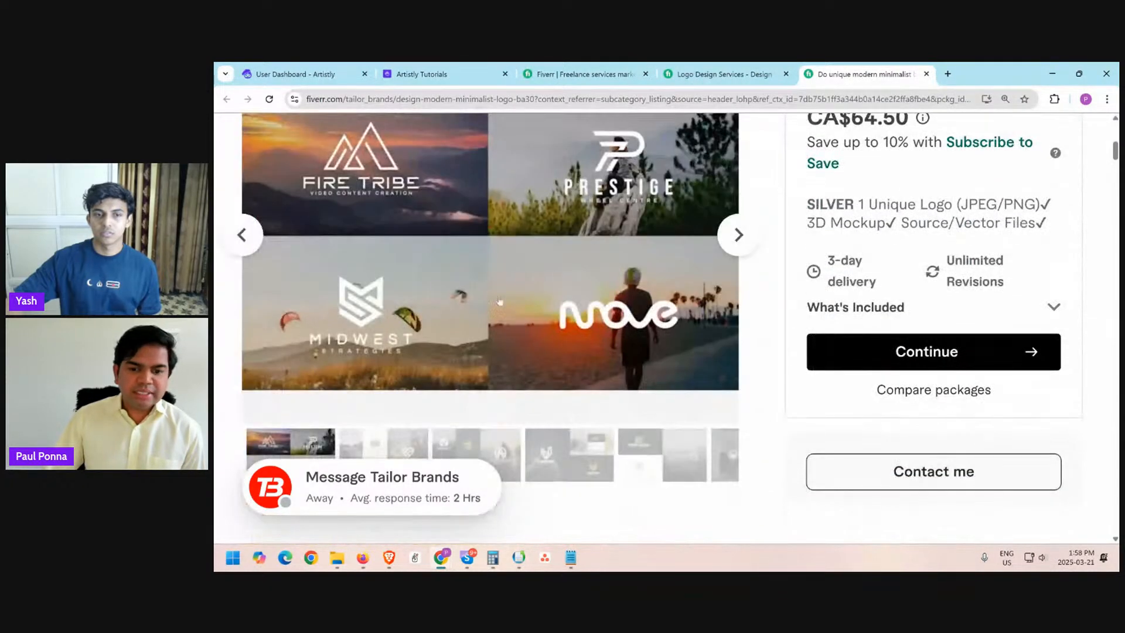
scroll(634, 329, "up", 3)
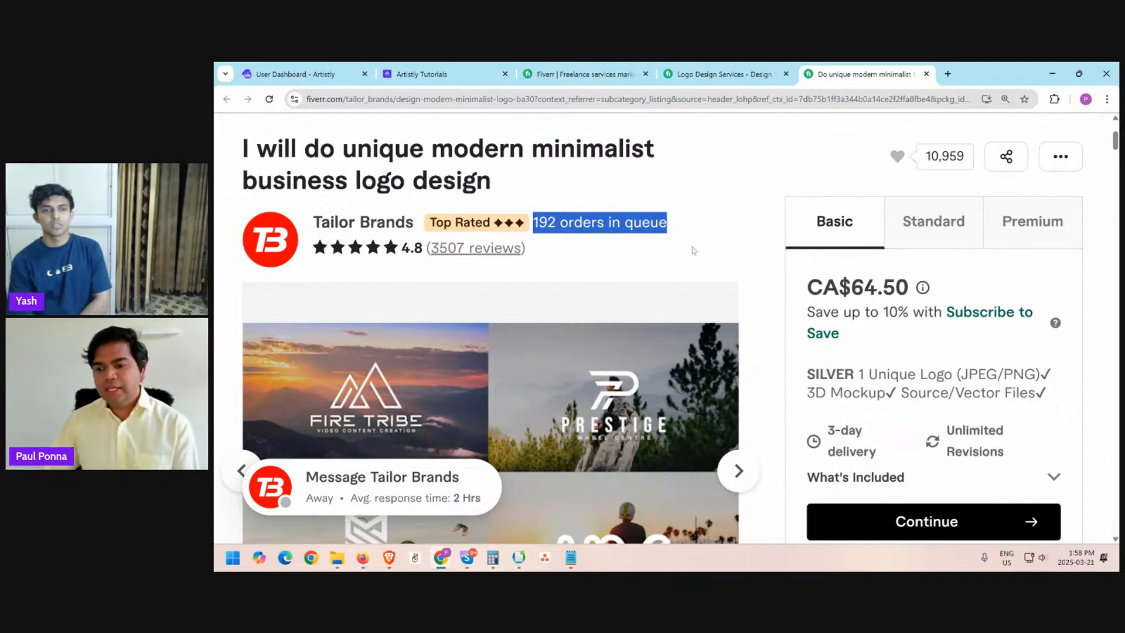
- Highlight the Basic package's delivery time and price, and show and highlight the Premium package's price
left_click_drag(826, 429, 887, 453)
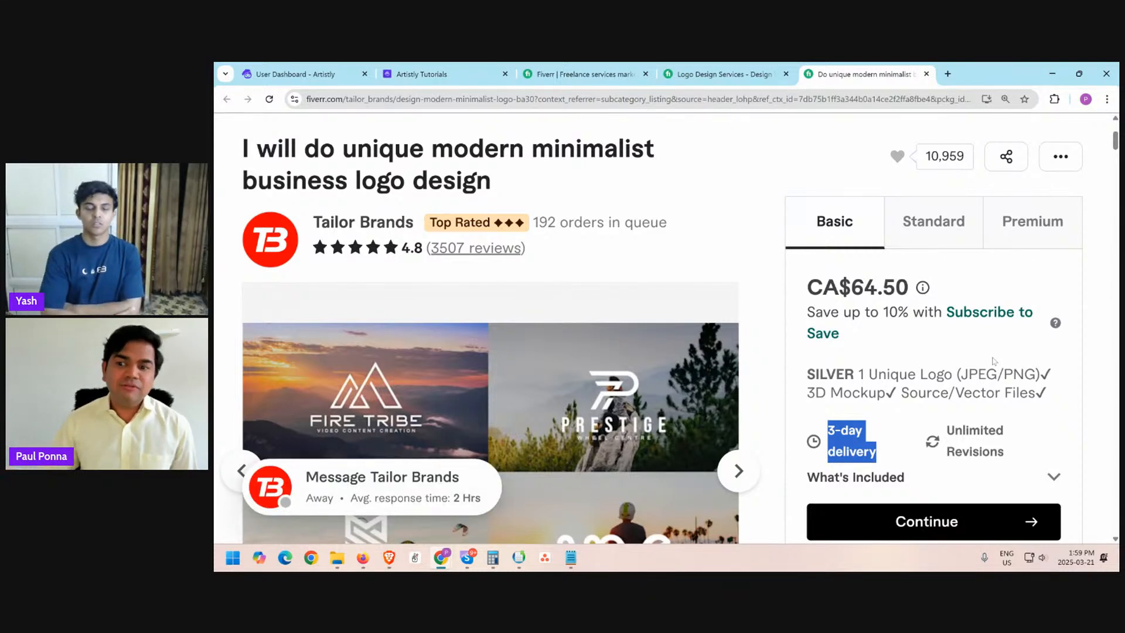
left_click_drag(807, 292, 914, 292)
left_click(912, 291)
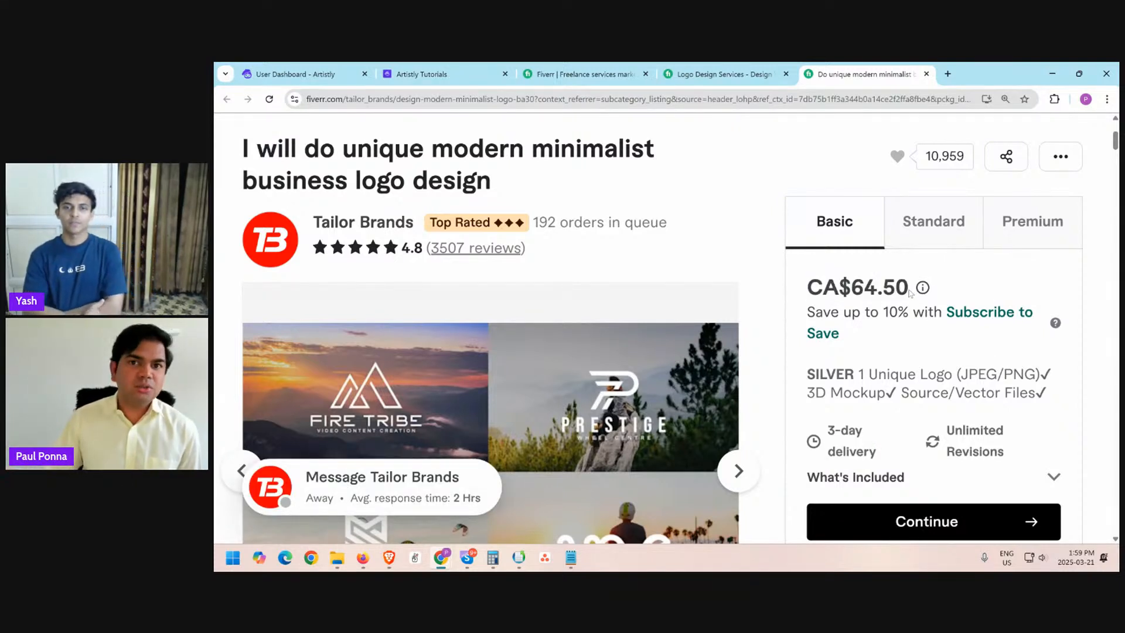
left_click(1007, 239)
left_click_drag(841, 288, 952, 295)
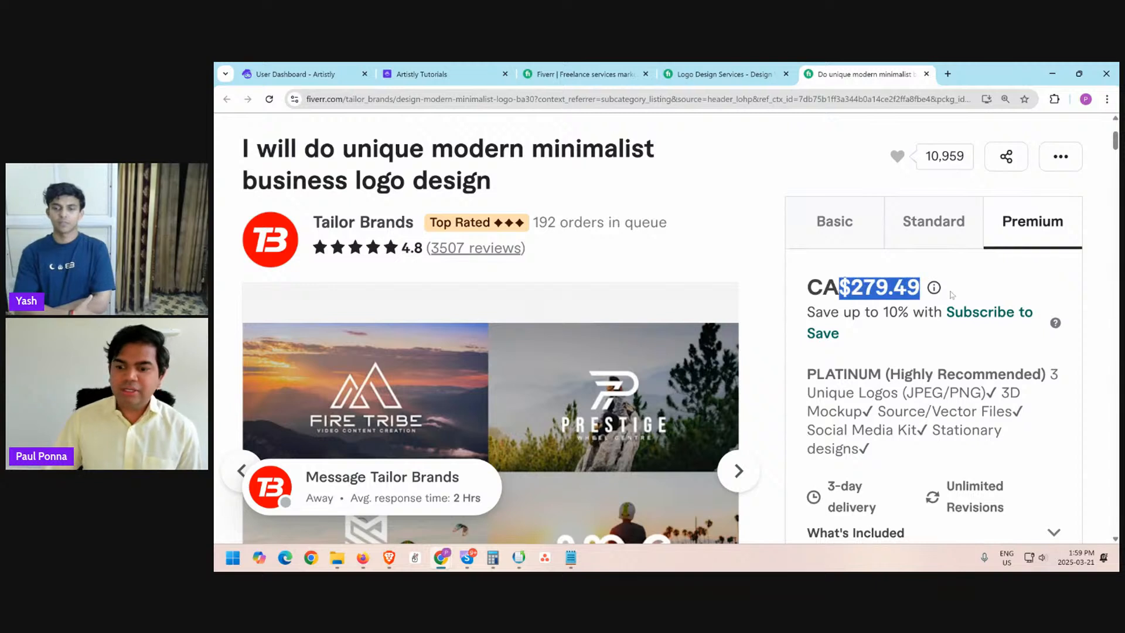
- Browse the Artistly tutorials page and highlight the titles of the kids story books, stock photography and custom consistent character tutorials
left_click(945, 300)
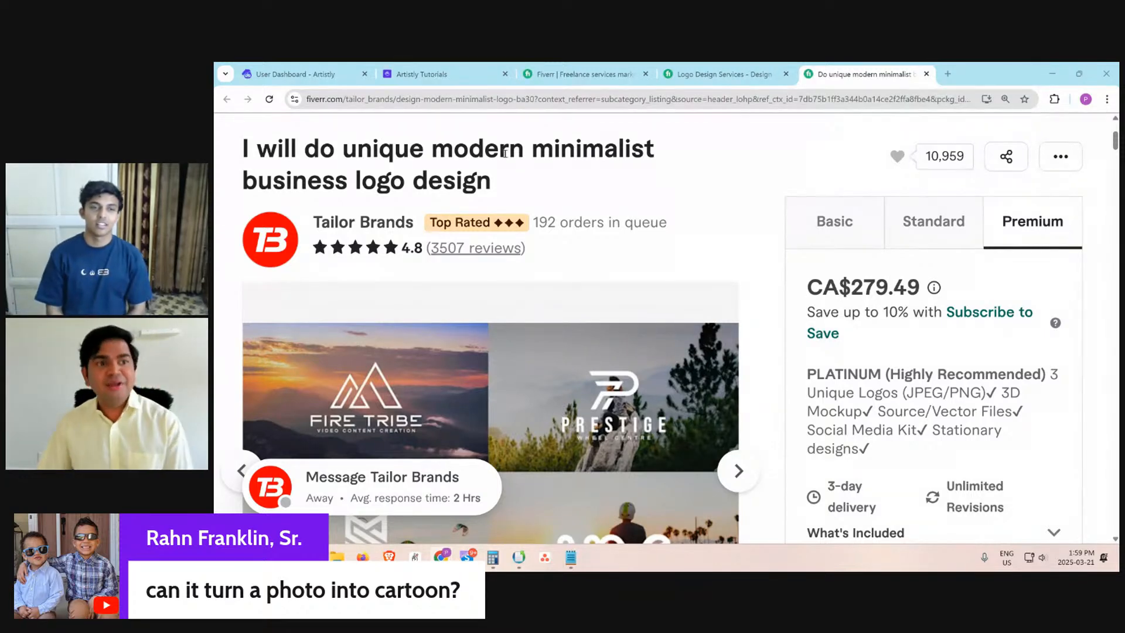
left_click(422, 74)
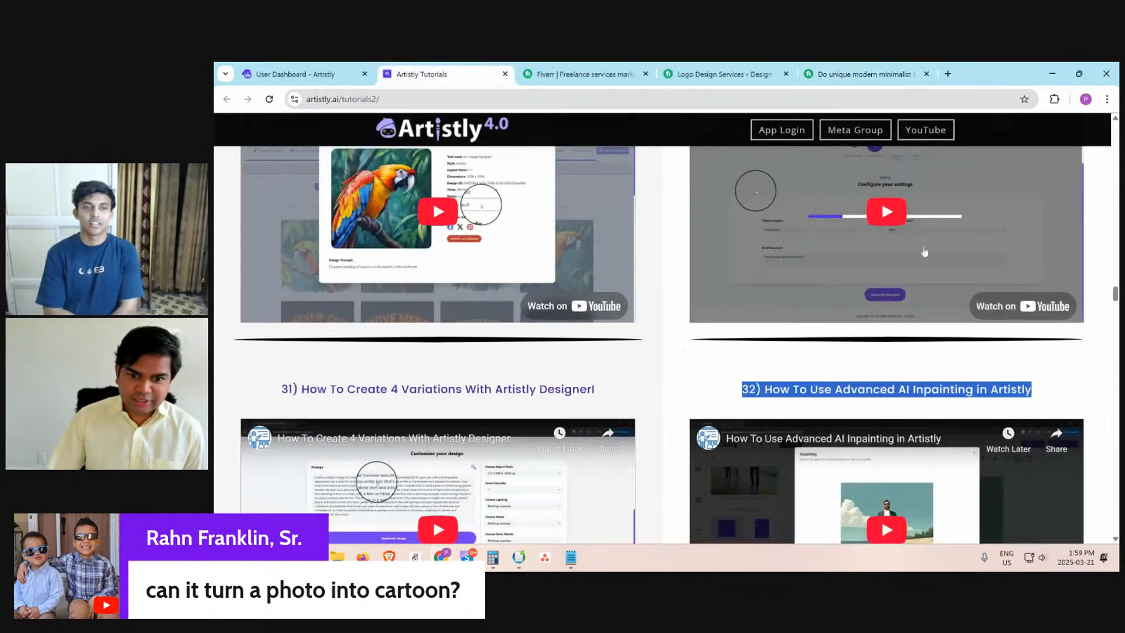
scroll(661, 323, "down", 3)
scroll(660, 323, "up", 7)
scroll(660, 323, "up", 6)
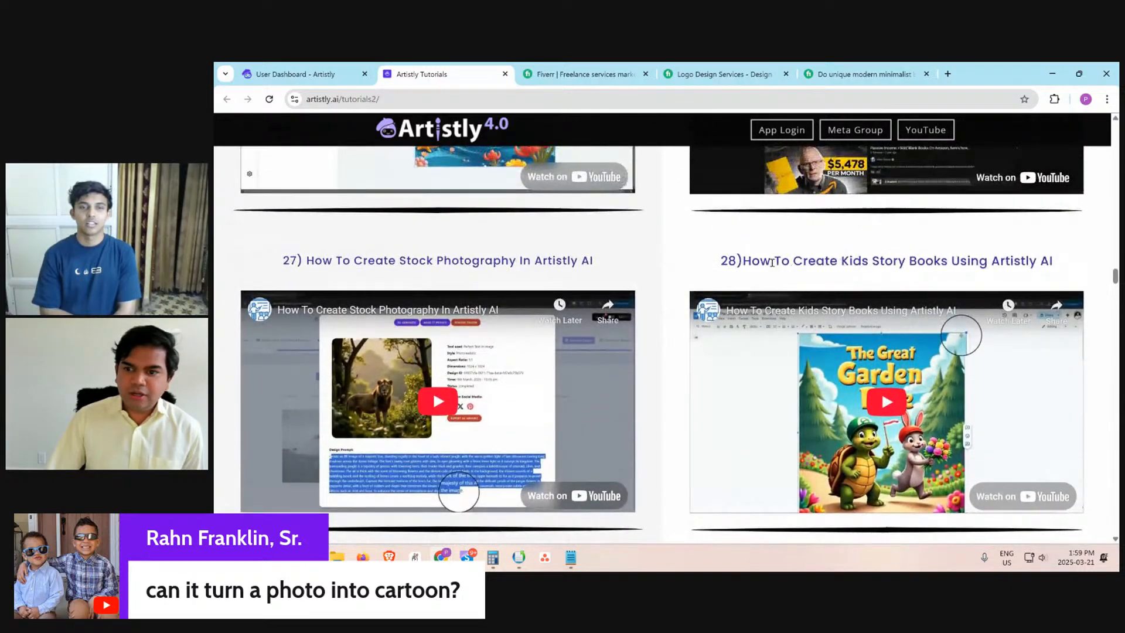
left_click_drag(772, 262, 955, 262)
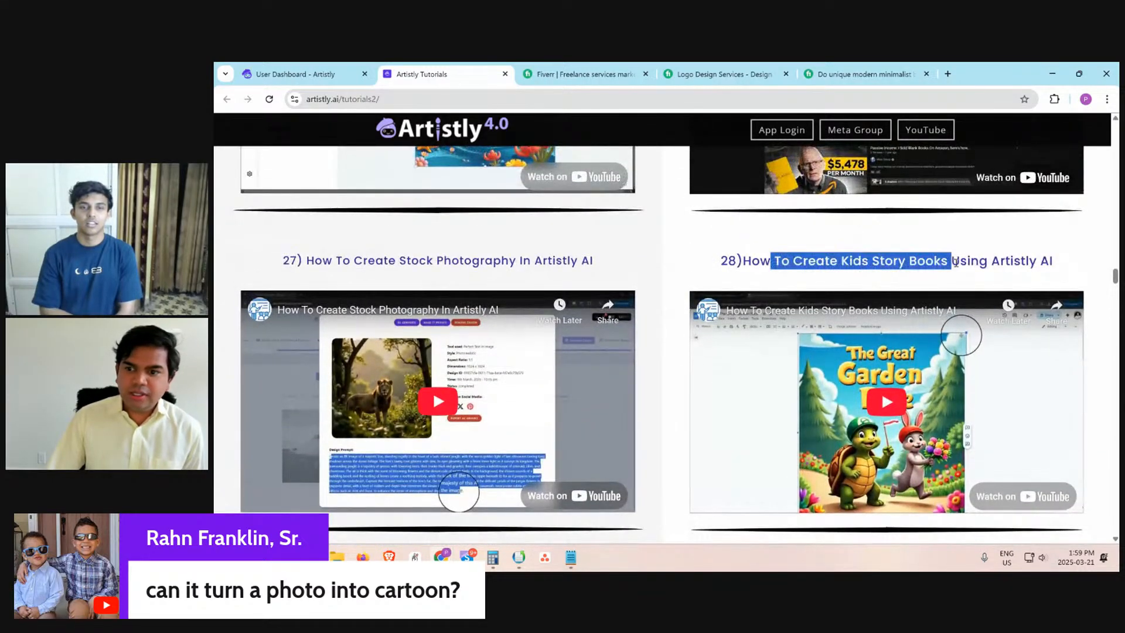
scroll(693, 337, "up", 2)
left_click_drag(420, 345, 693, 337)
scroll(693, 337, "up", 3)
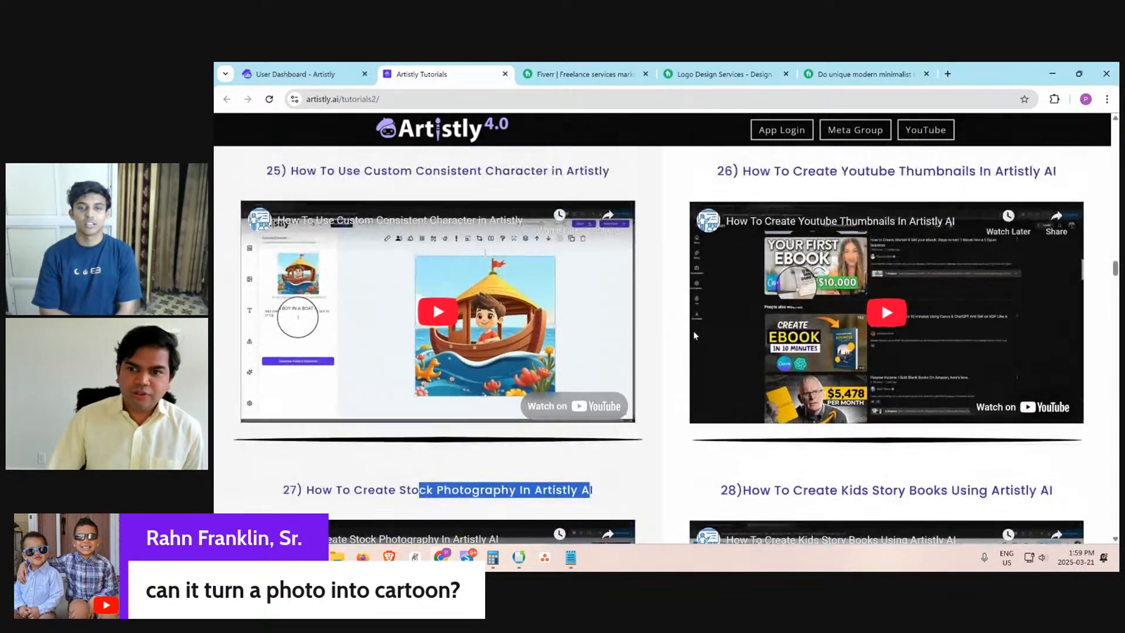
mouse_move(364, 185)
left_mouse_down()
mouse_move(610, 186)
mouse_move(349, 185)
mouse_move(366, 185)
left_mouse_up()
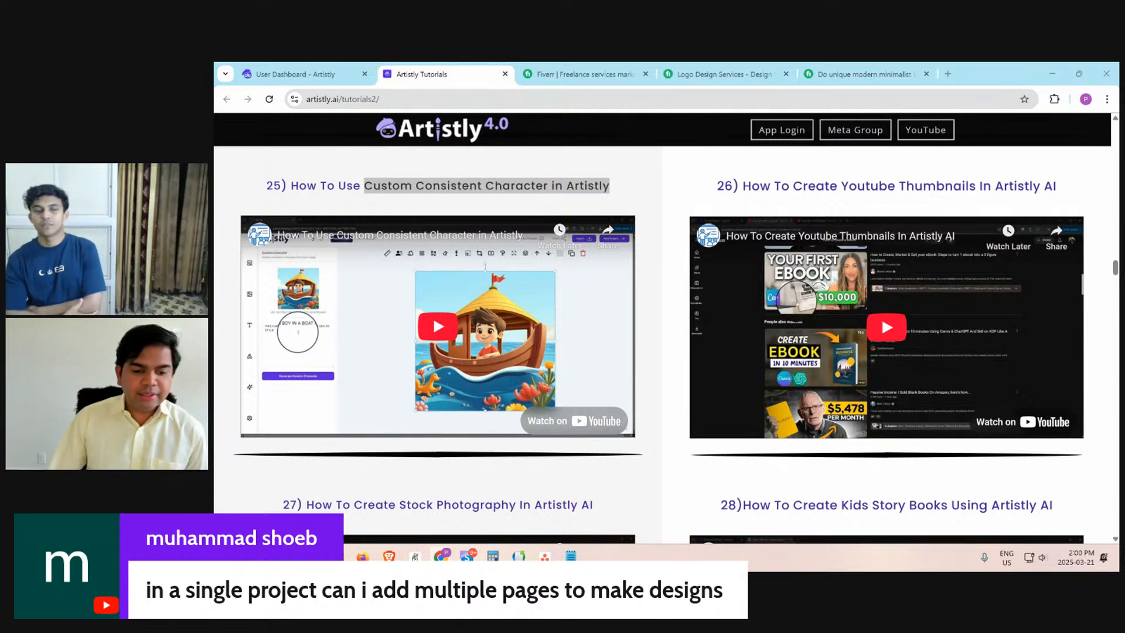
- Switch to the My Project2 editor window, outline its canvas area with a freehand green line and shift the photo slightly left
mouse_move(441, 557)
left_click(305, 495)
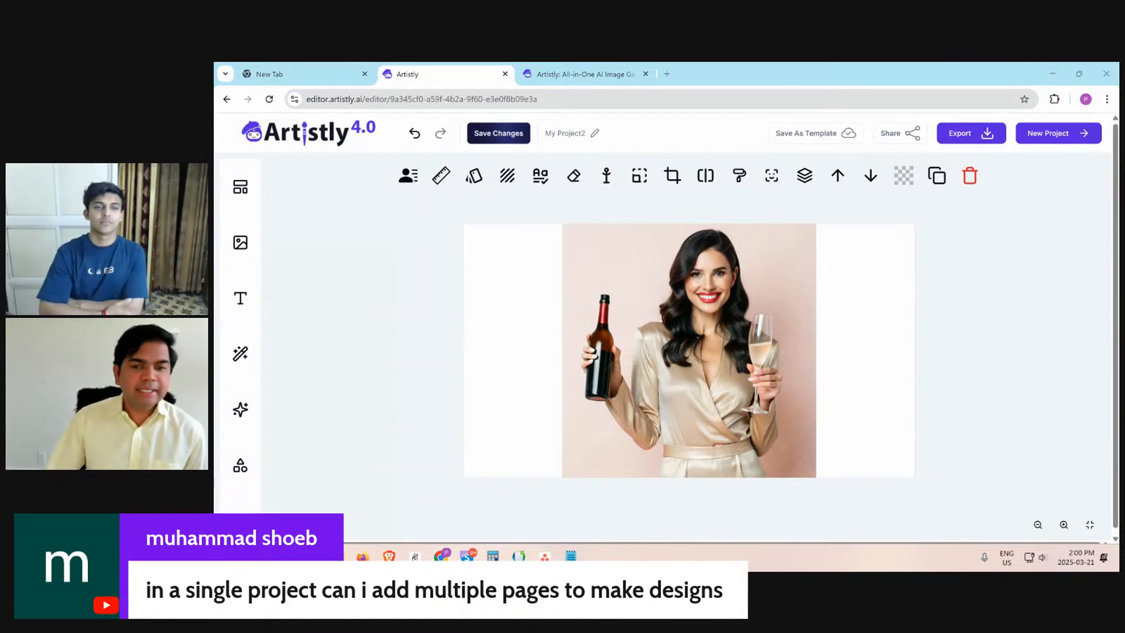
mouse_move(413, 200)
left_mouse_down()
mouse_move(1079, 208)
mouse_move(1087, 518)
mouse_move(463, 490)
mouse_move(367, 409)
mouse_move(393, 152)
left_mouse_up()
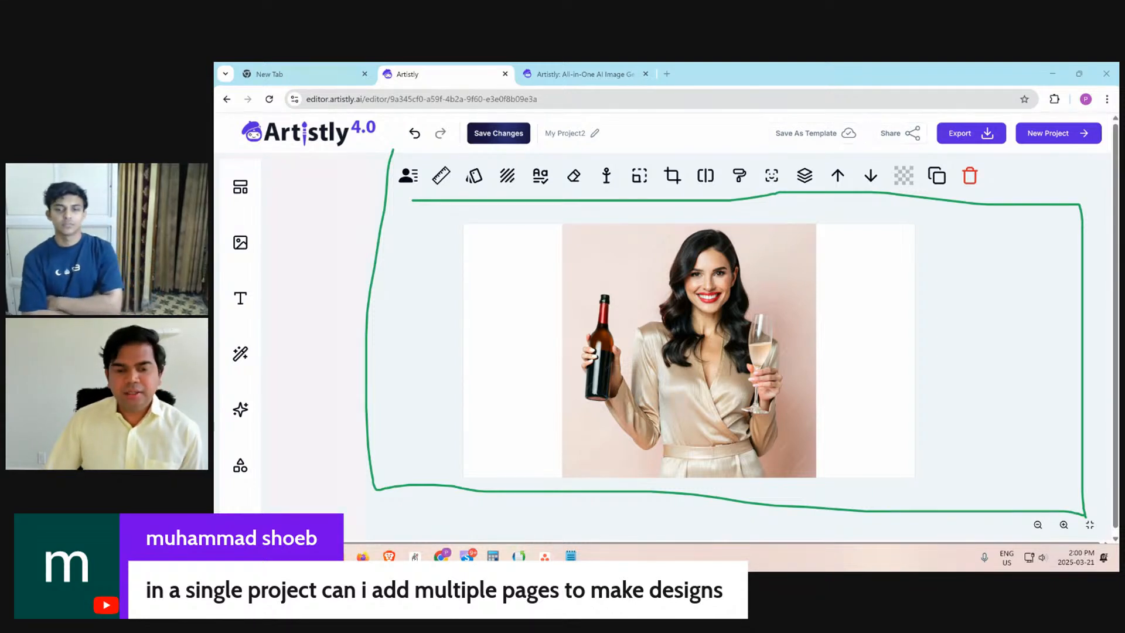
mouse_move(643, 319)
left_mouse_down()
mouse_move(663, 312)
mouse_move(698, 350)
mouse_move(611, 319)
left_mouse_up()
left_click(884, 281)
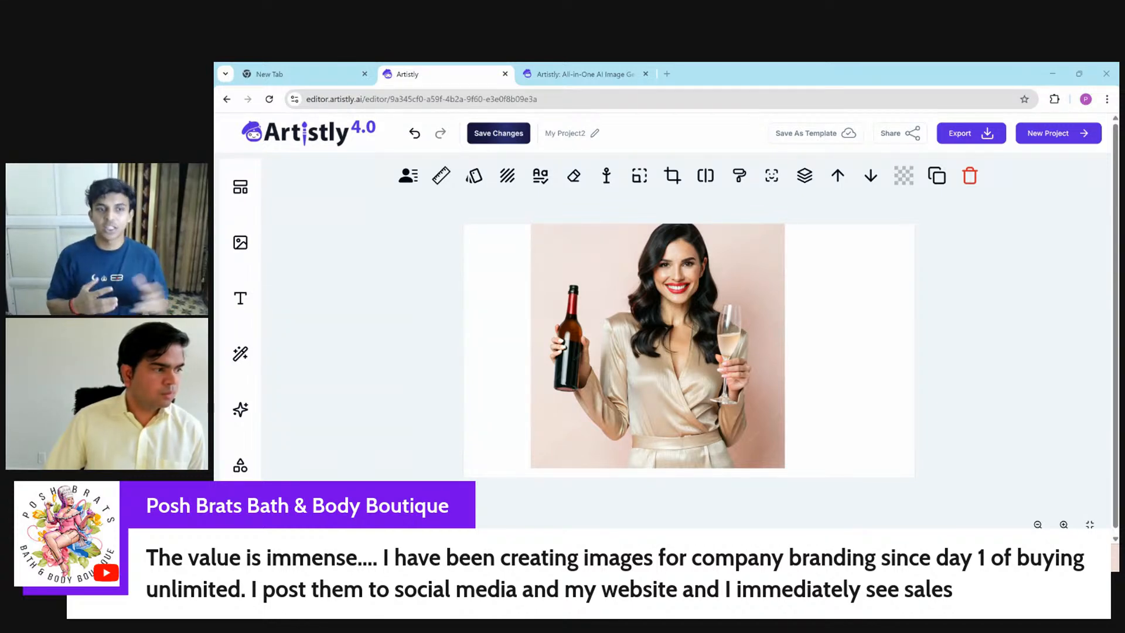
- Highlight the Personal License's one-time price on the Artistly sales page, open the Artistly Commercial checkout and highlight its order total
left_click(587, 75)
left_click_drag(416, 410, 450, 410)
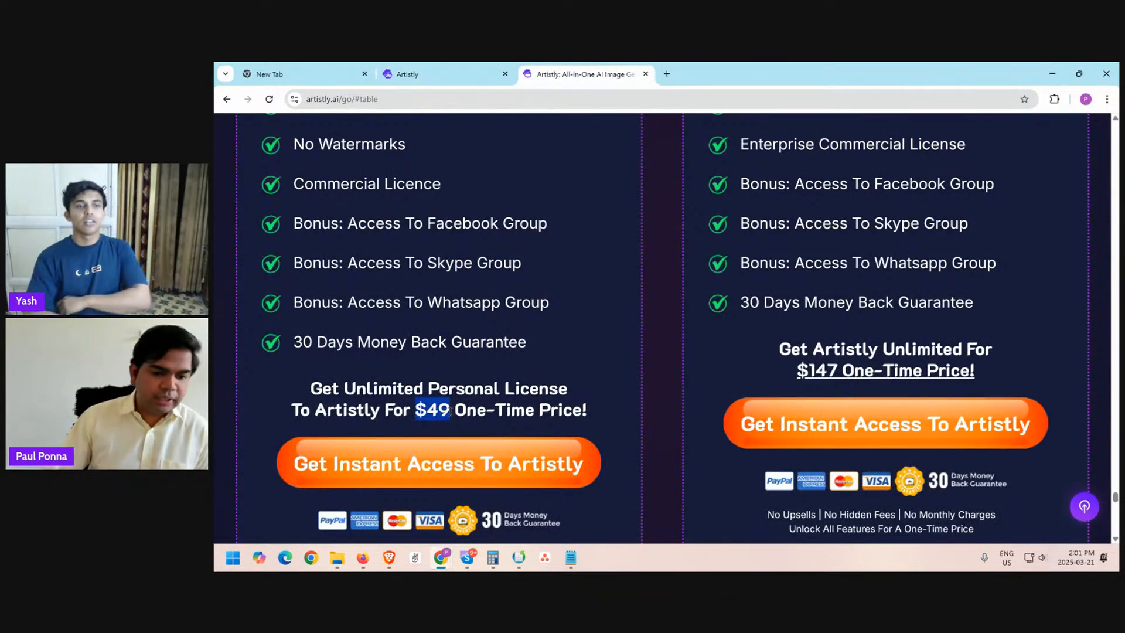
left_click(838, 439)
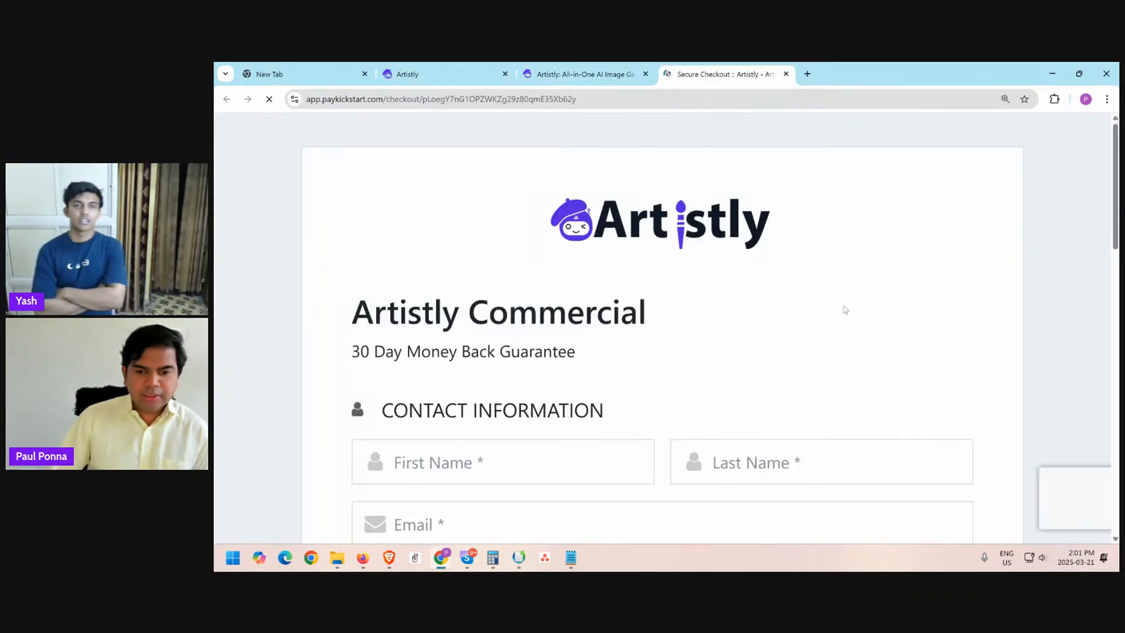
scroll(845, 309, "down", 15)
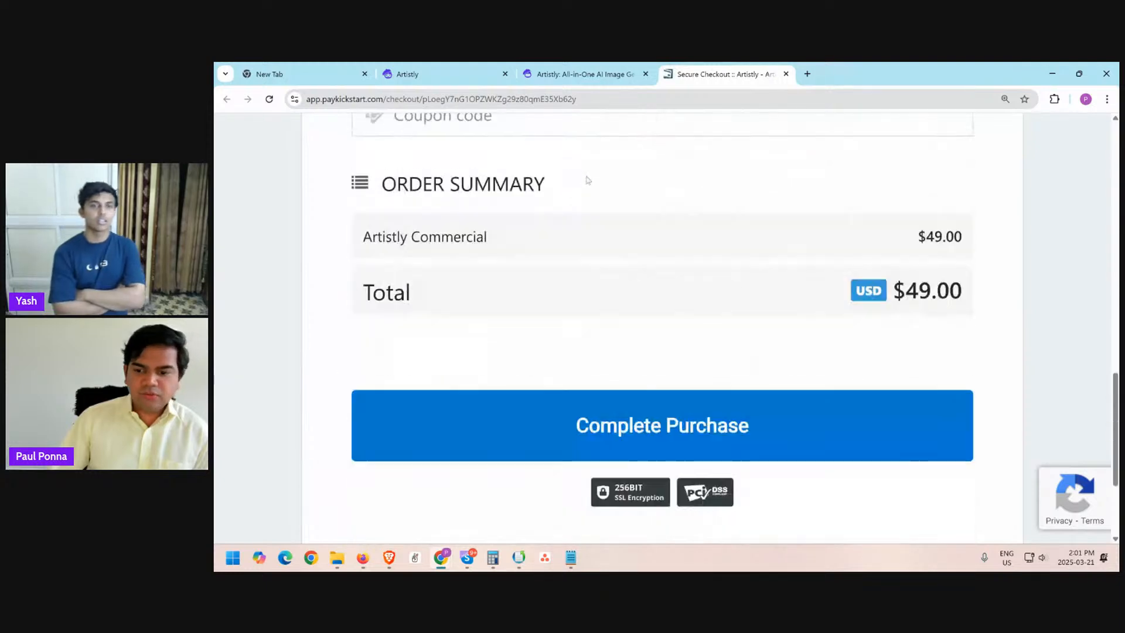
left_click_drag(892, 291, 994, 283)
left_click(976, 296)
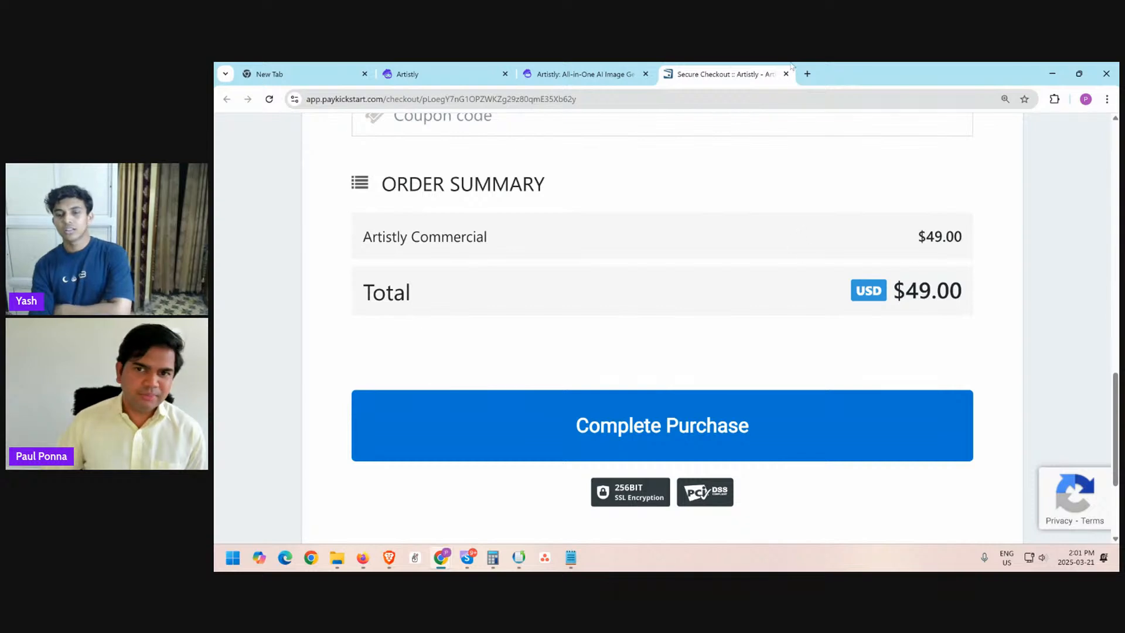
key("ctrl+shift+Tab")
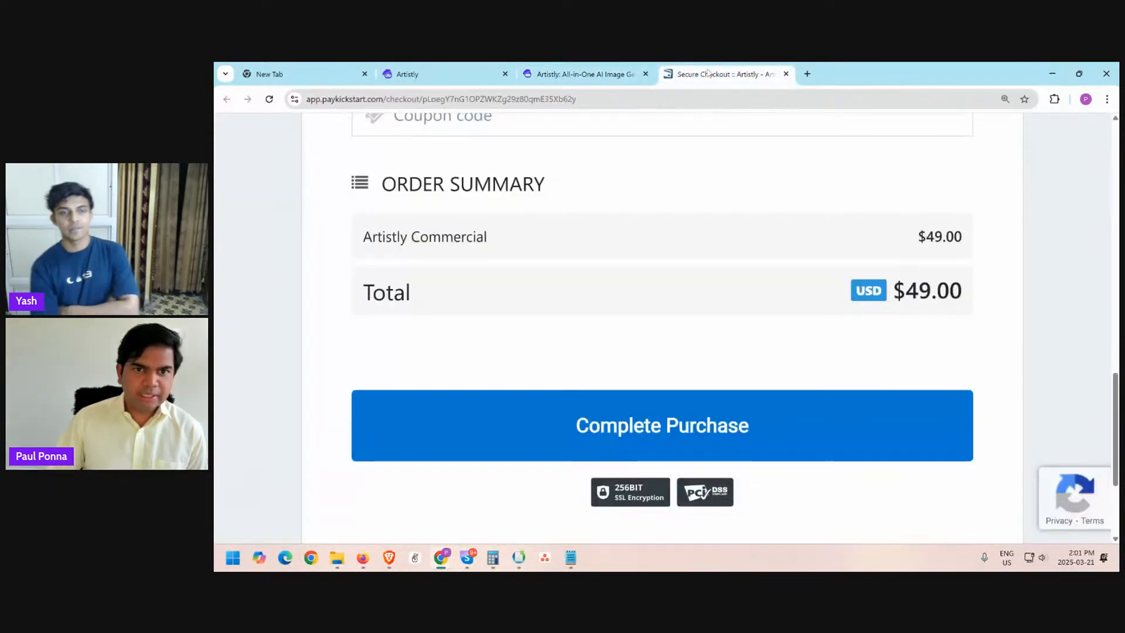
left_click(708, 73)
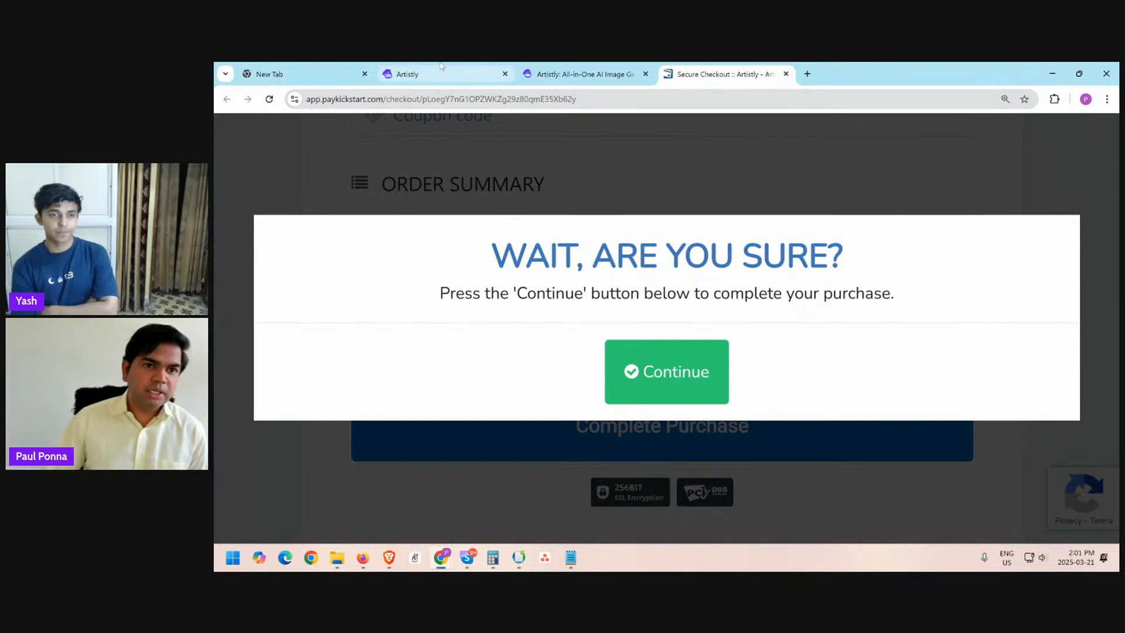
- Switch to the browser window with the Artistly user dashboard and open the account's purchases page
left_click(442, 70)
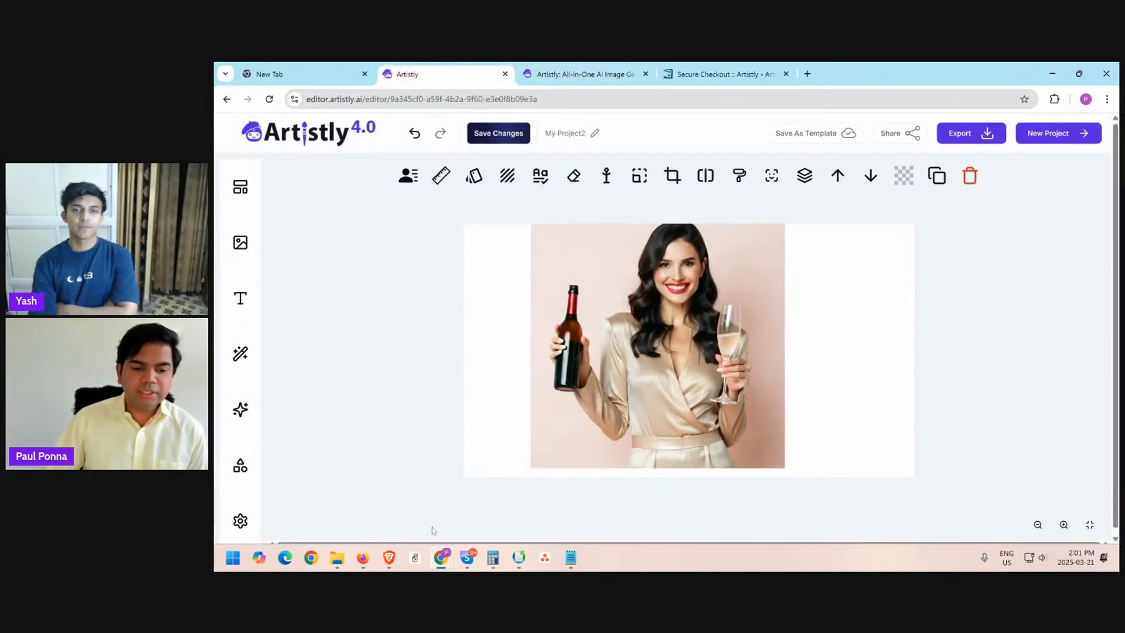
mouse_move(446, 554)
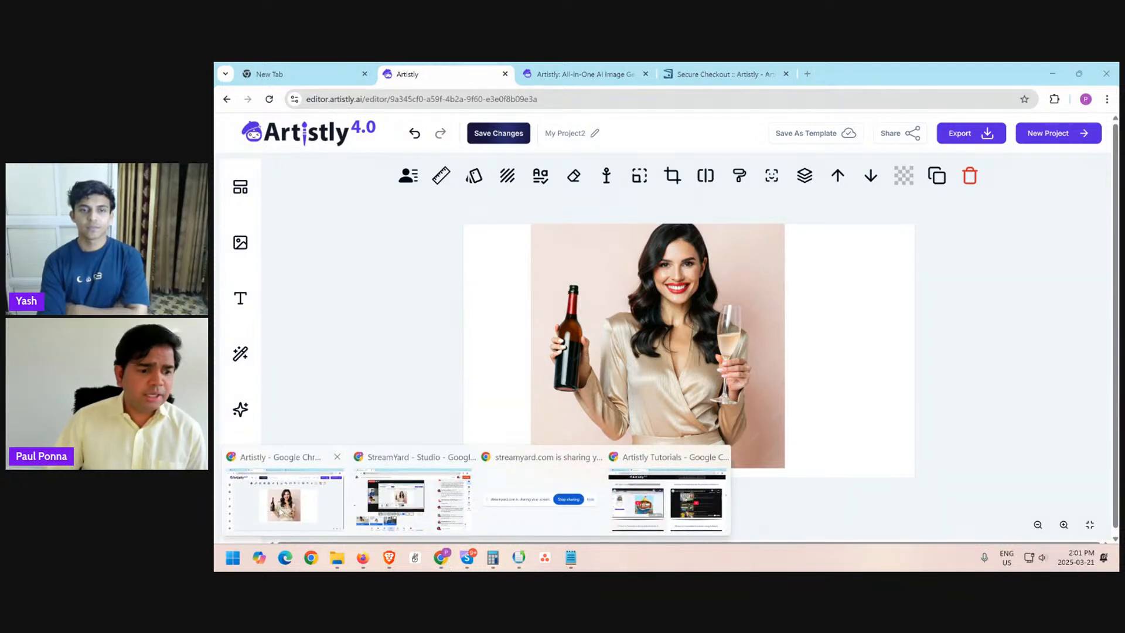
left_click(282, 521)
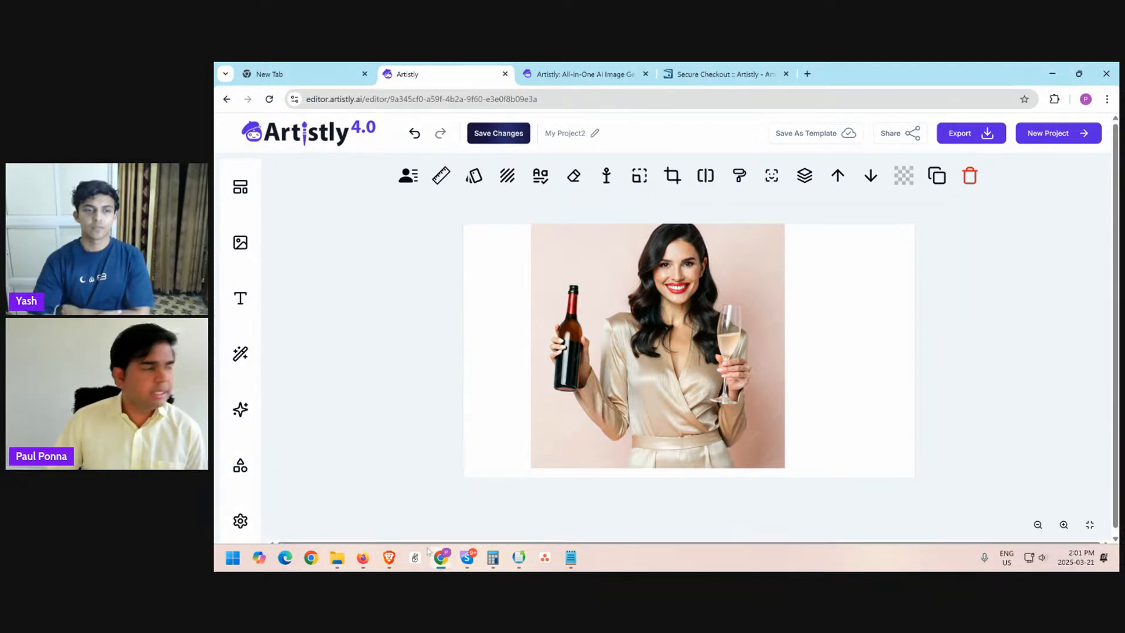
mouse_move(430, 552)
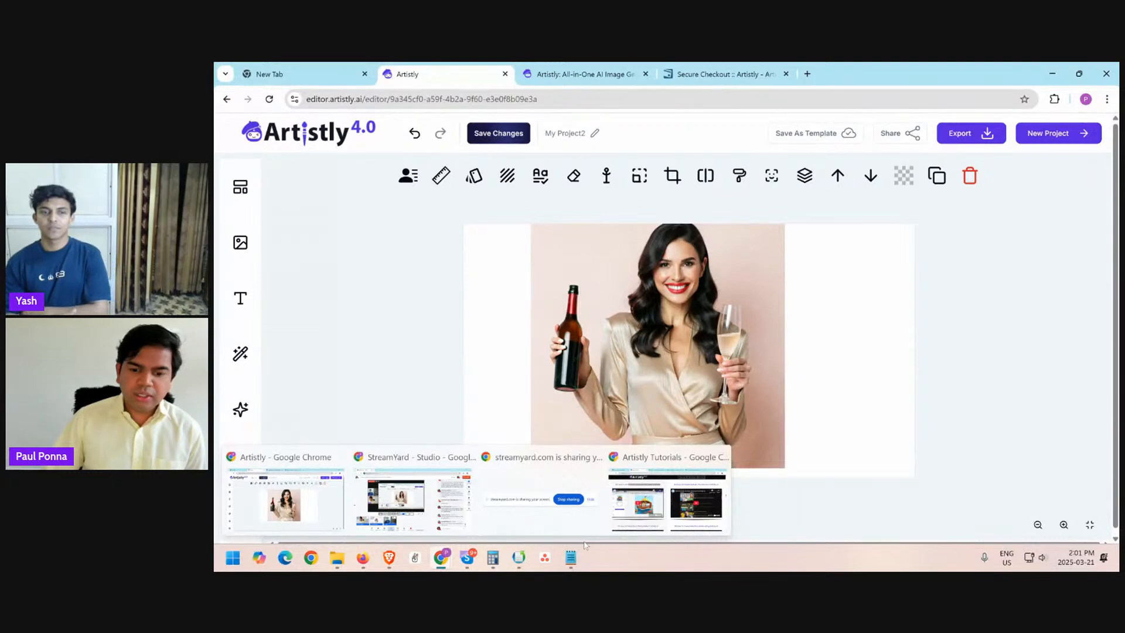
left_click(668, 501)
left_click(301, 74)
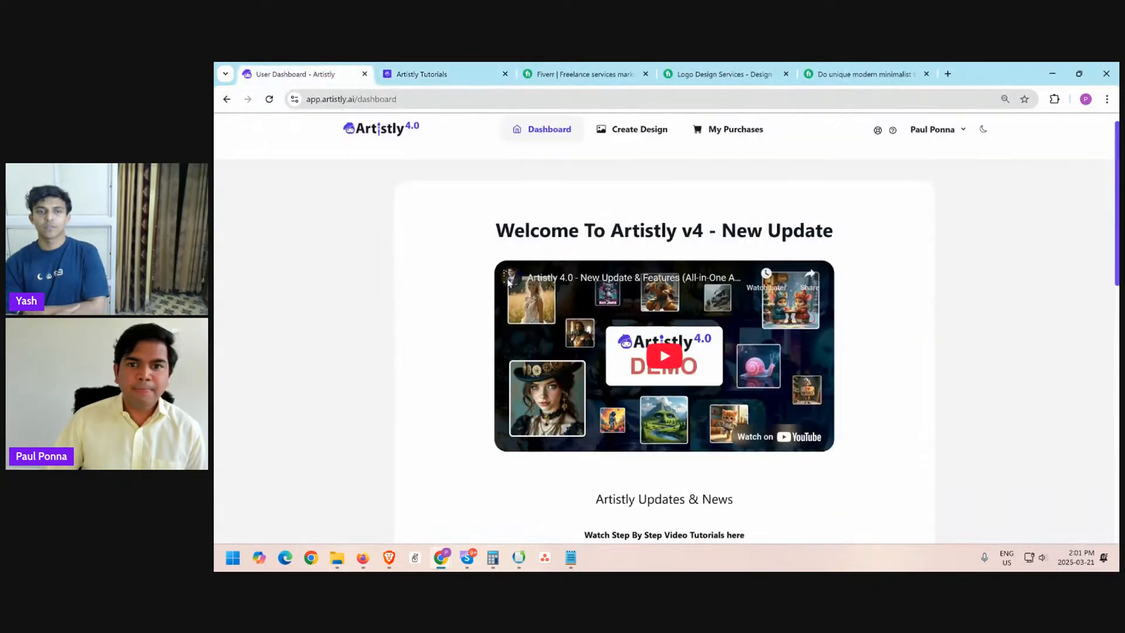
scroll(659, 346, "up", 1)
left_click(745, 147)
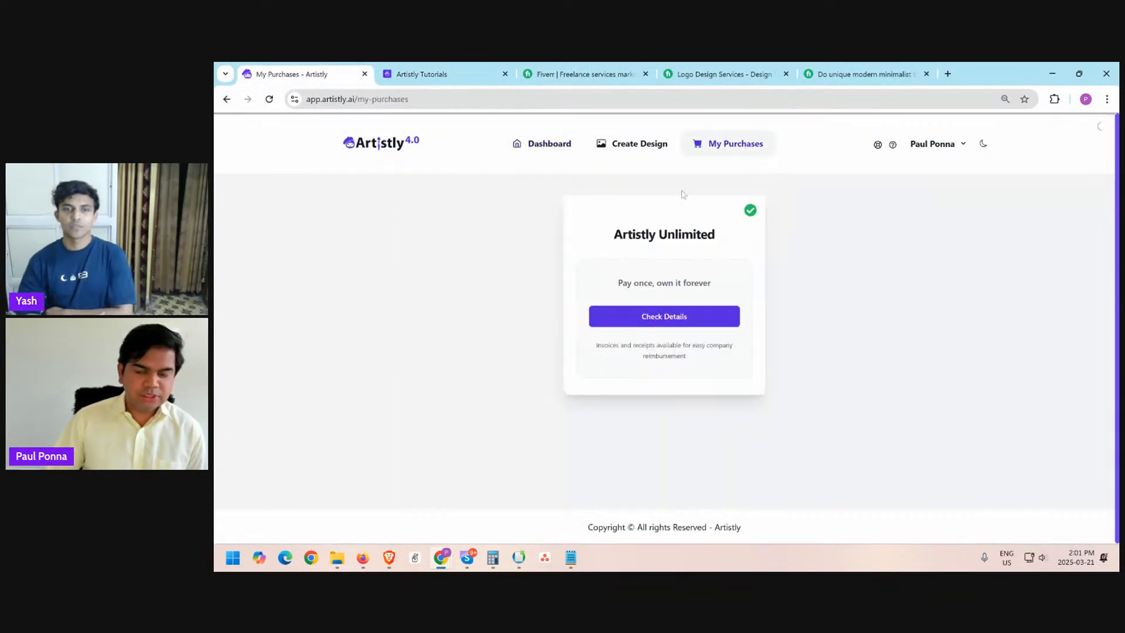
- Highlight the Artistly Unlimited plan name and draw freehand green annotations over and beside the lower part of its card
left_click_drag(615, 216, 770, 253)
left_click(771, 254)
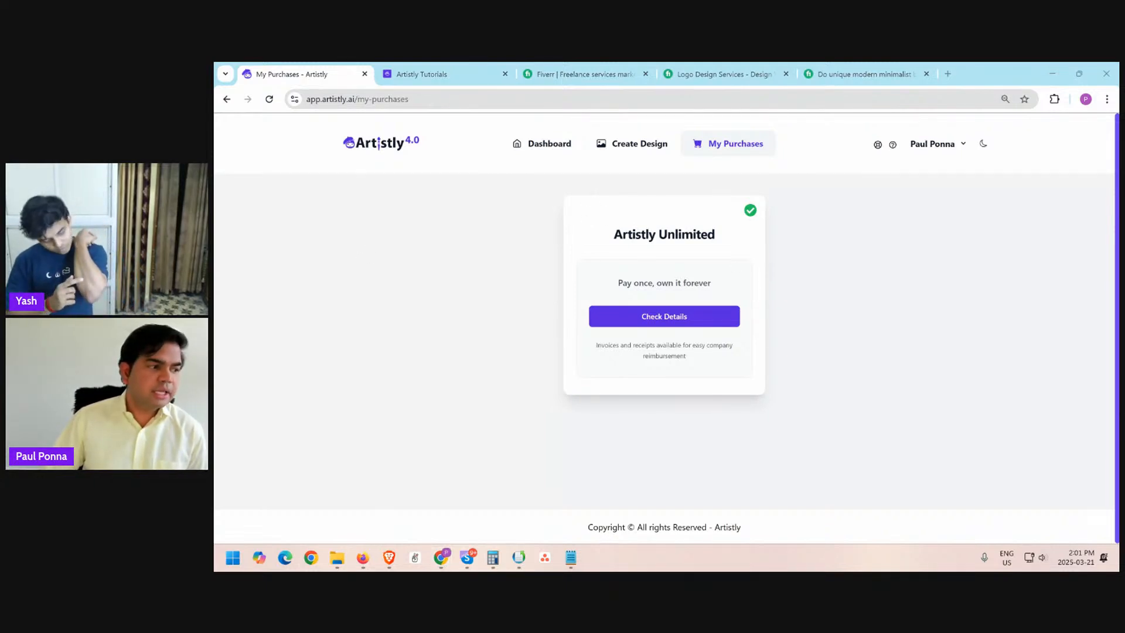
left_click_drag(733, 338, 724, 346)
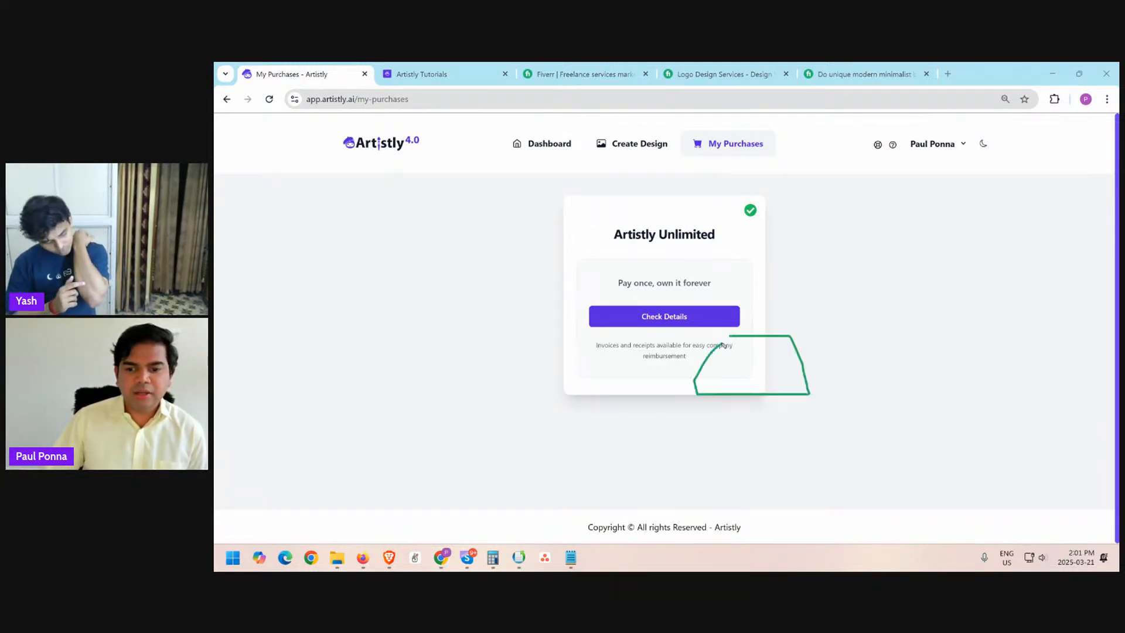
left_click_drag(813, 337, 891, 299)
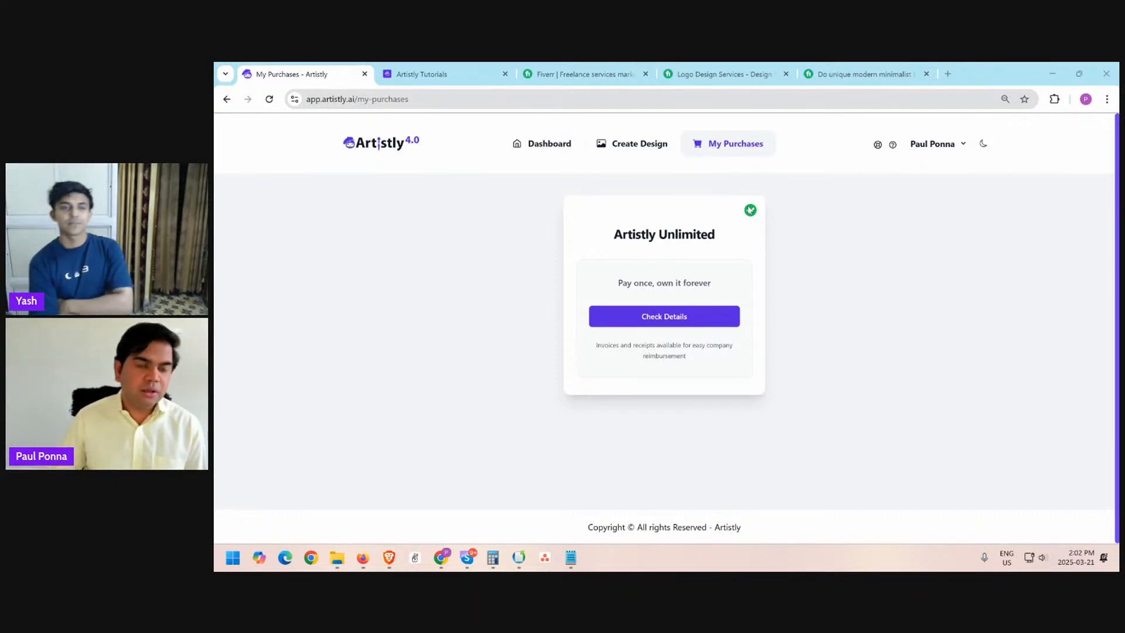
- Open Prompt Magic in the design creator, choose the Kids Story Books category and point out the number of pages and characters settings
left_click(647, 151)
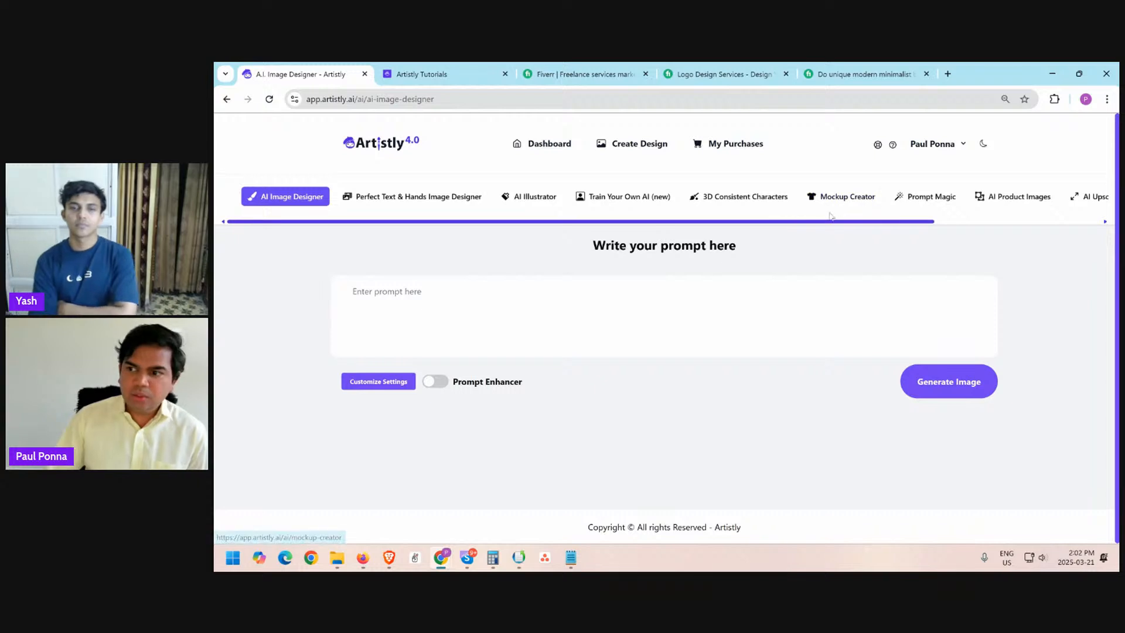
left_click(923, 200)
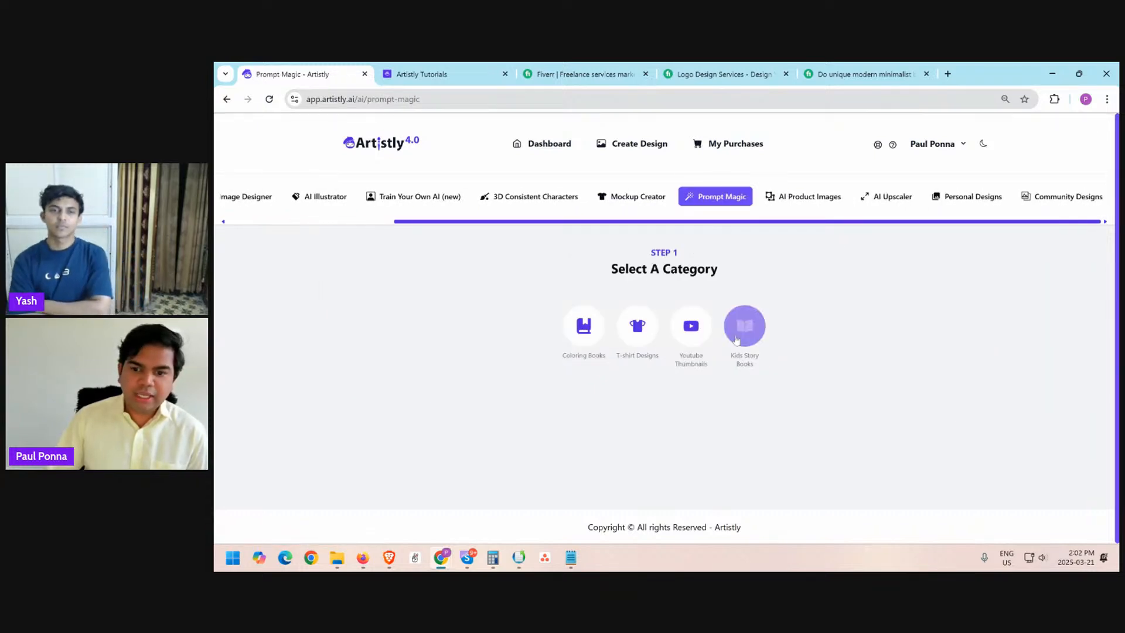
left_click(742, 324)
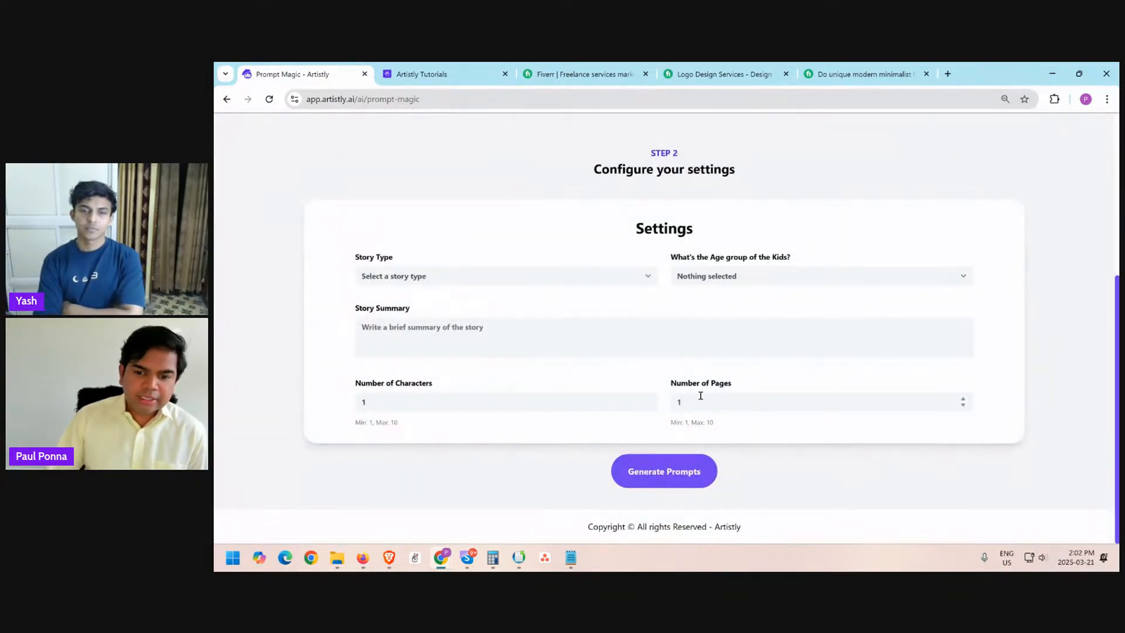
left_click_drag(700, 391, 773, 382)
left_click(726, 401)
left_click_drag(380, 387, 463, 382)
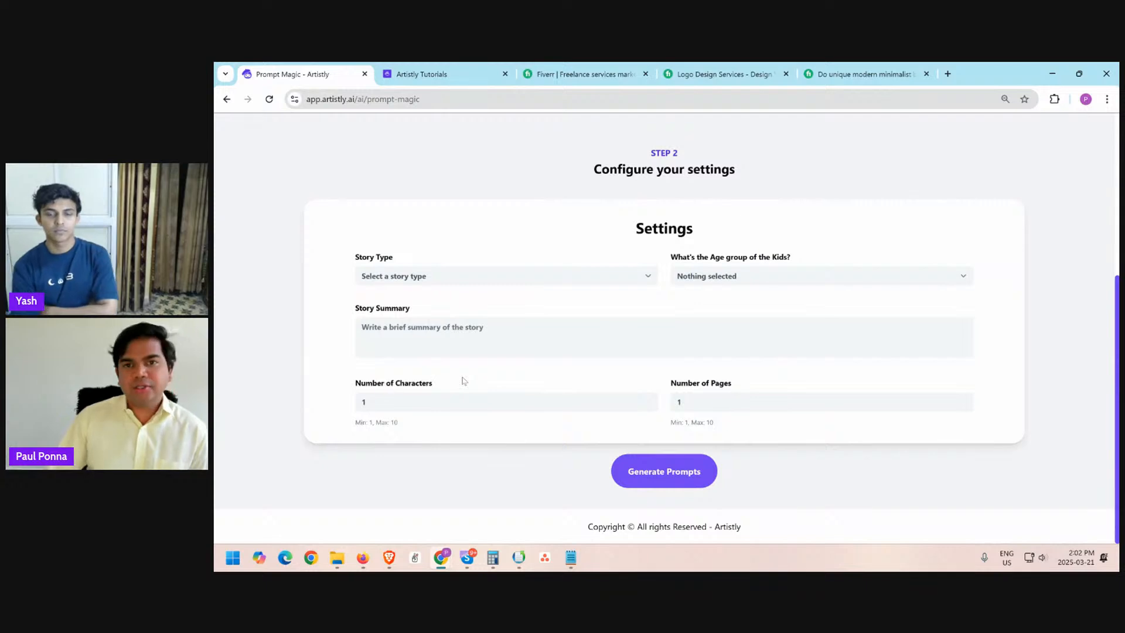
triple_click(462, 381)
left_click(463, 381)
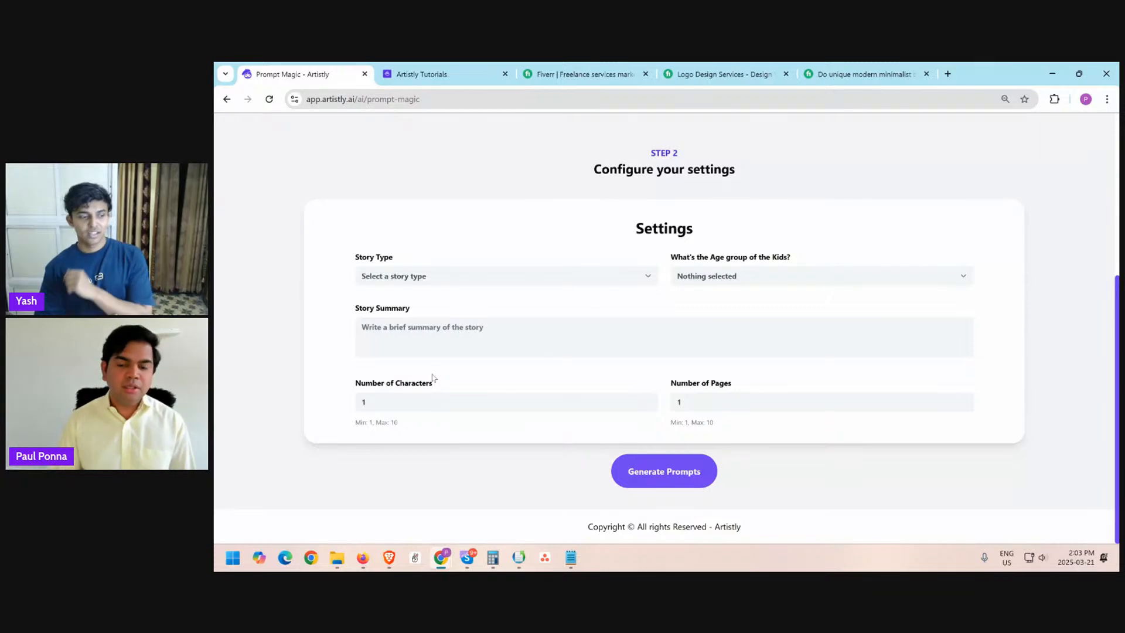
- Set the number of pages for the kids story book to 10 and look over the category and settings
left_click(728, 405)
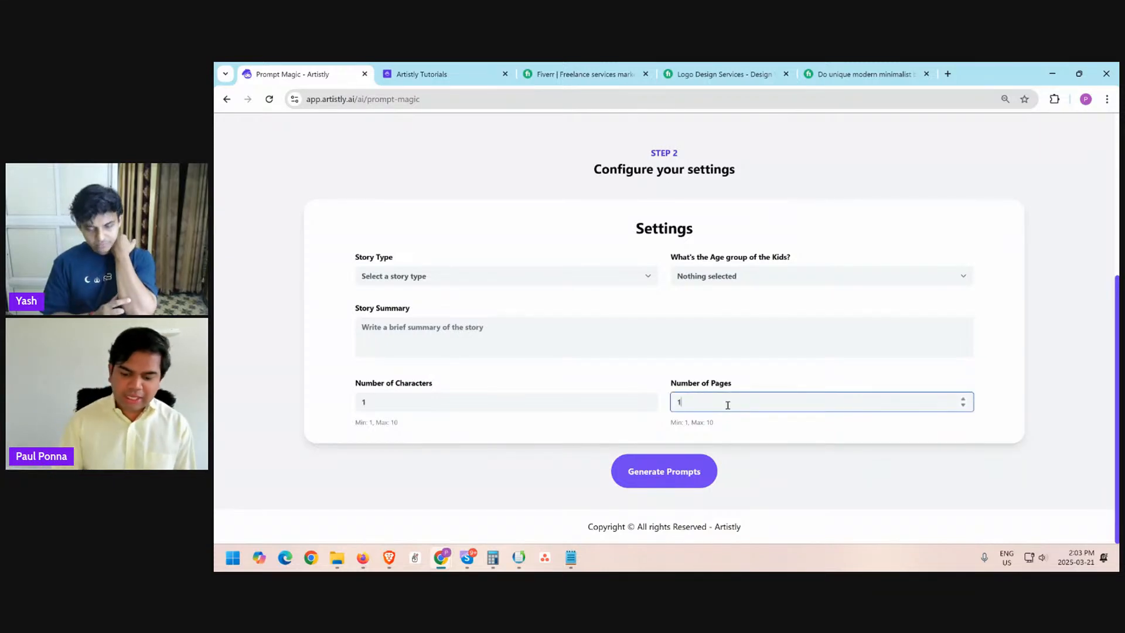
type("0")
key("BackSpace")
key("BackSpace")
type("2")
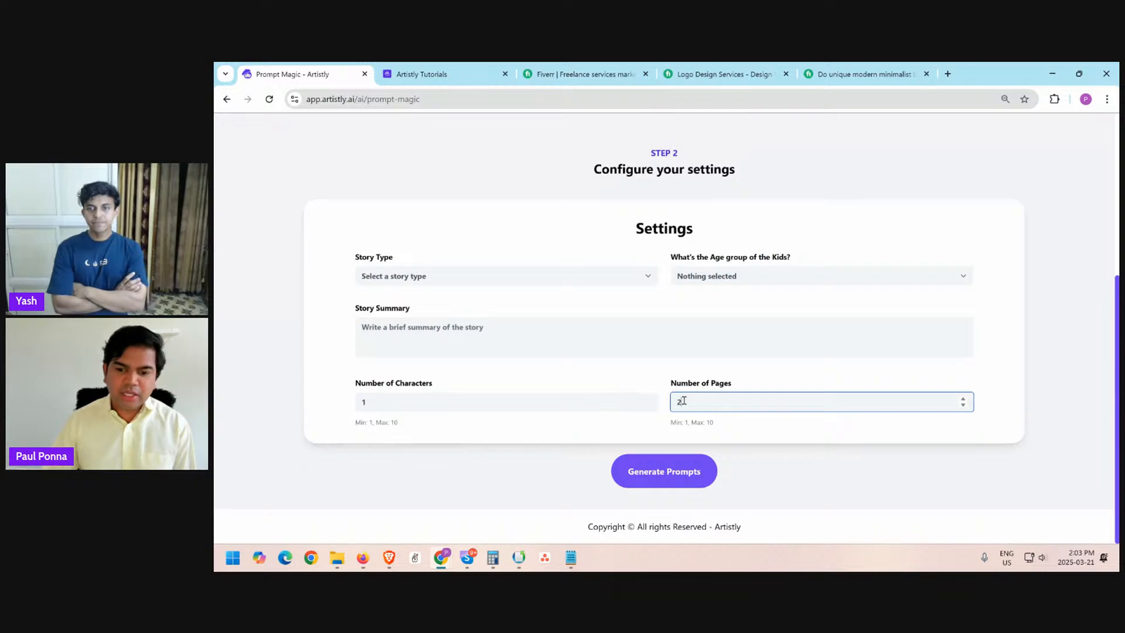
left_click_drag(684, 402, 650, 403)
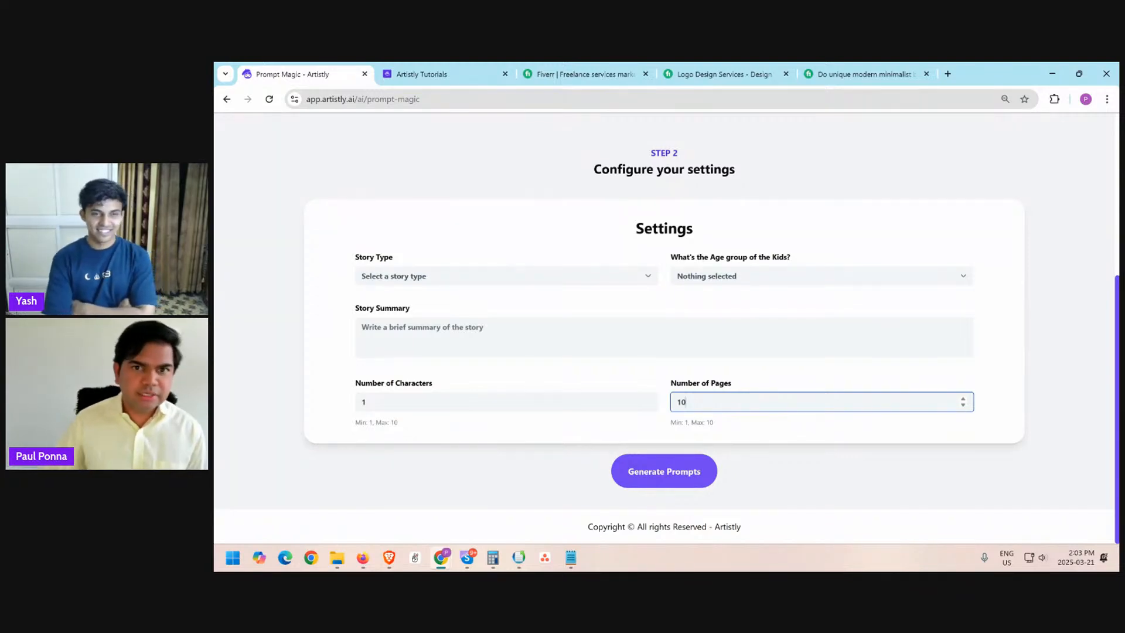
scroll(733, 286, "up", 4)
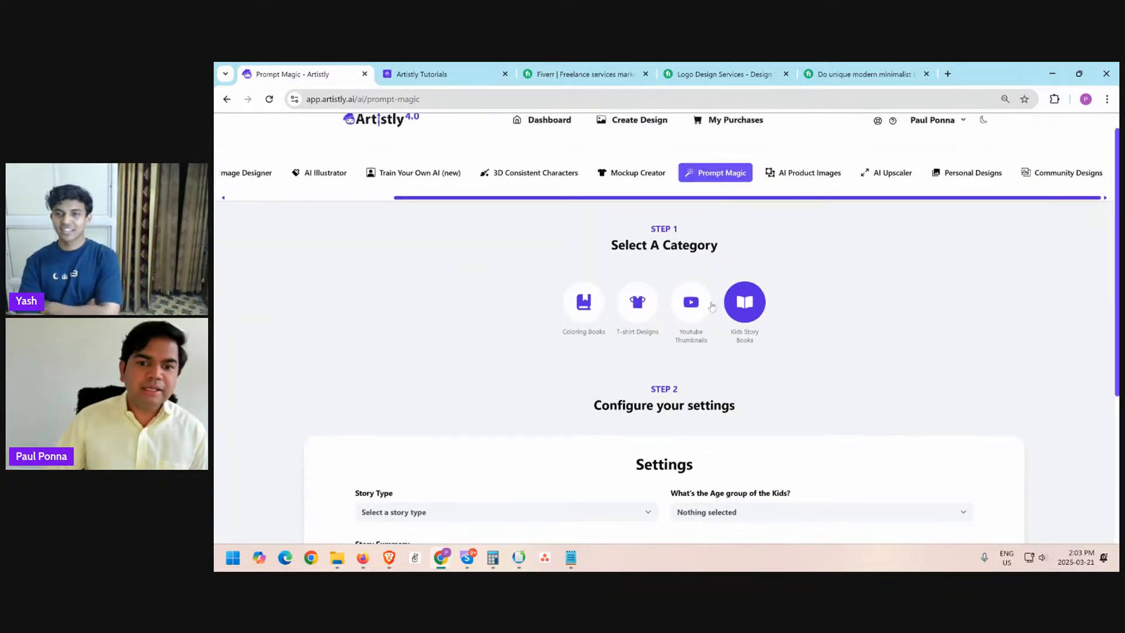
scroll(637, 404, "down", 2)
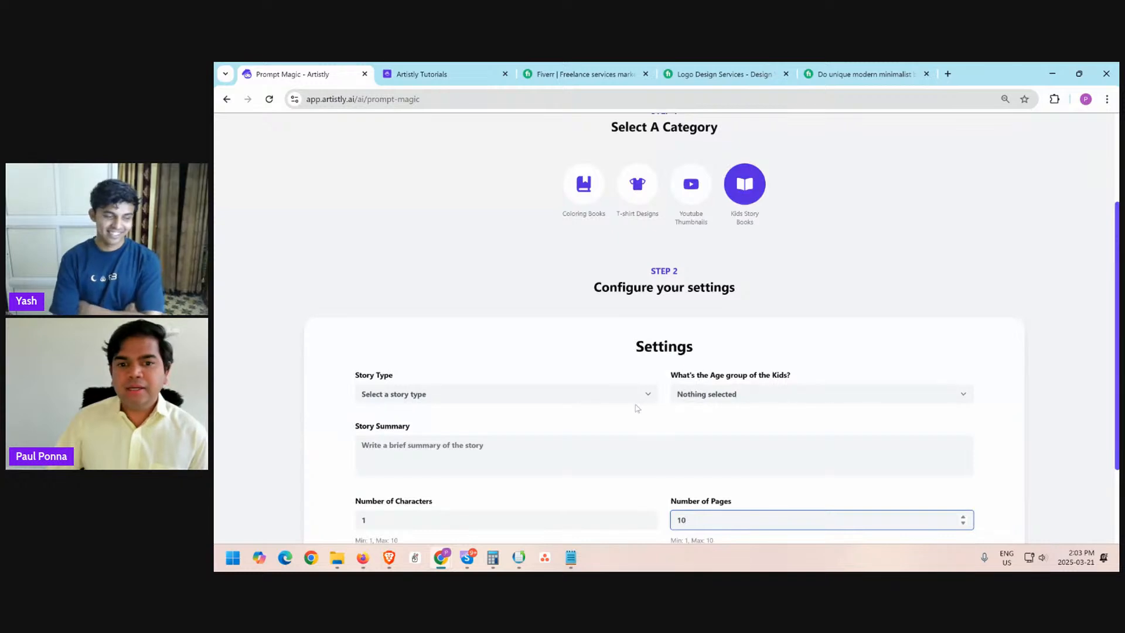
scroll(637, 408, "up", 2)
scroll(590, 416, "down", 3)
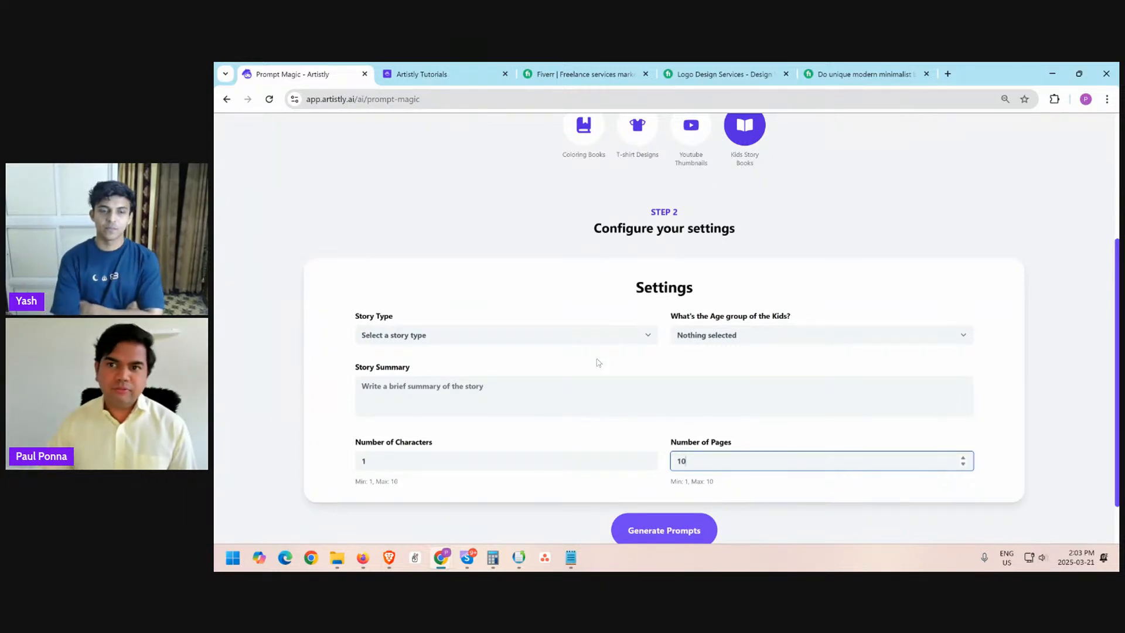
- Review the story book category and settings, and set the number of characters to 2
scroll(781, 205, "up", 3)
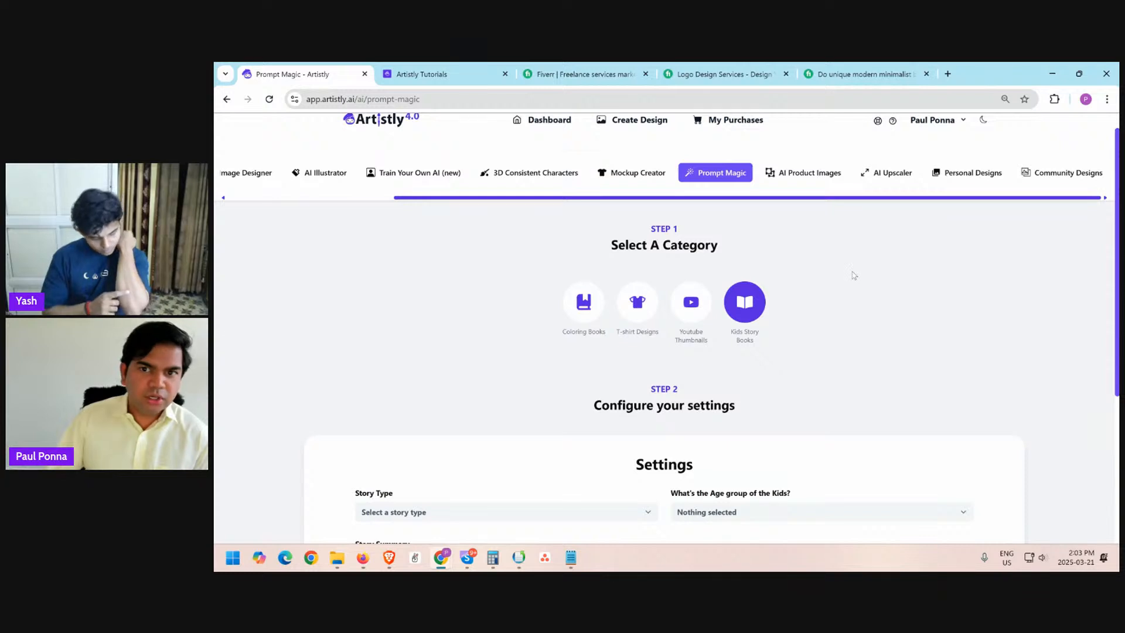
scroll(854, 275, "down", 3)
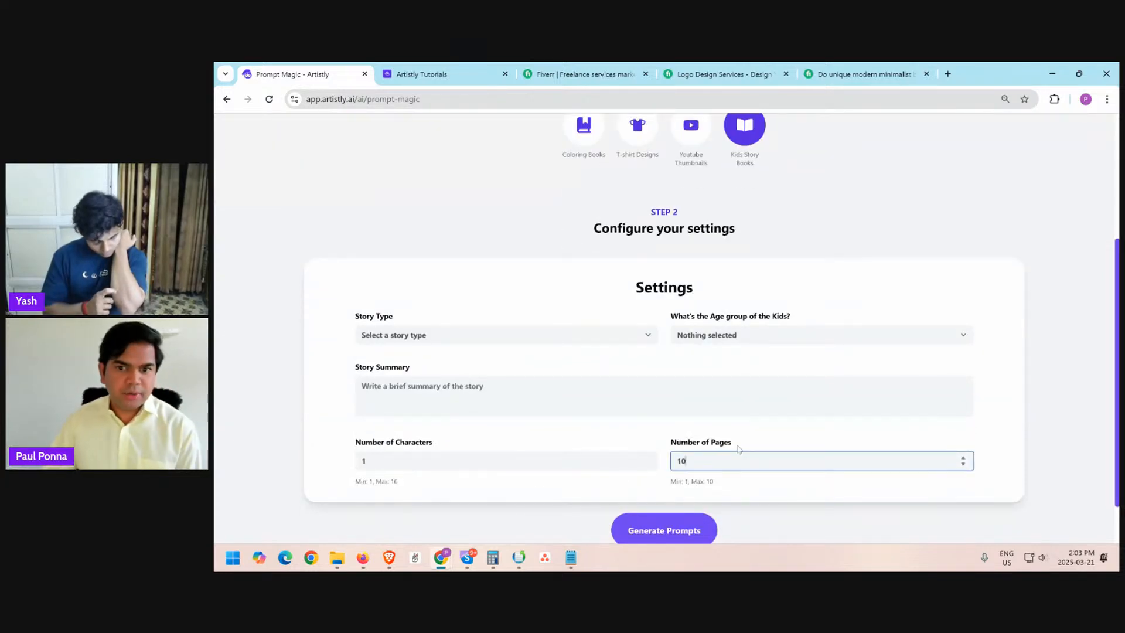
double_click(400, 458)
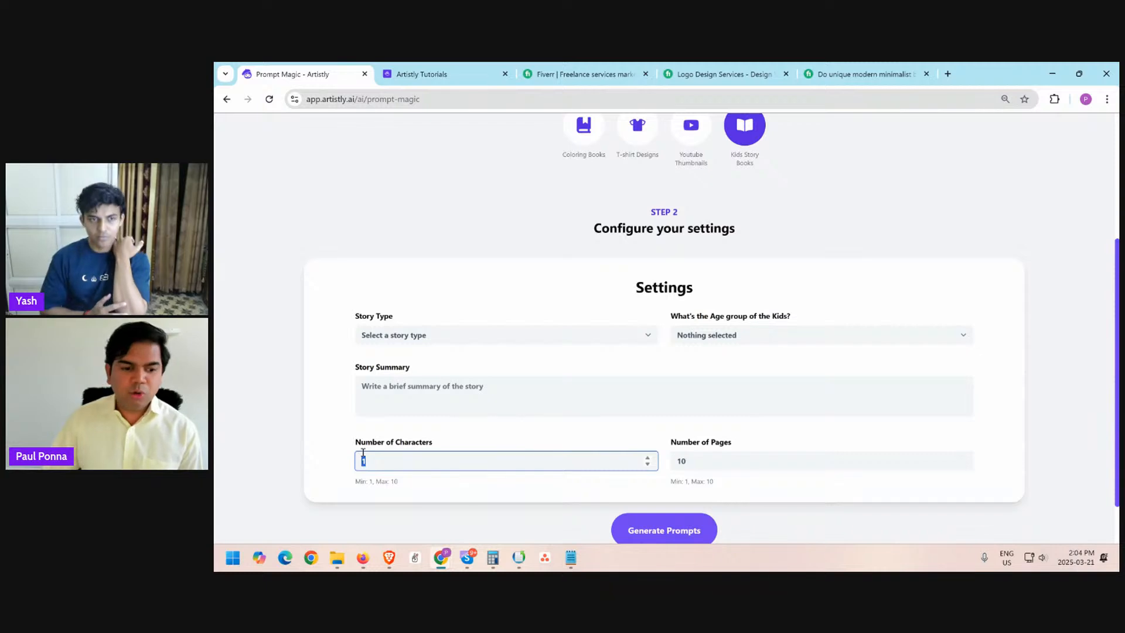
type("2")
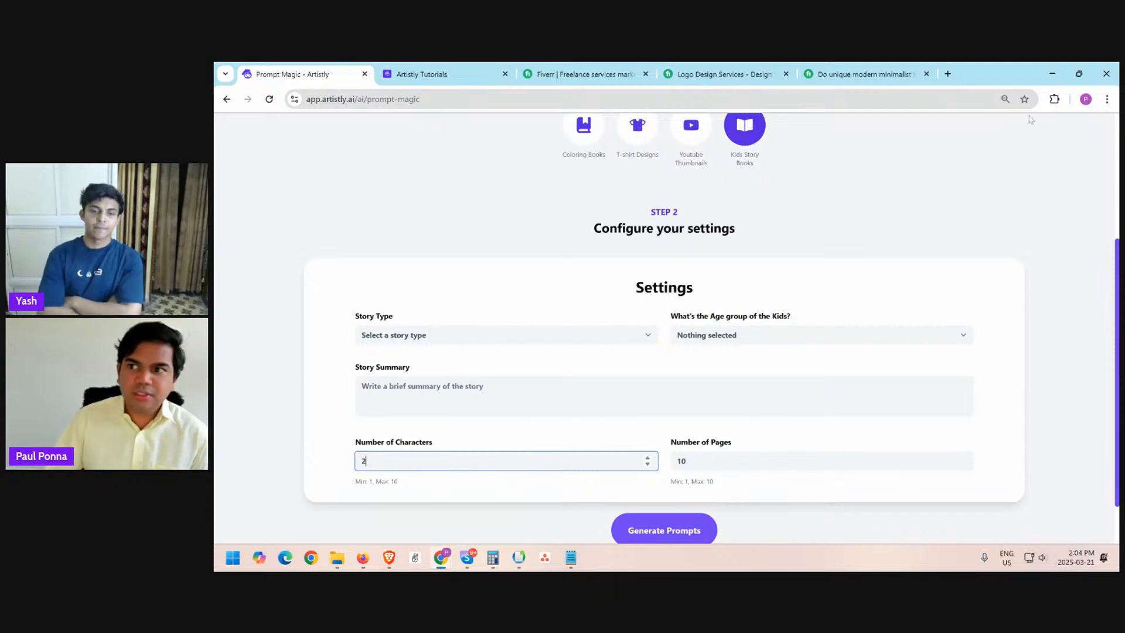
- Switch to the browser window with the My Project2 editor, show the ready-made AI Magic Elements and circle the earring and sunglasses samples in green
left_click_drag(977, 74, 215, 176)
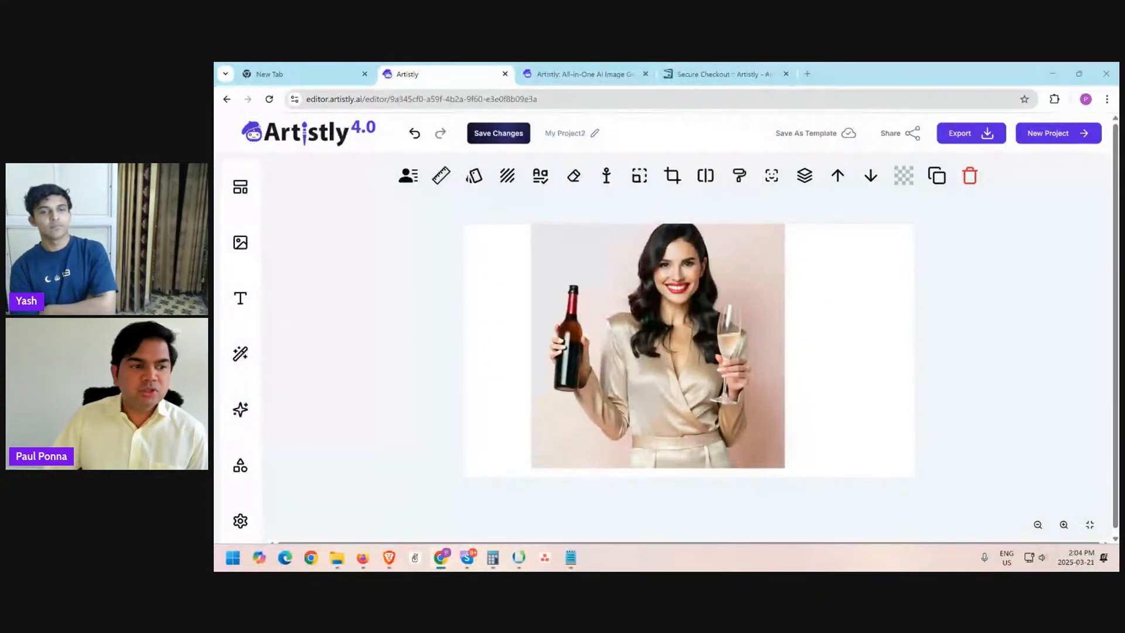
left_click(242, 355)
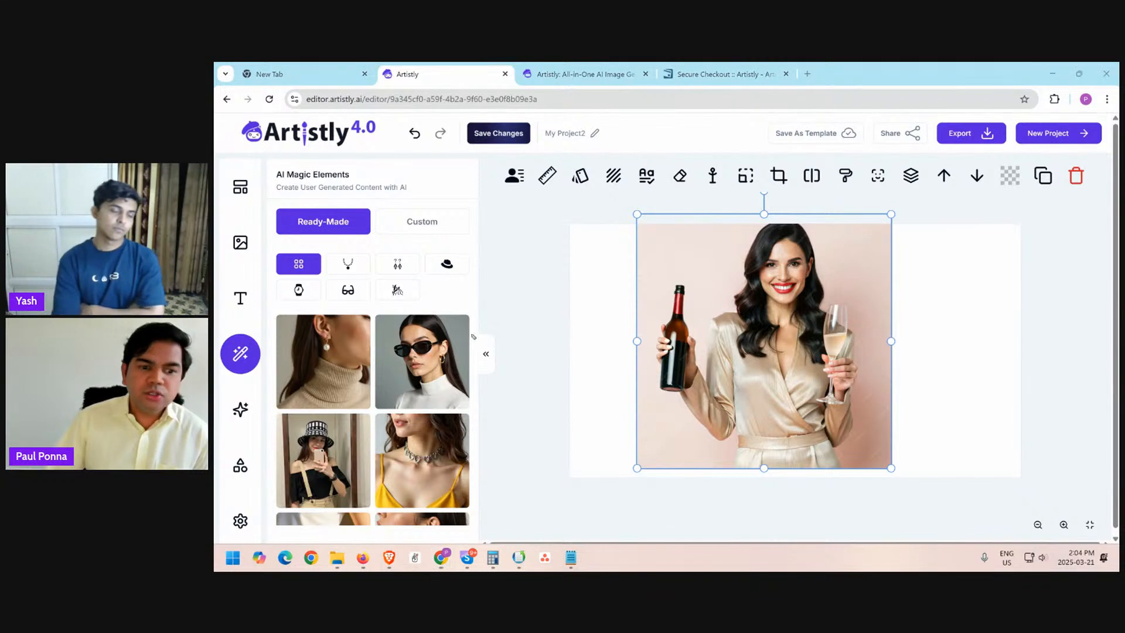
mouse_move(391, 325)
left_mouse_down()
mouse_move(393, 344)
mouse_move(352, 351)
left_mouse_up()
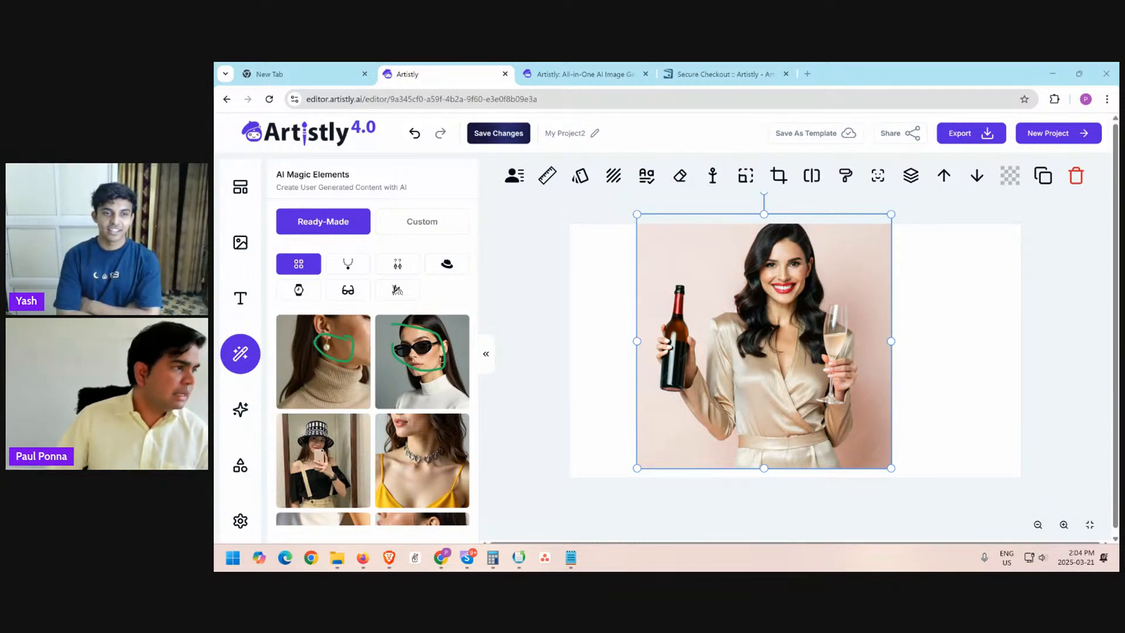
left_click(240, 353)
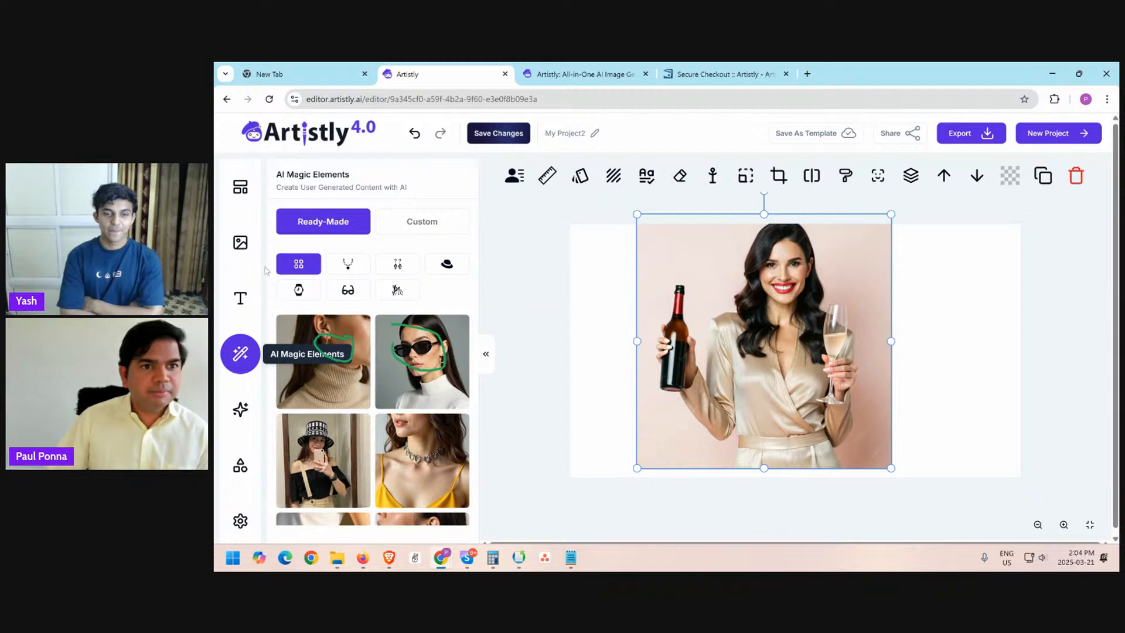